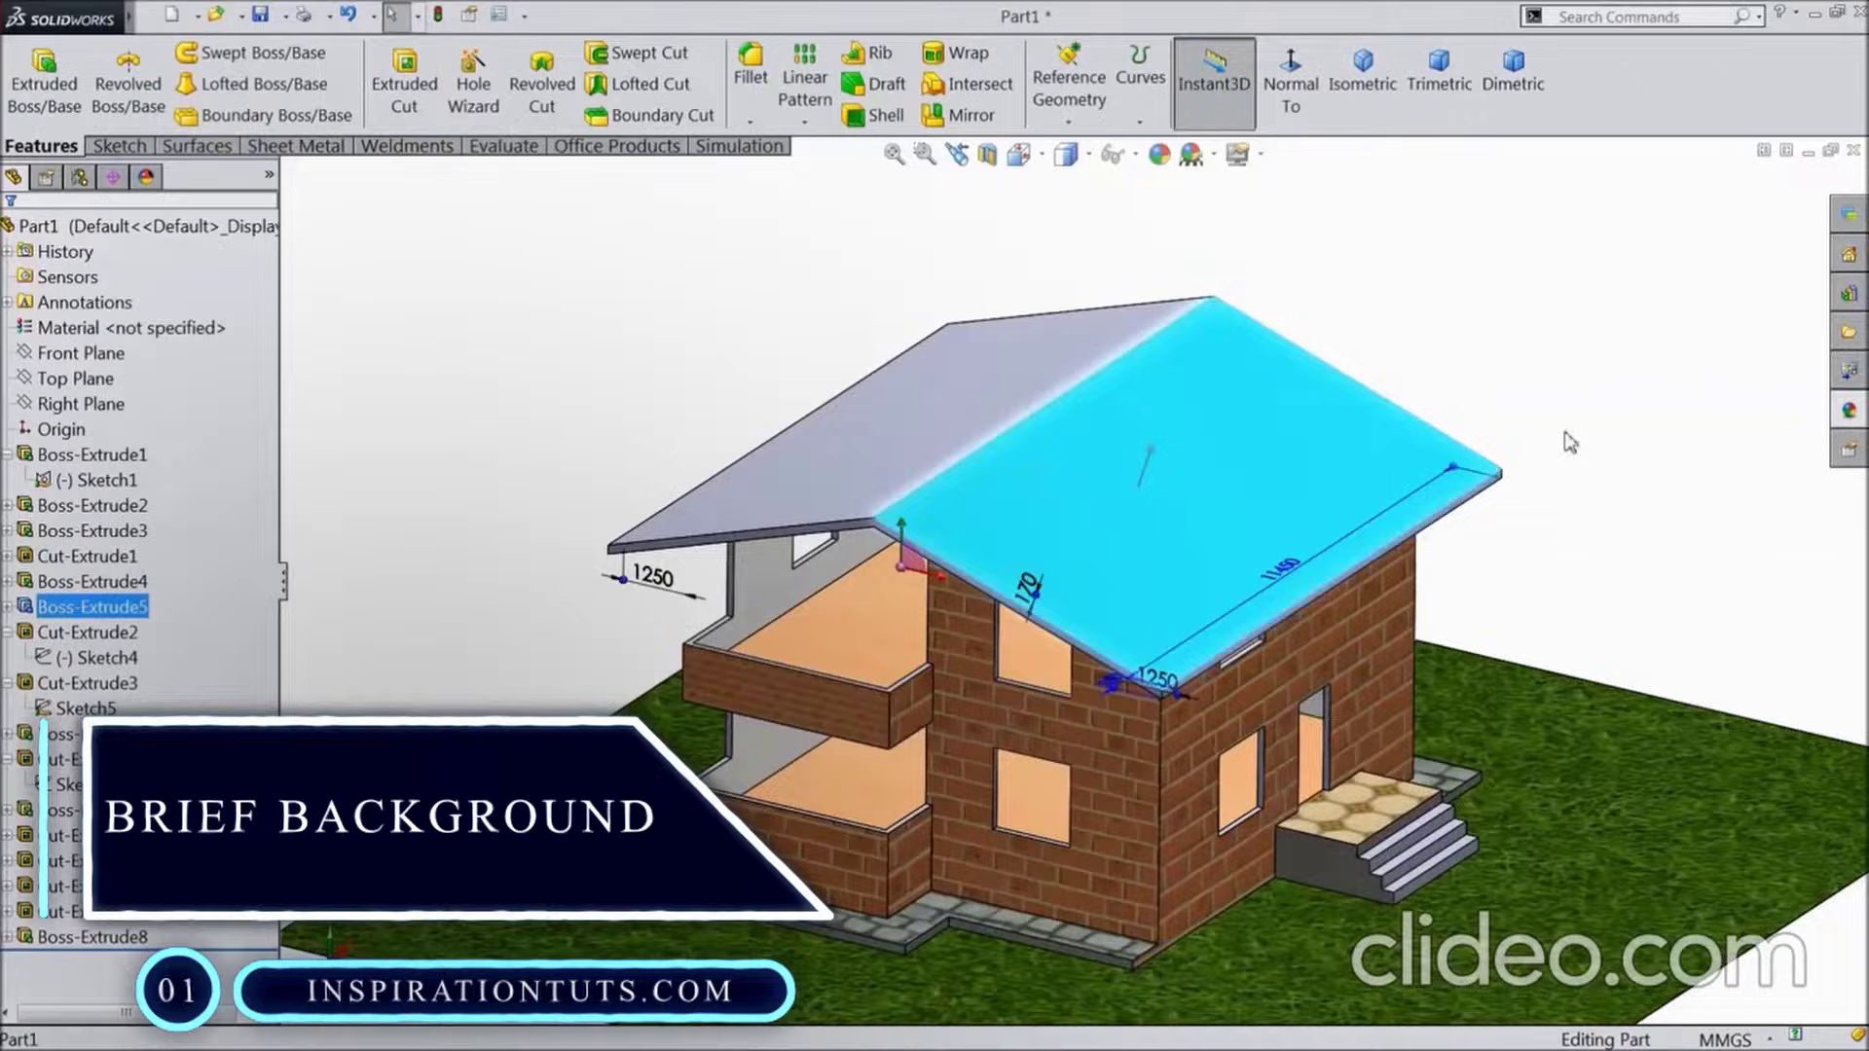
# Apply the red concrete 2d appearance to the house's roof
pyautogui.click(1849, 410)
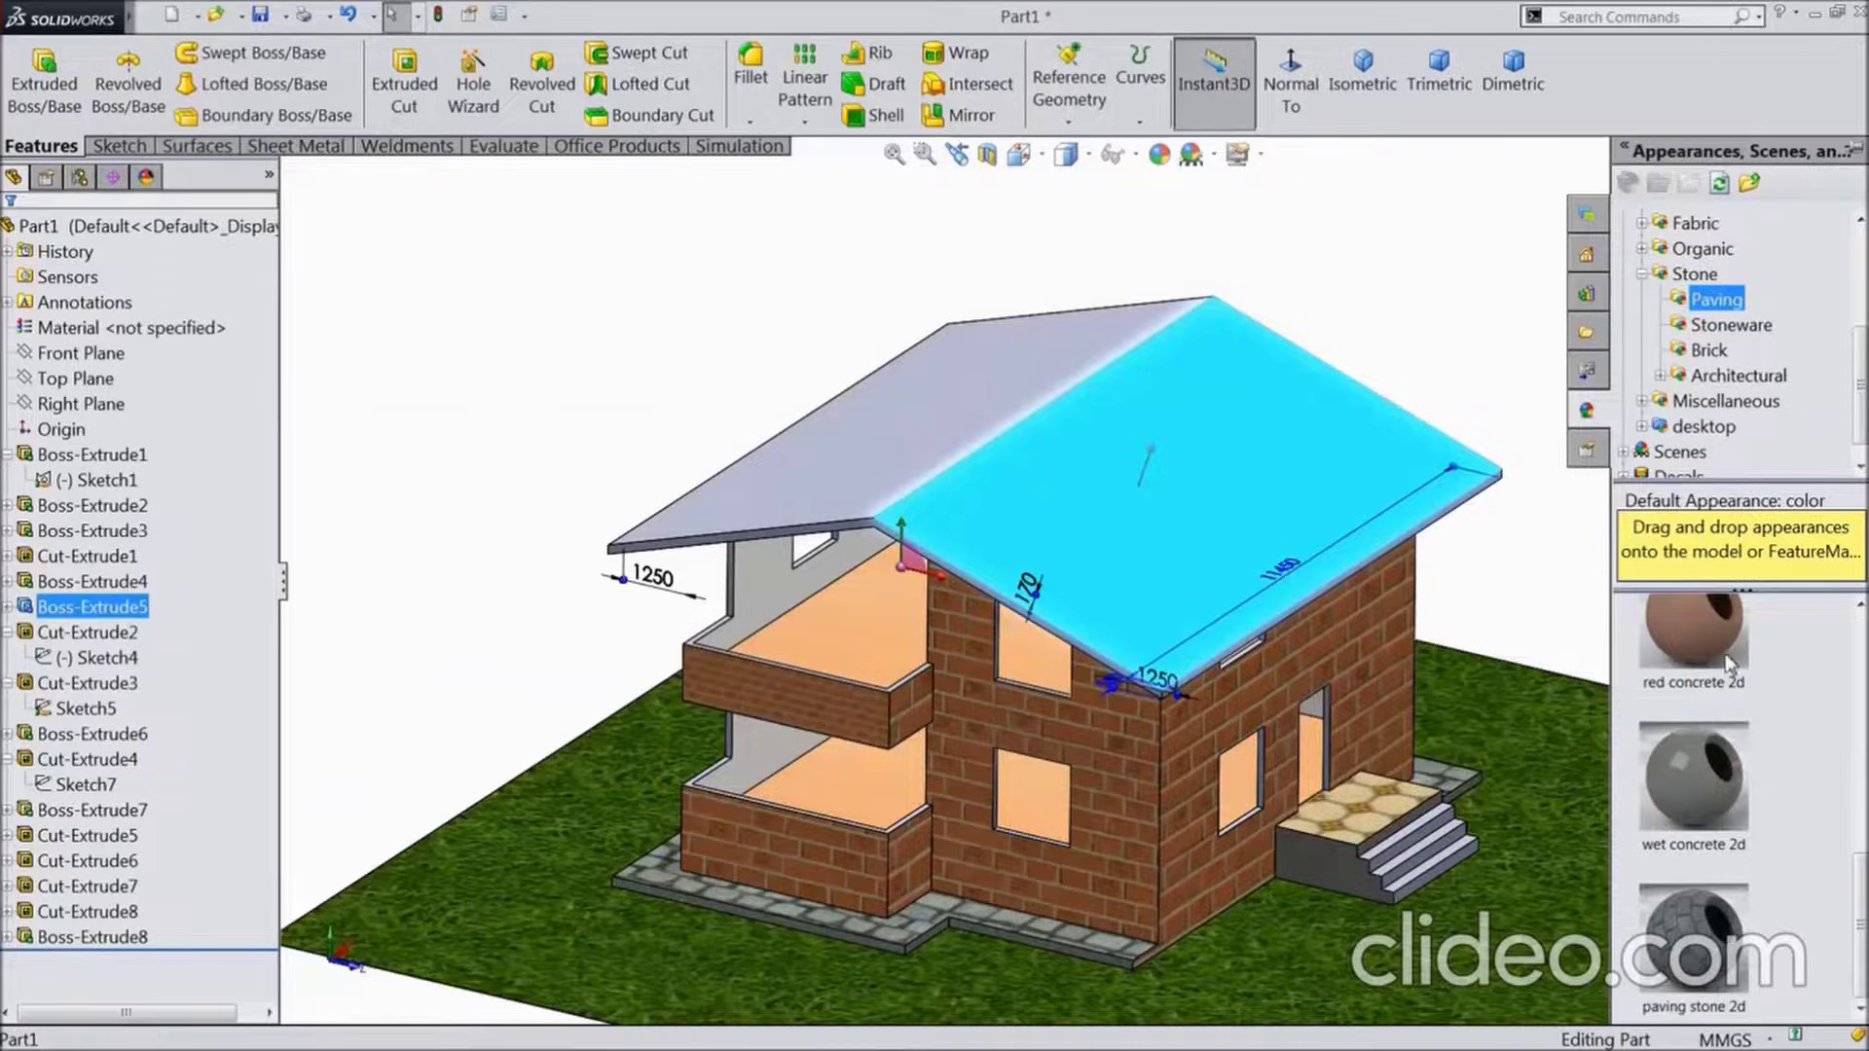
pyautogui.moveTo(1730, 665); pyautogui.dragTo(1001, 399)
pyautogui.moveTo(1001, 399); pyautogui.dragTo(896, 662, button='middle')
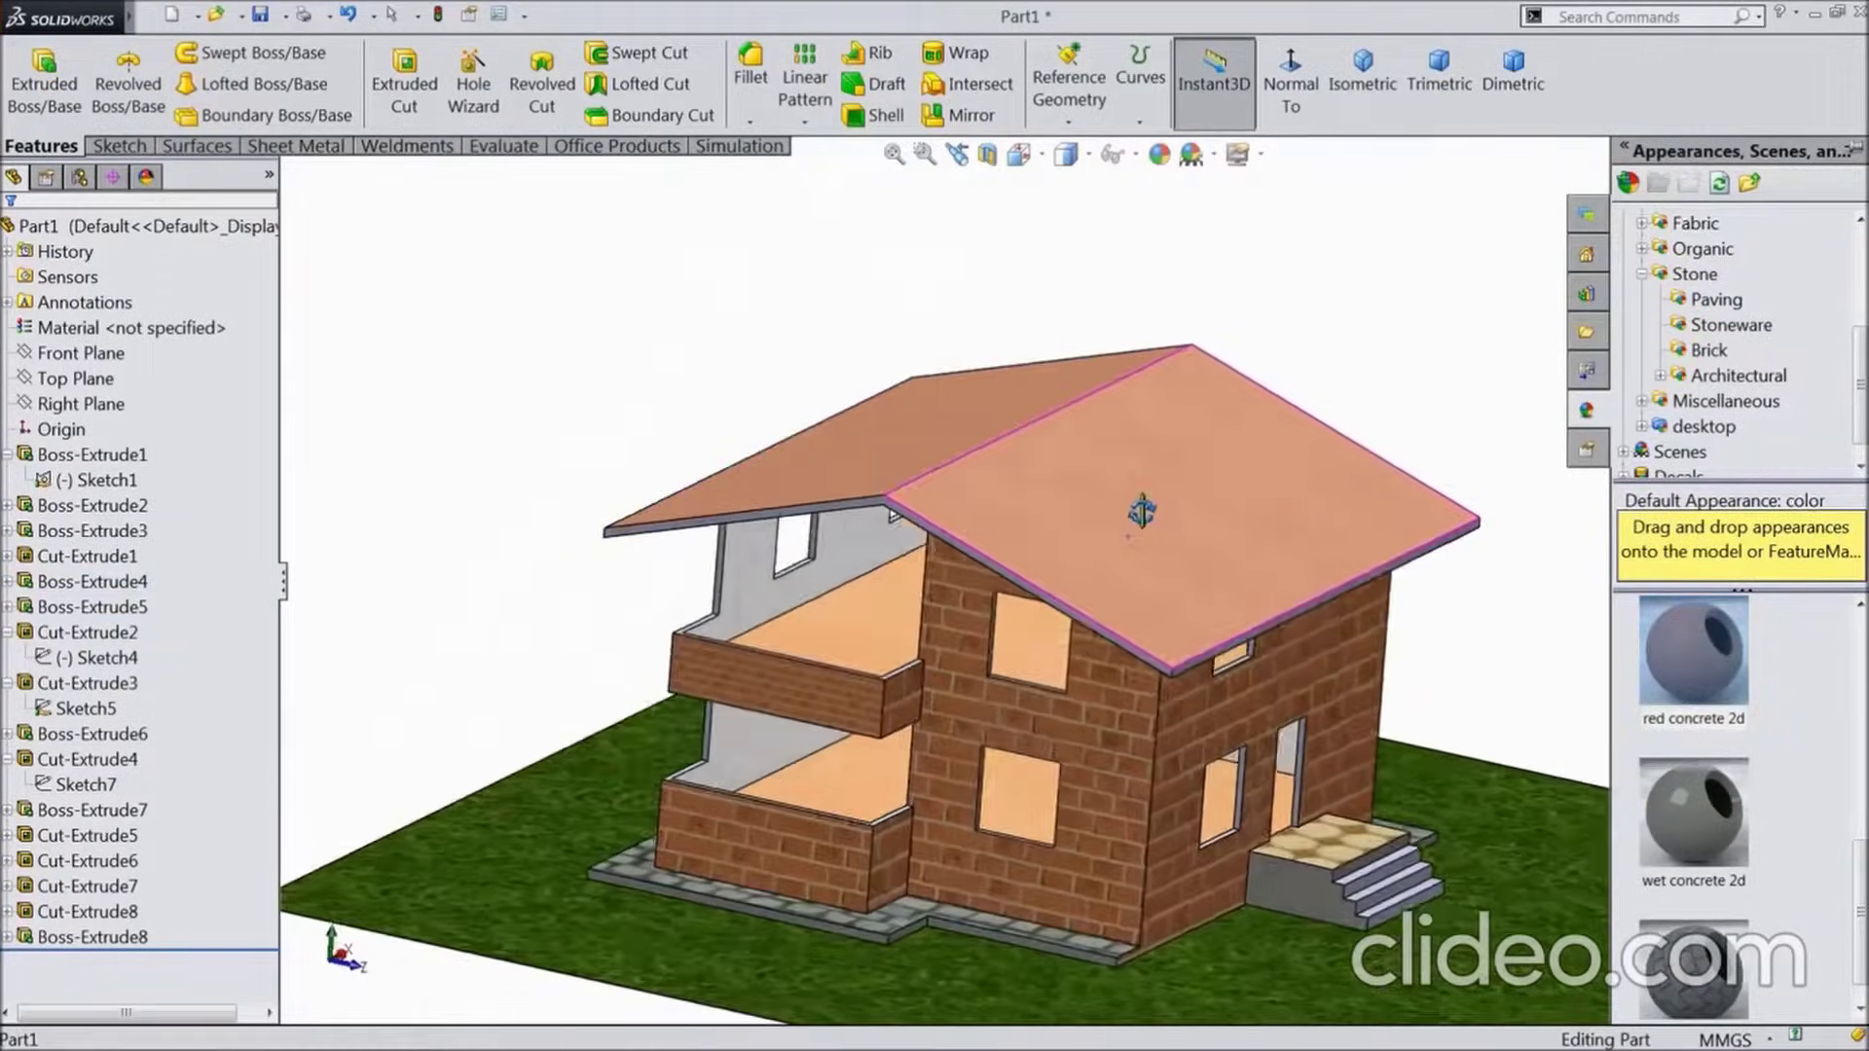
pyautogui.scroll(5, 895, 662)
# Show the dimensioned floor plan Sketch1 and start an Extruded Cut from it
pyautogui.moveTo(1103, 693)
pyautogui.mouseDown(button='middle')
pyautogui.moveTo(1314, 626)
pyautogui.moveTo(1362, 487)
pyautogui.mouseUp(button='middle')
pyautogui.scroll(5, 976, 578)
pyautogui.scroll(-5, 976, 578)
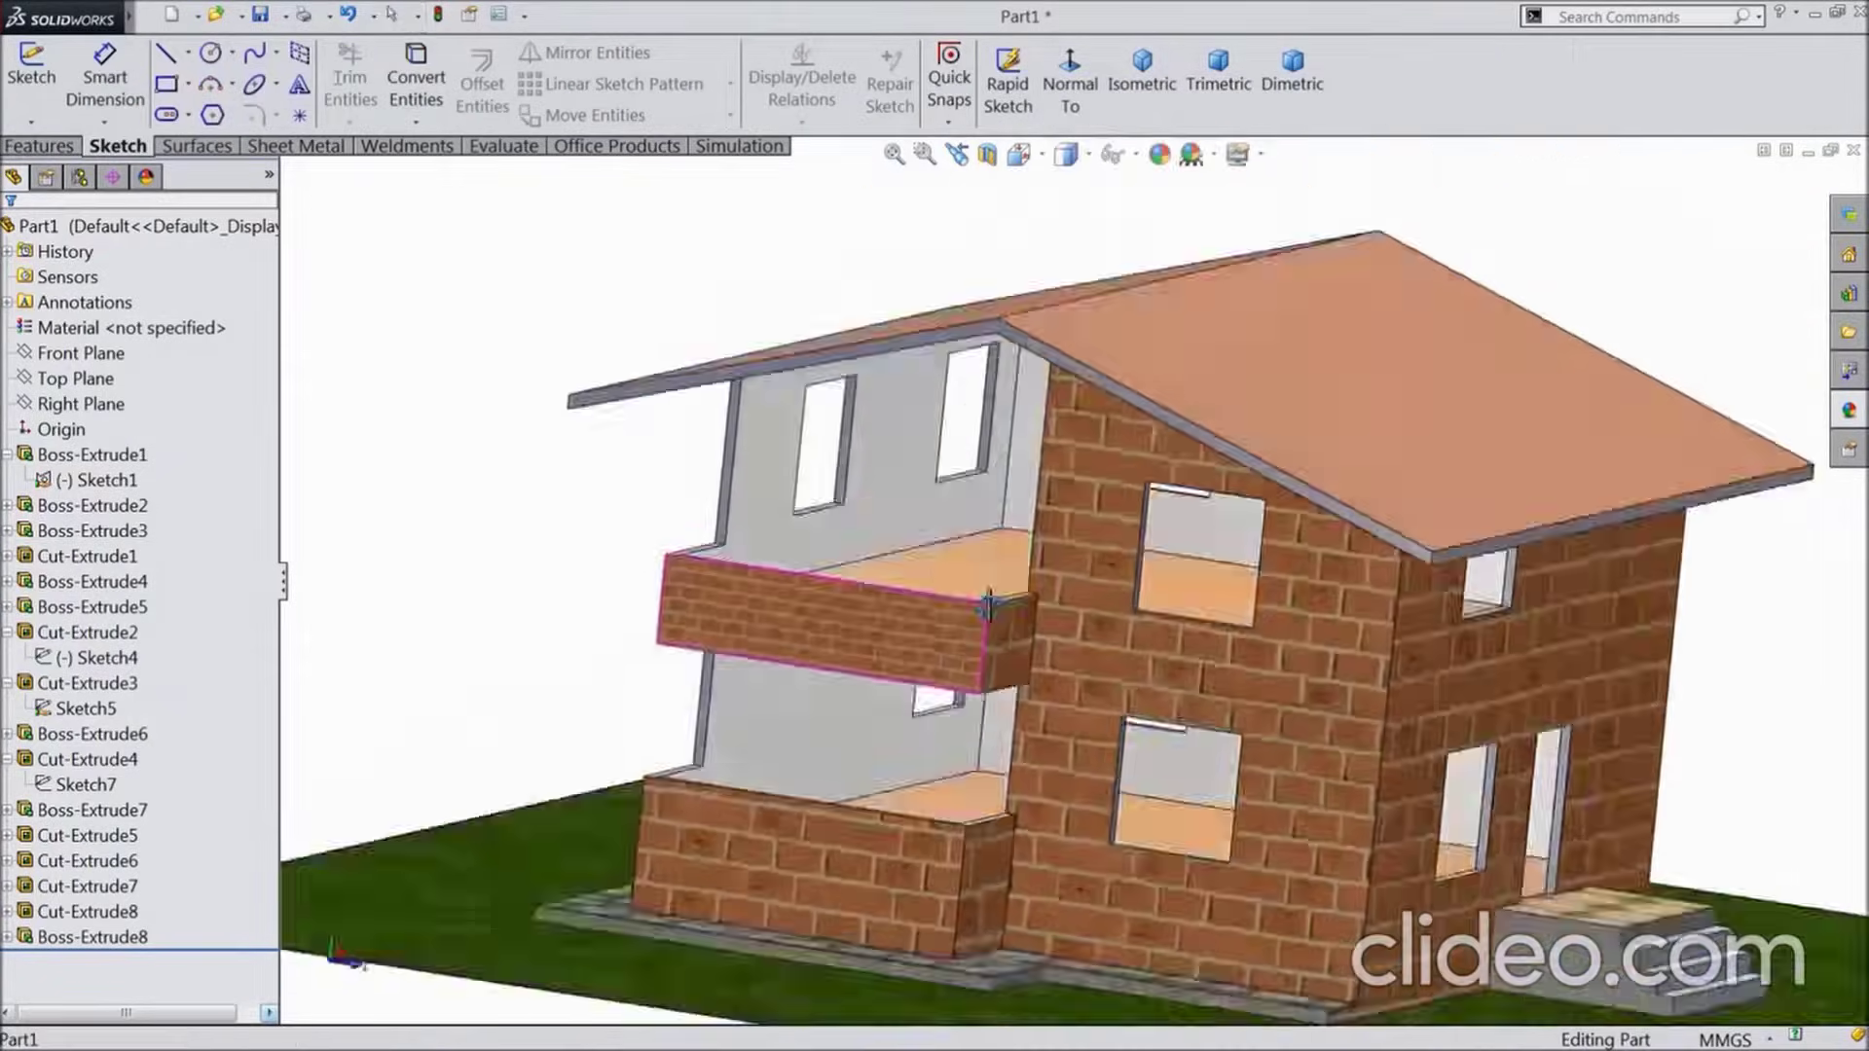
pyautogui.scroll(5, 939, 628)
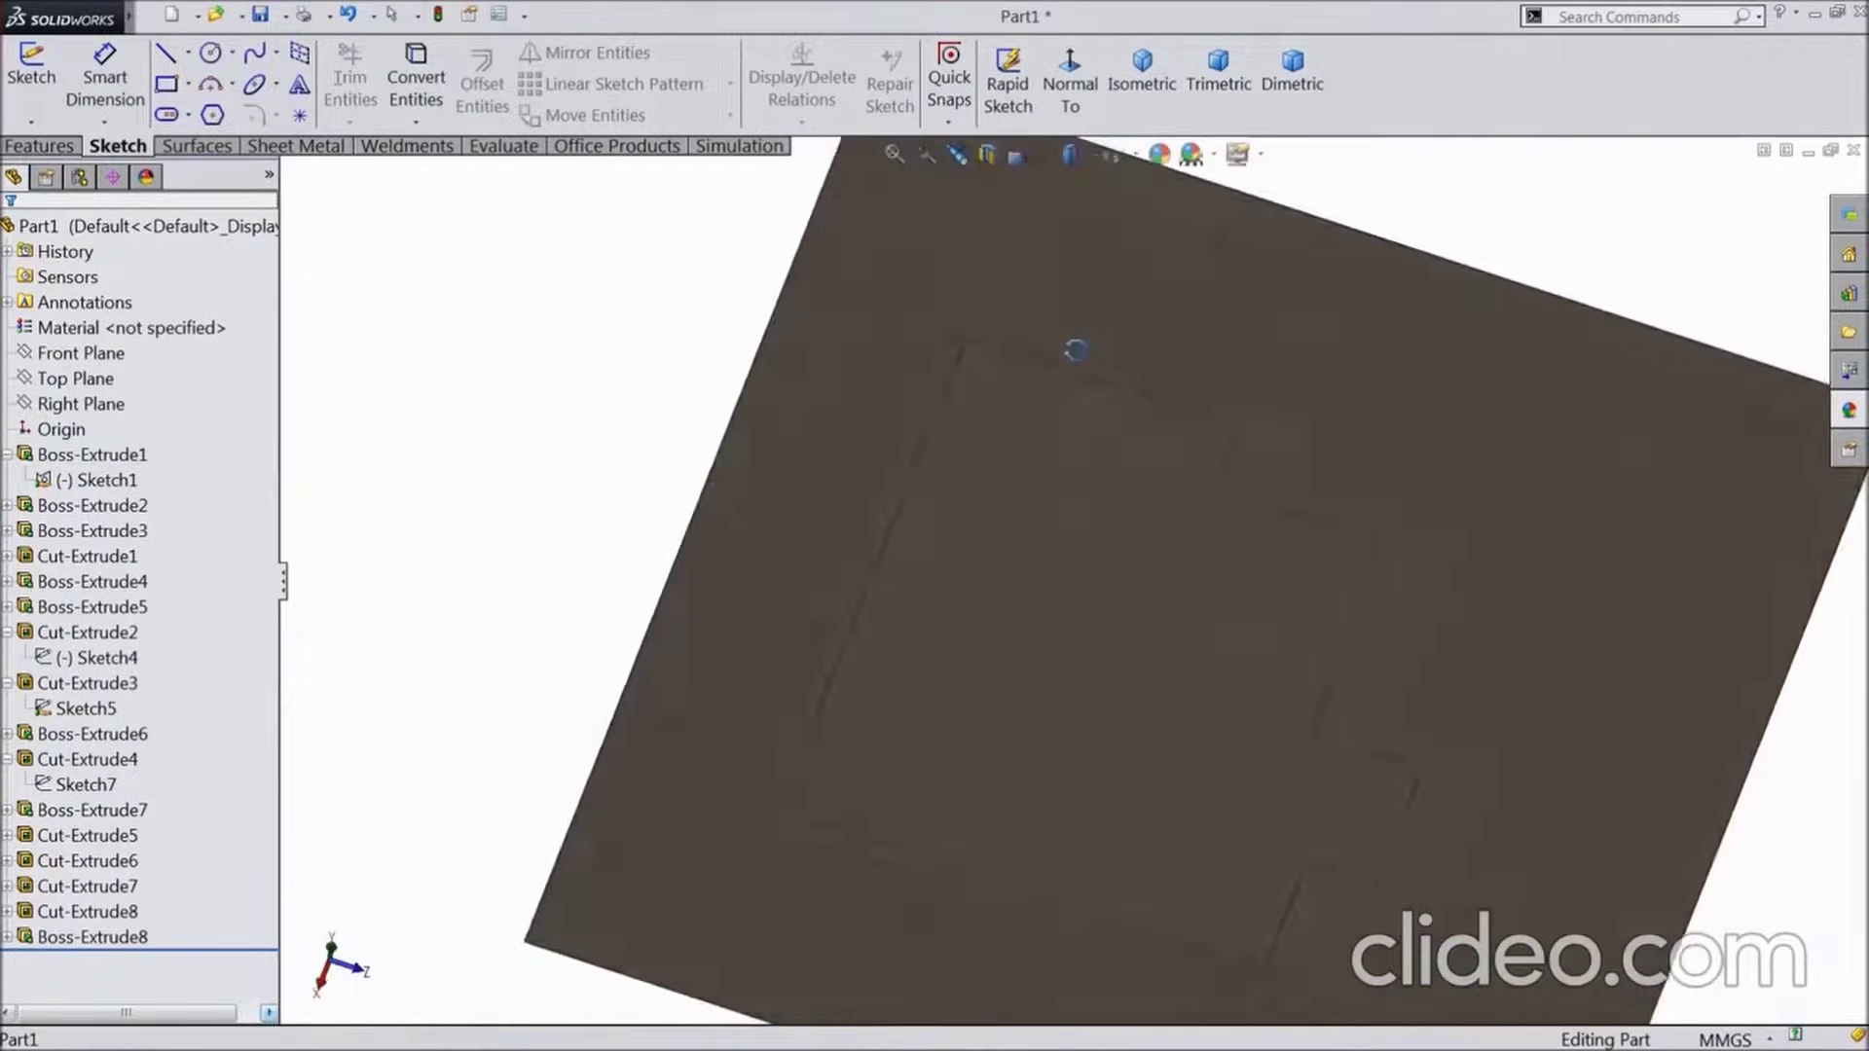
pyautogui.click(96, 479)
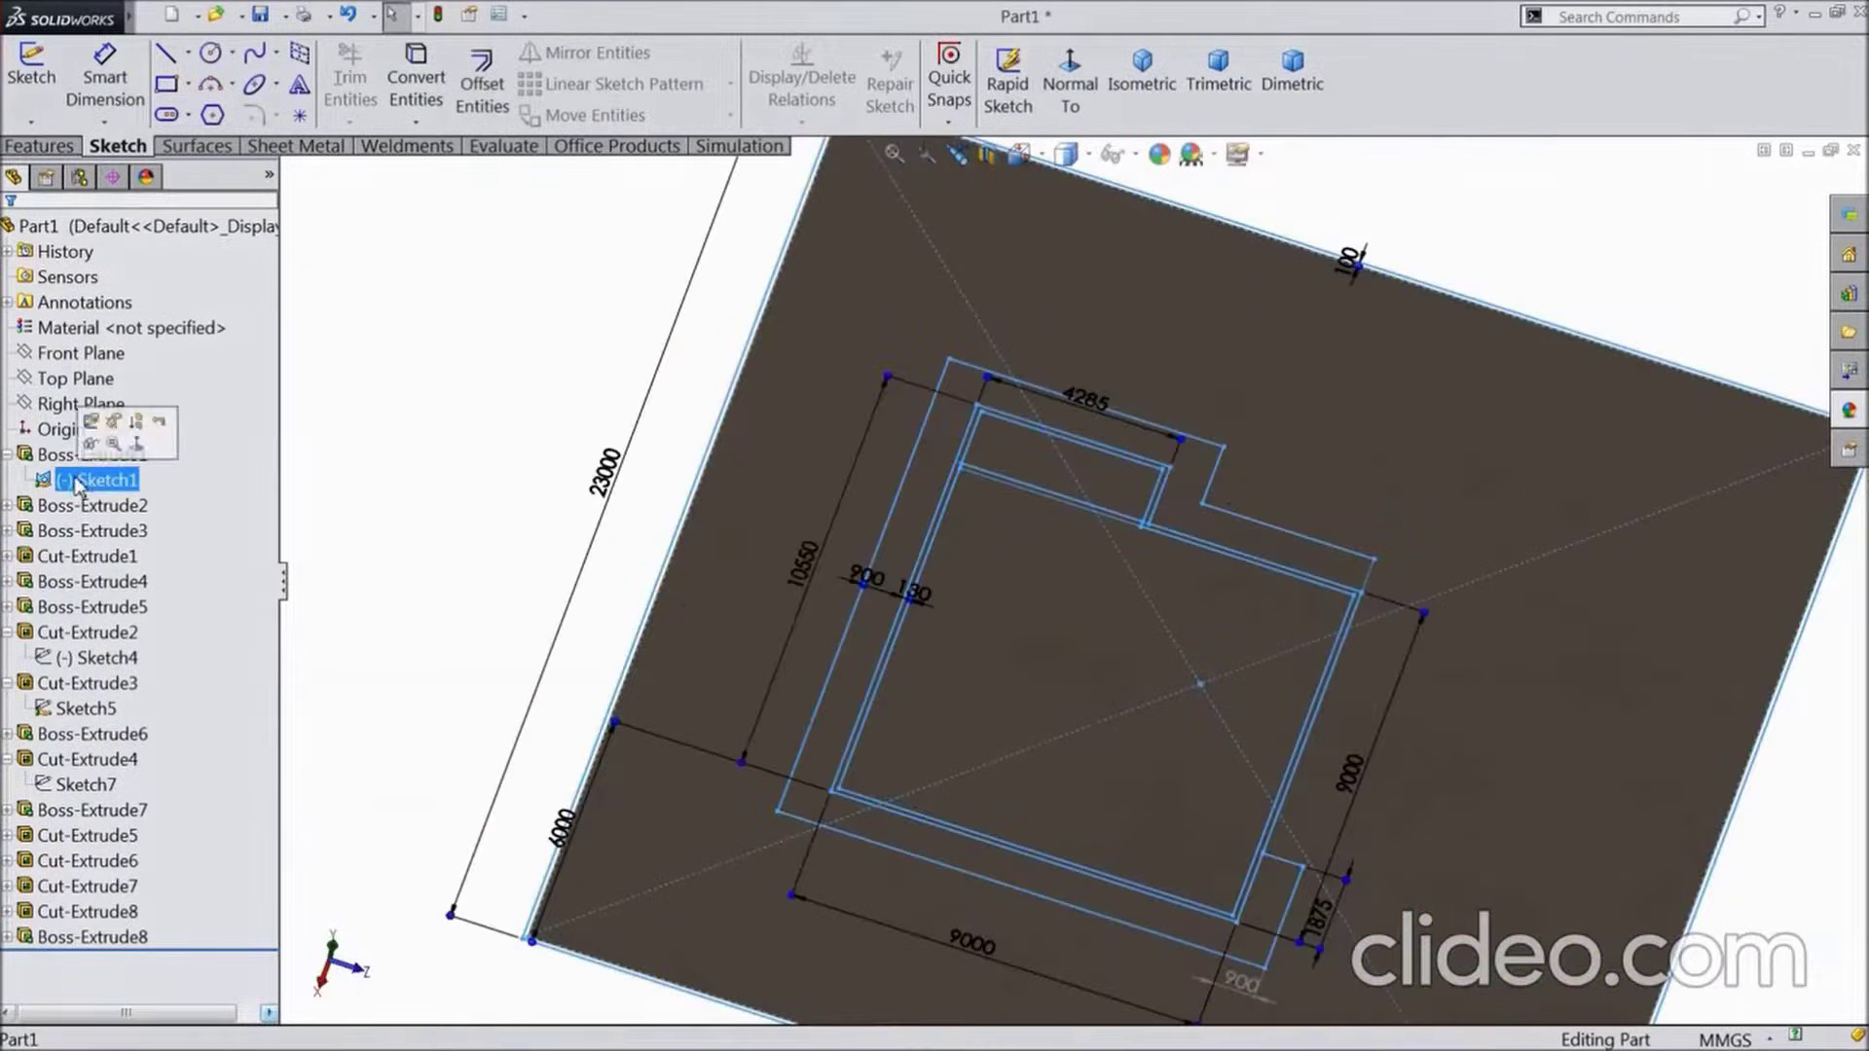
pyautogui.click(367, 97)
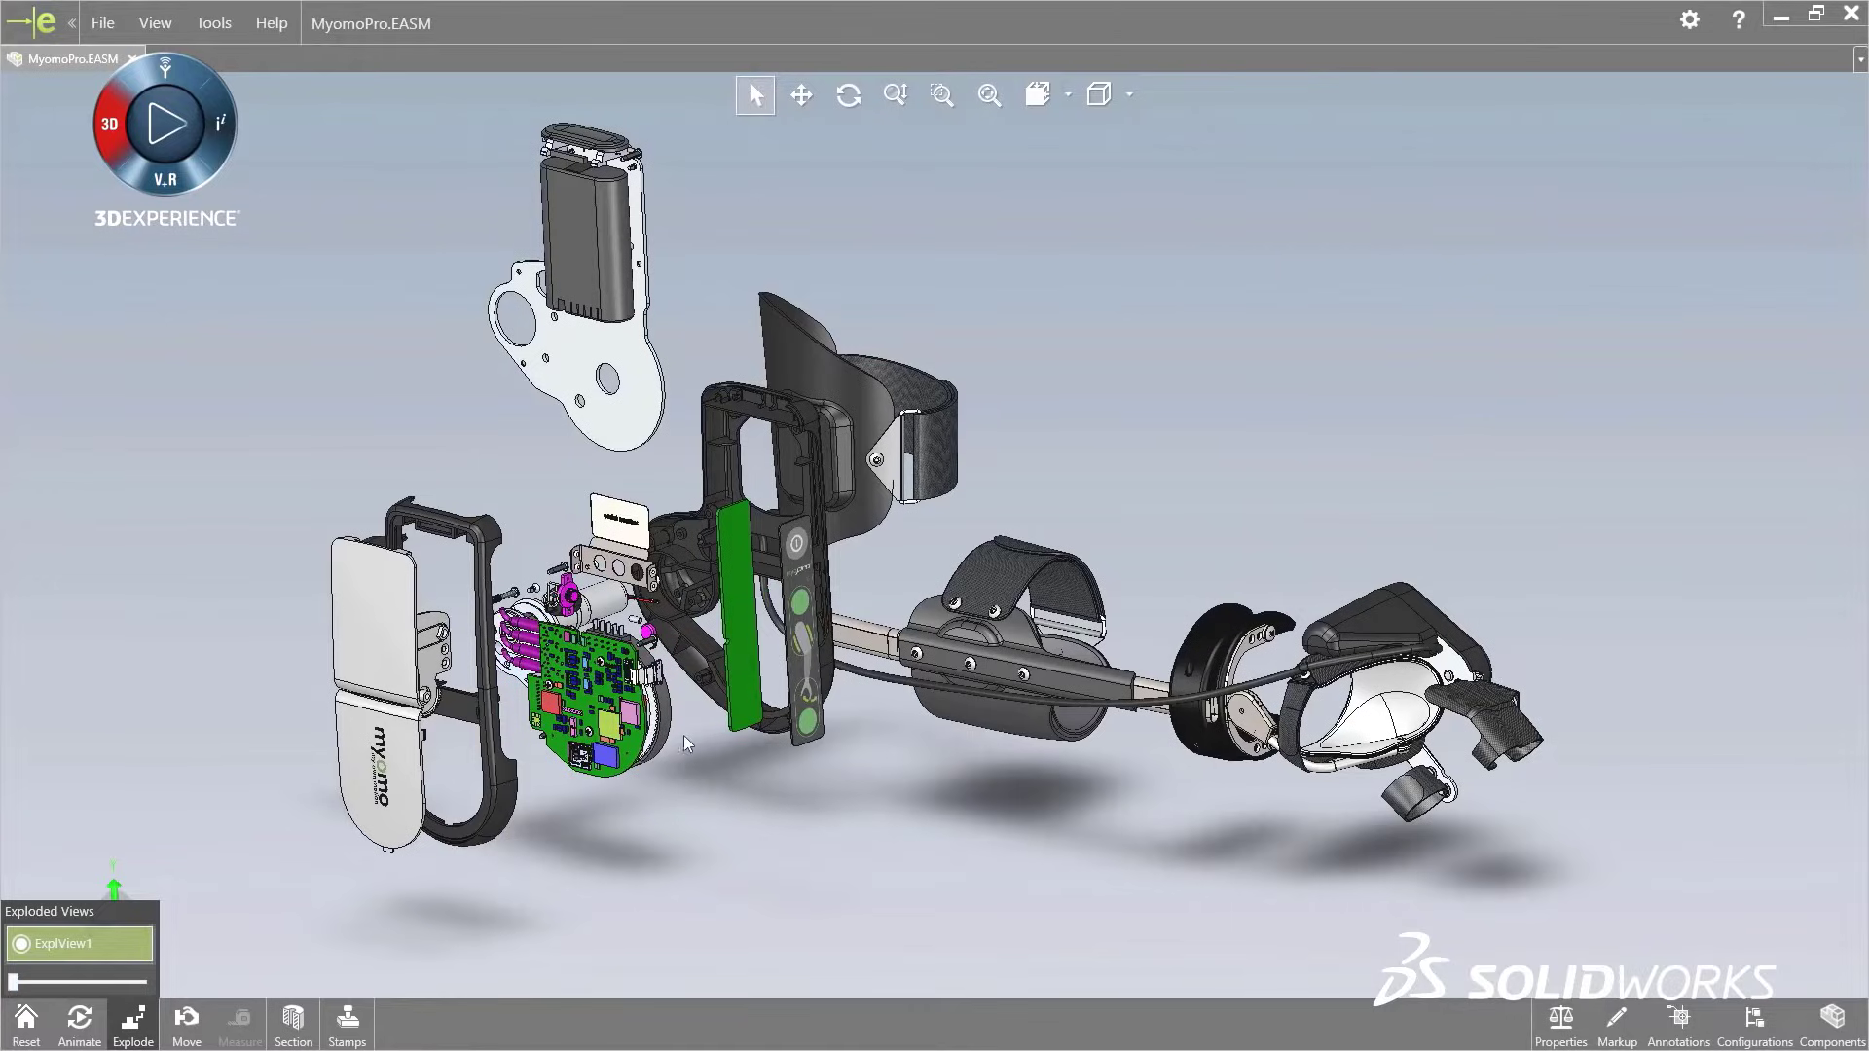
# Toggle the battery pack's transparency in the control module assembly
pyautogui.moveTo(684, 734); pyautogui.dragTo(684, 776)
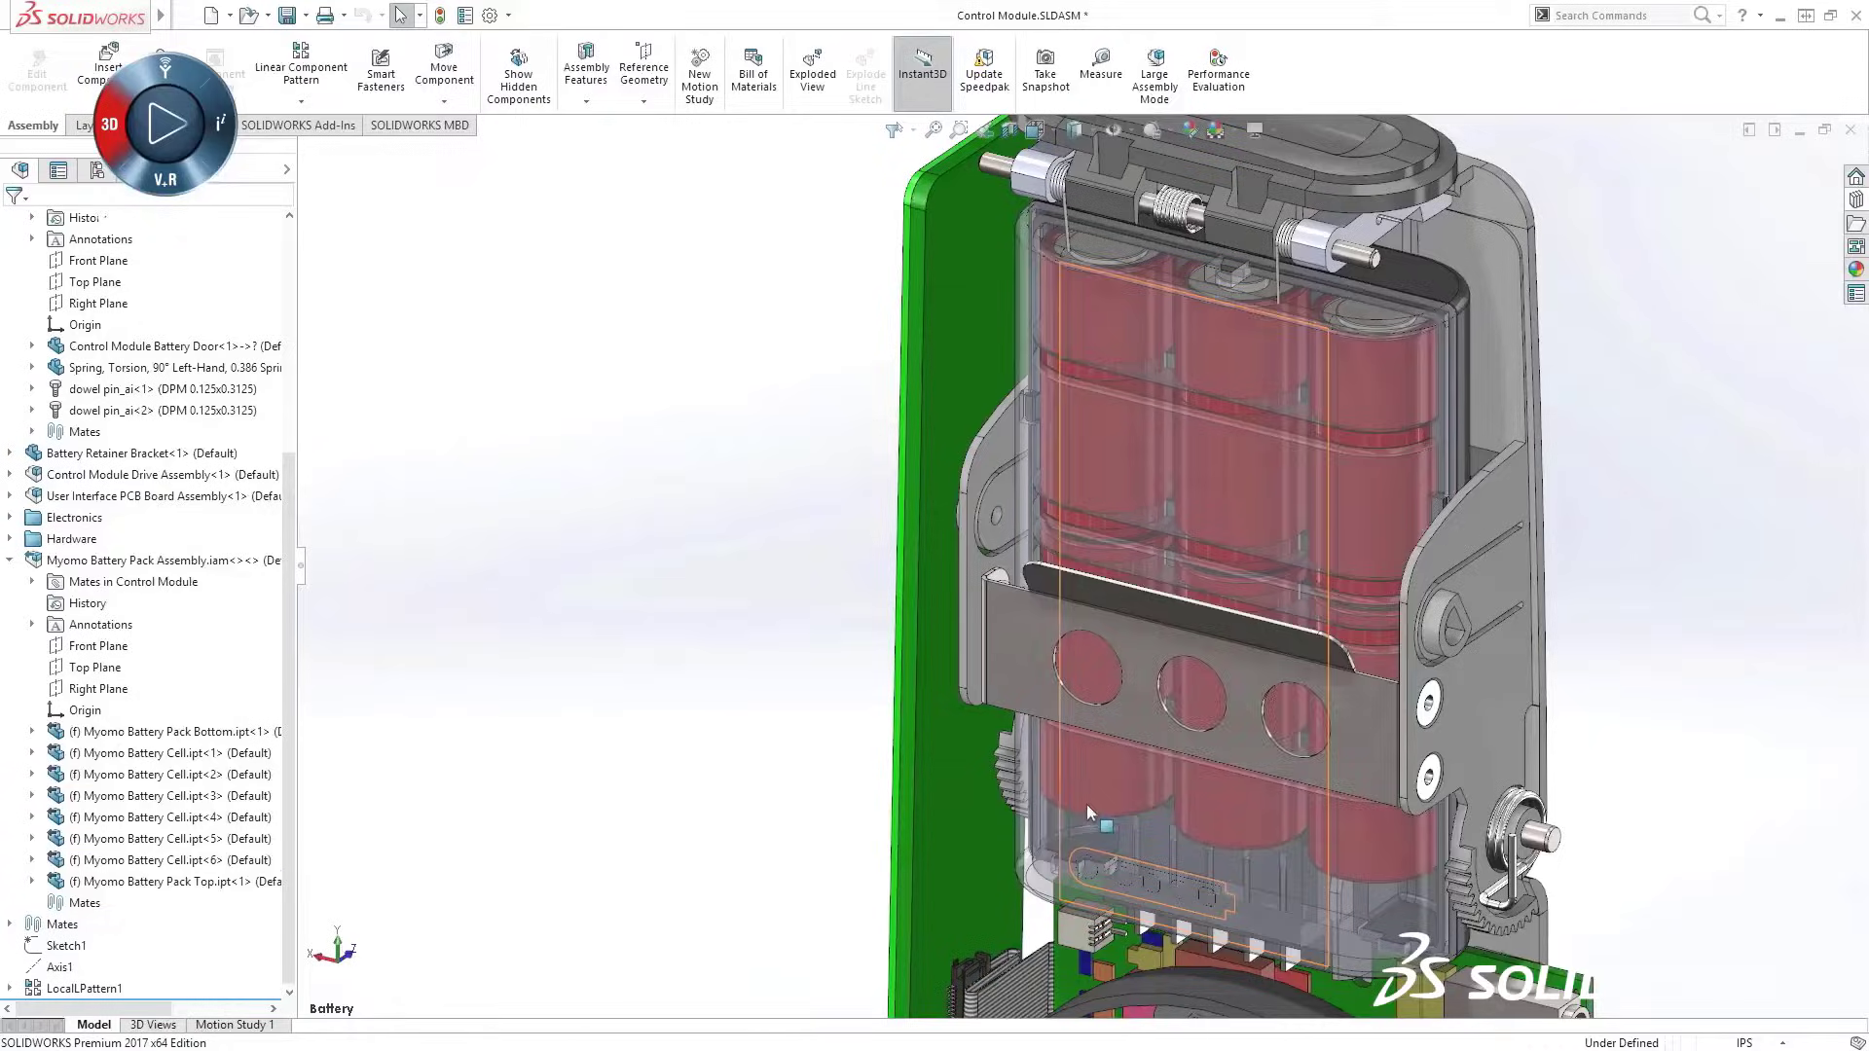
pyautogui.click(1130, 773)
pyautogui.click(1172, 713)
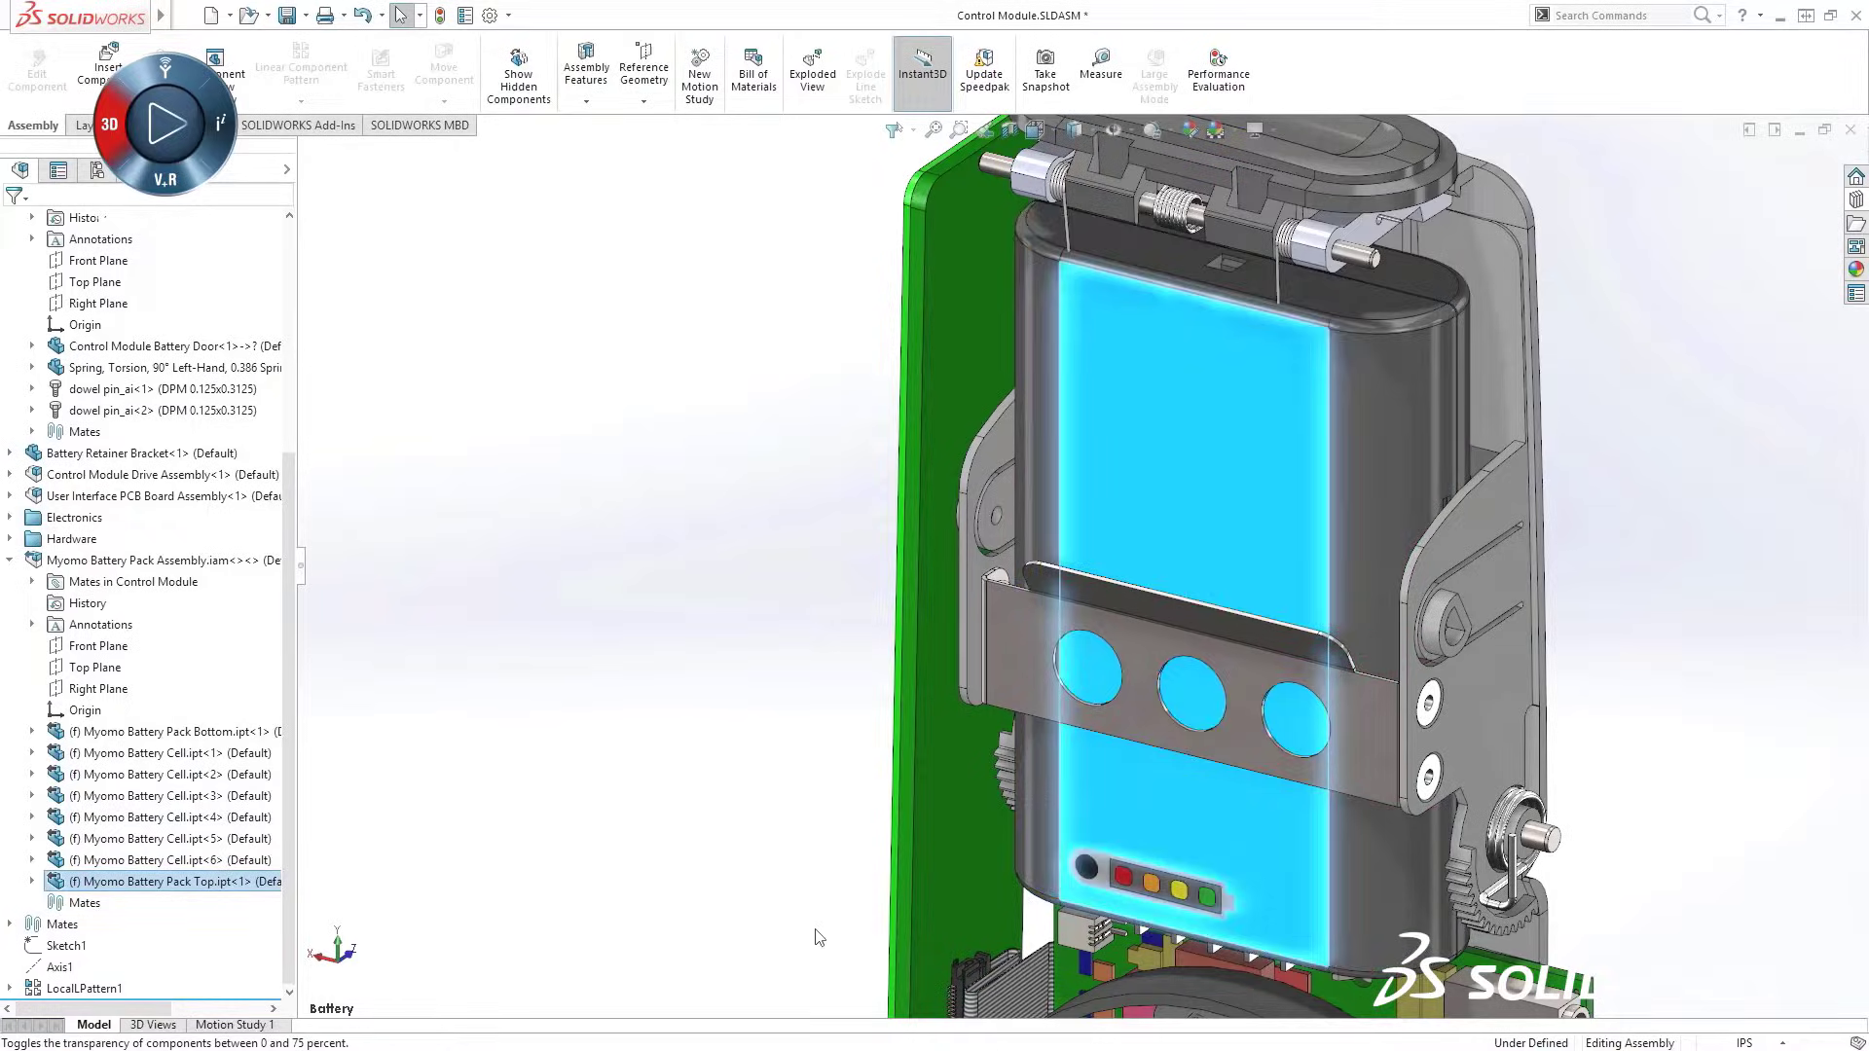
pyautogui.keyDown('ctrl'); pyautogui.moveTo(819, 936); pyautogui.dragTo(596, 288, button='middle'); pyautogui.keyUp('ctrl')
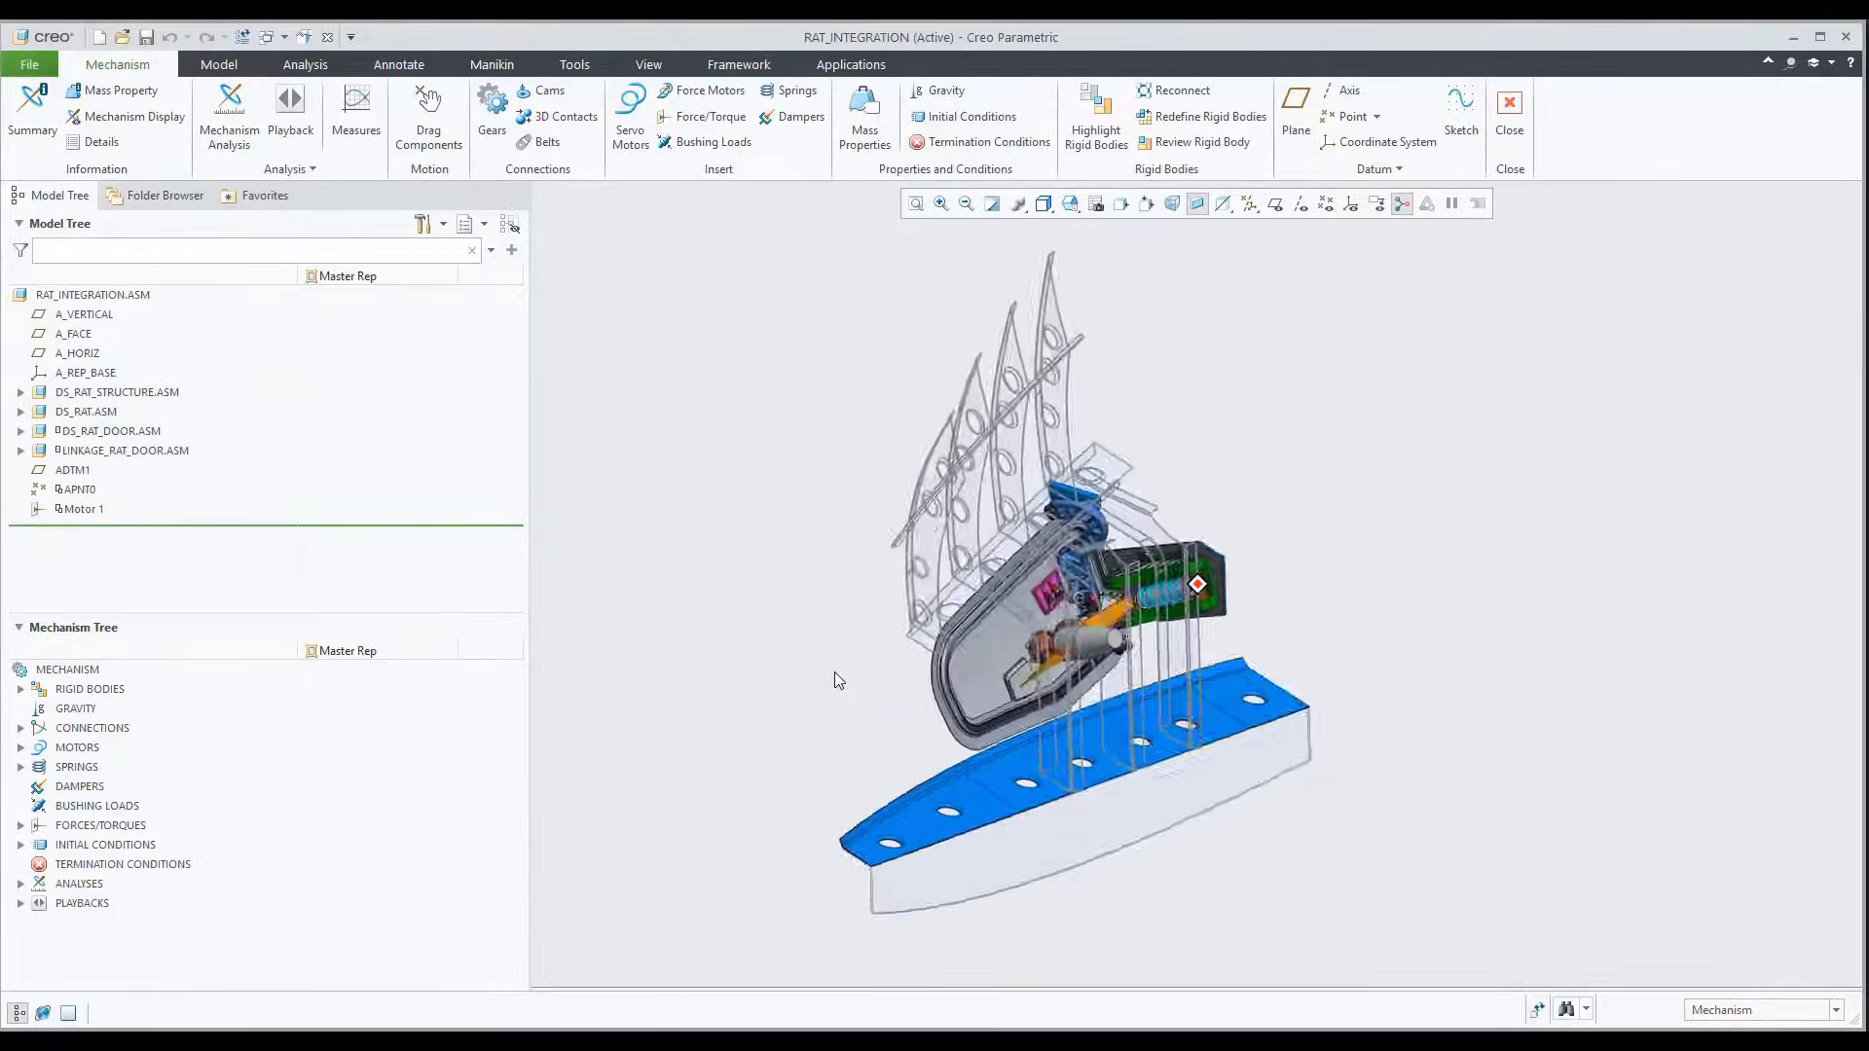
# Export AnalysisDefinition1's ground body loads evaluated at Max. for all loads
pyautogui.click(290, 108)
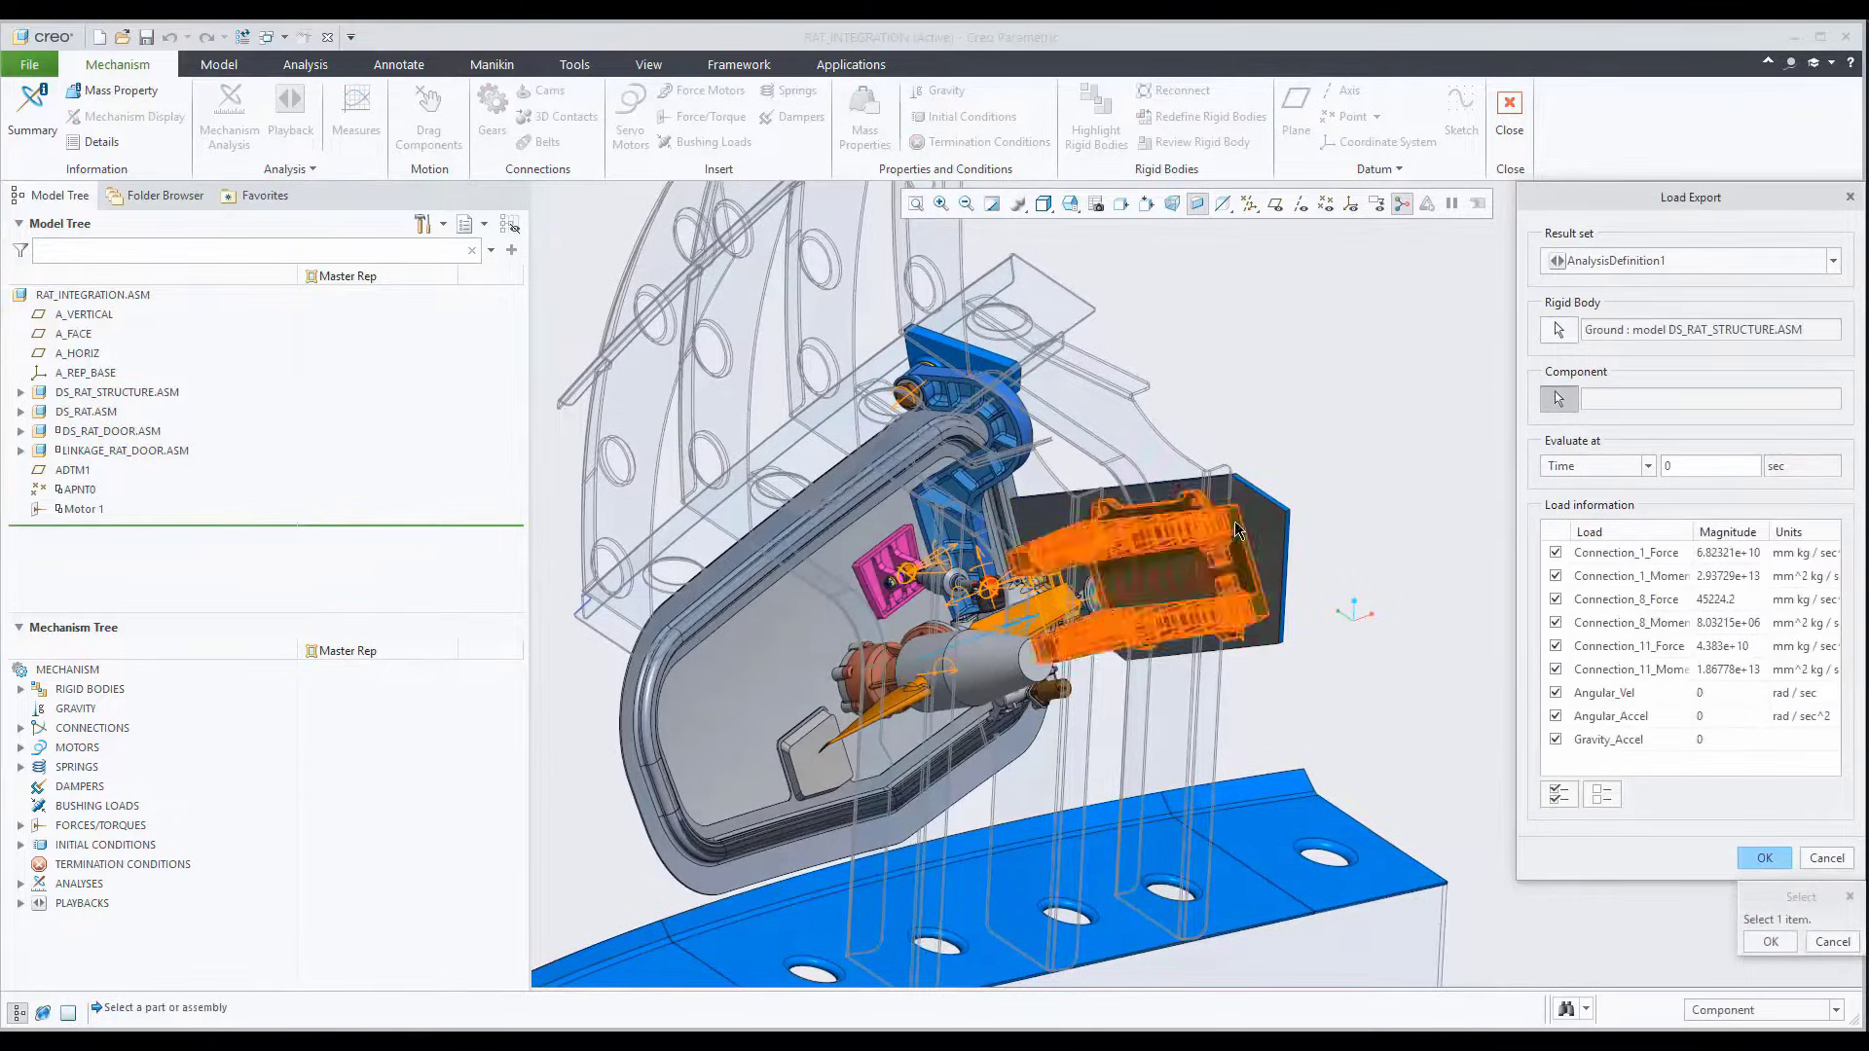
pyautogui.click(1586, 552)
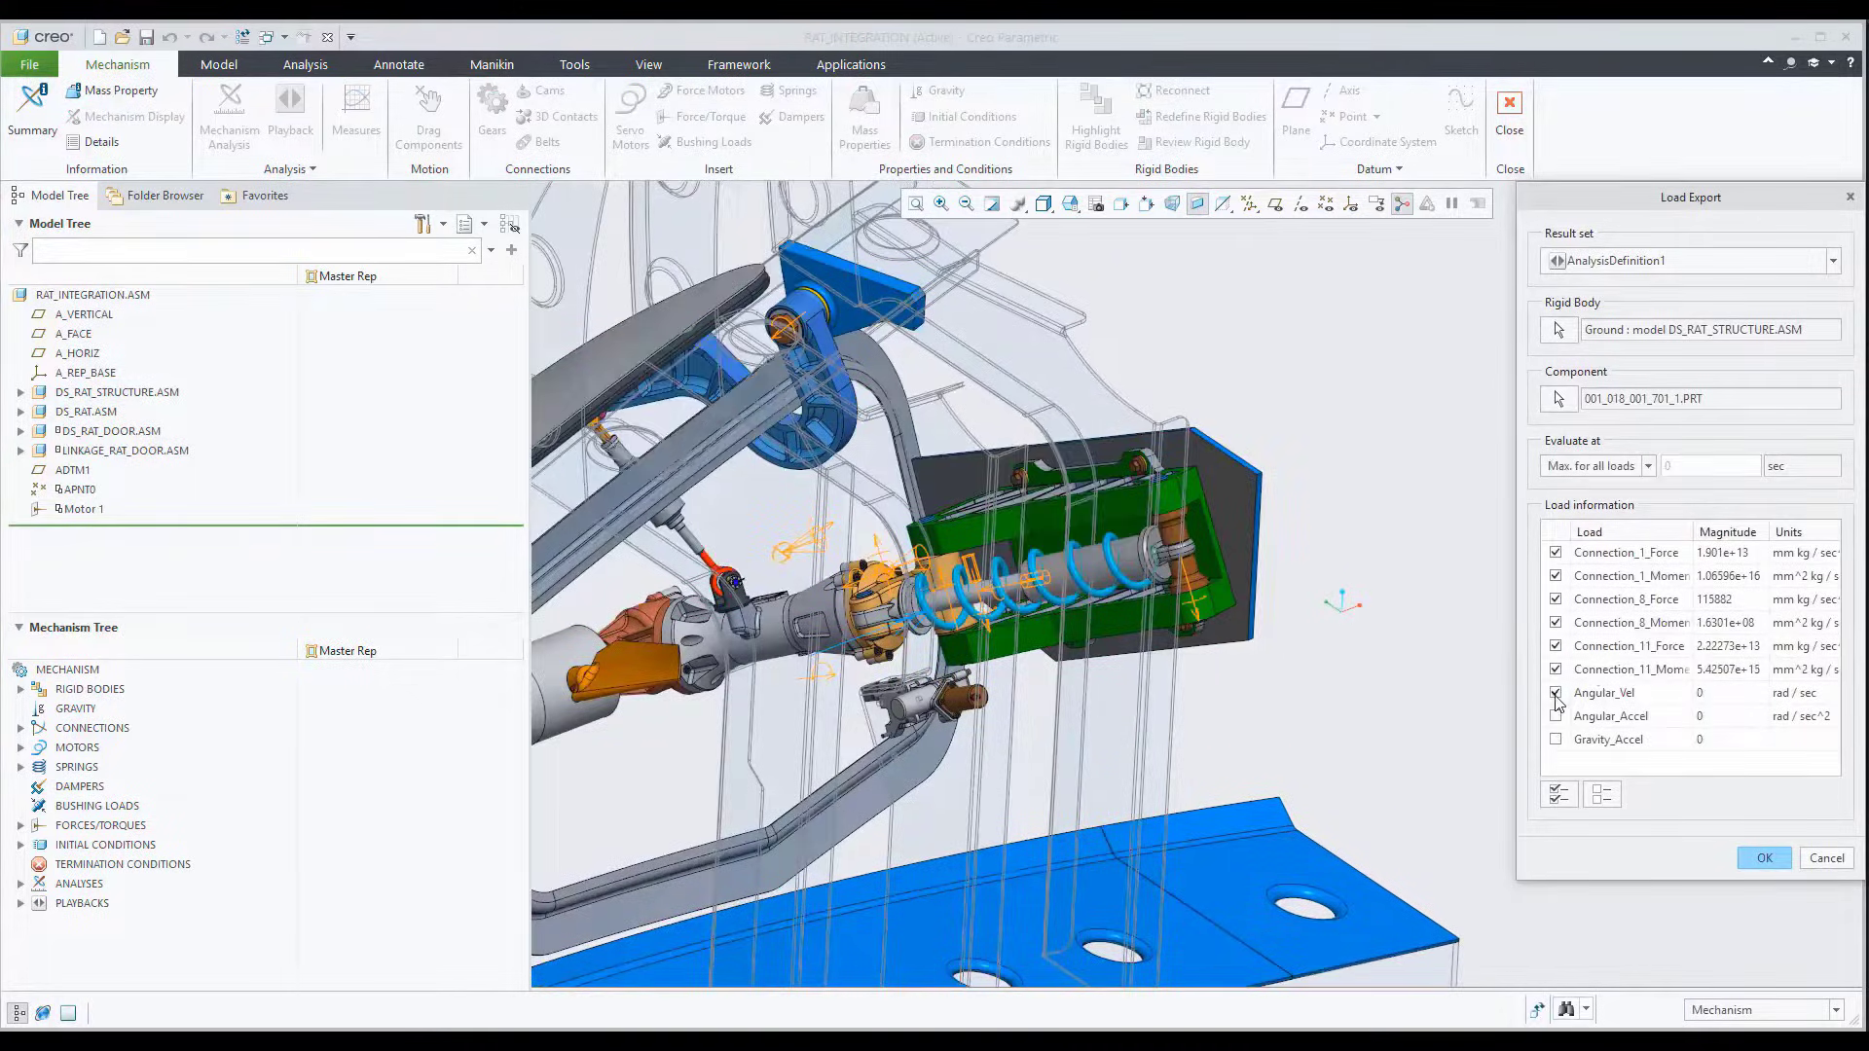
pyautogui.click(1616, 623)
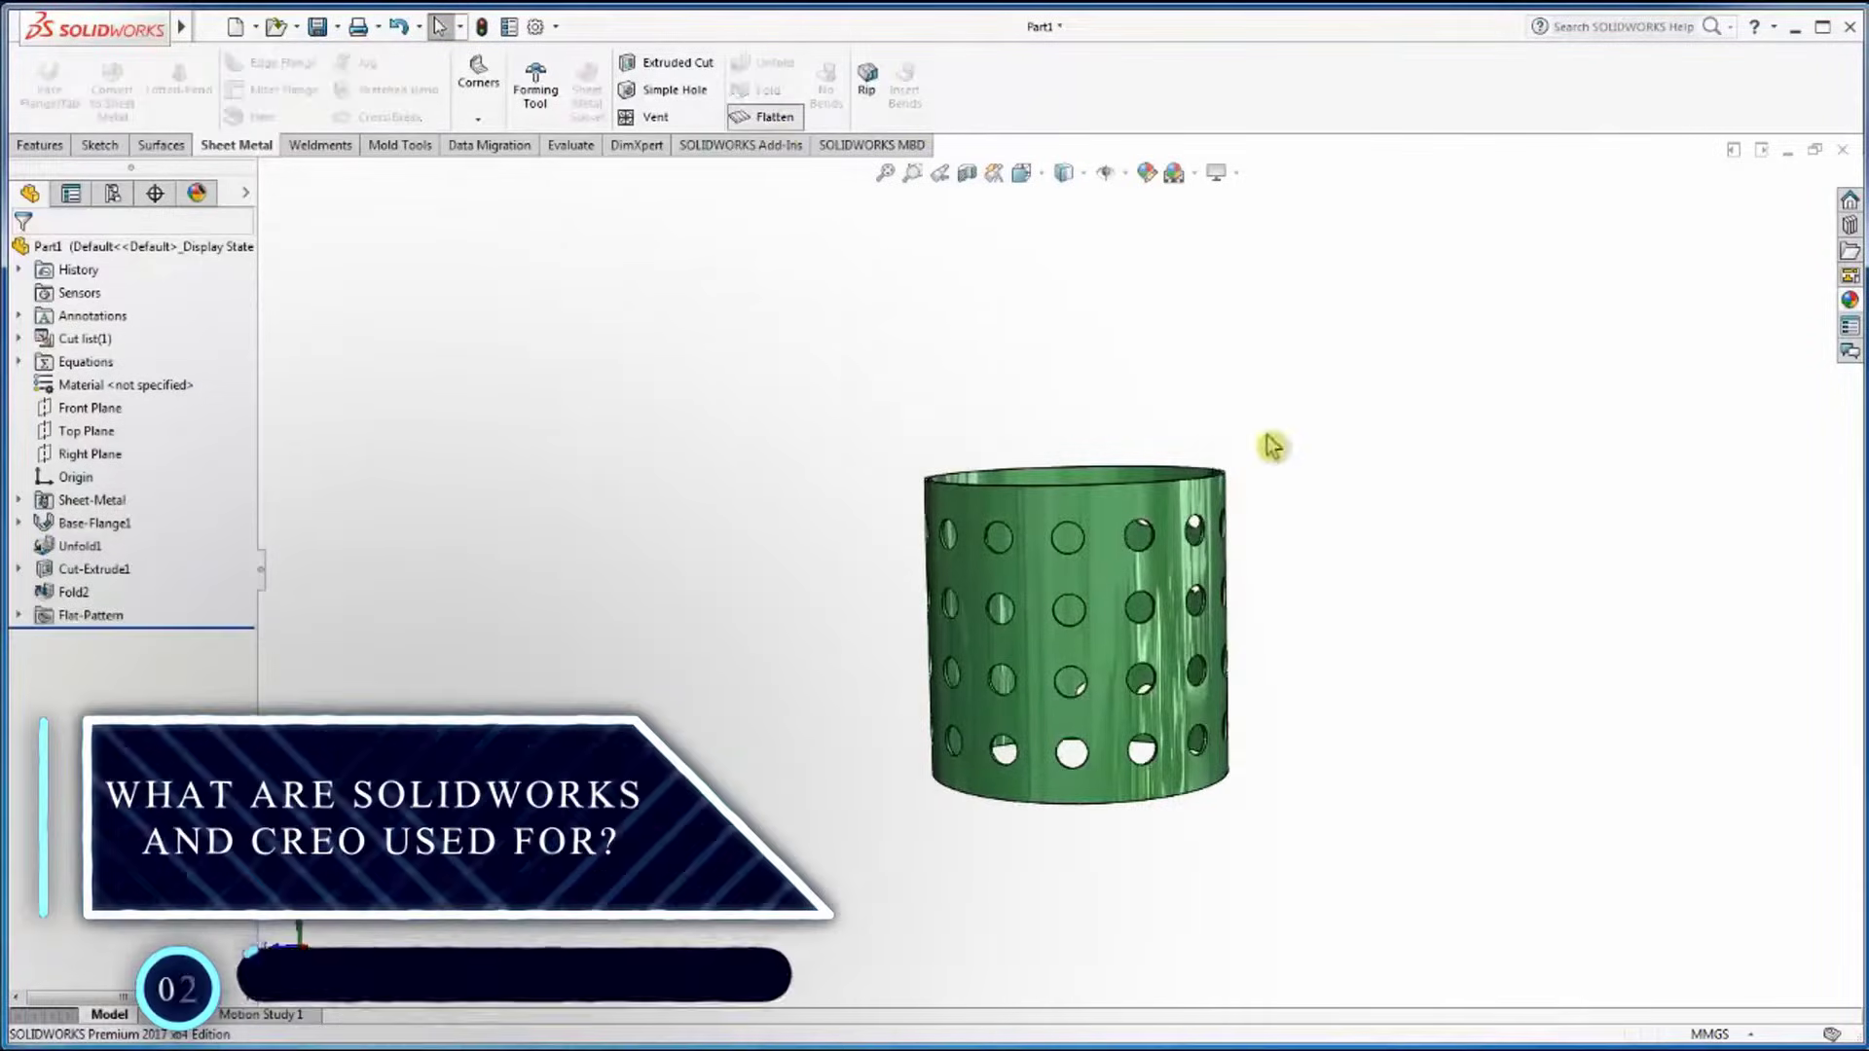
# Place the flanged hub's front view on the drawing sheet
pyautogui.moveTo(1412, 440); pyautogui.dragTo(1402, 574, button='middle')
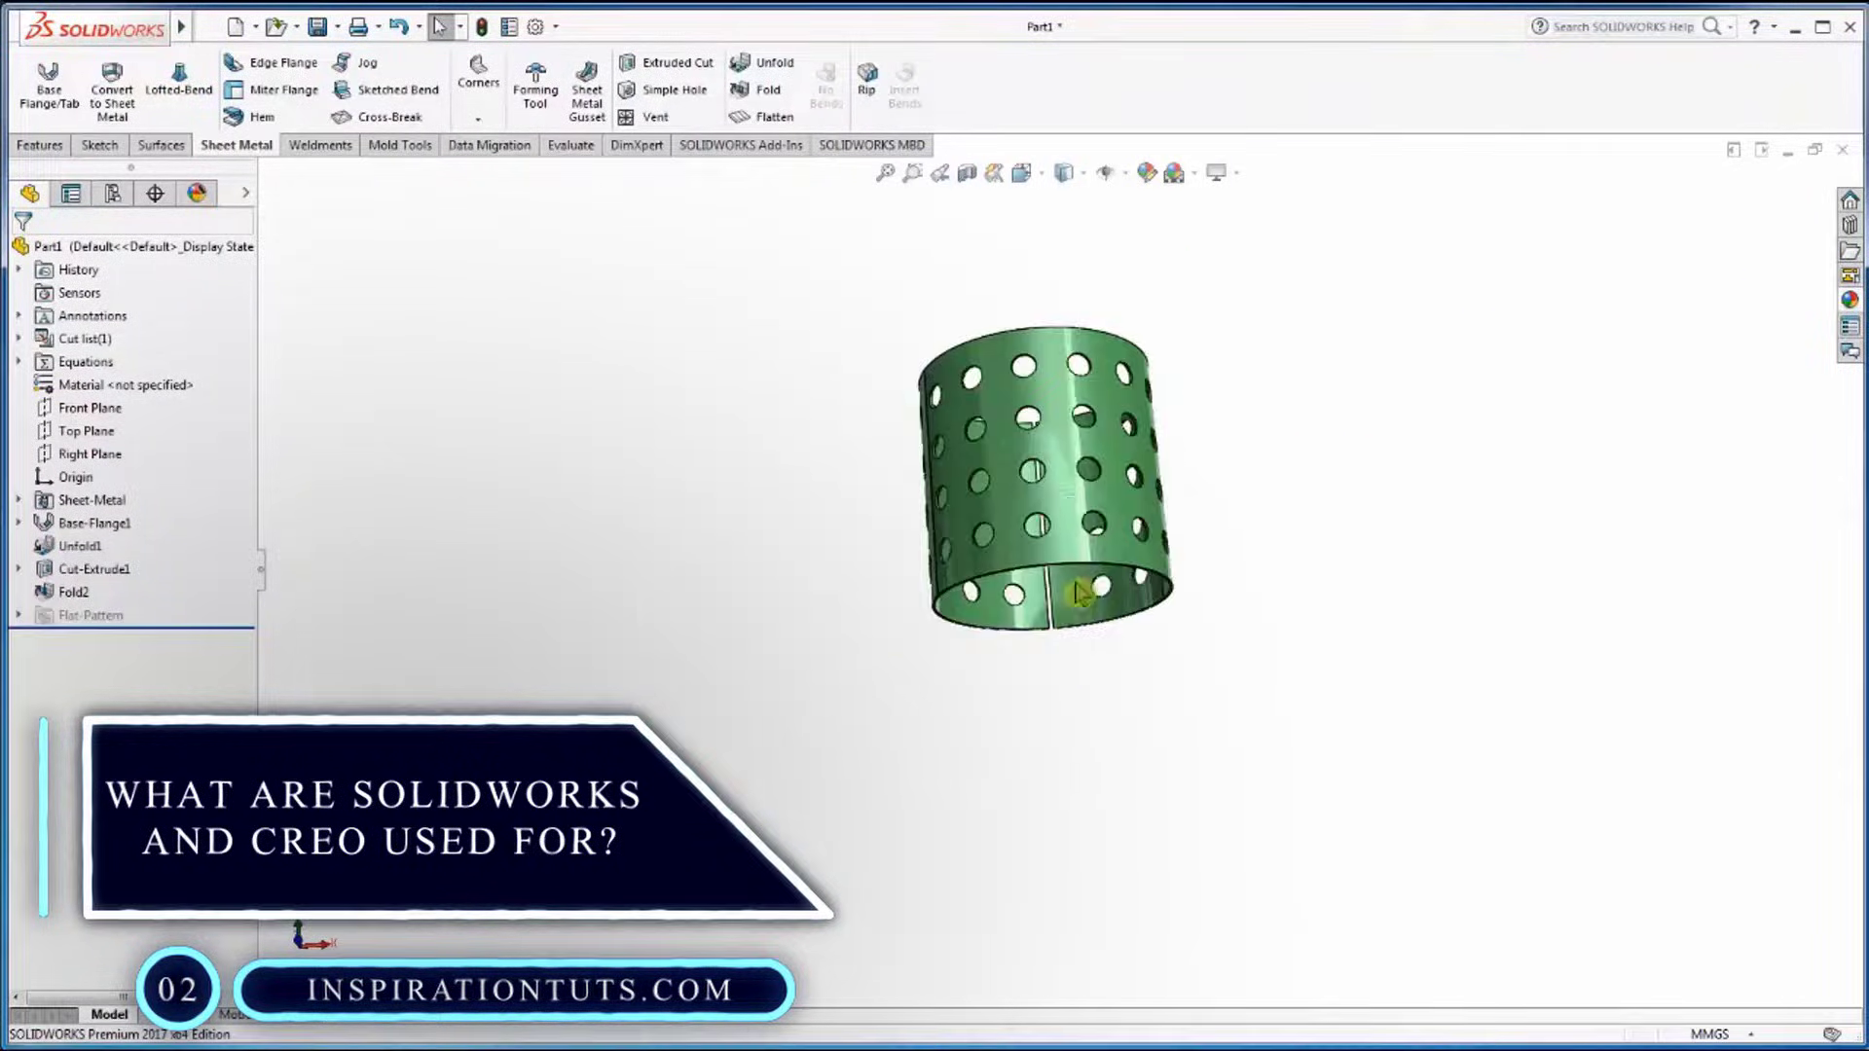
pyautogui.moveTo(1020, 712); pyautogui.dragTo(1210, 471, button='middle')
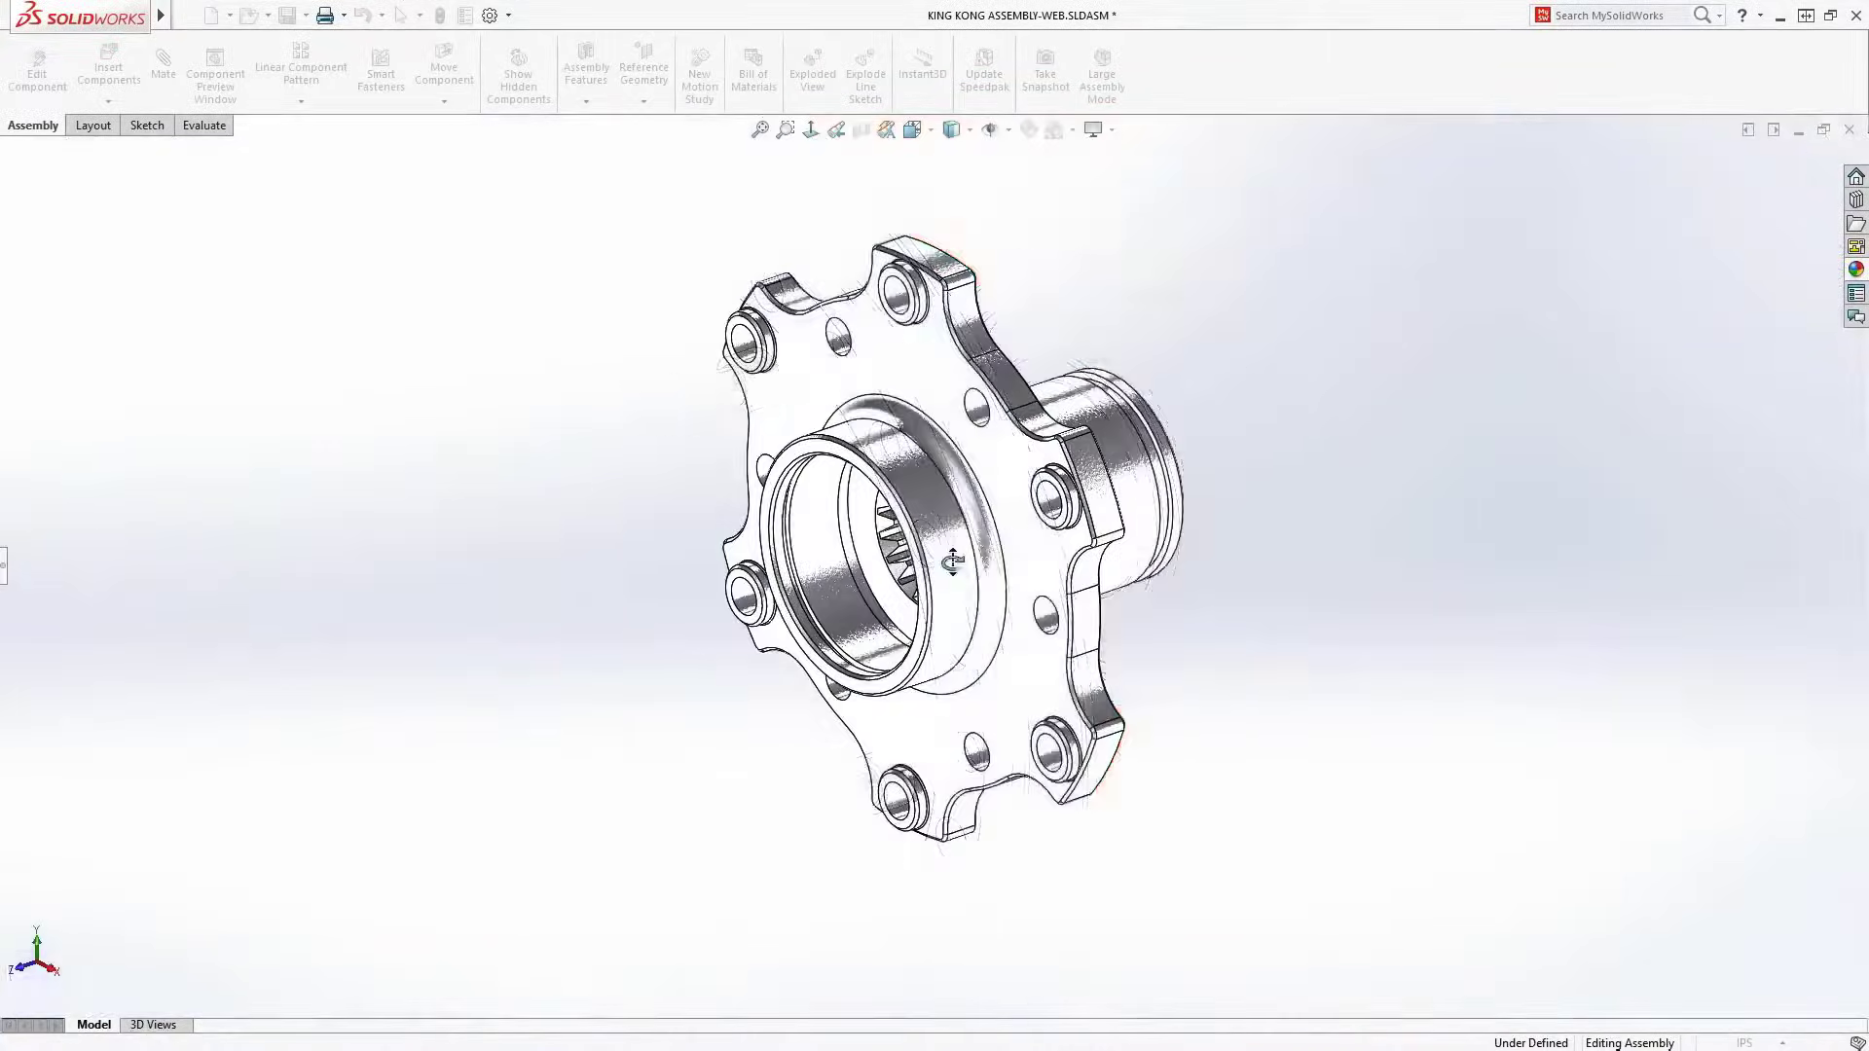
pyautogui.moveTo(953, 562); pyautogui.dragTo(1247, 546, button='middle')
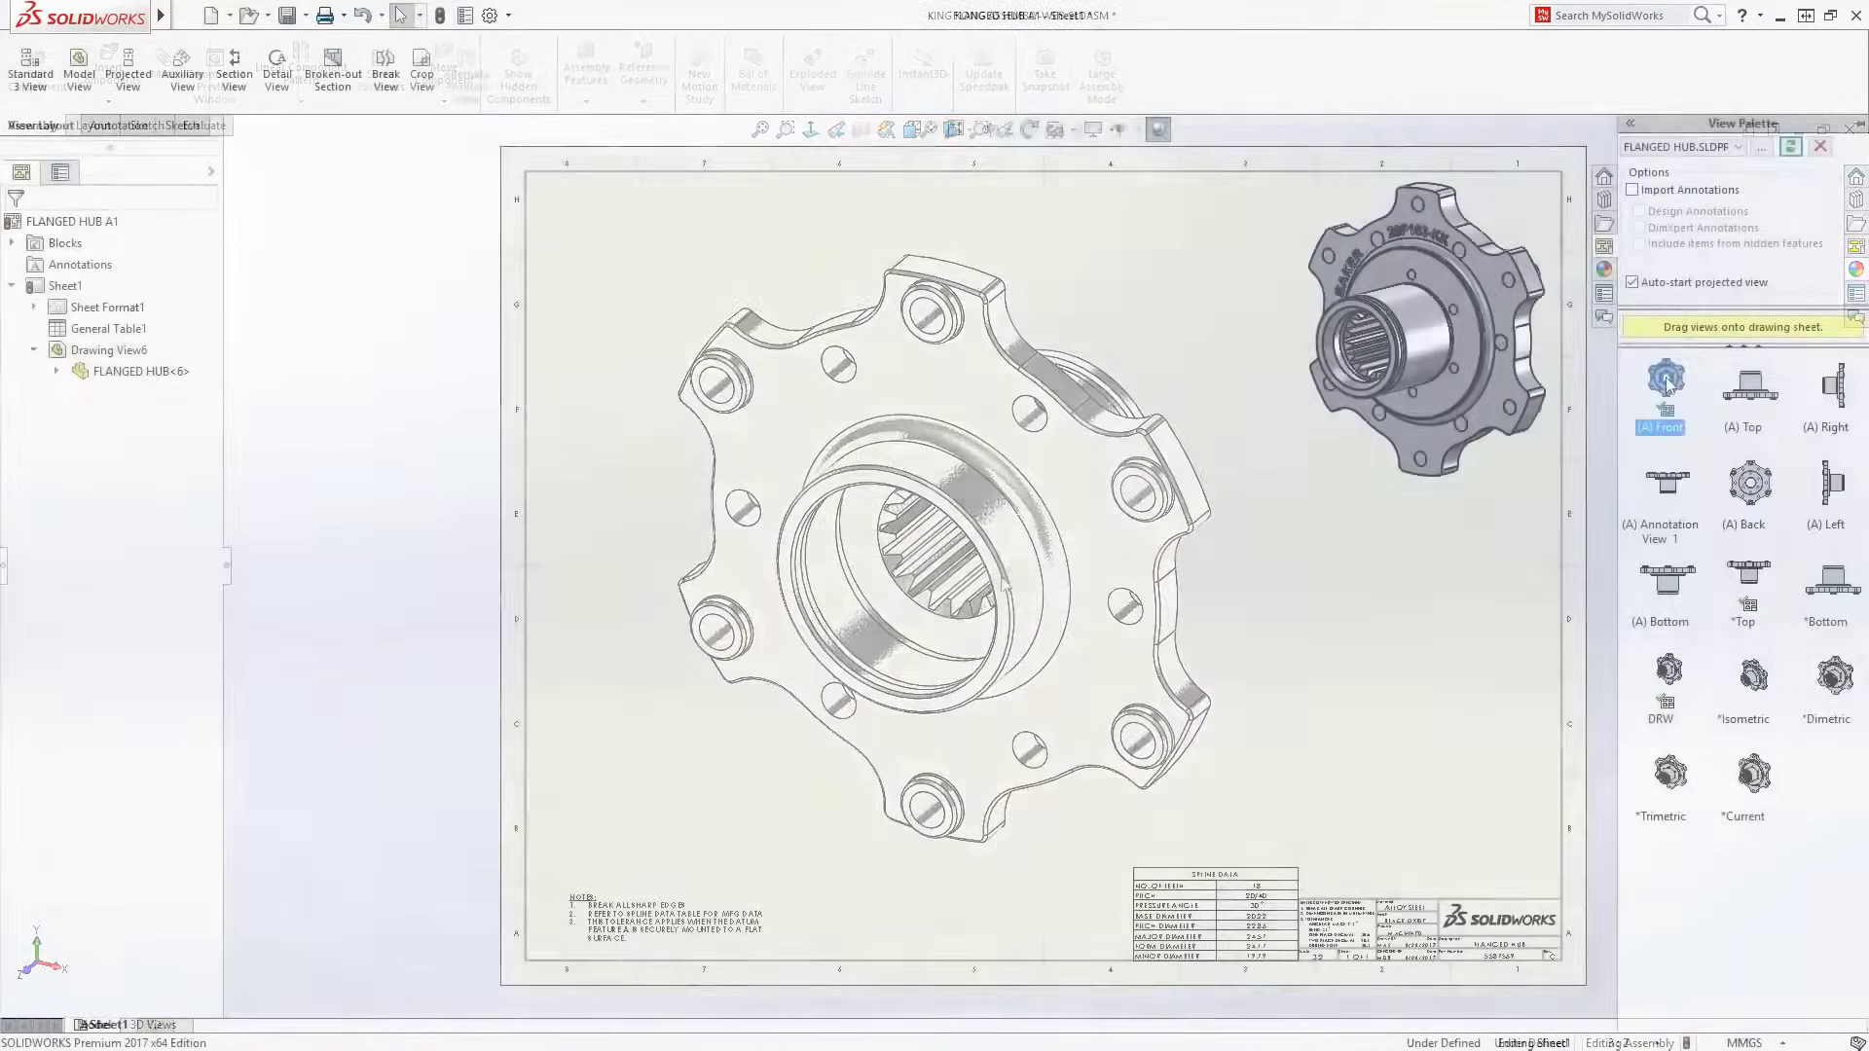
pyautogui.moveTo(1665, 385); pyautogui.dragTo(1061, 591)
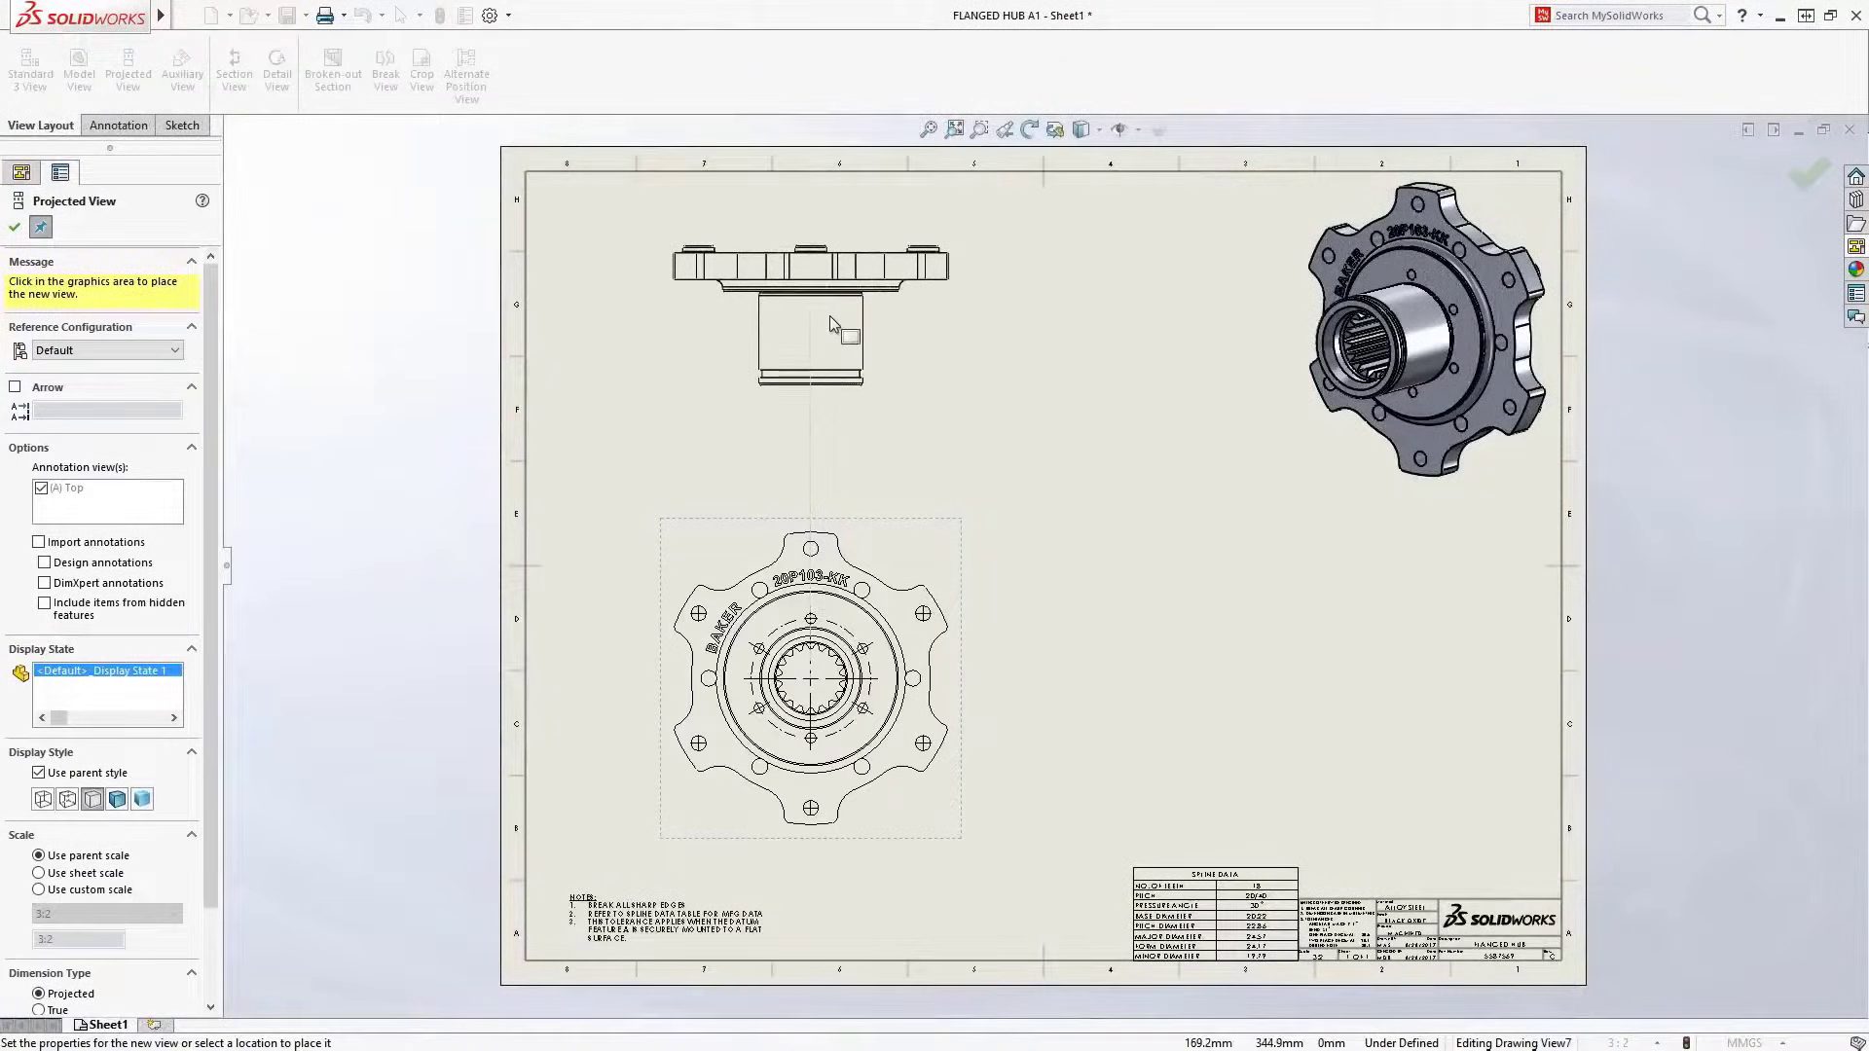
# Add a projected top view and section view H-H right of the front view
pyautogui.click(829, 315)
pyautogui.click(954, 551)
pyautogui.click(1001, 504)
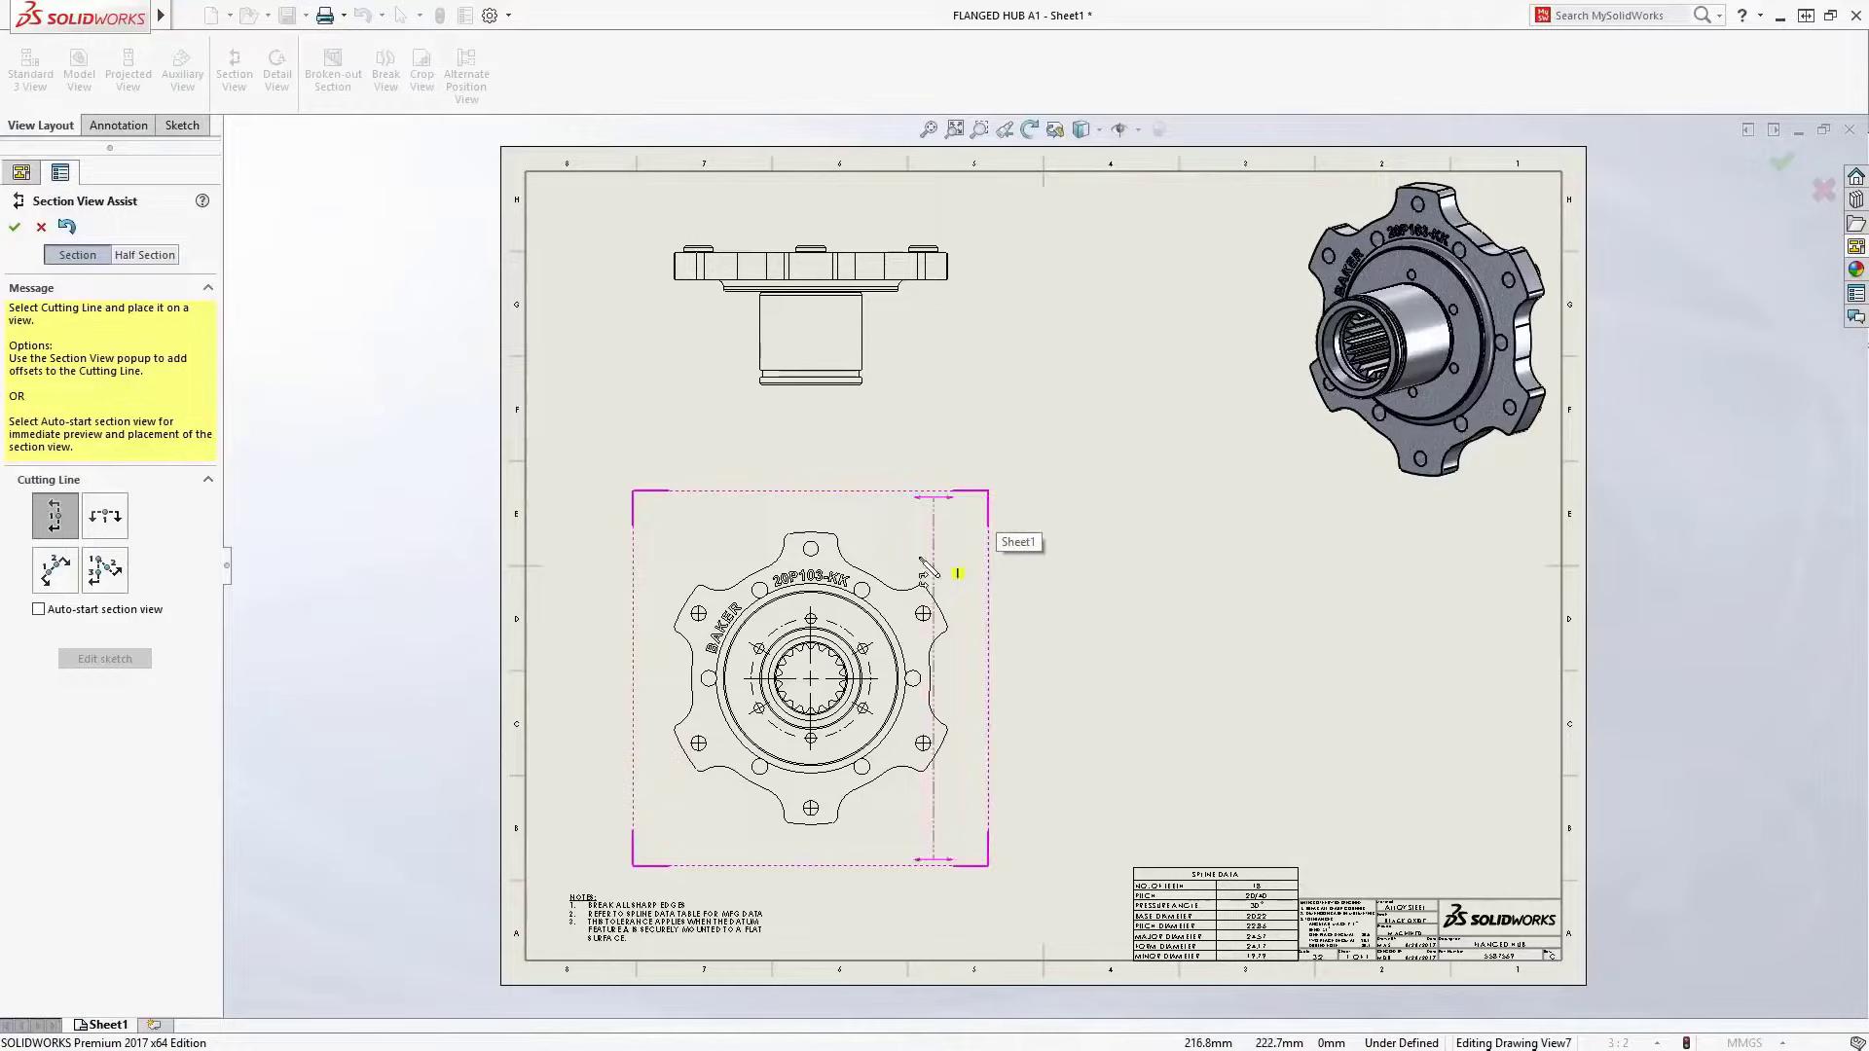
pyautogui.click(811, 678)
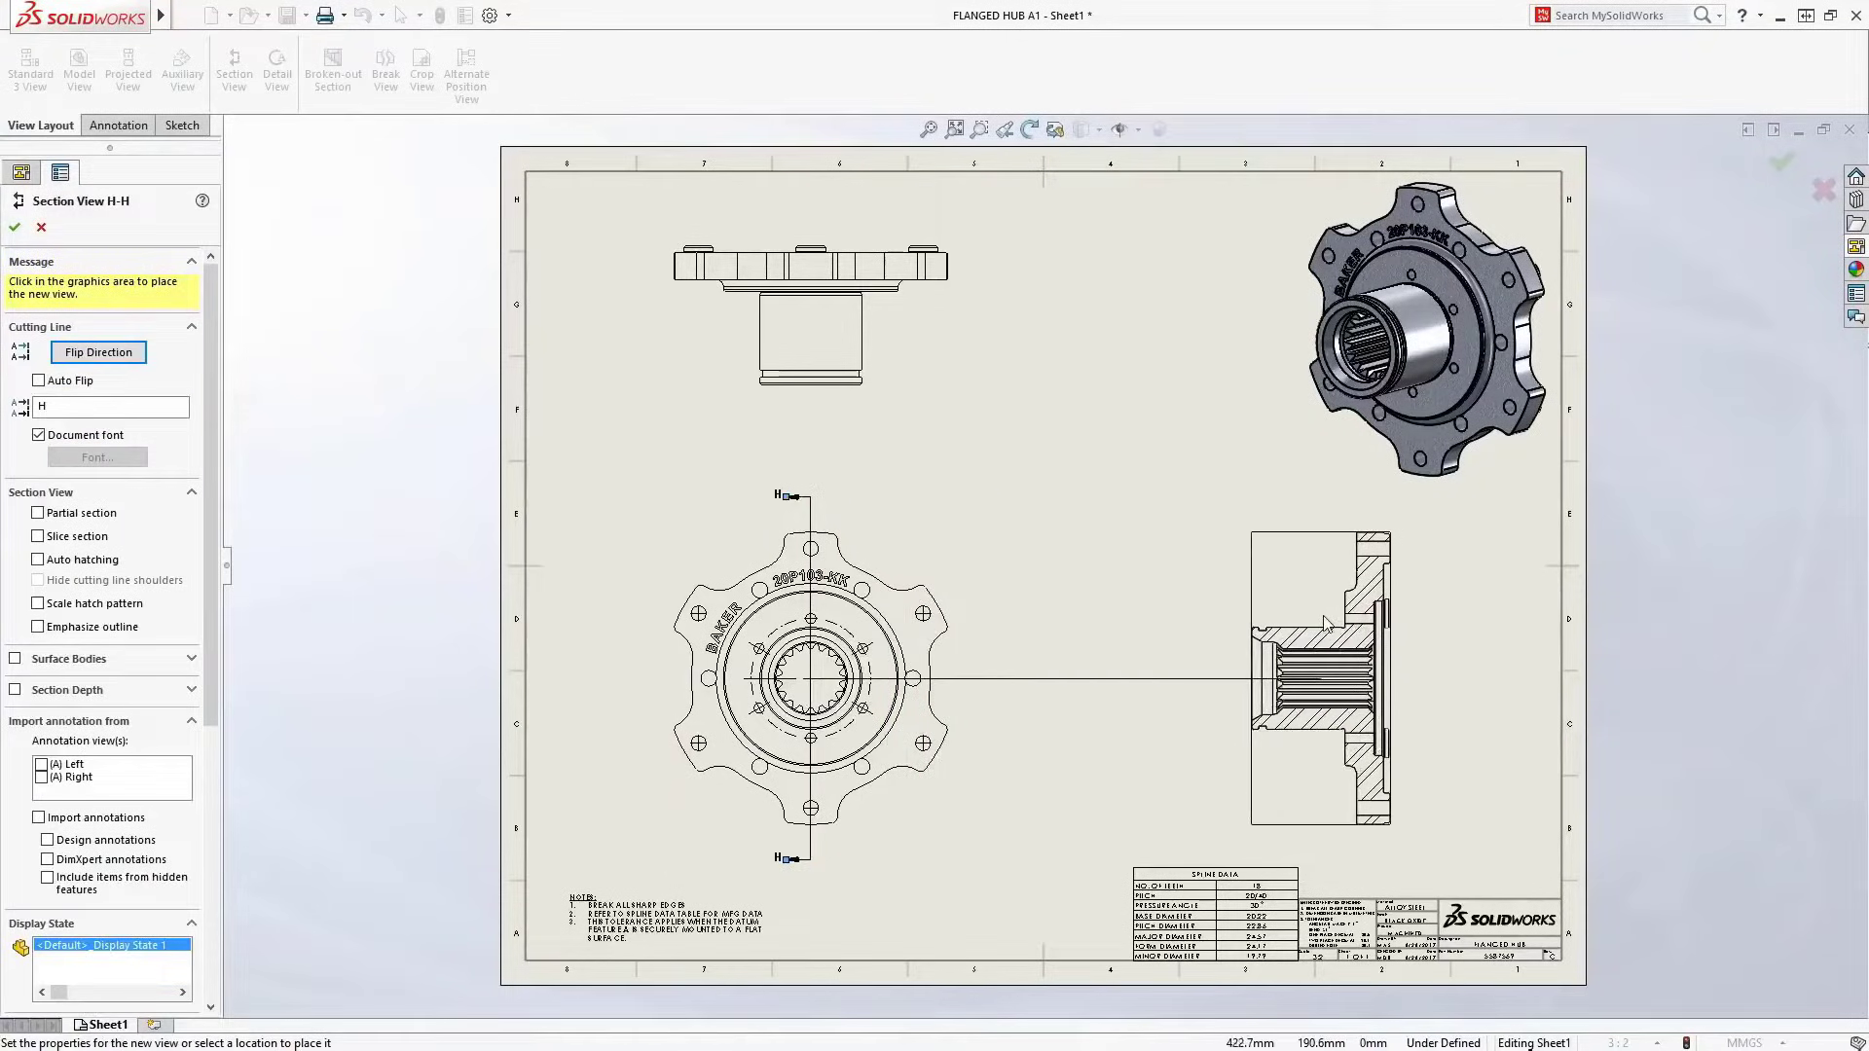
pyautogui.click(1341, 623)
pyautogui.click(1481, 604)
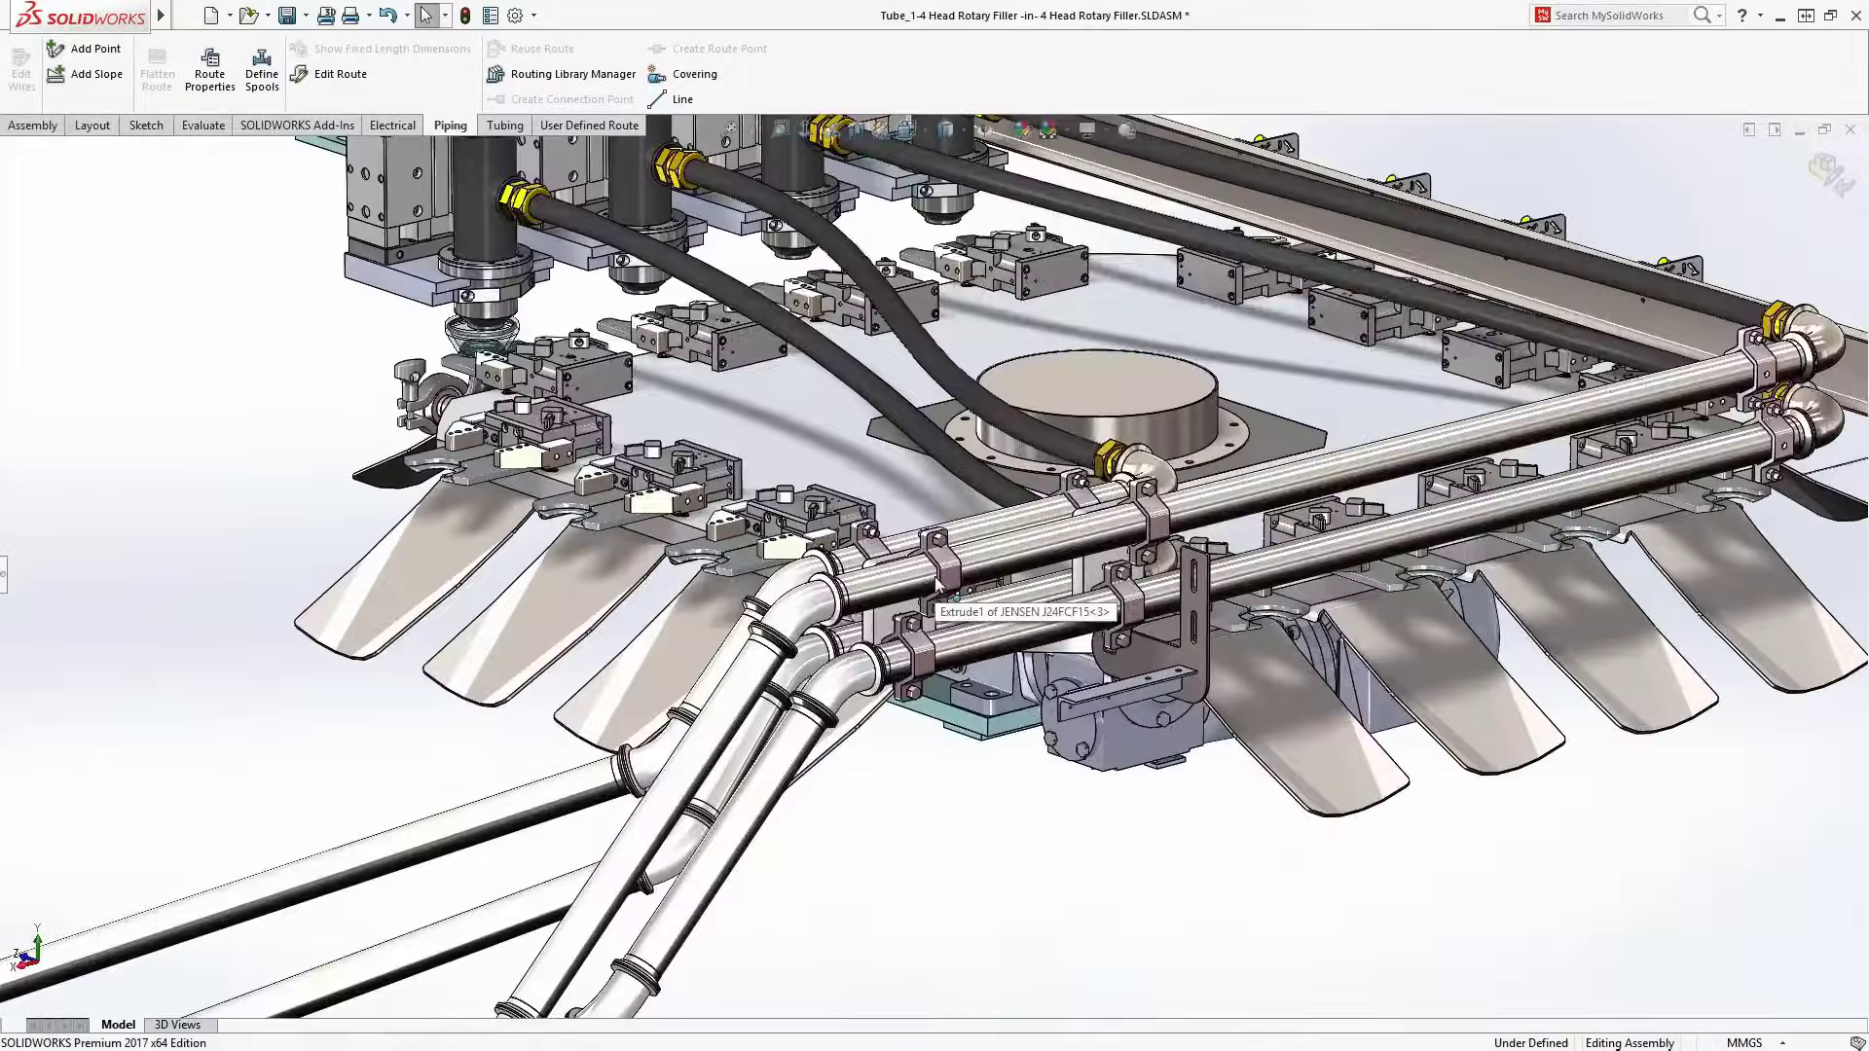
# Dimension the sketch circle at R100 and add a distance dimension making the line vertical
pyautogui.moveTo(876, 580); pyautogui.dragTo(1163, 582, button='middle')
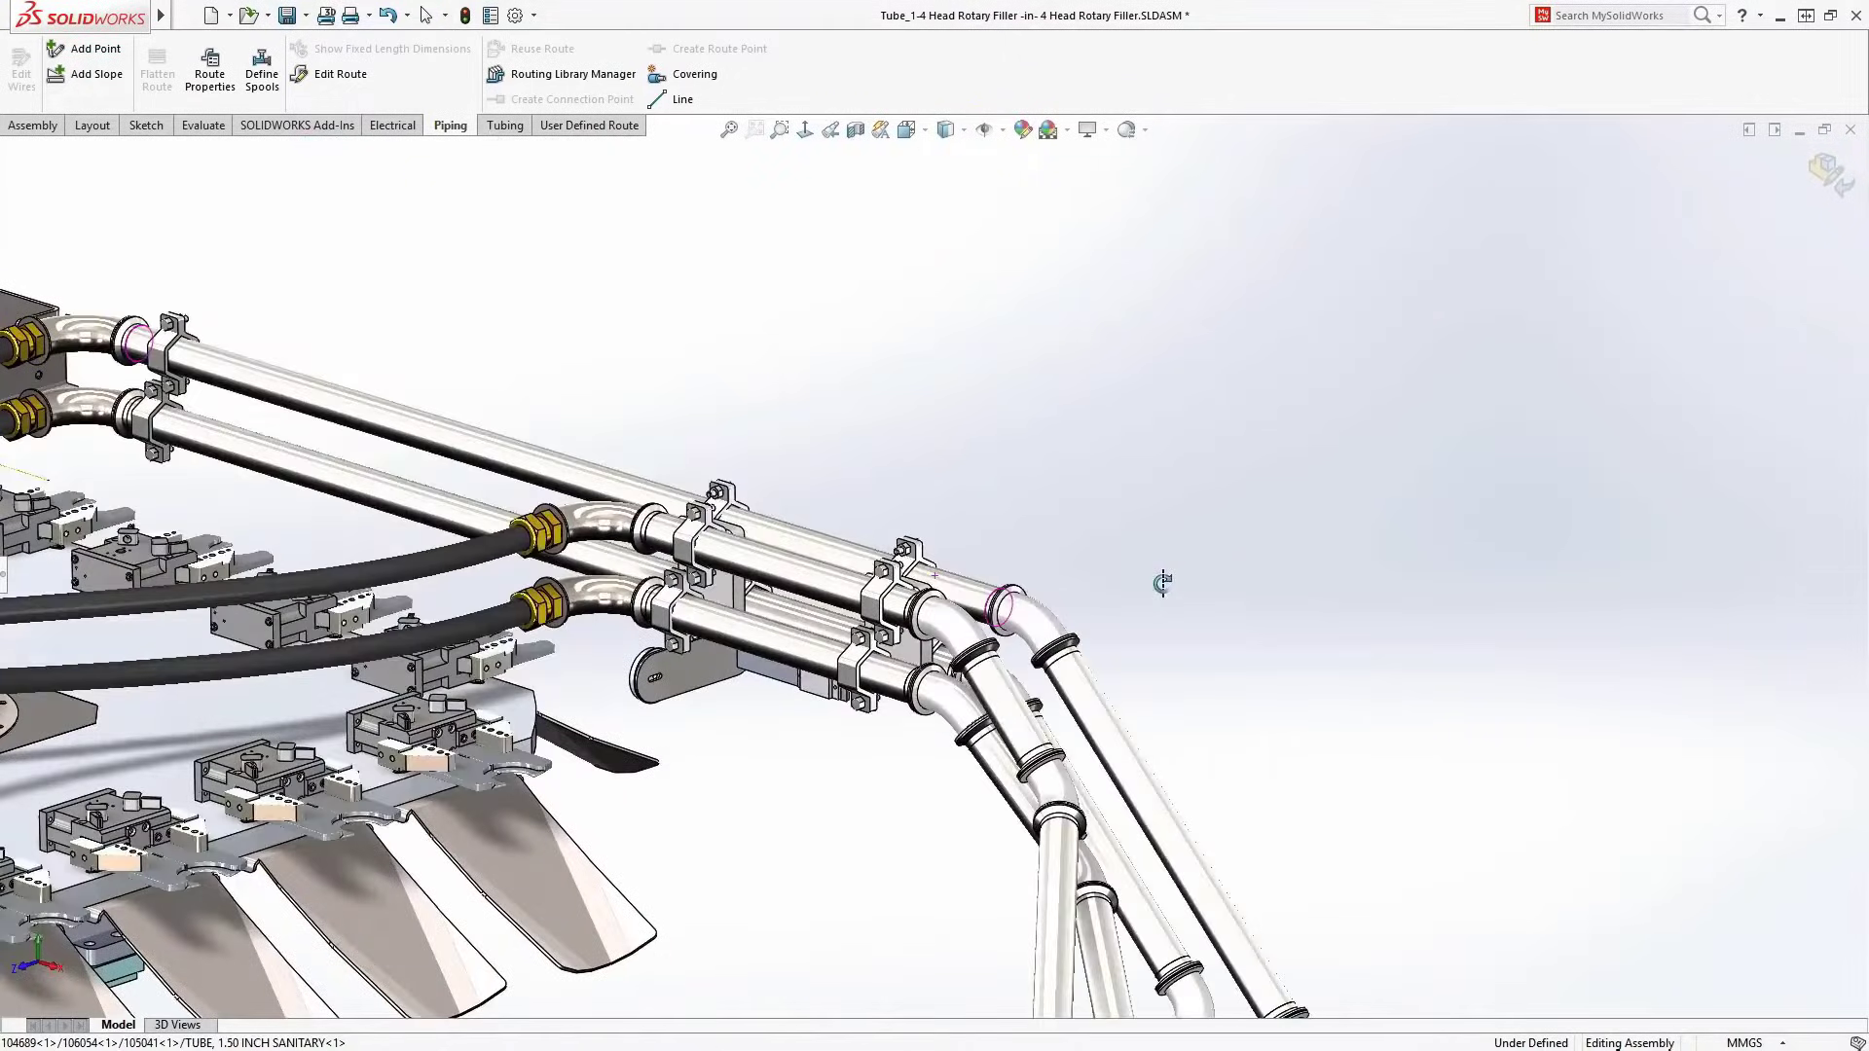
pyautogui.moveTo(737, 710); pyautogui.dragTo(940, 584, button='middle')
pyautogui.doubleClick(941, 584)
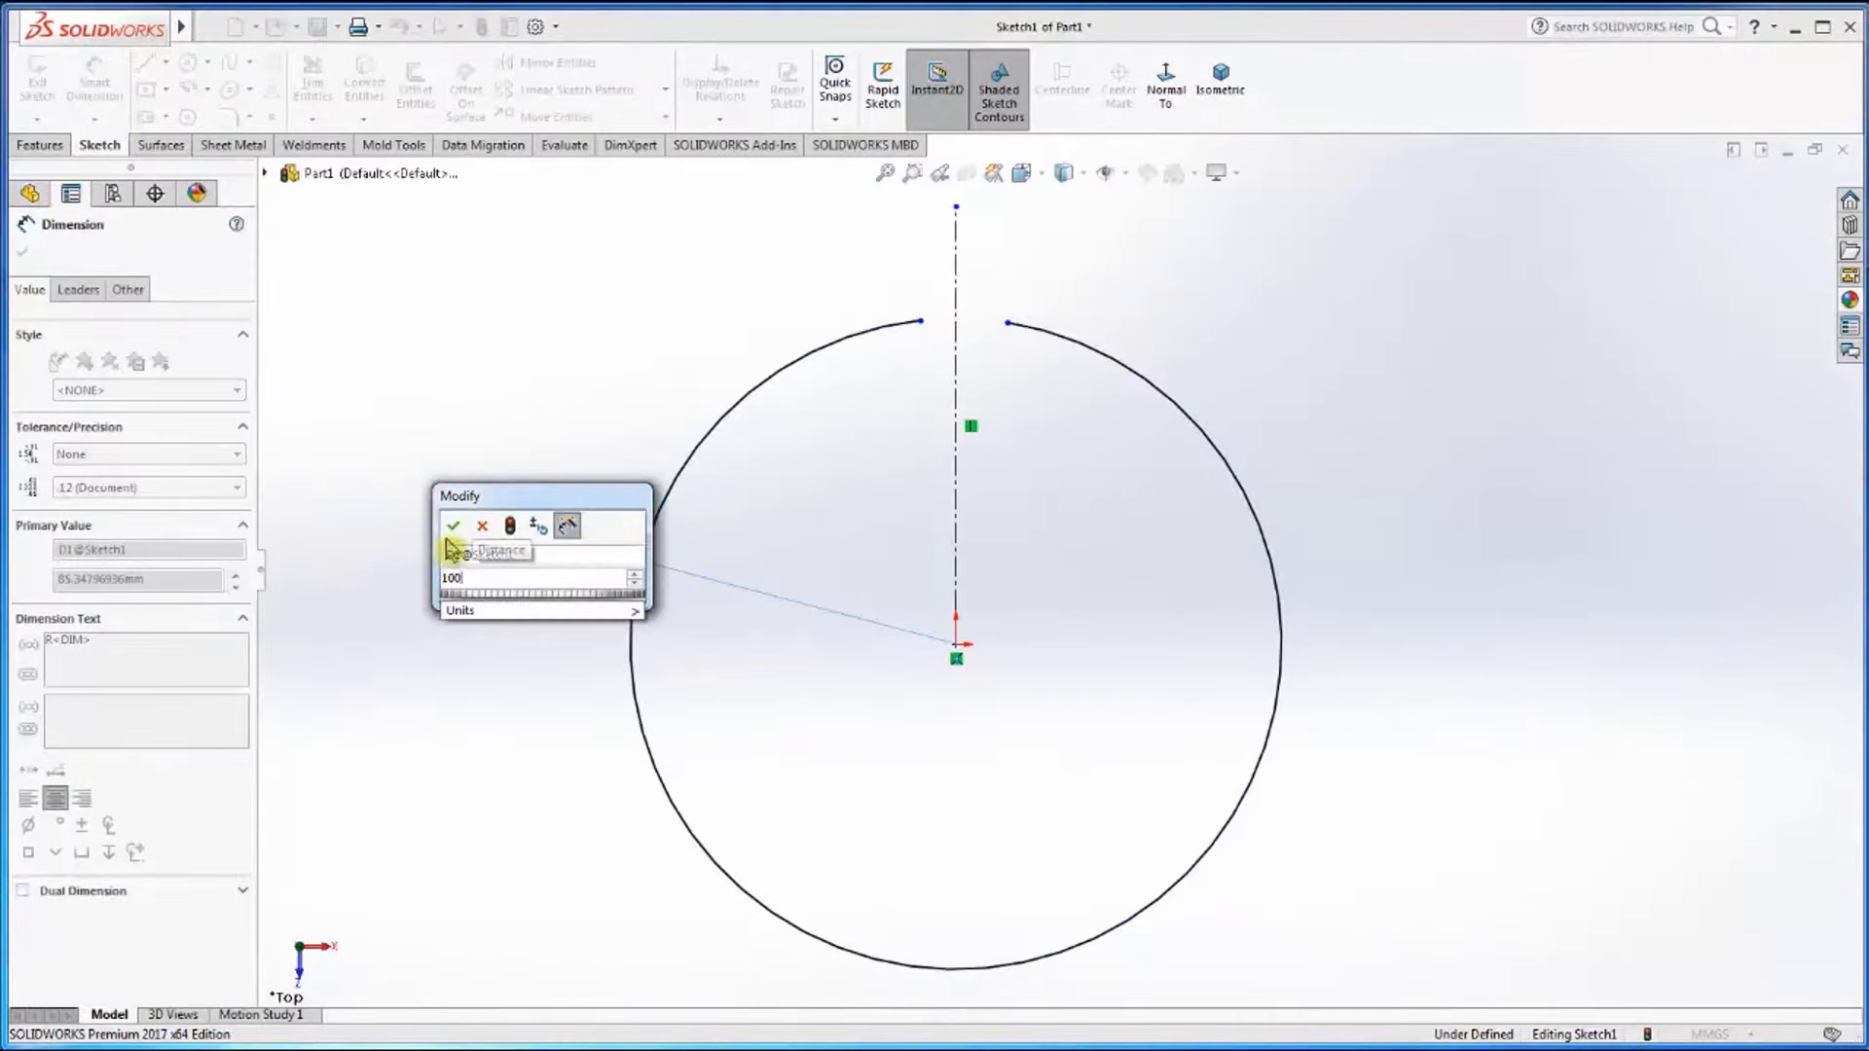
pyautogui.press('Return')
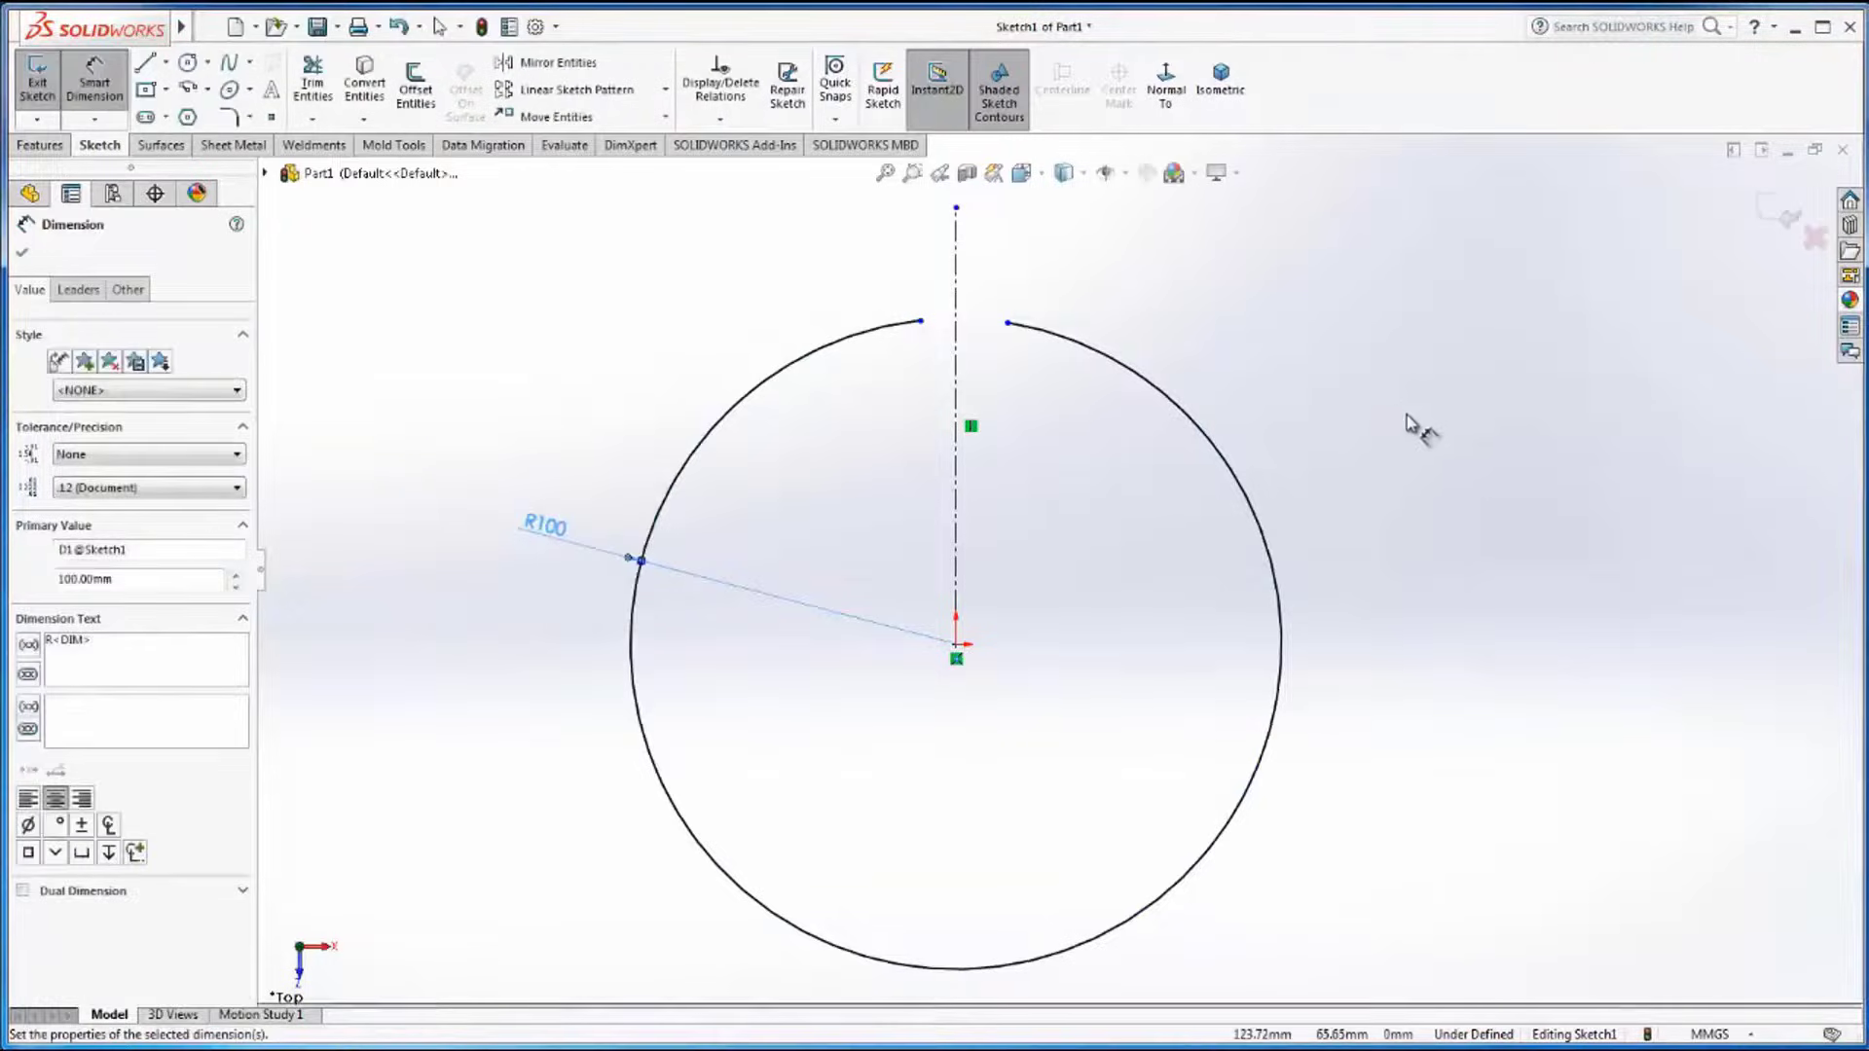
pyautogui.press('Escape')
pyautogui.scroll(3, 1185, 555)
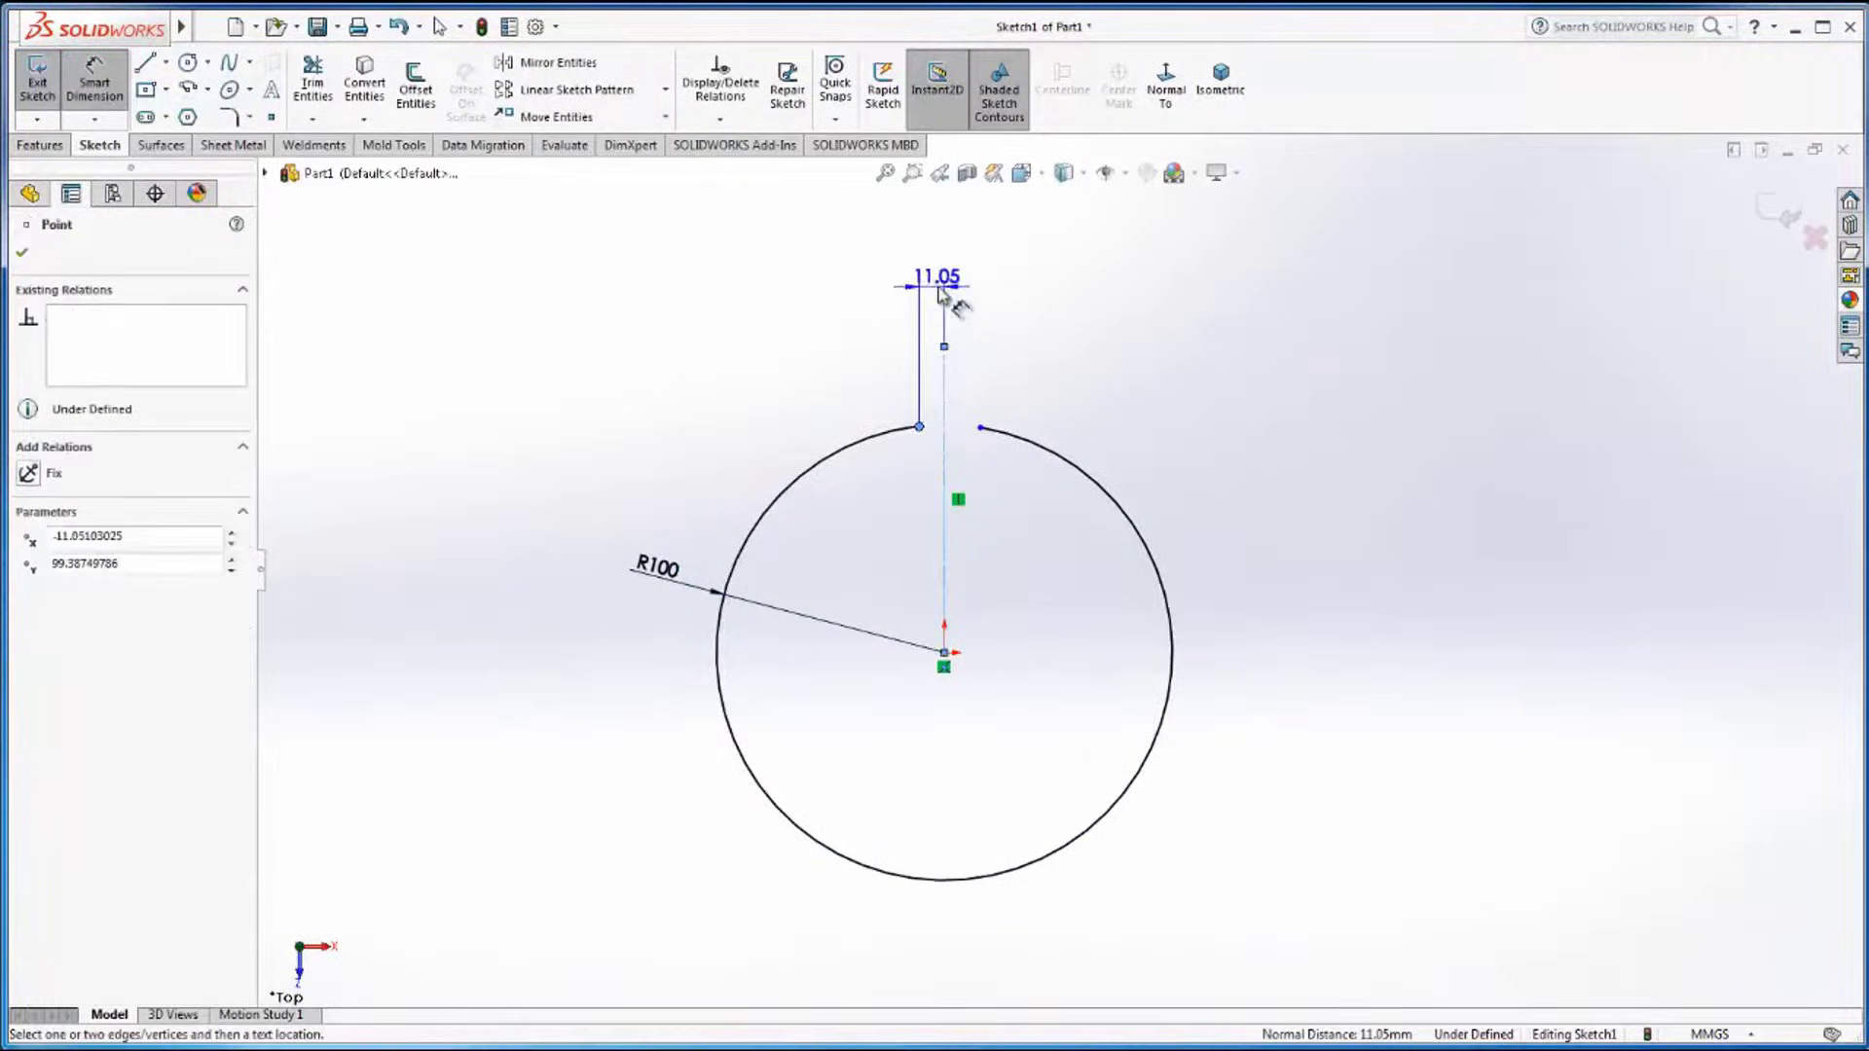
pyautogui.click(944, 288)
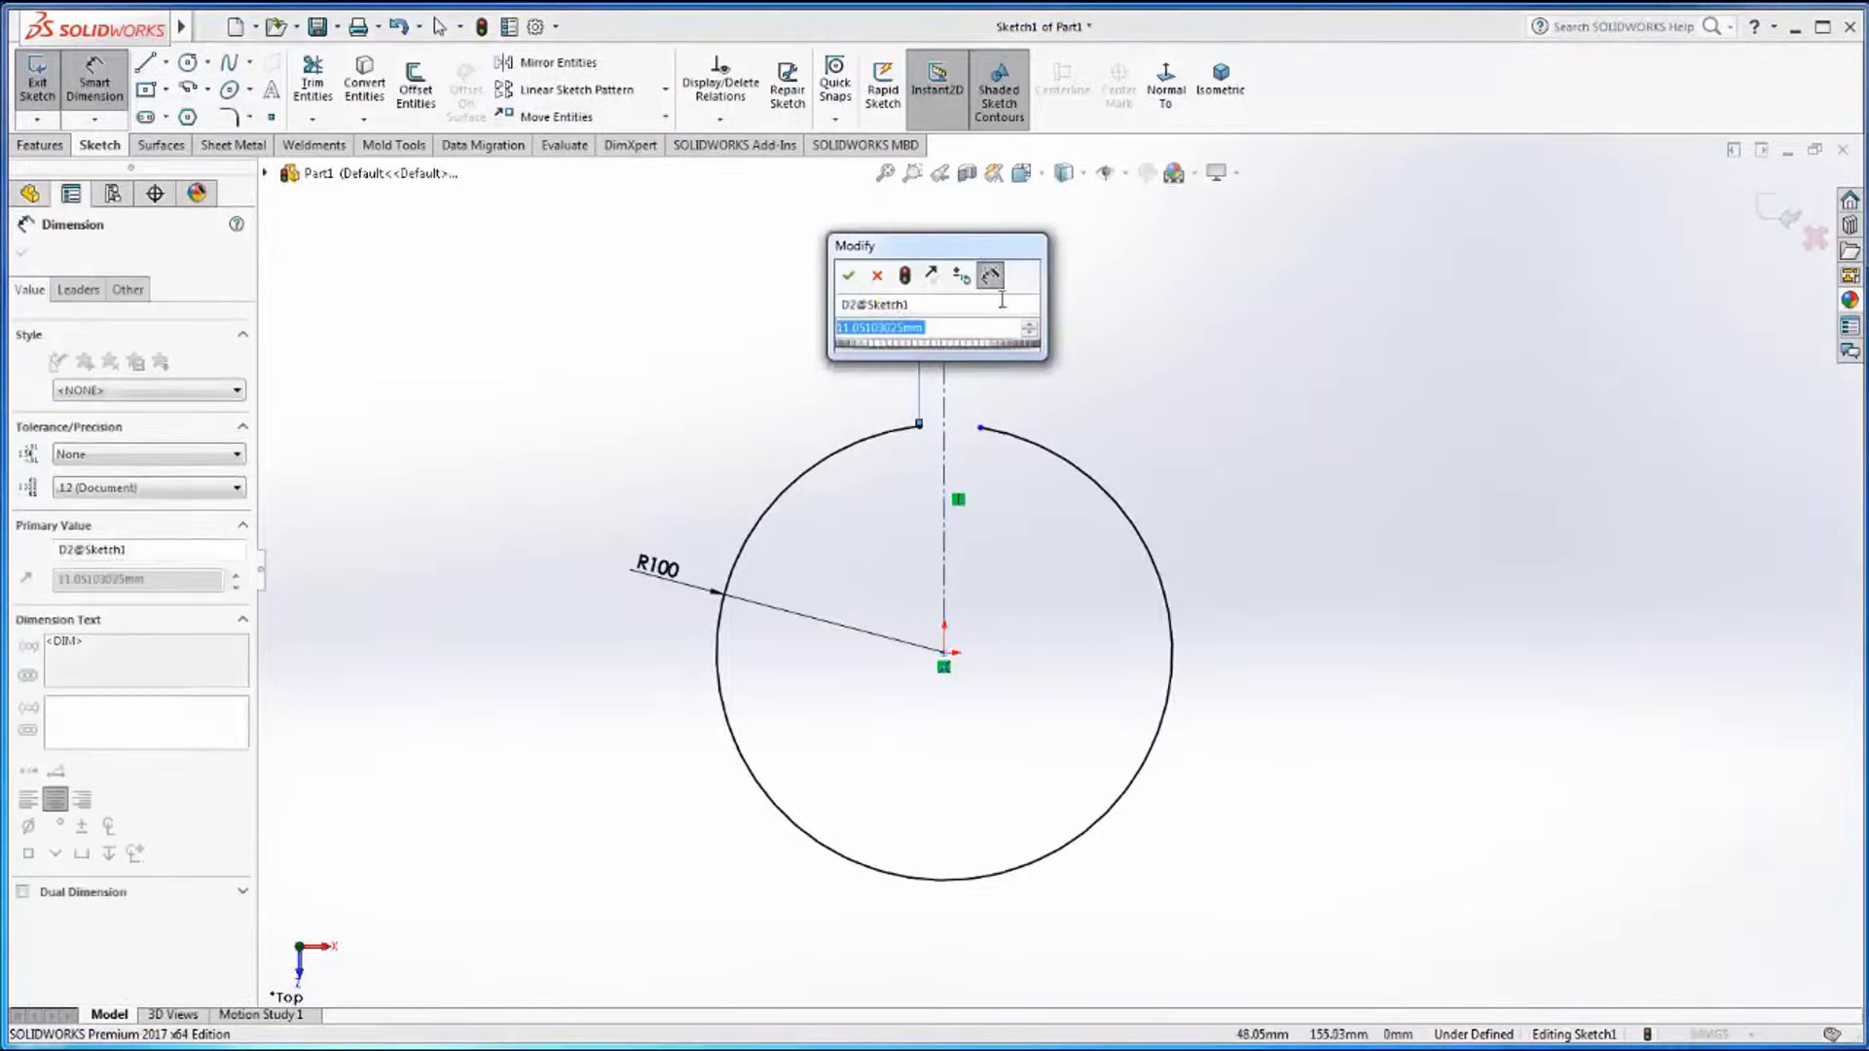
pyautogui.click(849, 278)
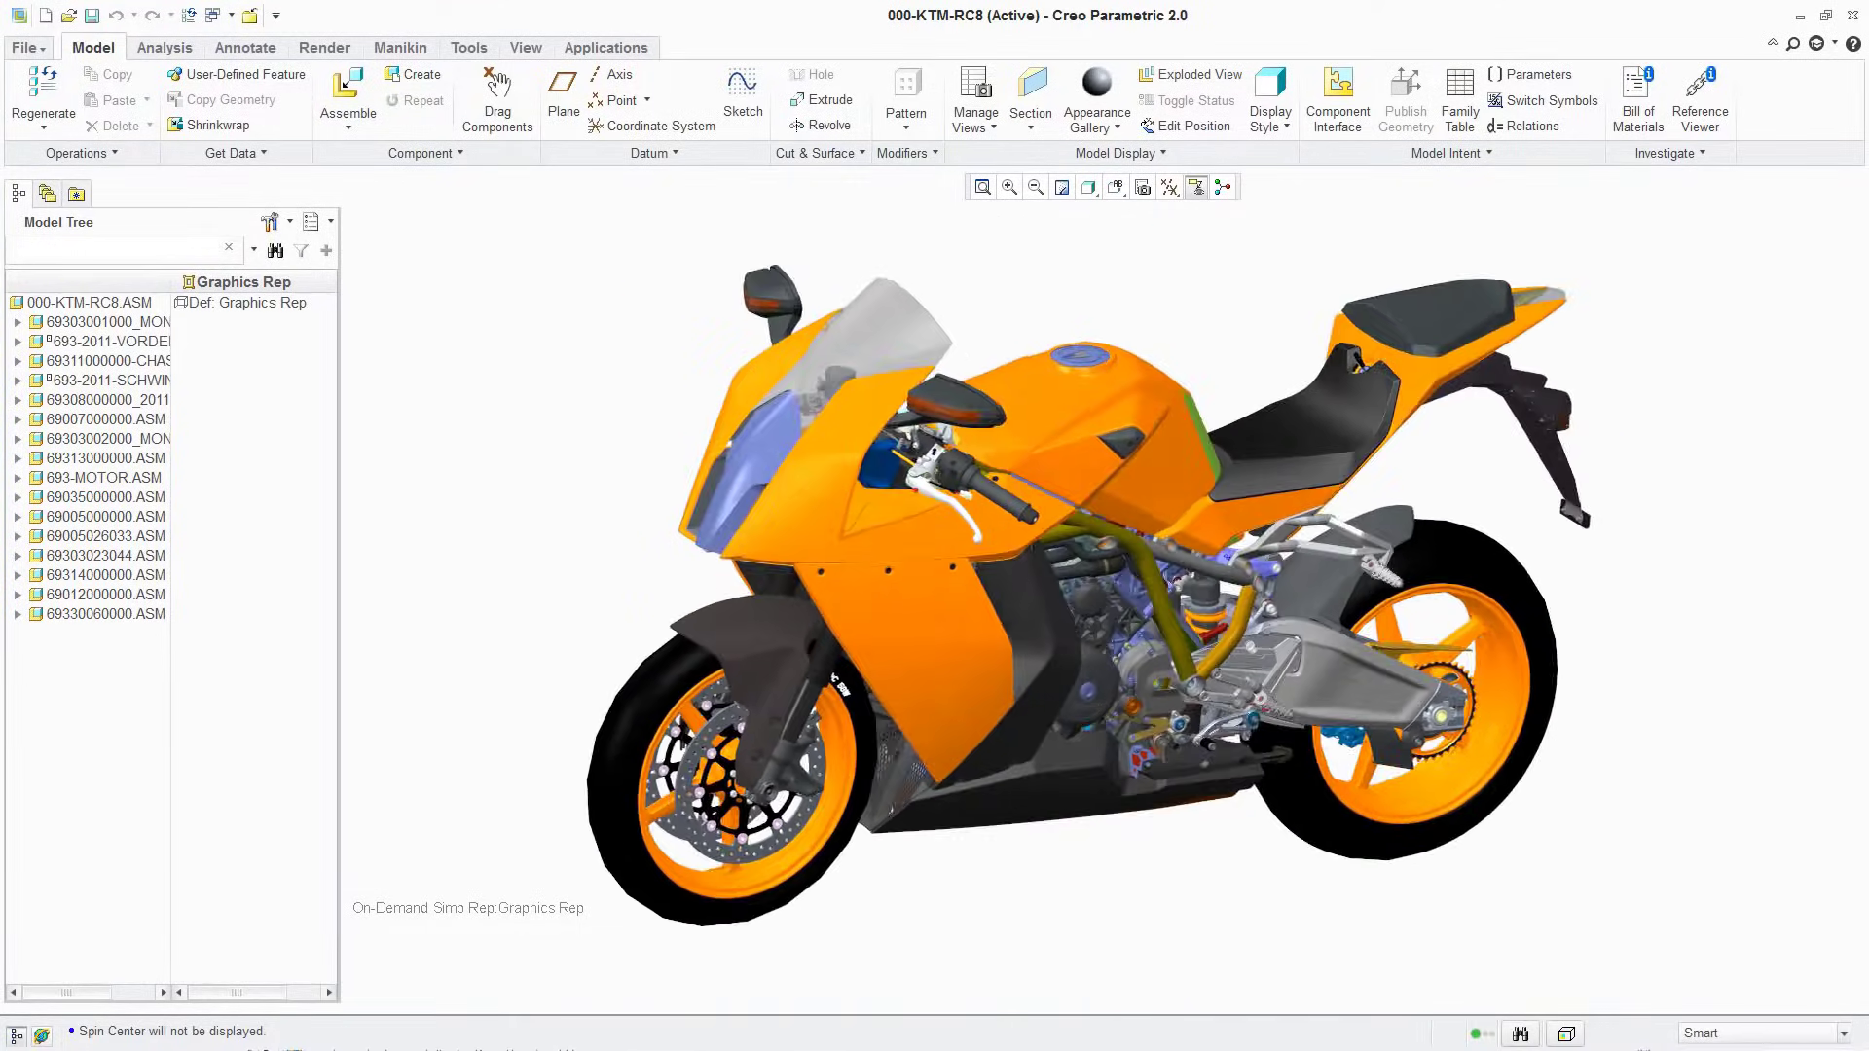
# Exclude the motorcycle subassemblies from the graphics rep and extrude the brake part's cylinders
pyautogui.rightClick(160, 450)
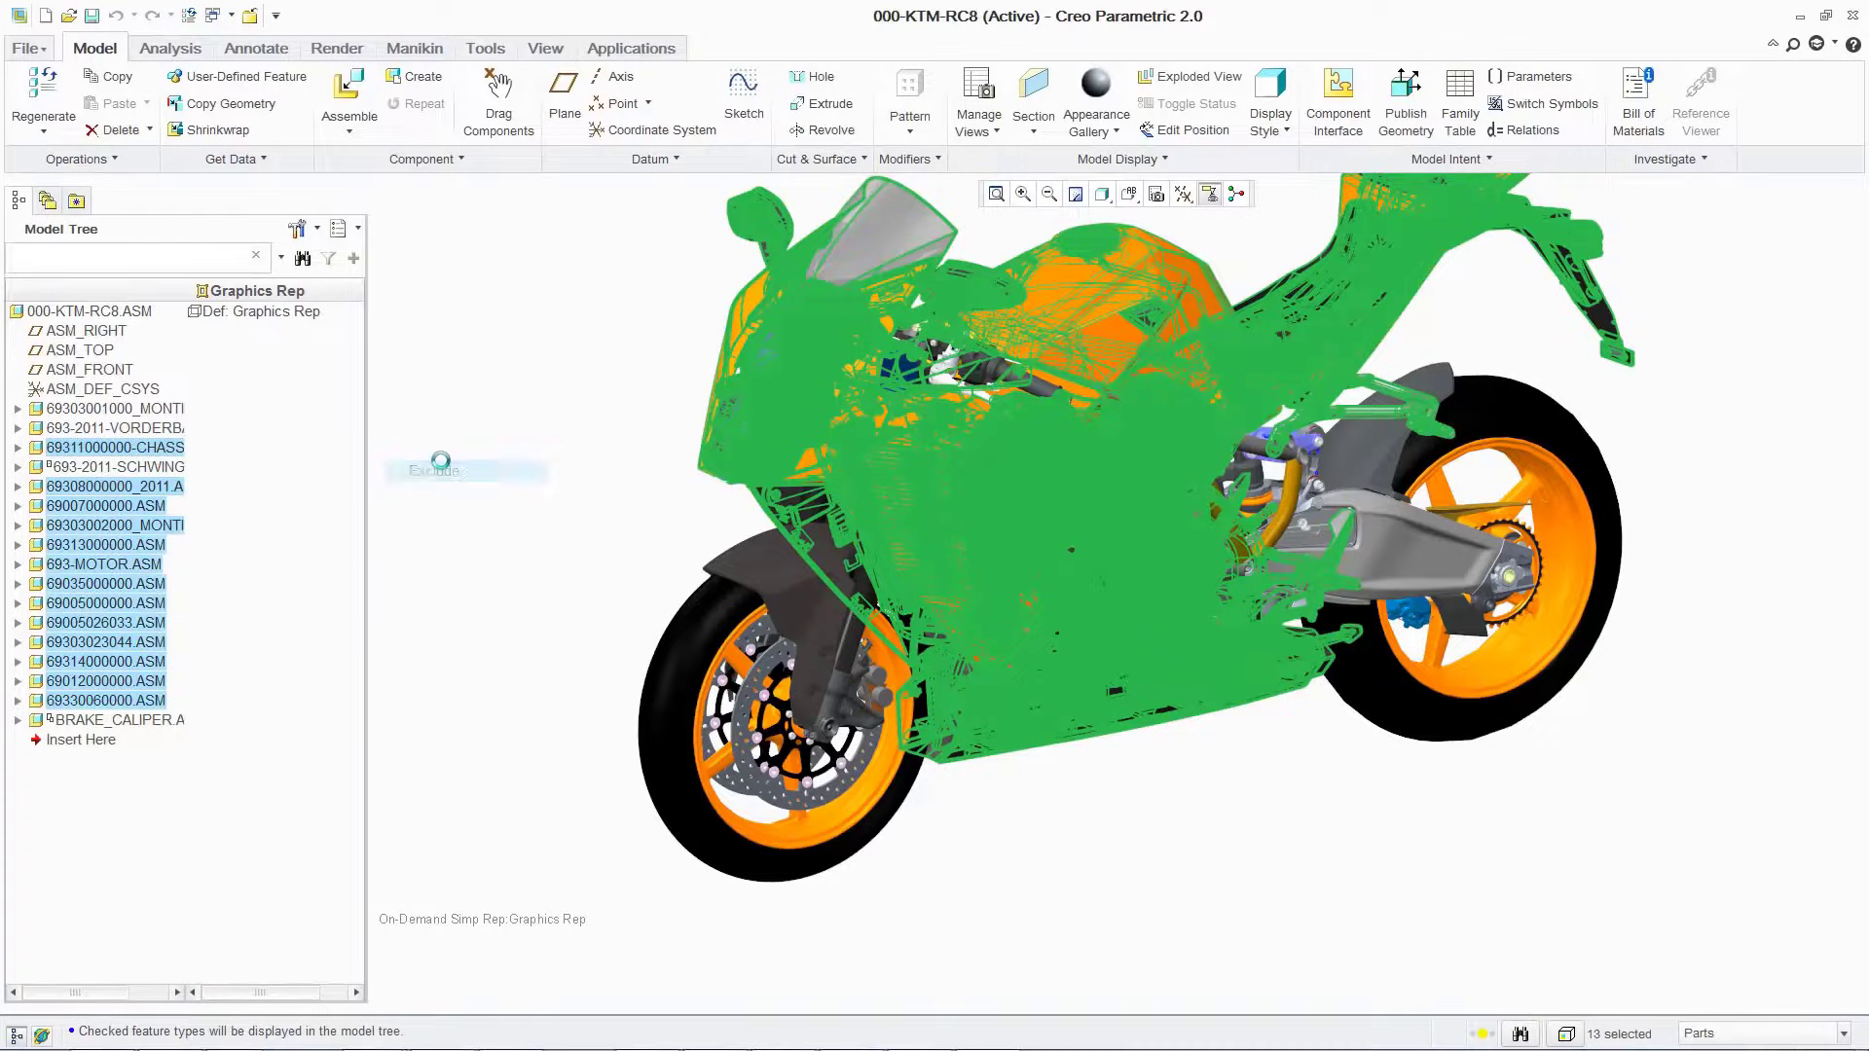
pyautogui.click(258, 429)
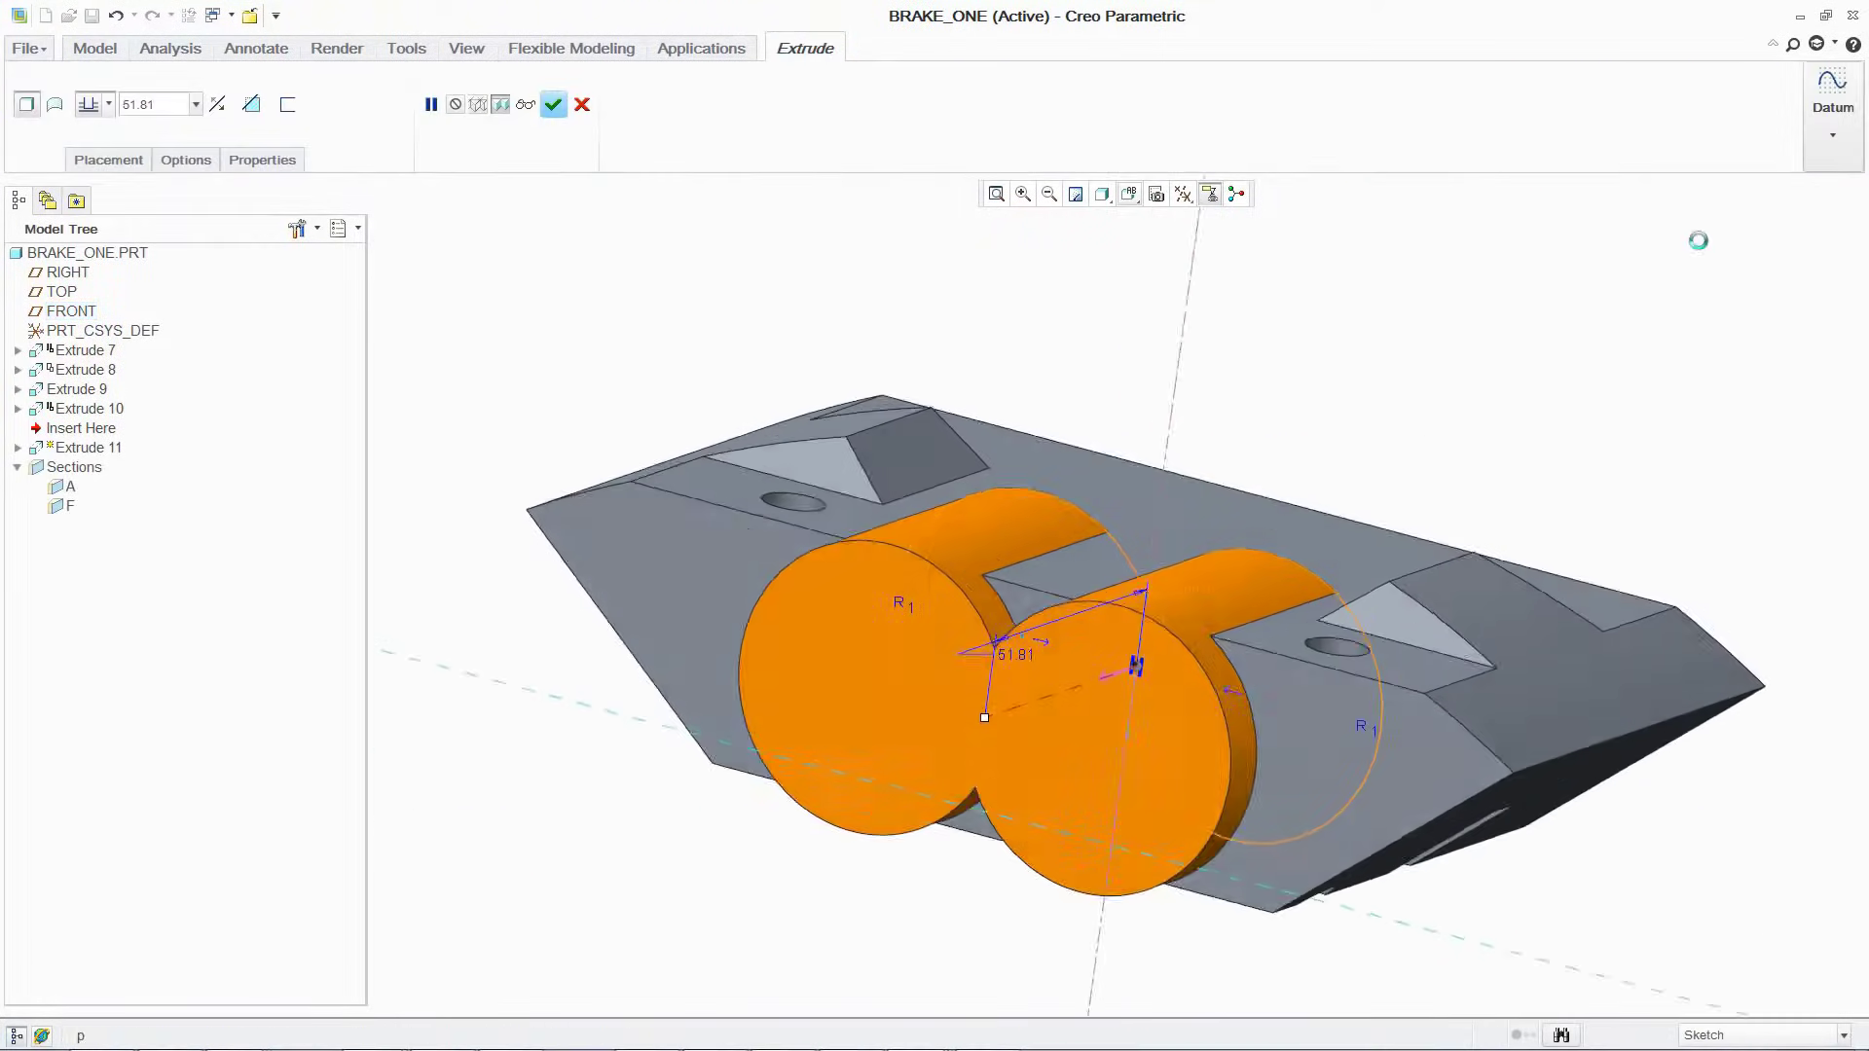
pyautogui.click(109, 104)
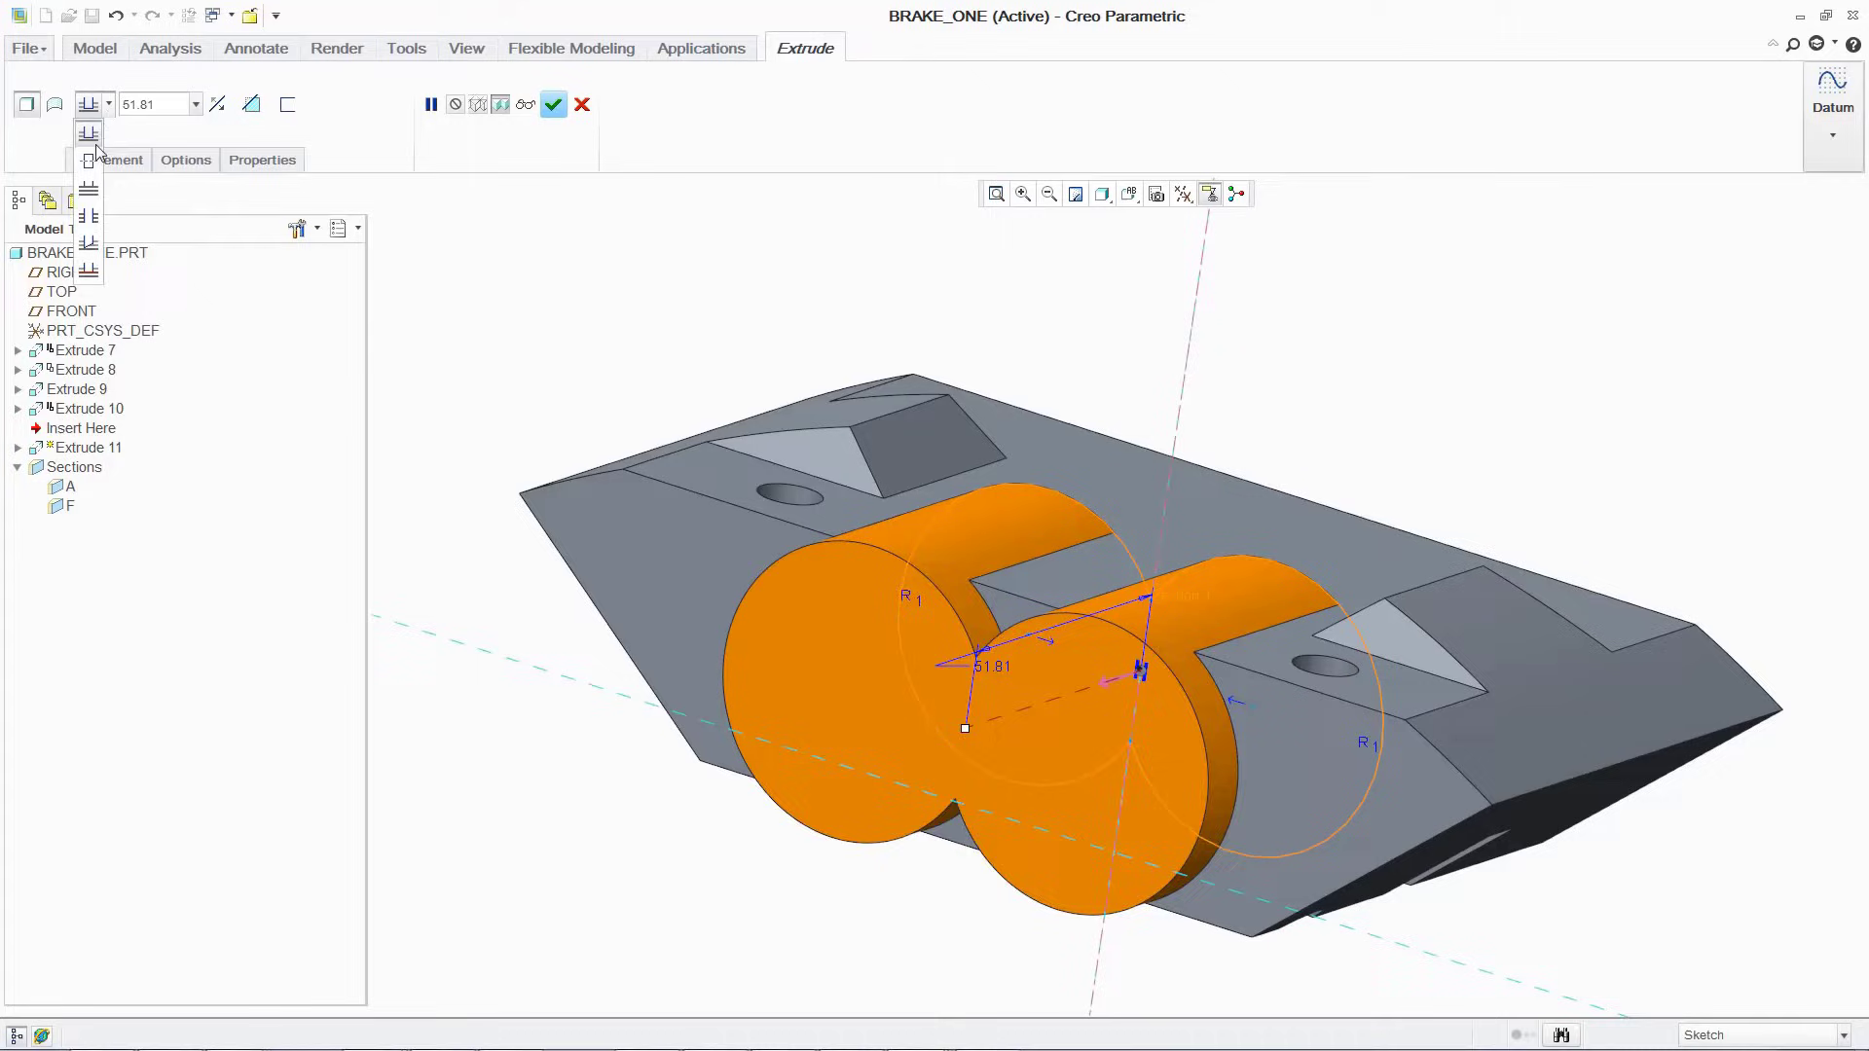
pyautogui.click(87, 146)
pyautogui.middleClick(1007, 730)
pyautogui.moveTo(989, 721); pyautogui.dragTo(628, 489, button='middle')
pyautogui.hotkey('ctrl', 'd')
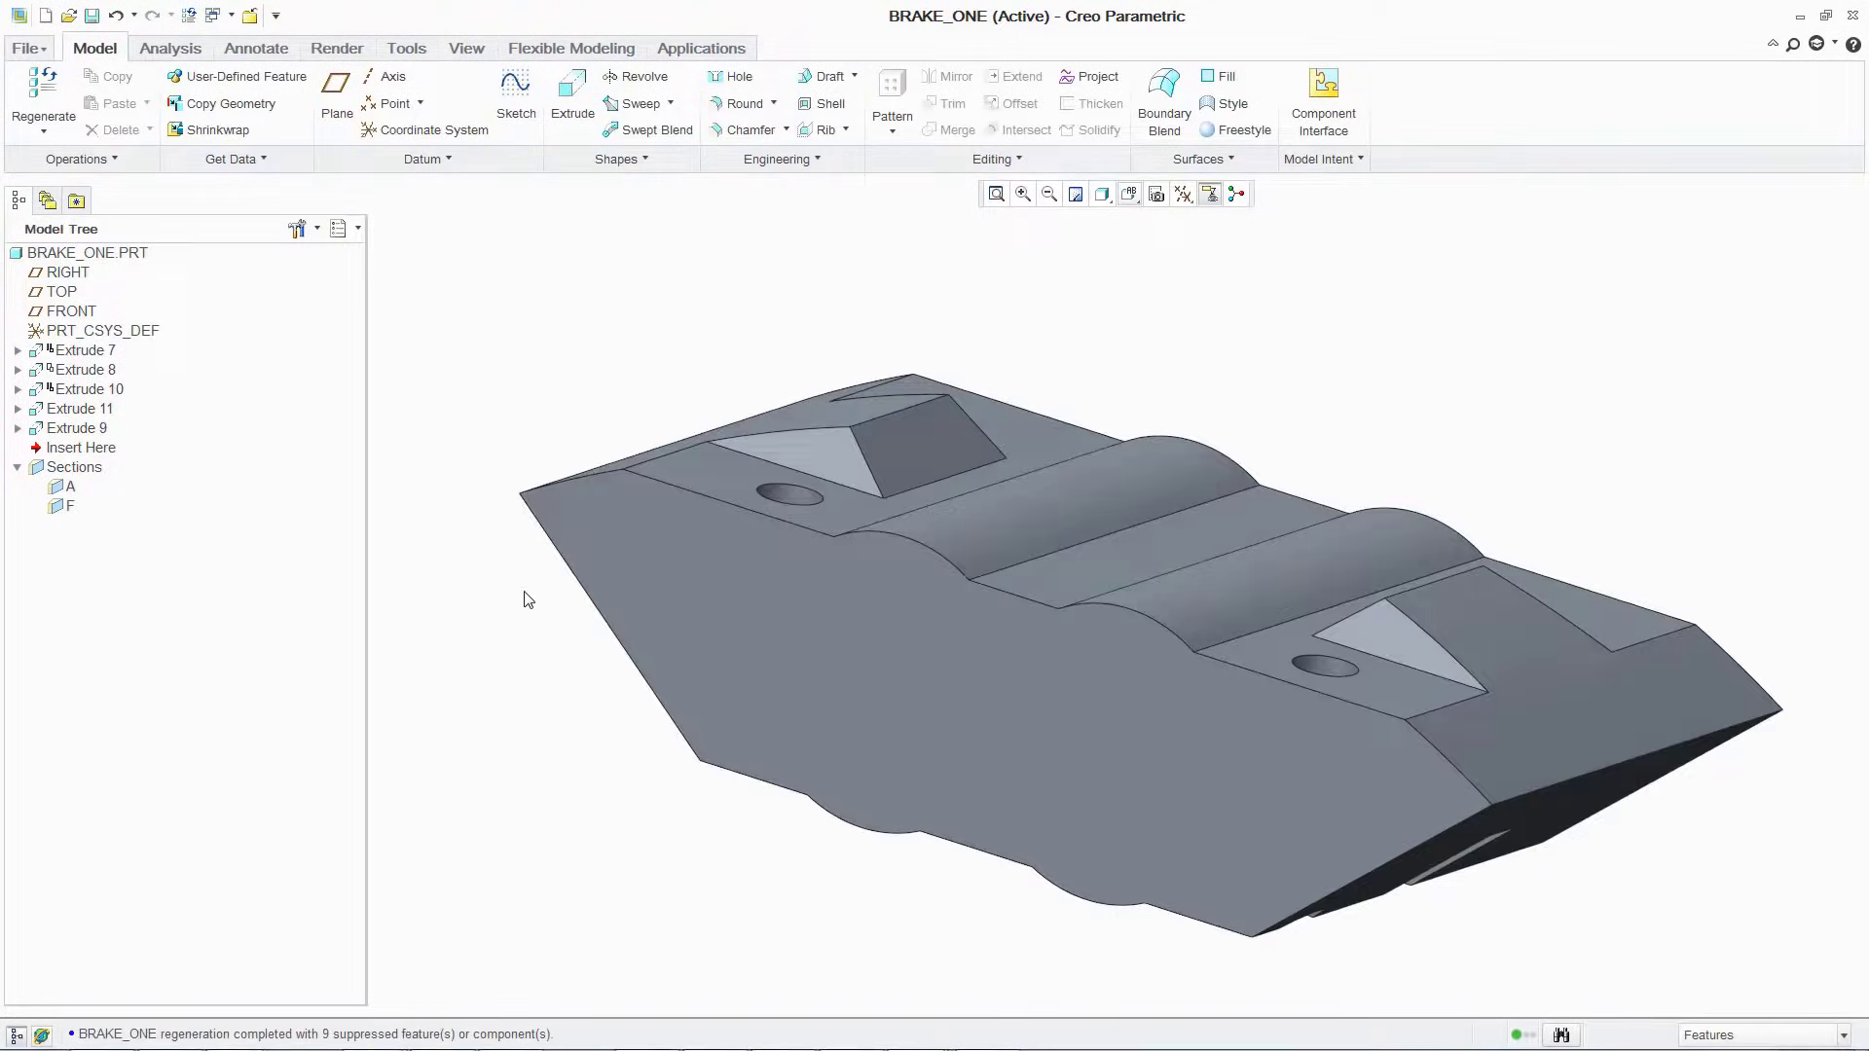
# Extrude a tapered rectangular block from the top face and redefine Extrude 9
pyautogui.click(573, 105)
pyautogui.click(1058, 538)
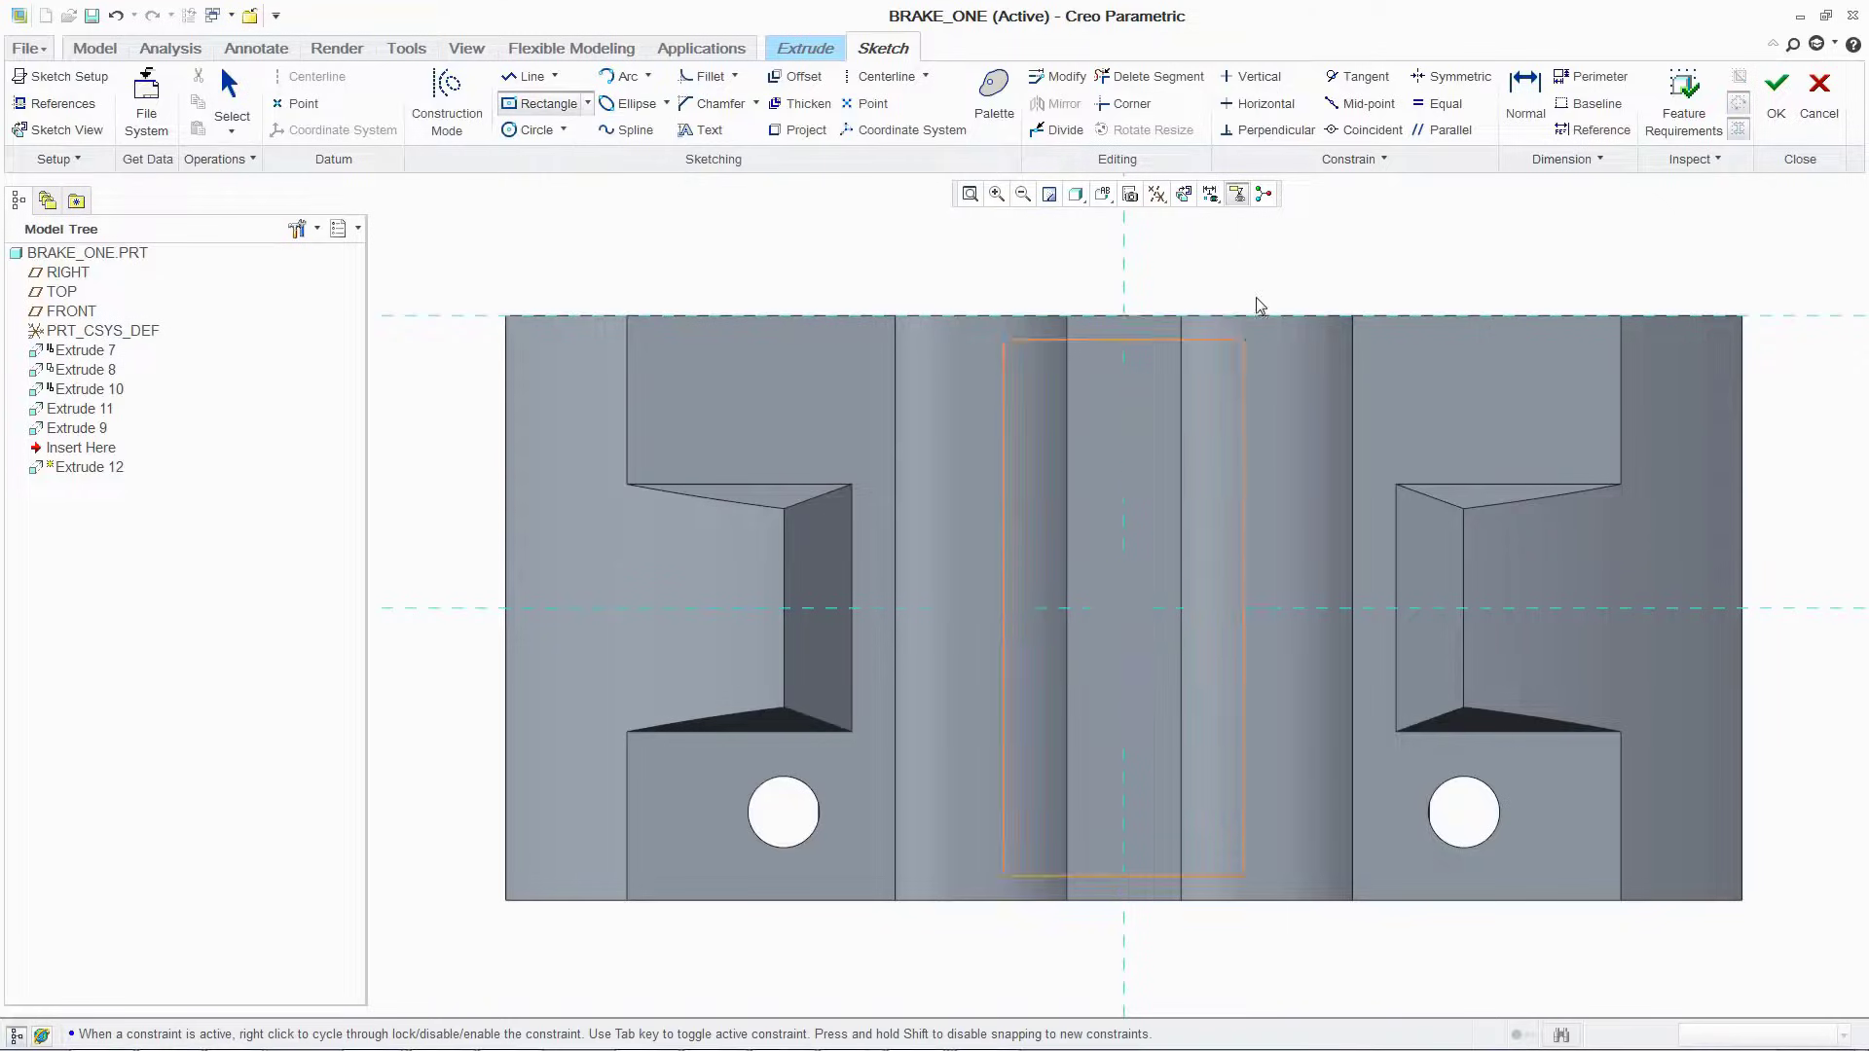
pyautogui.click(1775, 105)
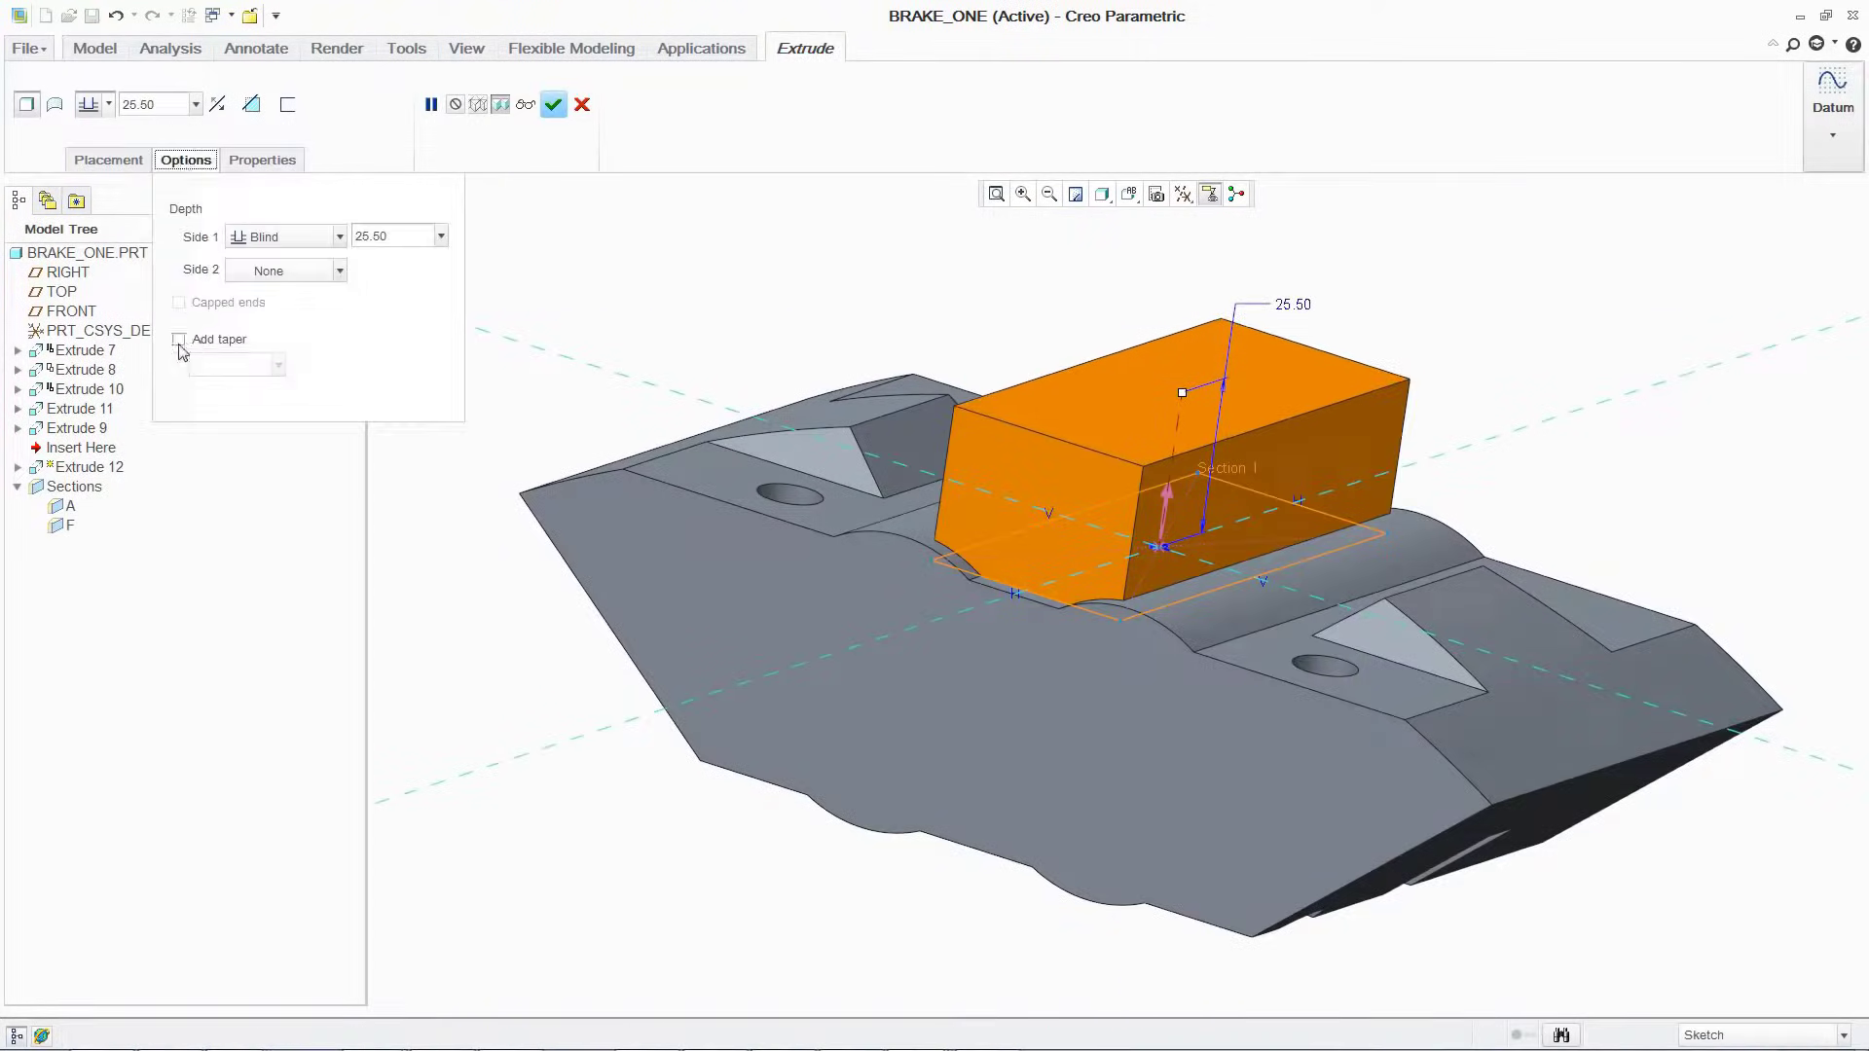
pyautogui.click(179, 340)
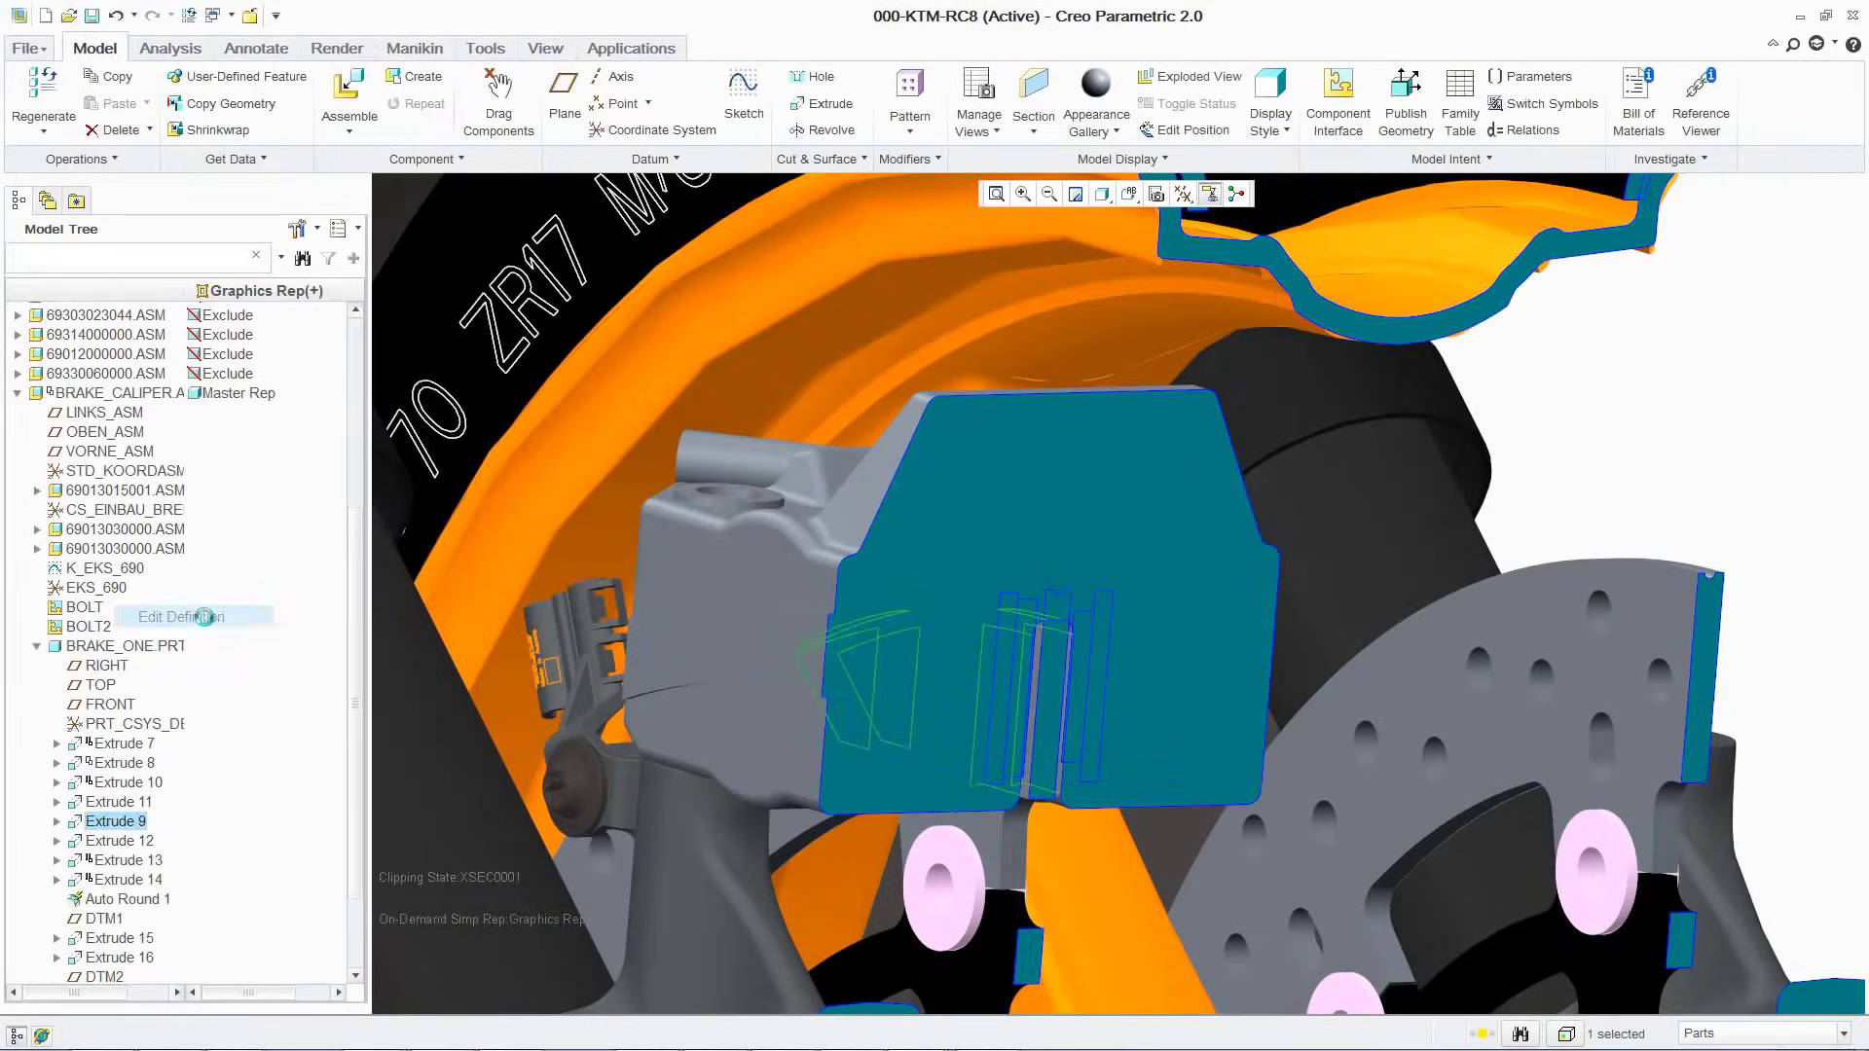
pyautogui.click(204, 617)
pyautogui.middleClick(963, 597)
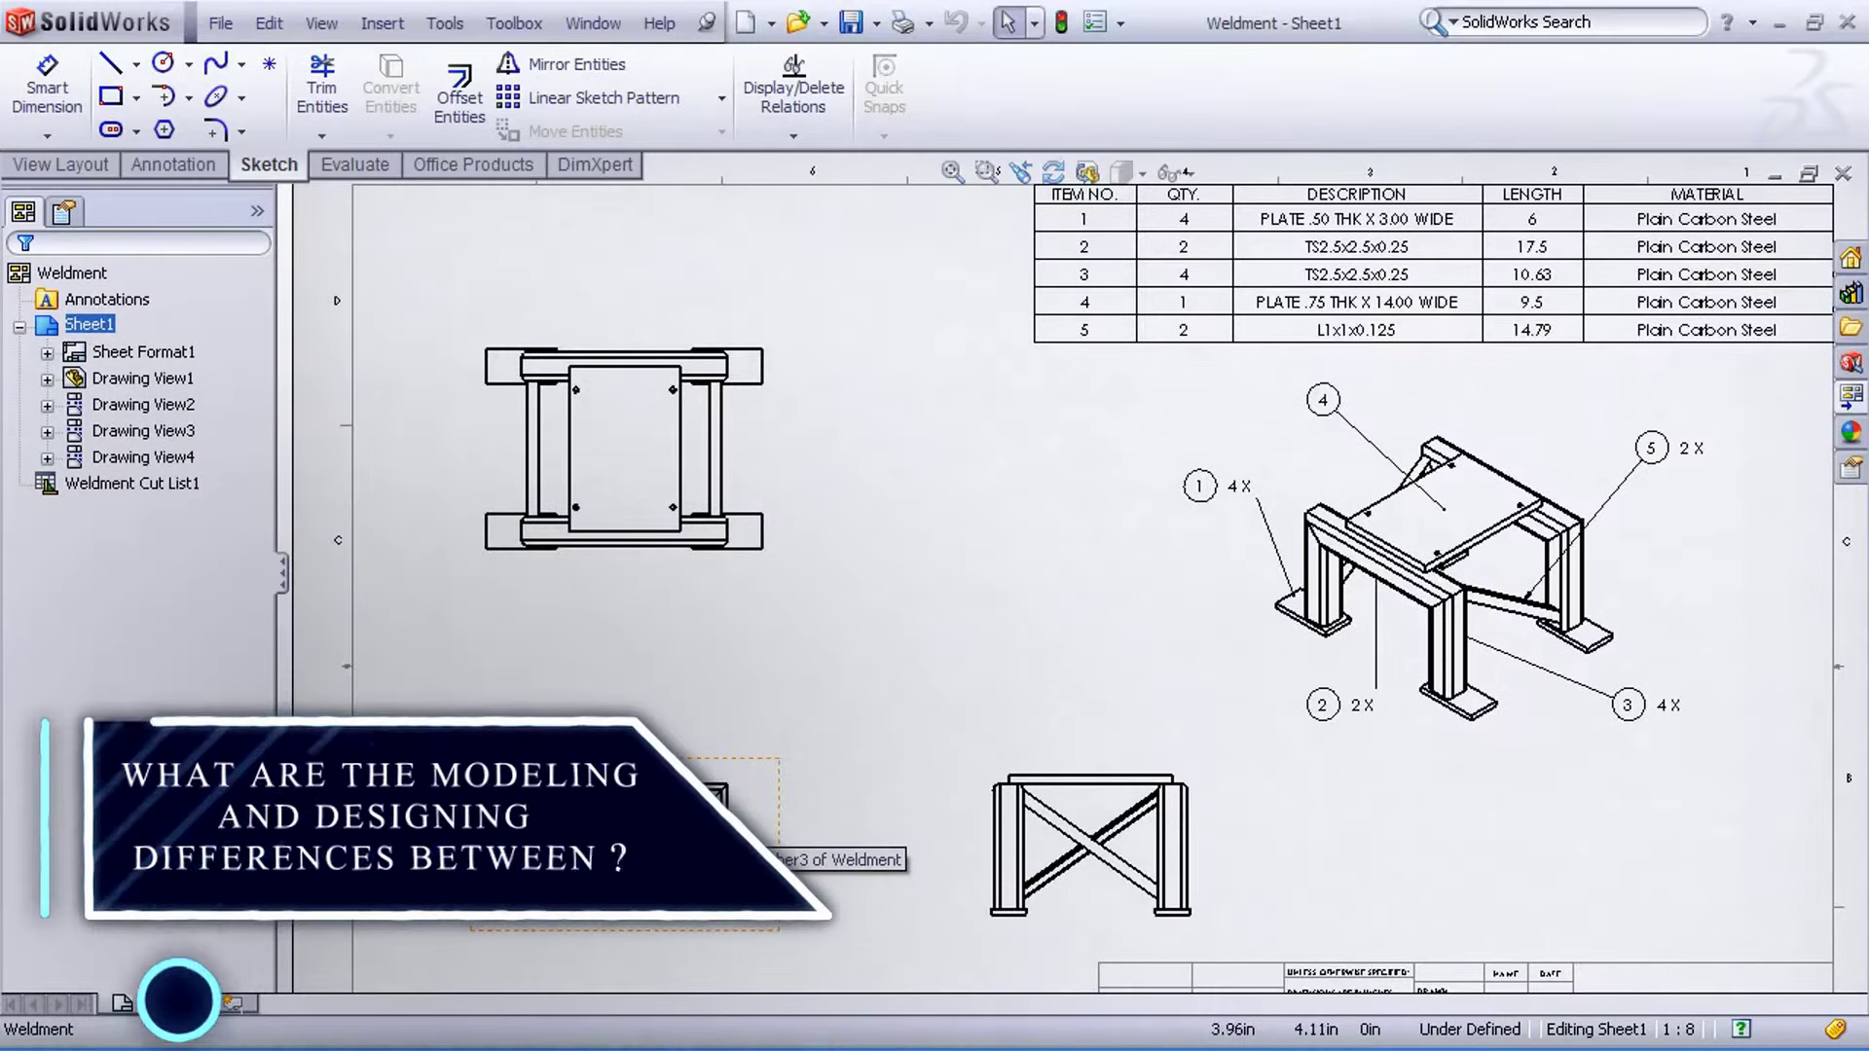
# Browse the Insert menu and the Customize dialog's drawing commands, then orbit the spring assembly
pyautogui.click(382, 23)
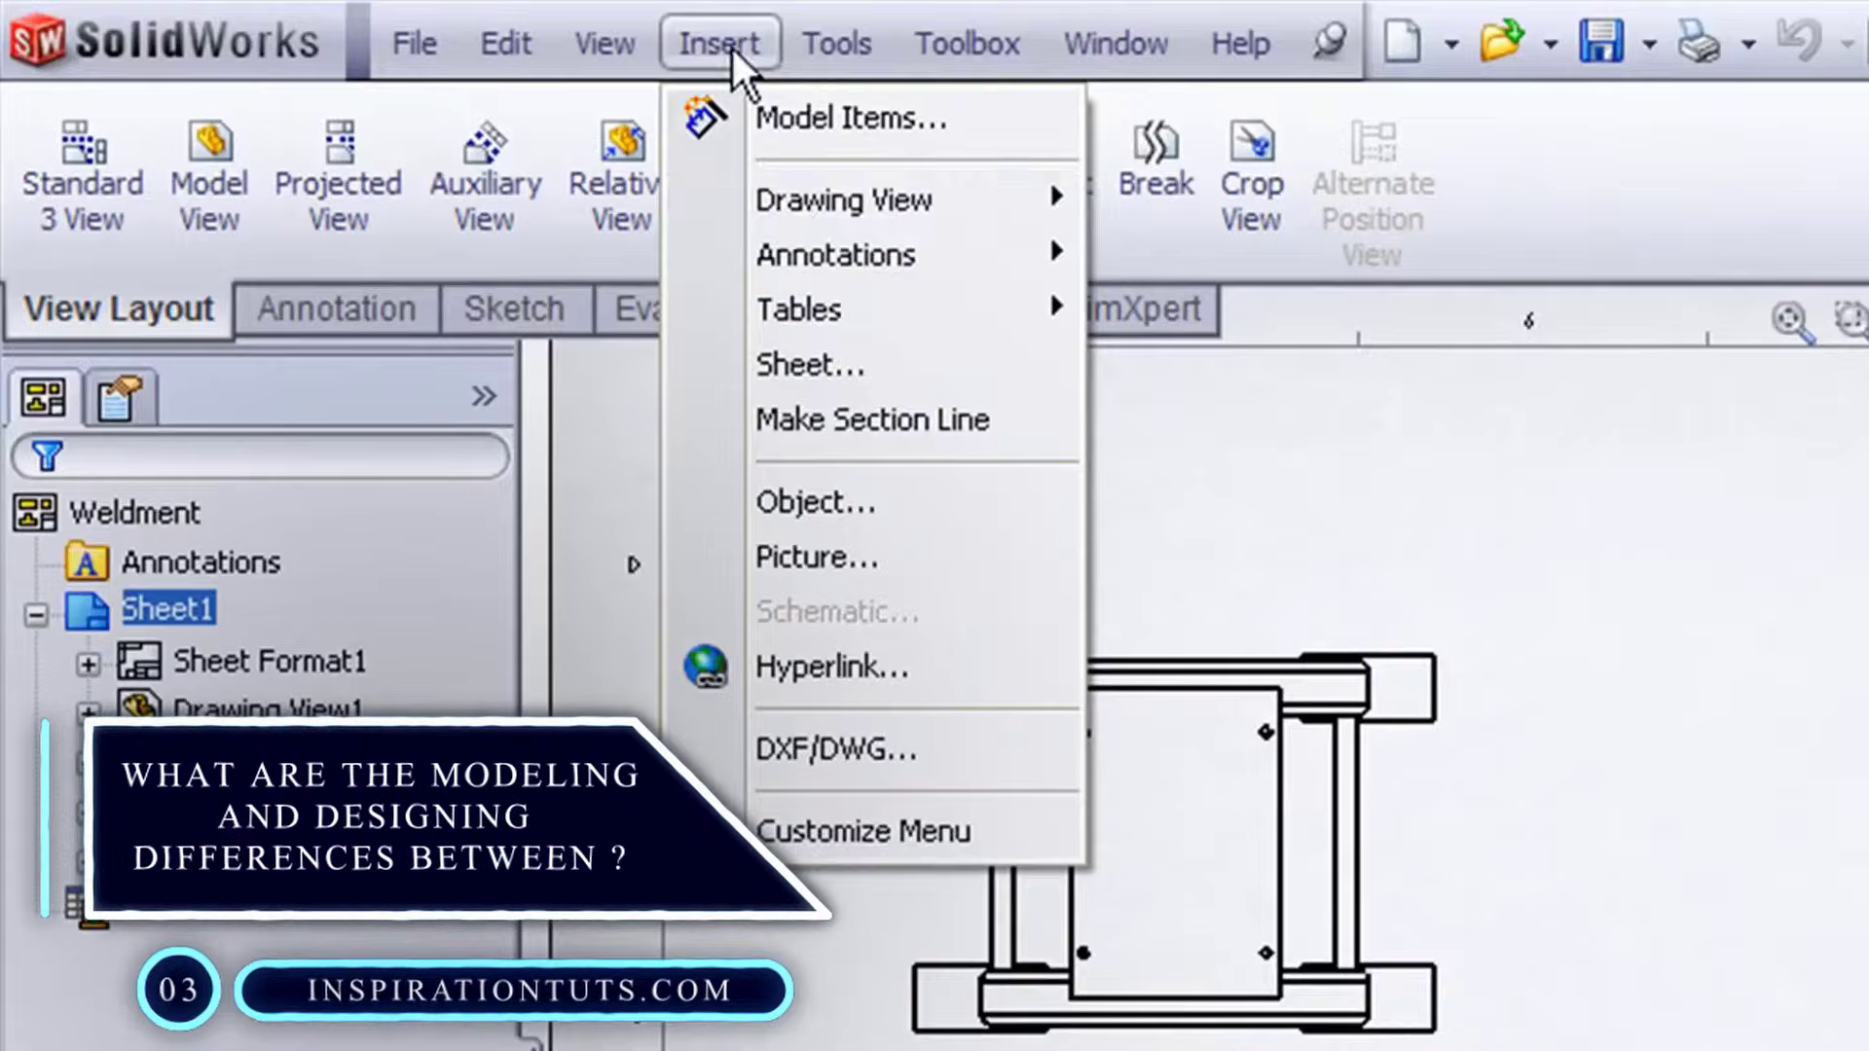
pyautogui.press('Escape')
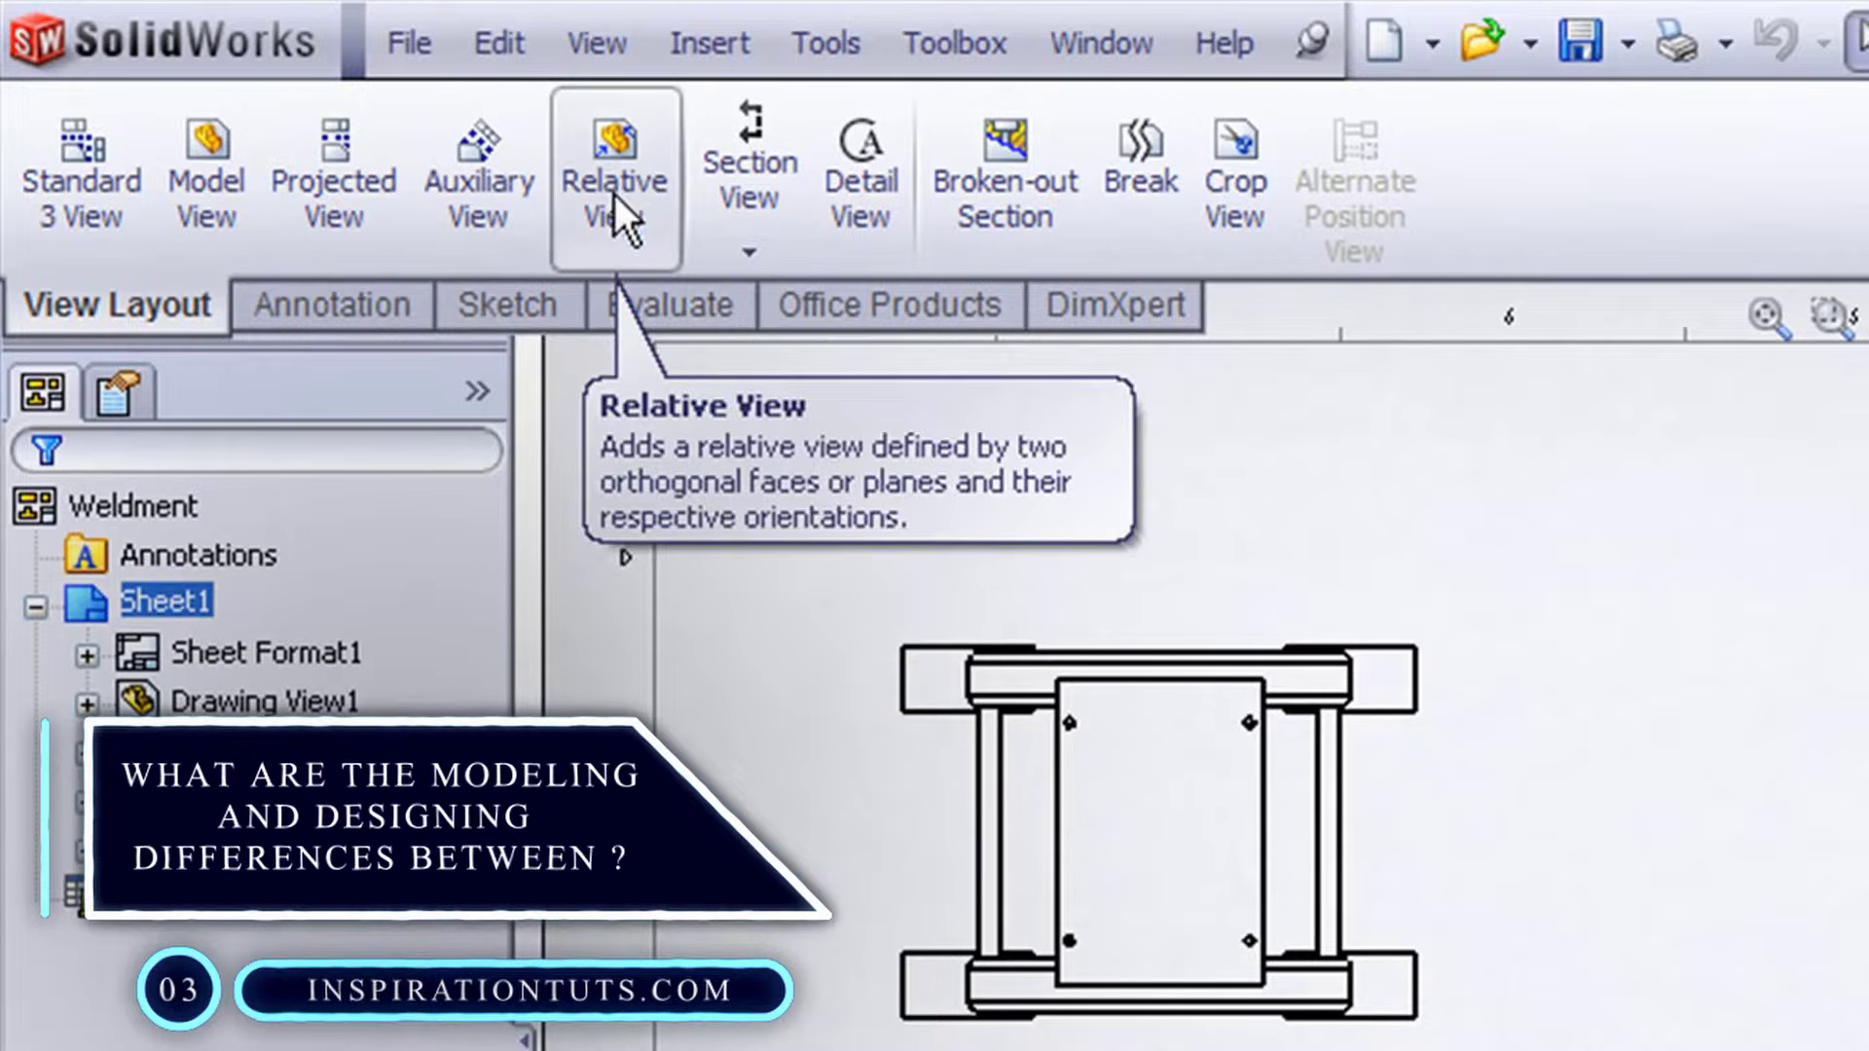
pyautogui.rightClick(146, 306)
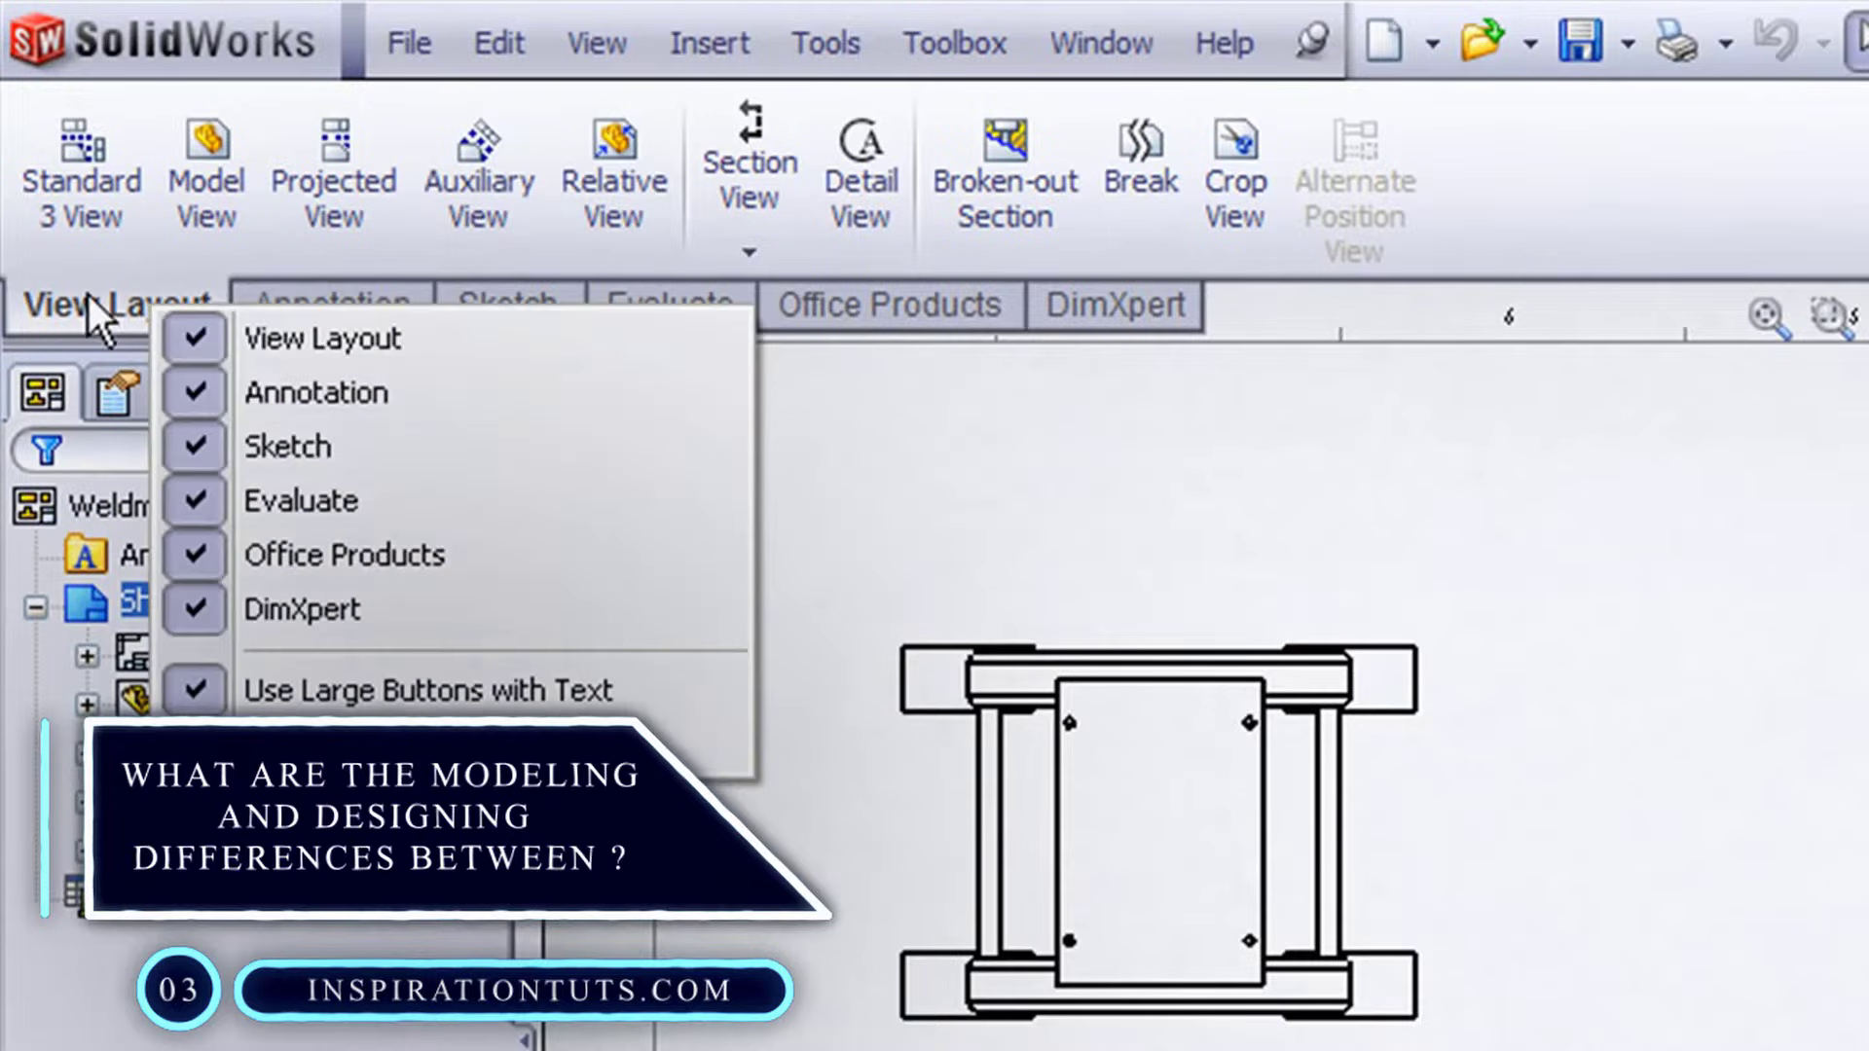
pyautogui.click(292, 744)
pyautogui.click(920, 71)
pyautogui.click(855, 320)
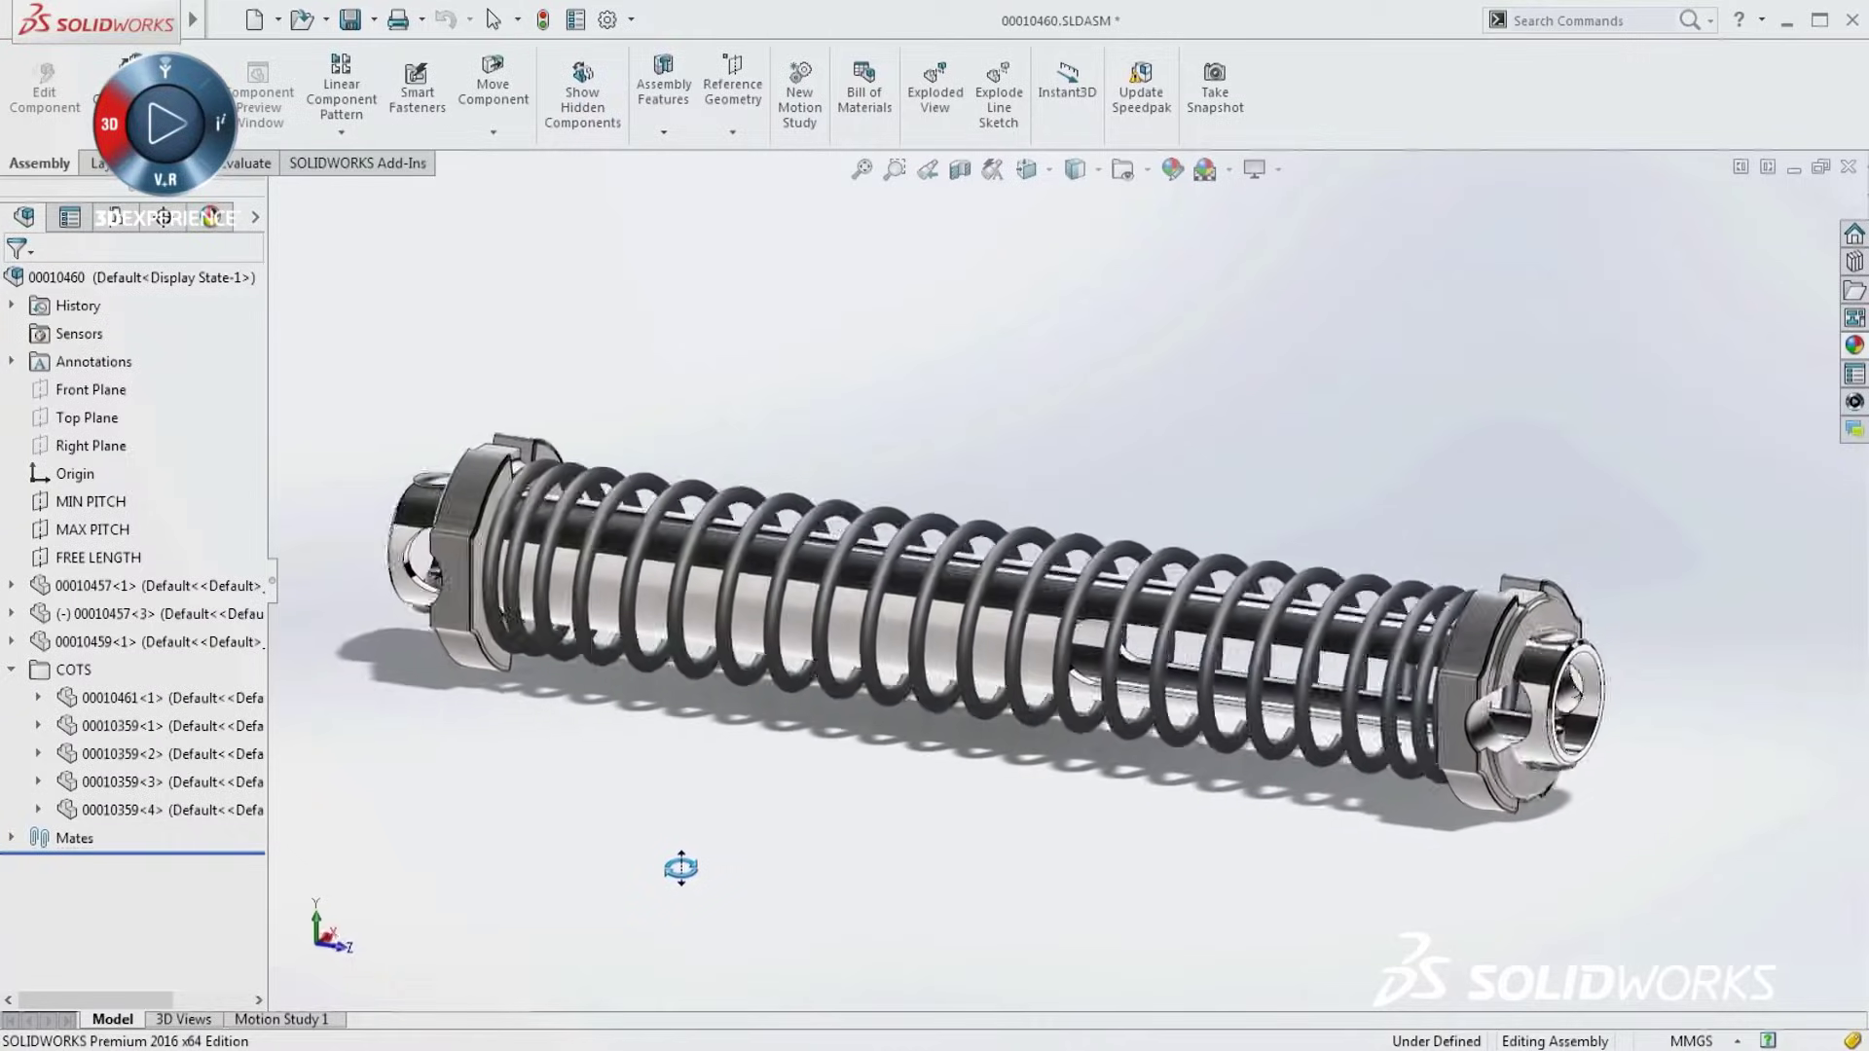
pyautogui.moveTo(681, 868); pyautogui.dragTo(746, 867, button='middle')
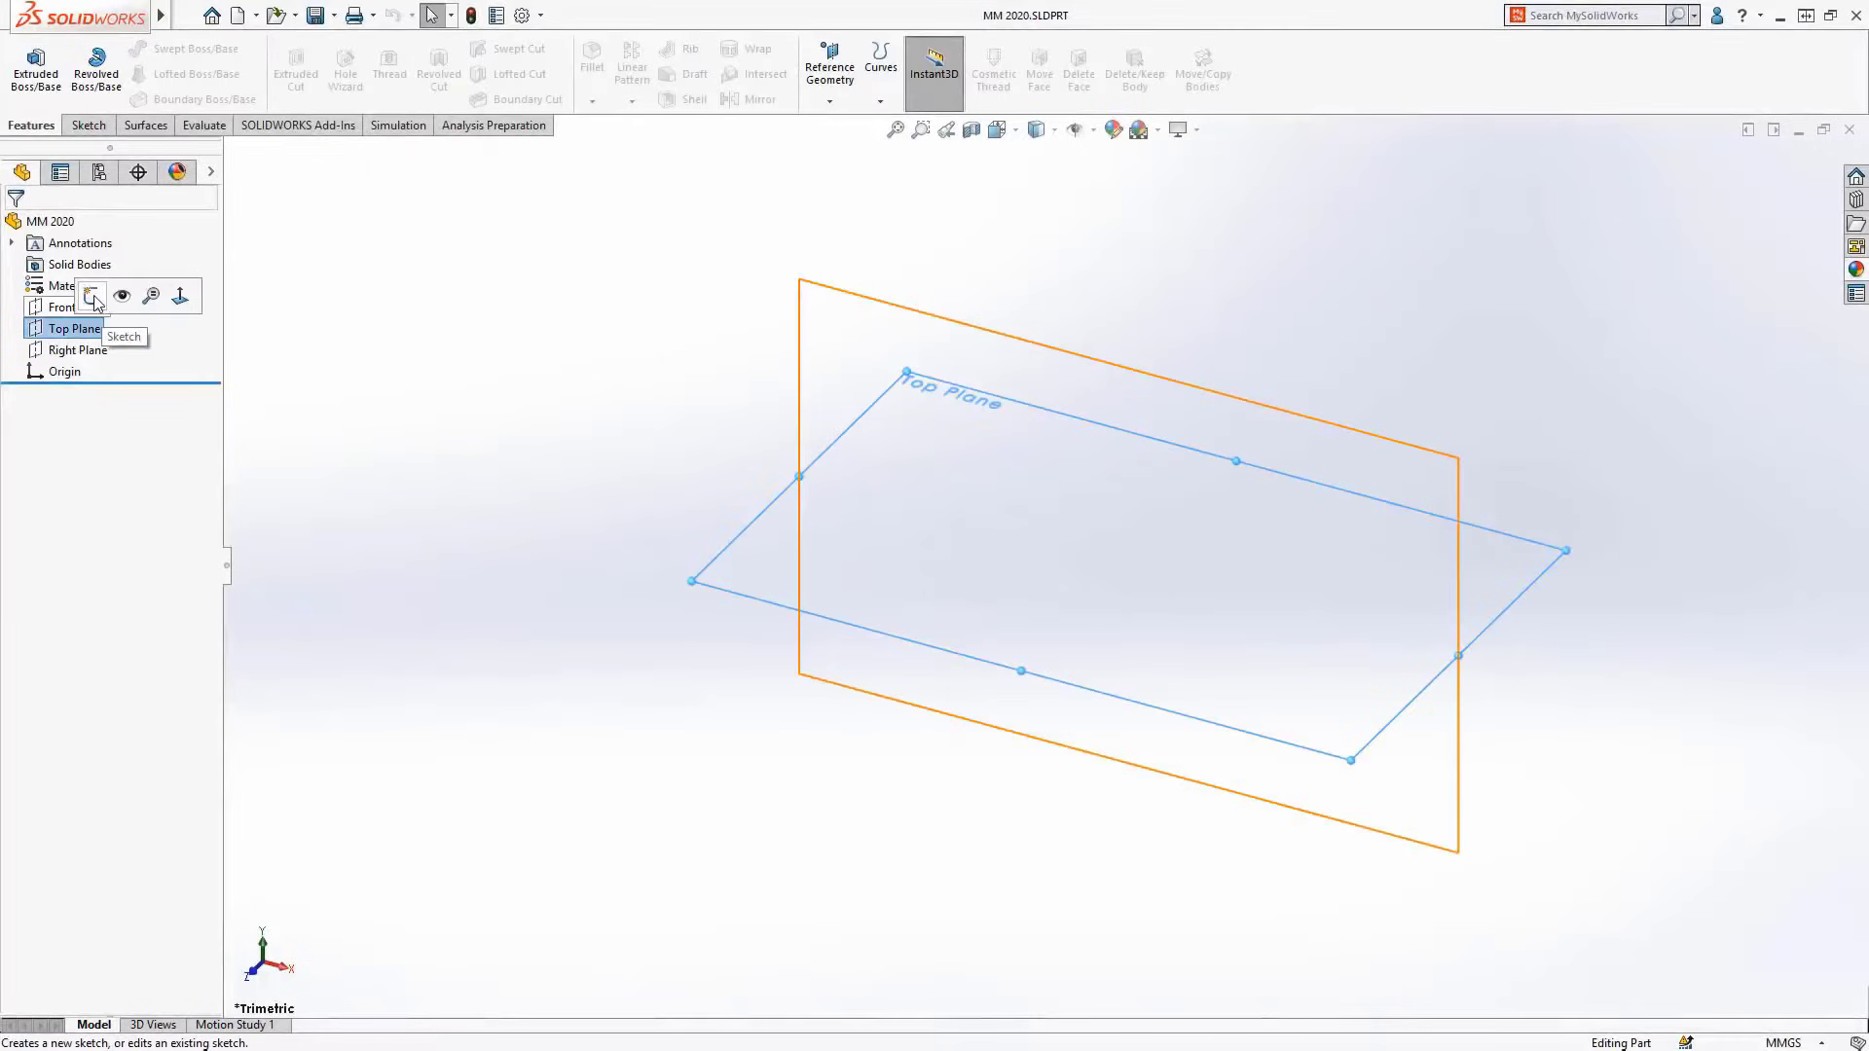
# Sketch concentric Ø22 and Ø16 circles at the origin on the Top Plane
pyautogui.click(50, 301)
pyautogui.click(168, 49)
pyautogui.click(1046, 569)
pyautogui.write('22')
pyautogui.press('Return')
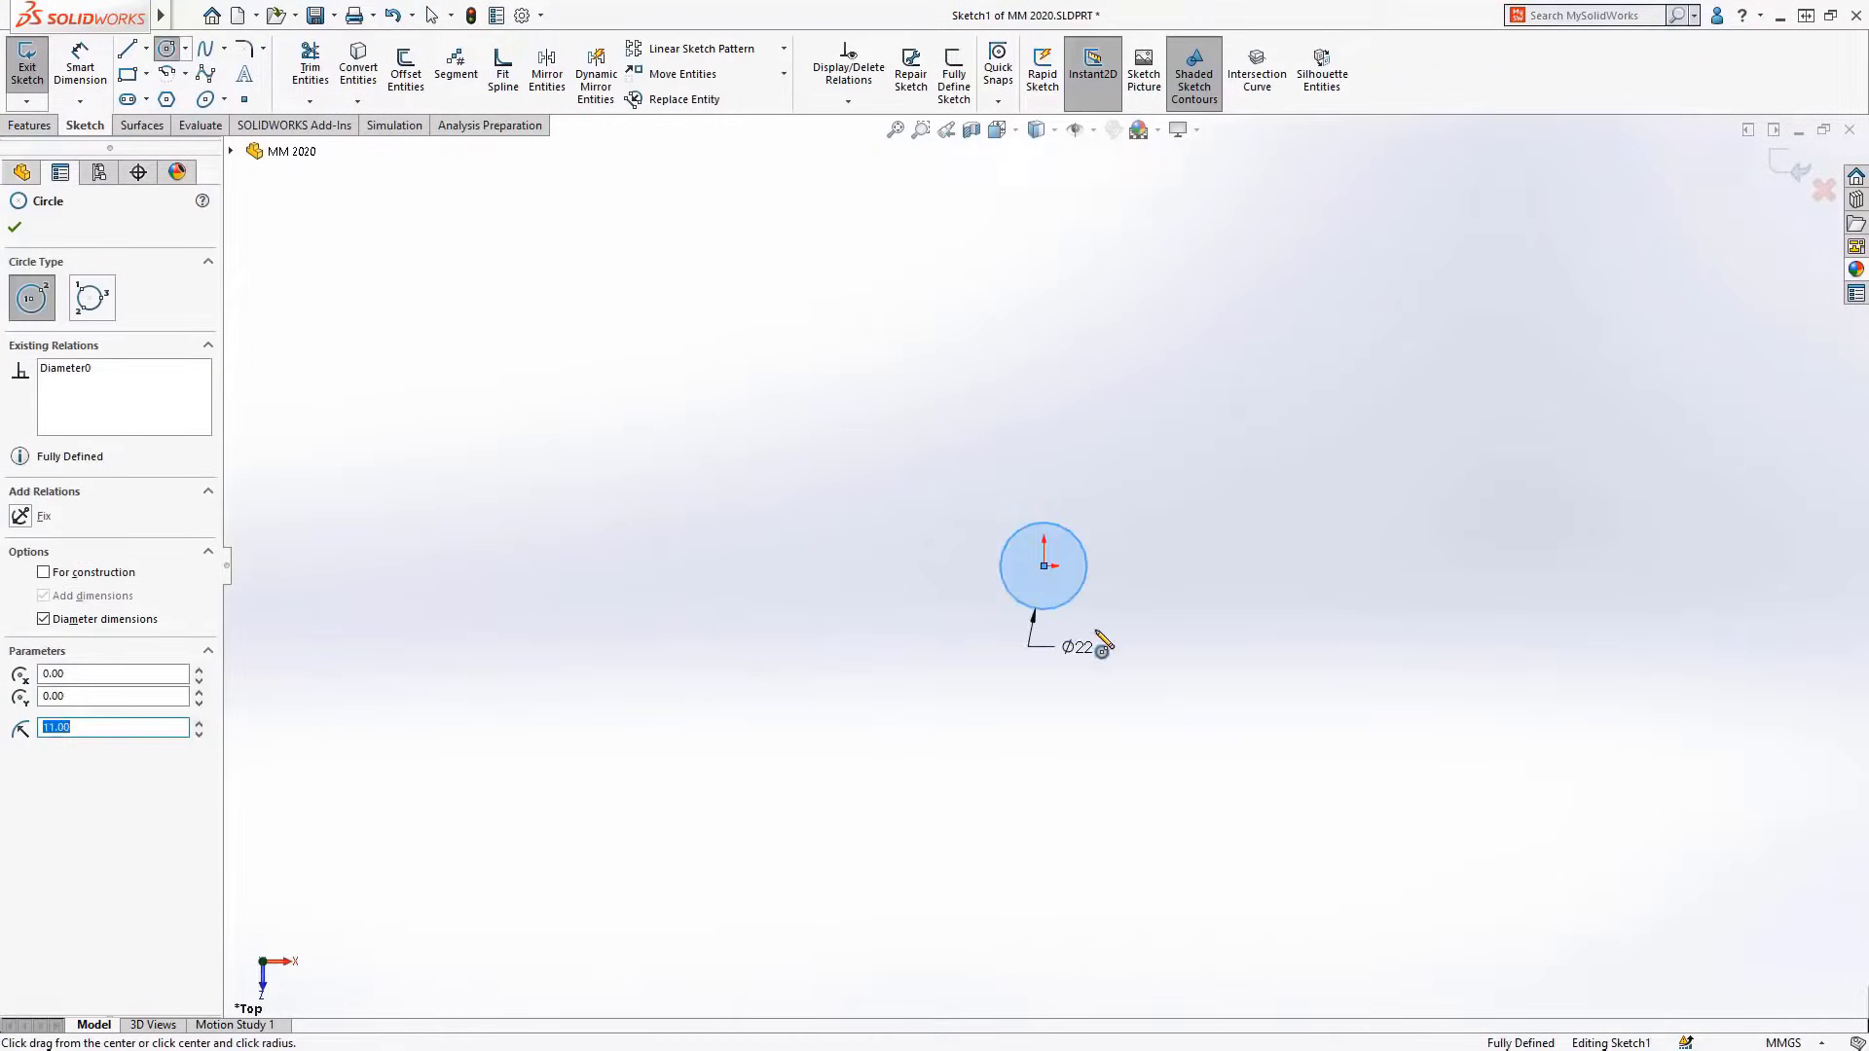
pyautogui.scroll(-8, 1048, 570)
pyautogui.click(1046, 568)
pyautogui.write('16')
pyautogui.press('Return')
pyautogui.press('Escape')
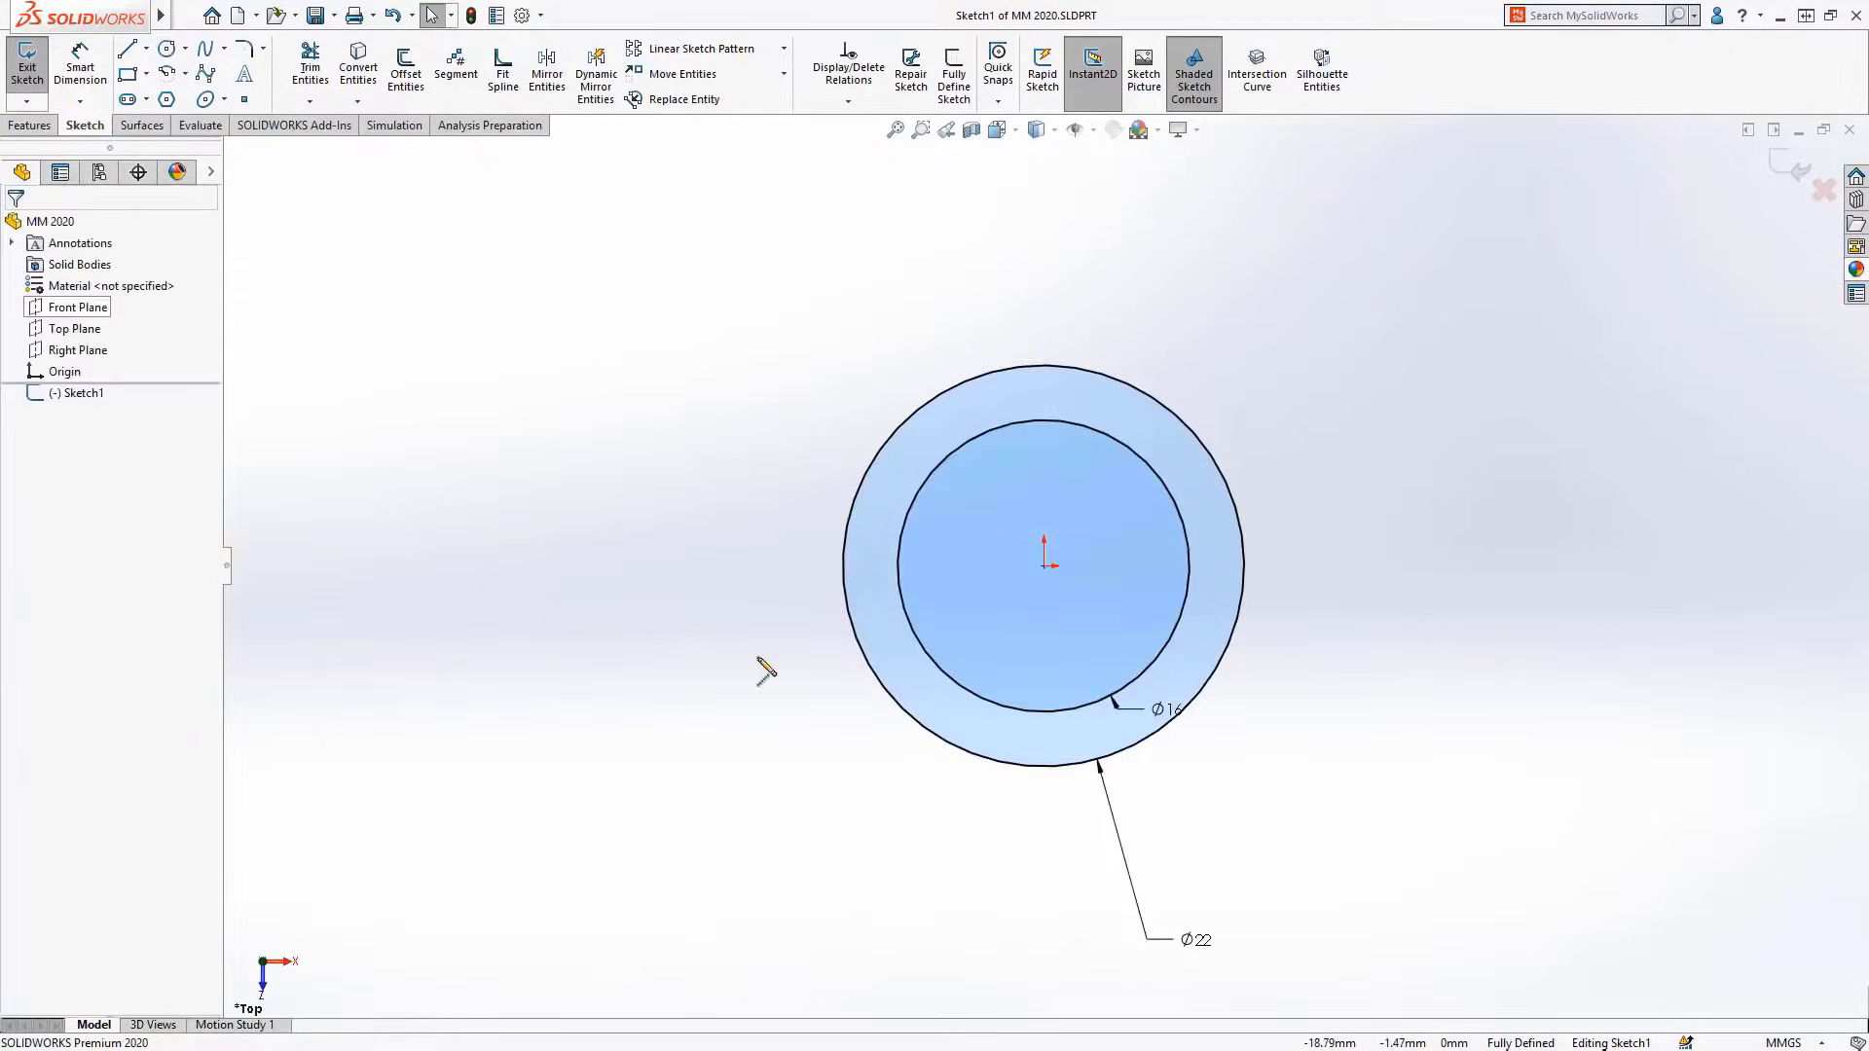
# Draw a 35 centerline to the left with a Ø12 circle at its end
pyautogui.click(1045, 566)
pyautogui.click(542, 566)
pyautogui.write('35')
pyautogui.press('Return')
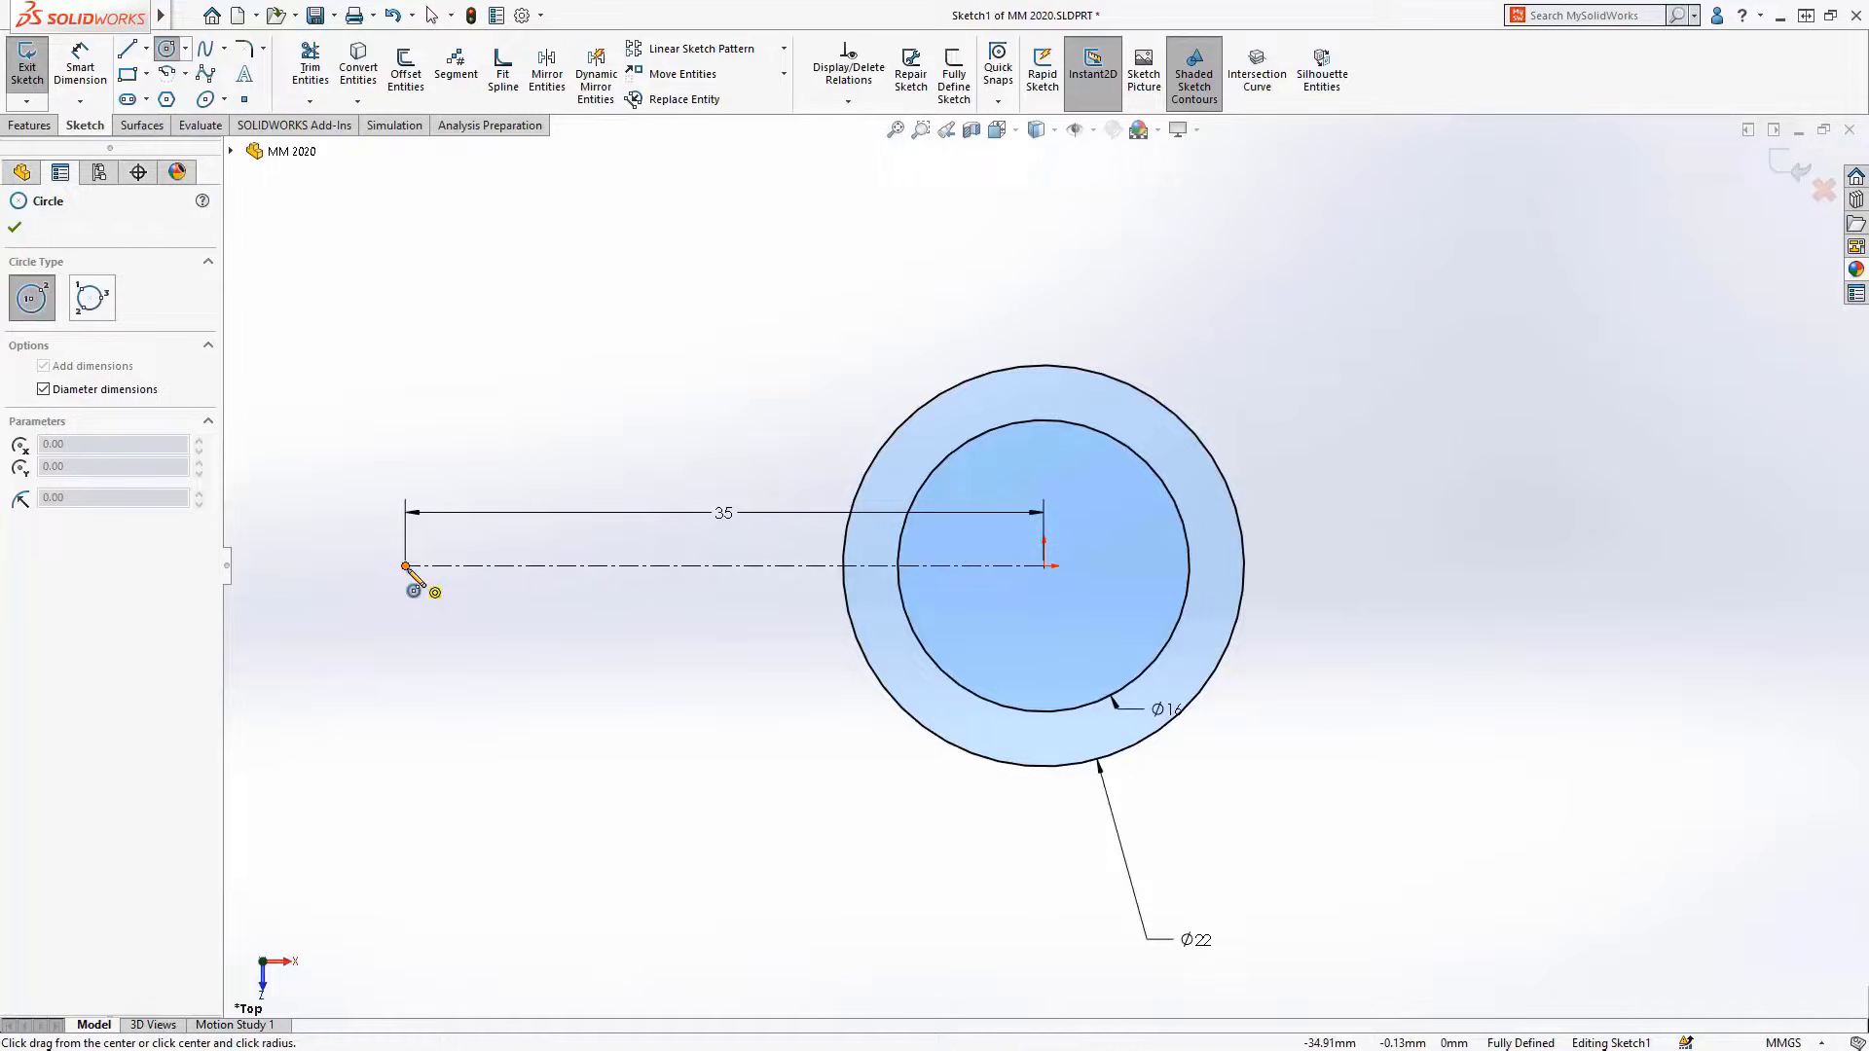
pyautogui.click(406, 565)
pyautogui.write('12')
pyautogui.press('Return')
pyautogui.press('Escape')
# Draw the upper tangent line and mirror it across the centerline
pyautogui.press('l')
pyautogui.click(406, 456)
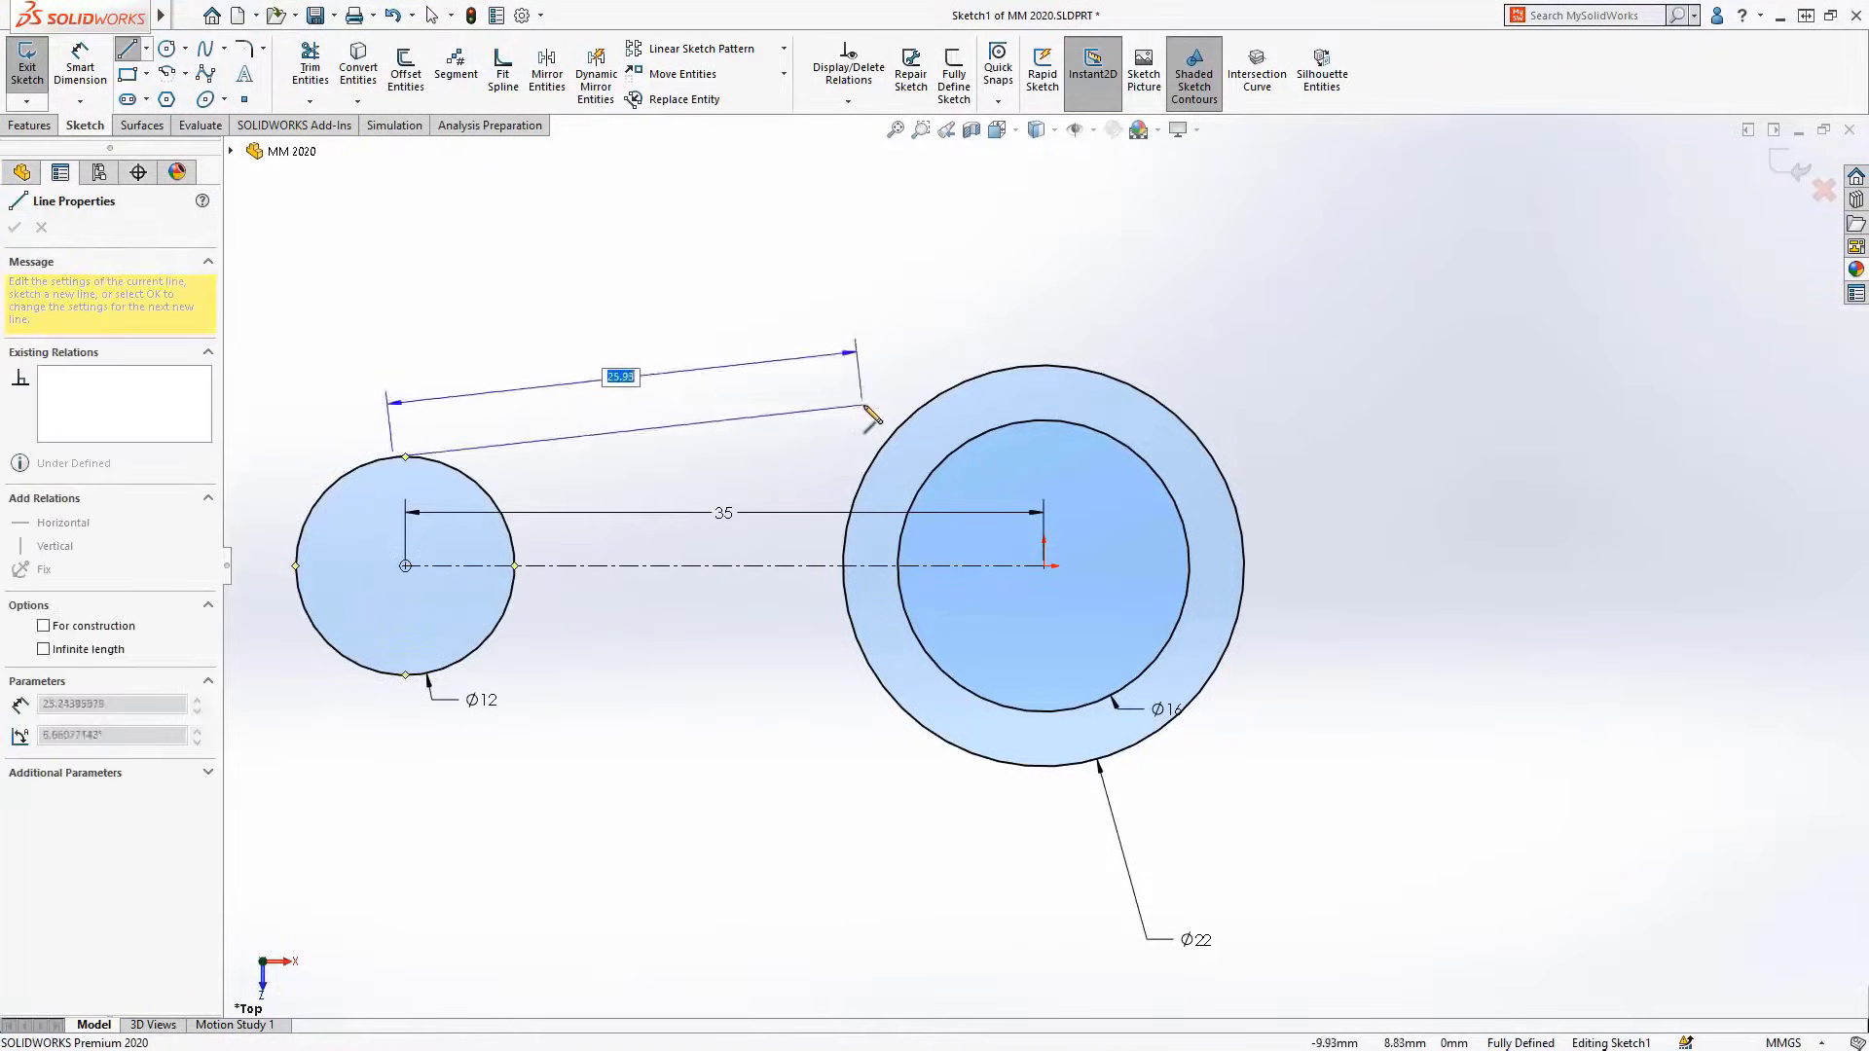
pyautogui.click(910, 362)
pyautogui.press('Escape')
pyautogui.click(647, 410)
pyautogui.keyDown('ctrl'); pyautogui.click(682, 565); pyautogui.keyUp('ctrl')
pyautogui.click(679, 325)
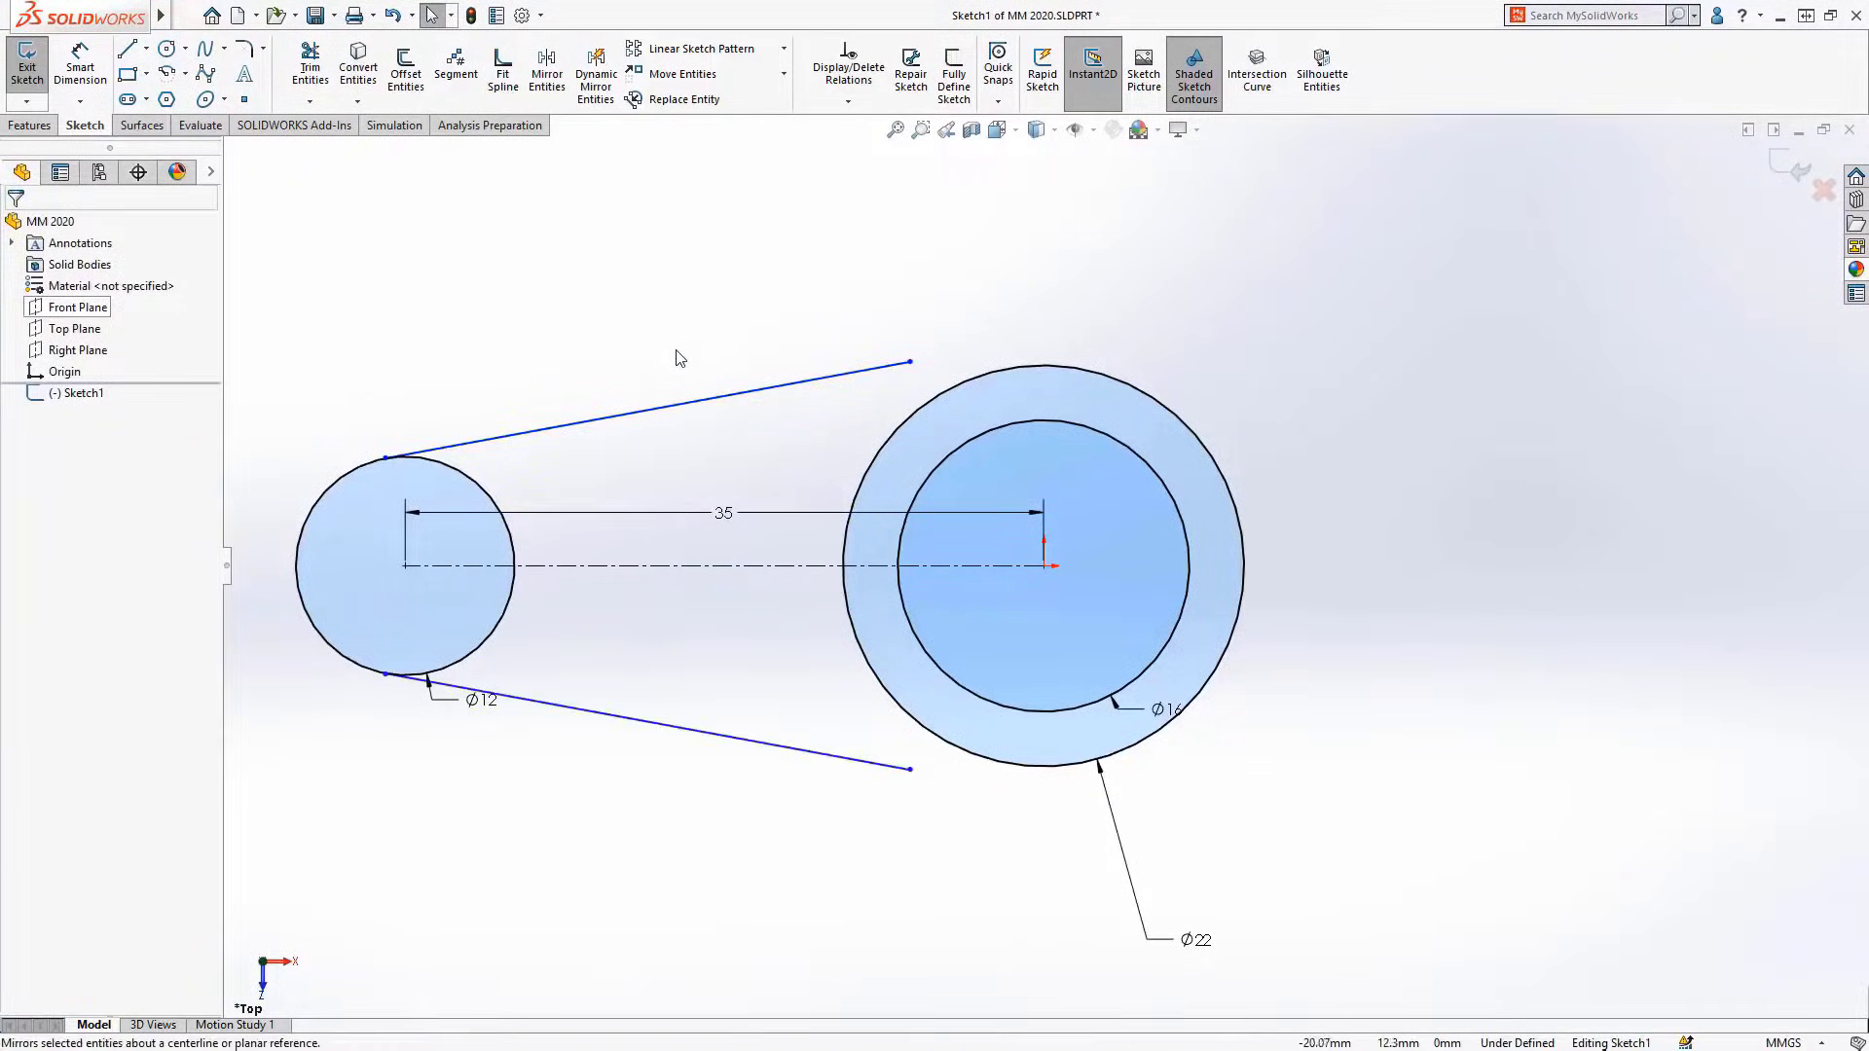
# Set a 22° angle between the tangent lines and close them with a vertical line
pyautogui.press('d')
pyautogui.click(639, 410)
pyautogui.click(617, 715)
pyautogui.click(672, 672)
pyautogui.write('22')
pyautogui.press('Return')
pyautogui.press('Escape')
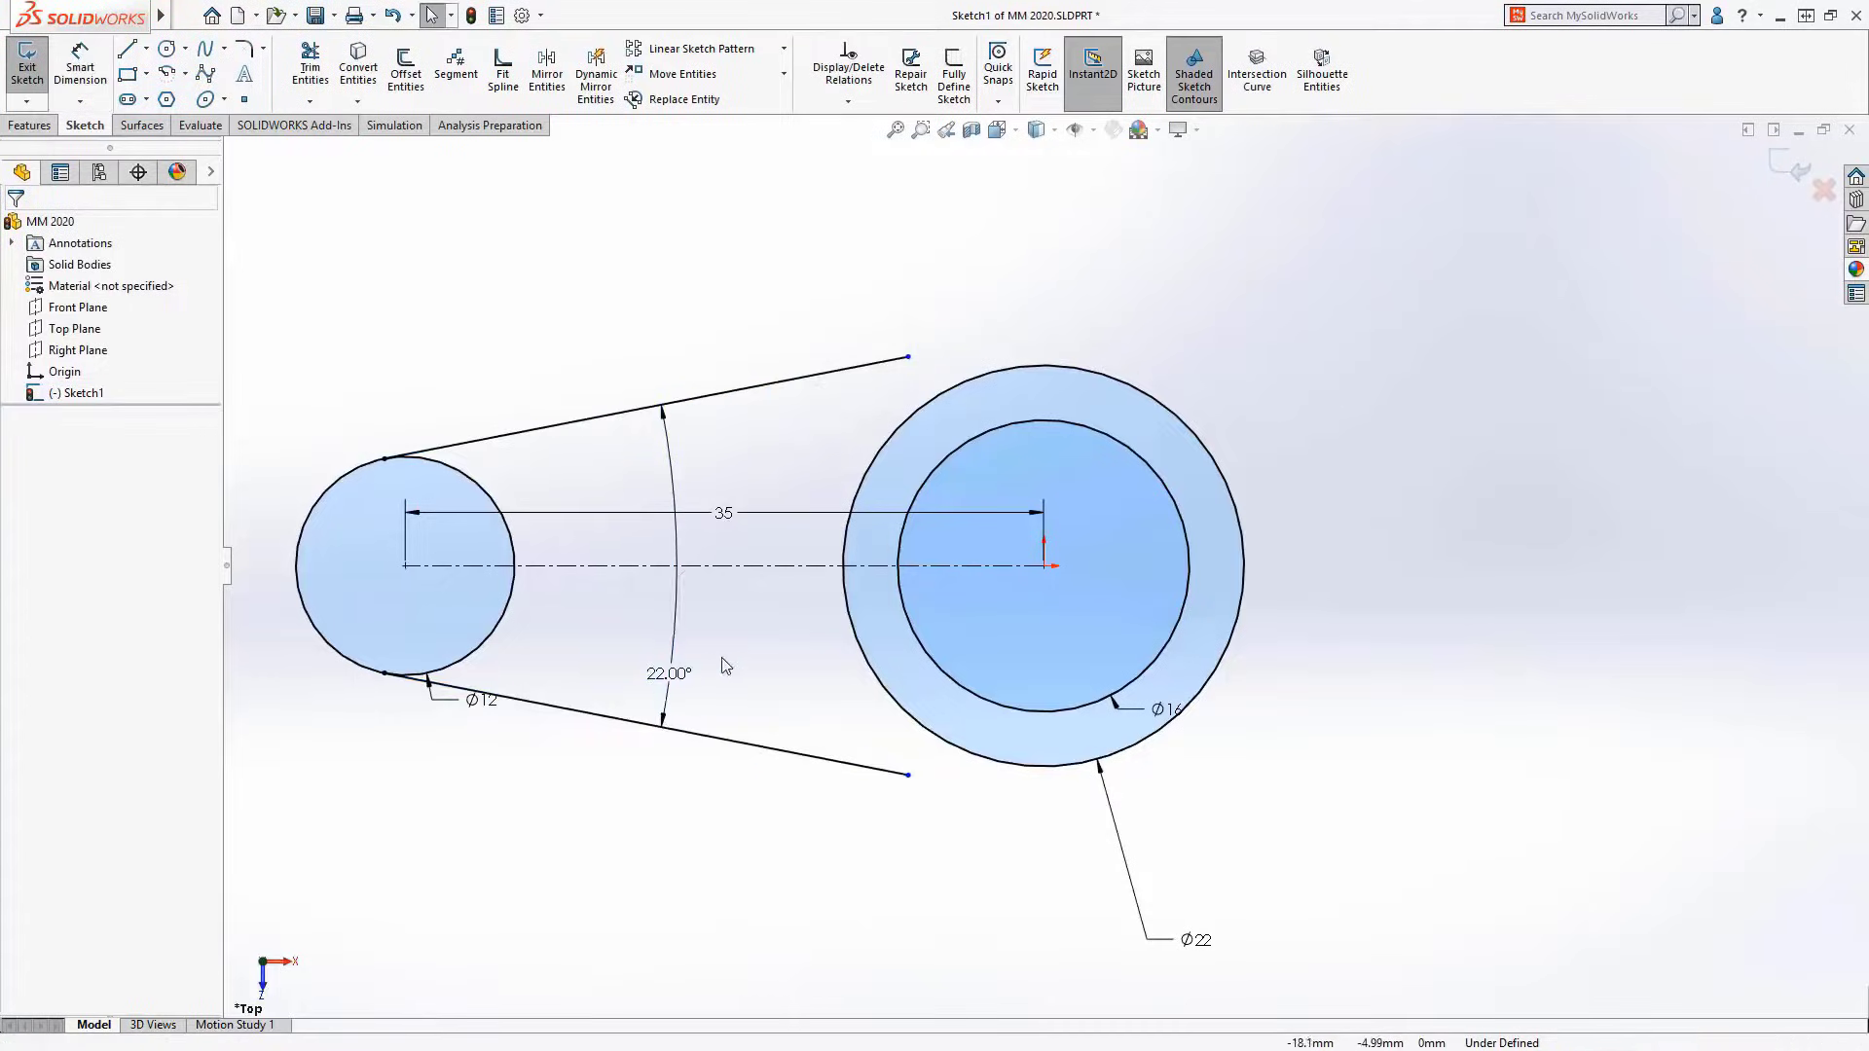
pyautogui.moveTo(725, 666)
pyautogui.mouseDown(button='right')
pyautogui.moveTo(740, 642)
pyautogui.moveTo(715, 623)
pyautogui.mouseUp(button='right')
pyautogui.click(908, 357)
pyautogui.click(908, 773)
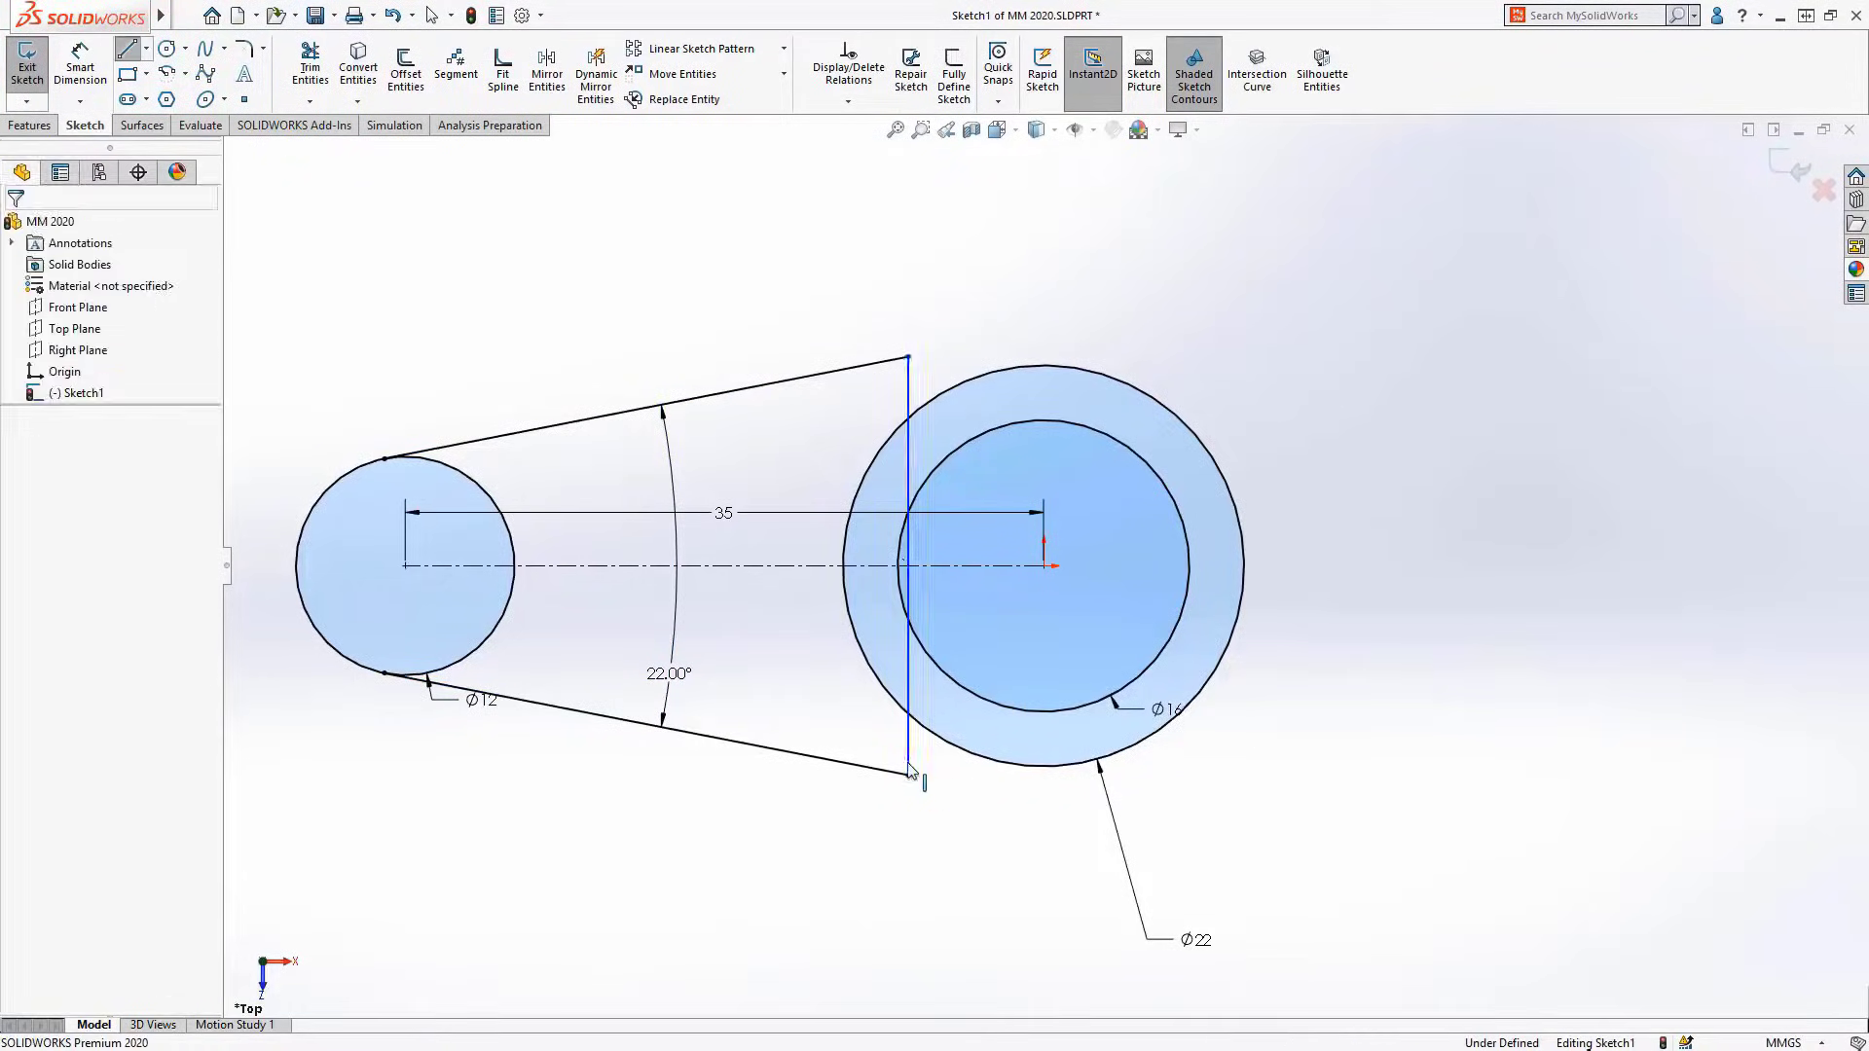
pyautogui.press('Escape')
# Fillet the vertical edges between the arms using the connected edge loop
pyautogui.keyDown('ctrl'); pyautogui.click(1043, 582); pyautogui.keyUp('ctrl')
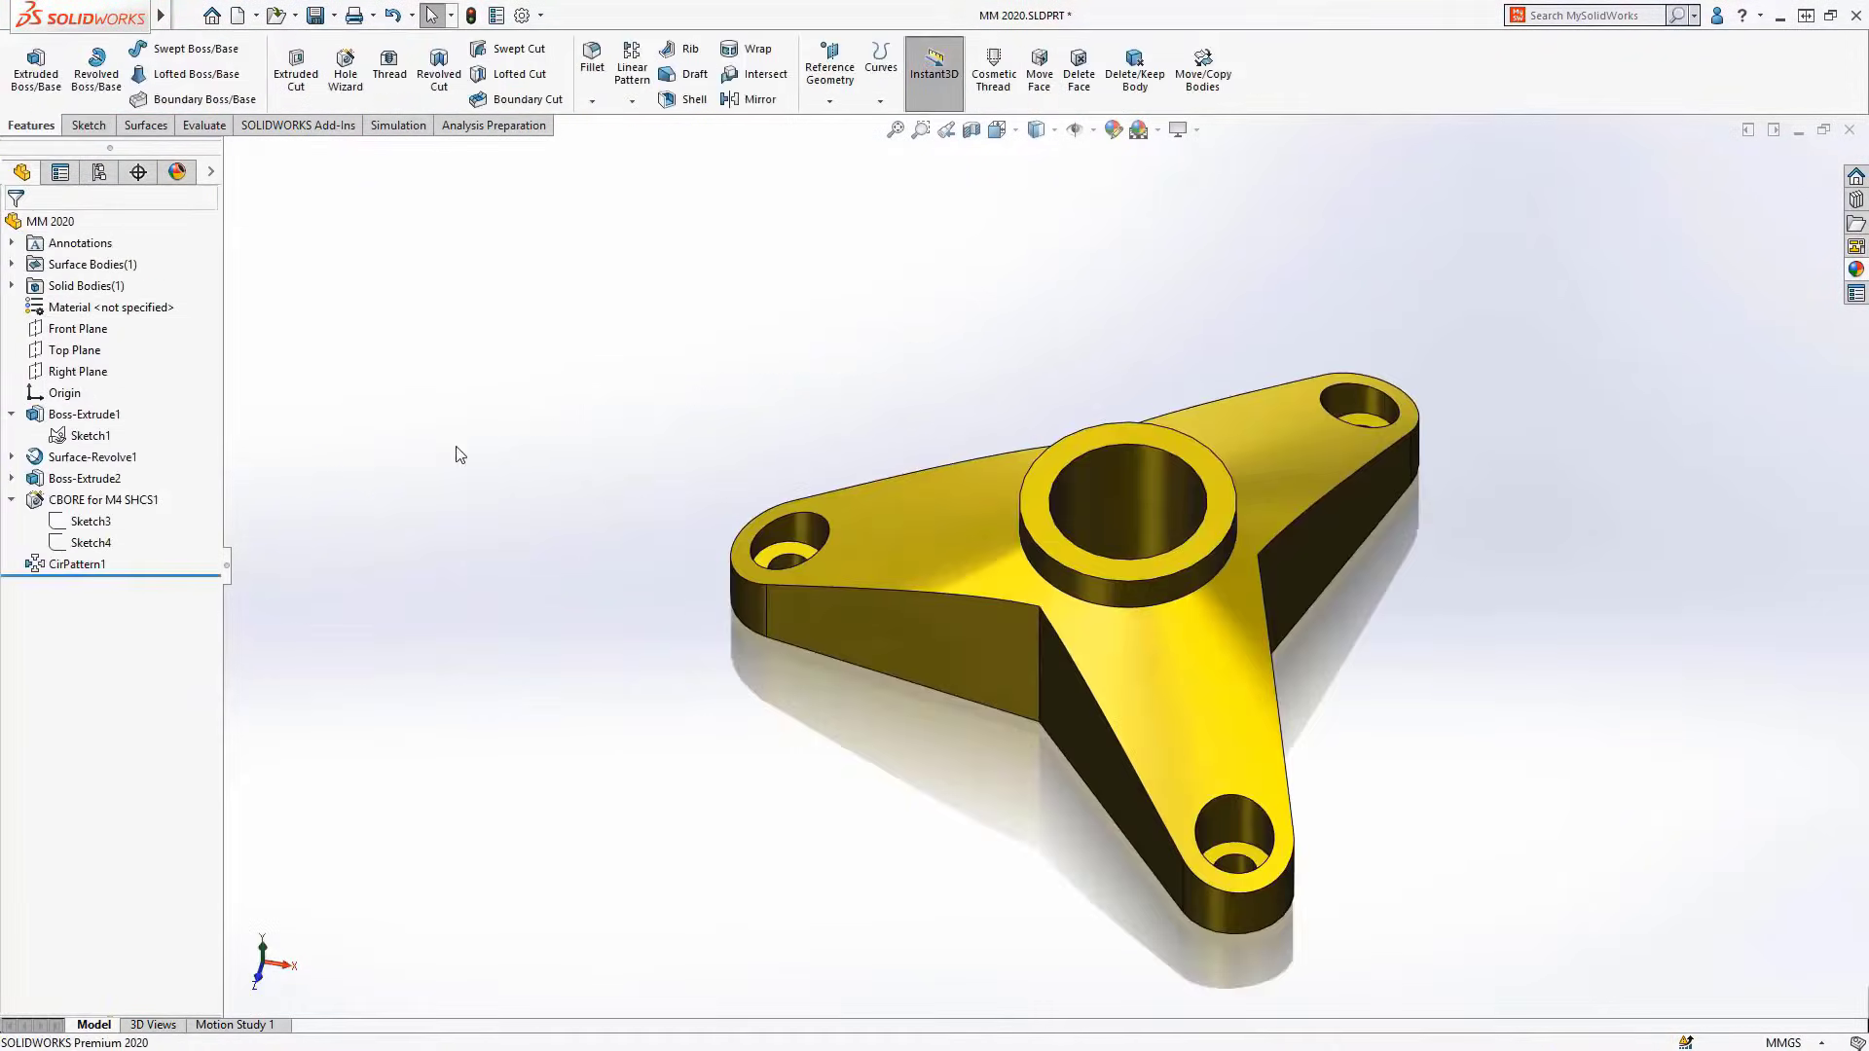
pyautogui.moveTo(459, 455); pyautogui.dragTo(551, 471, button='right')
pyautogui.click(1041, 662)
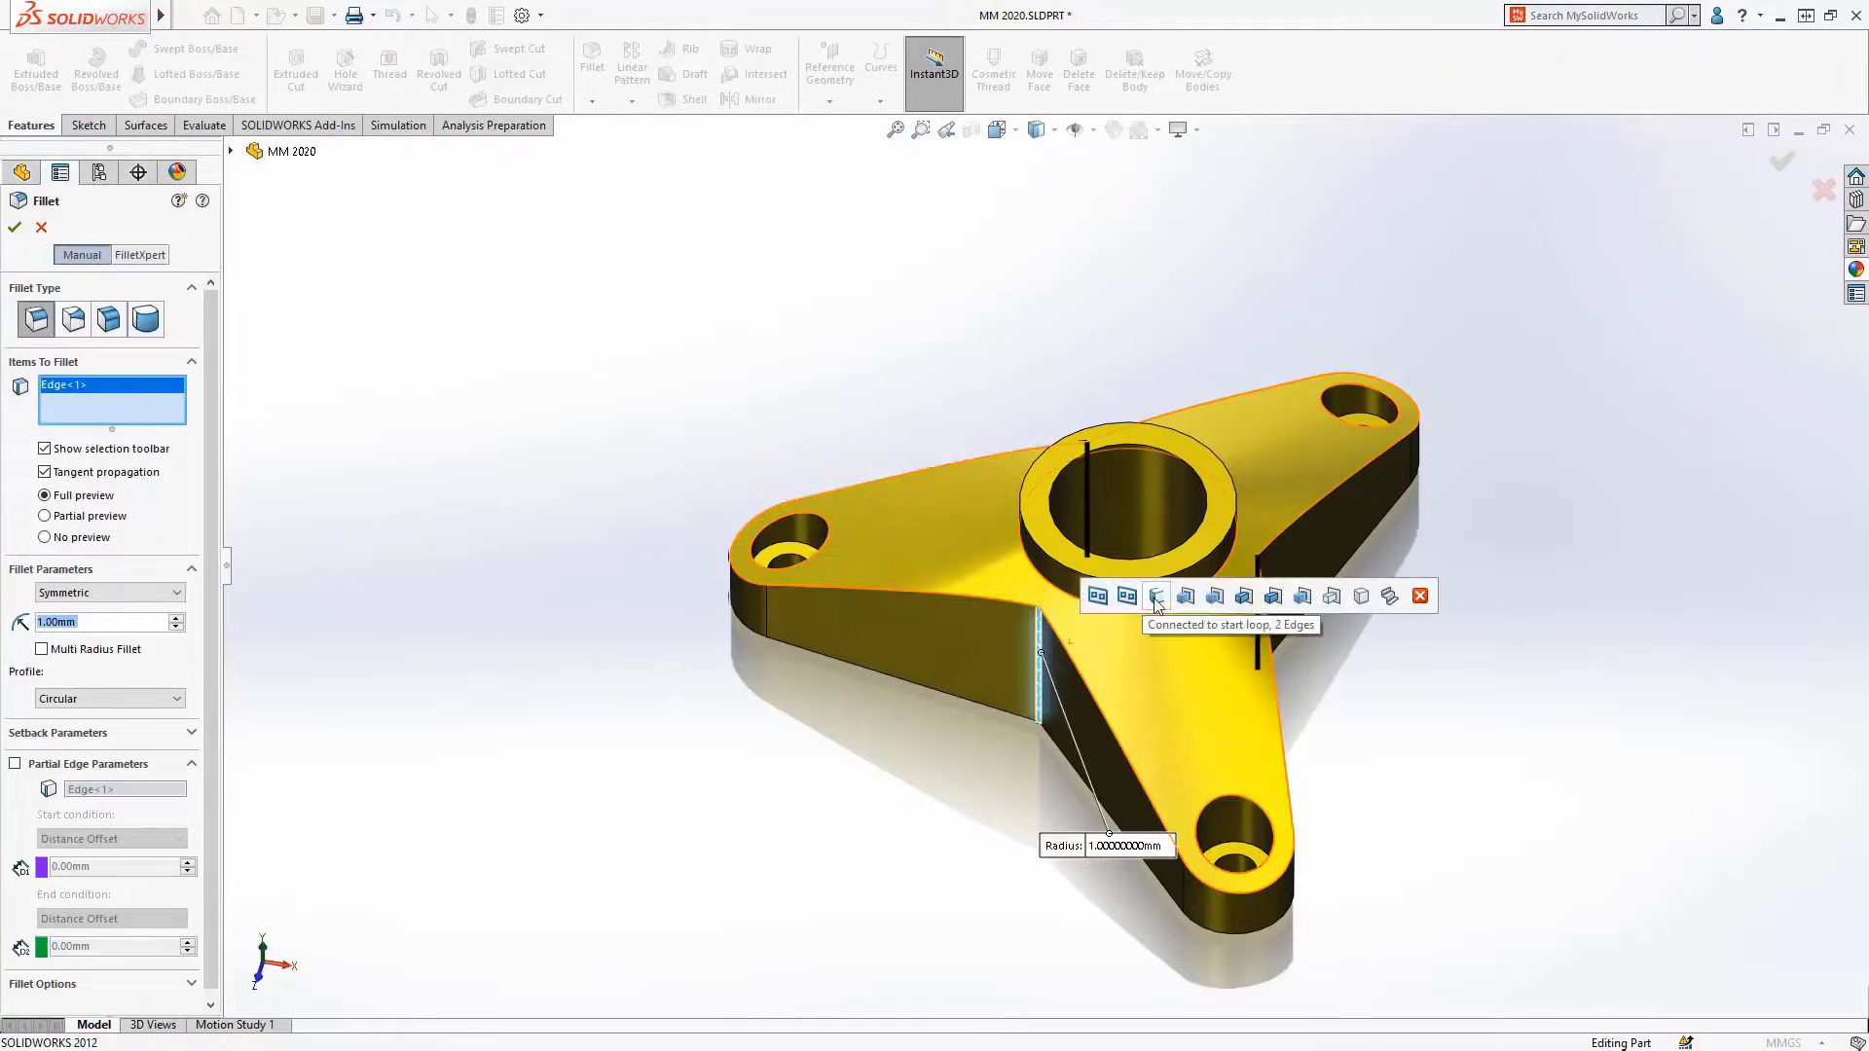
pyautogui.click(1156, 596)
pyautogui.press('Return')
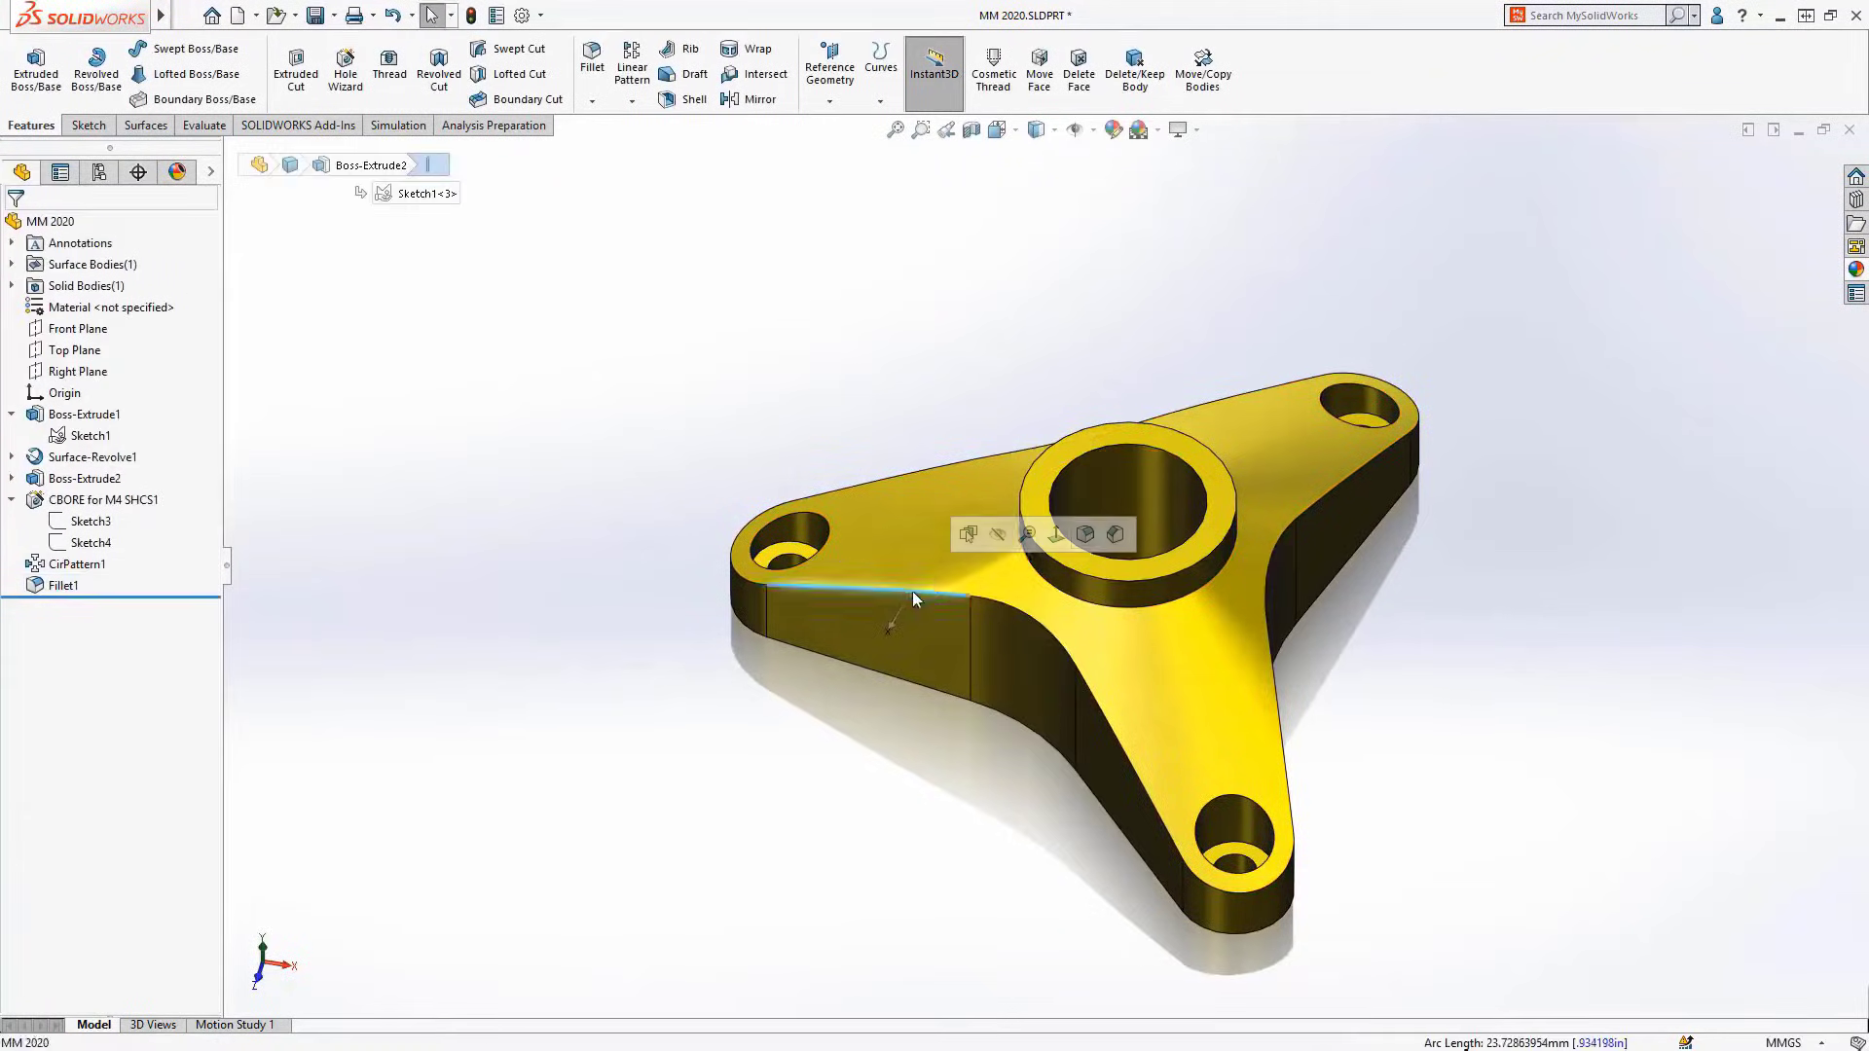
# Add a second fillet on the top outer edge loop and the boss's base circle
pyautogui.click(1085, 533)
pyautogui.click(1059, 589)
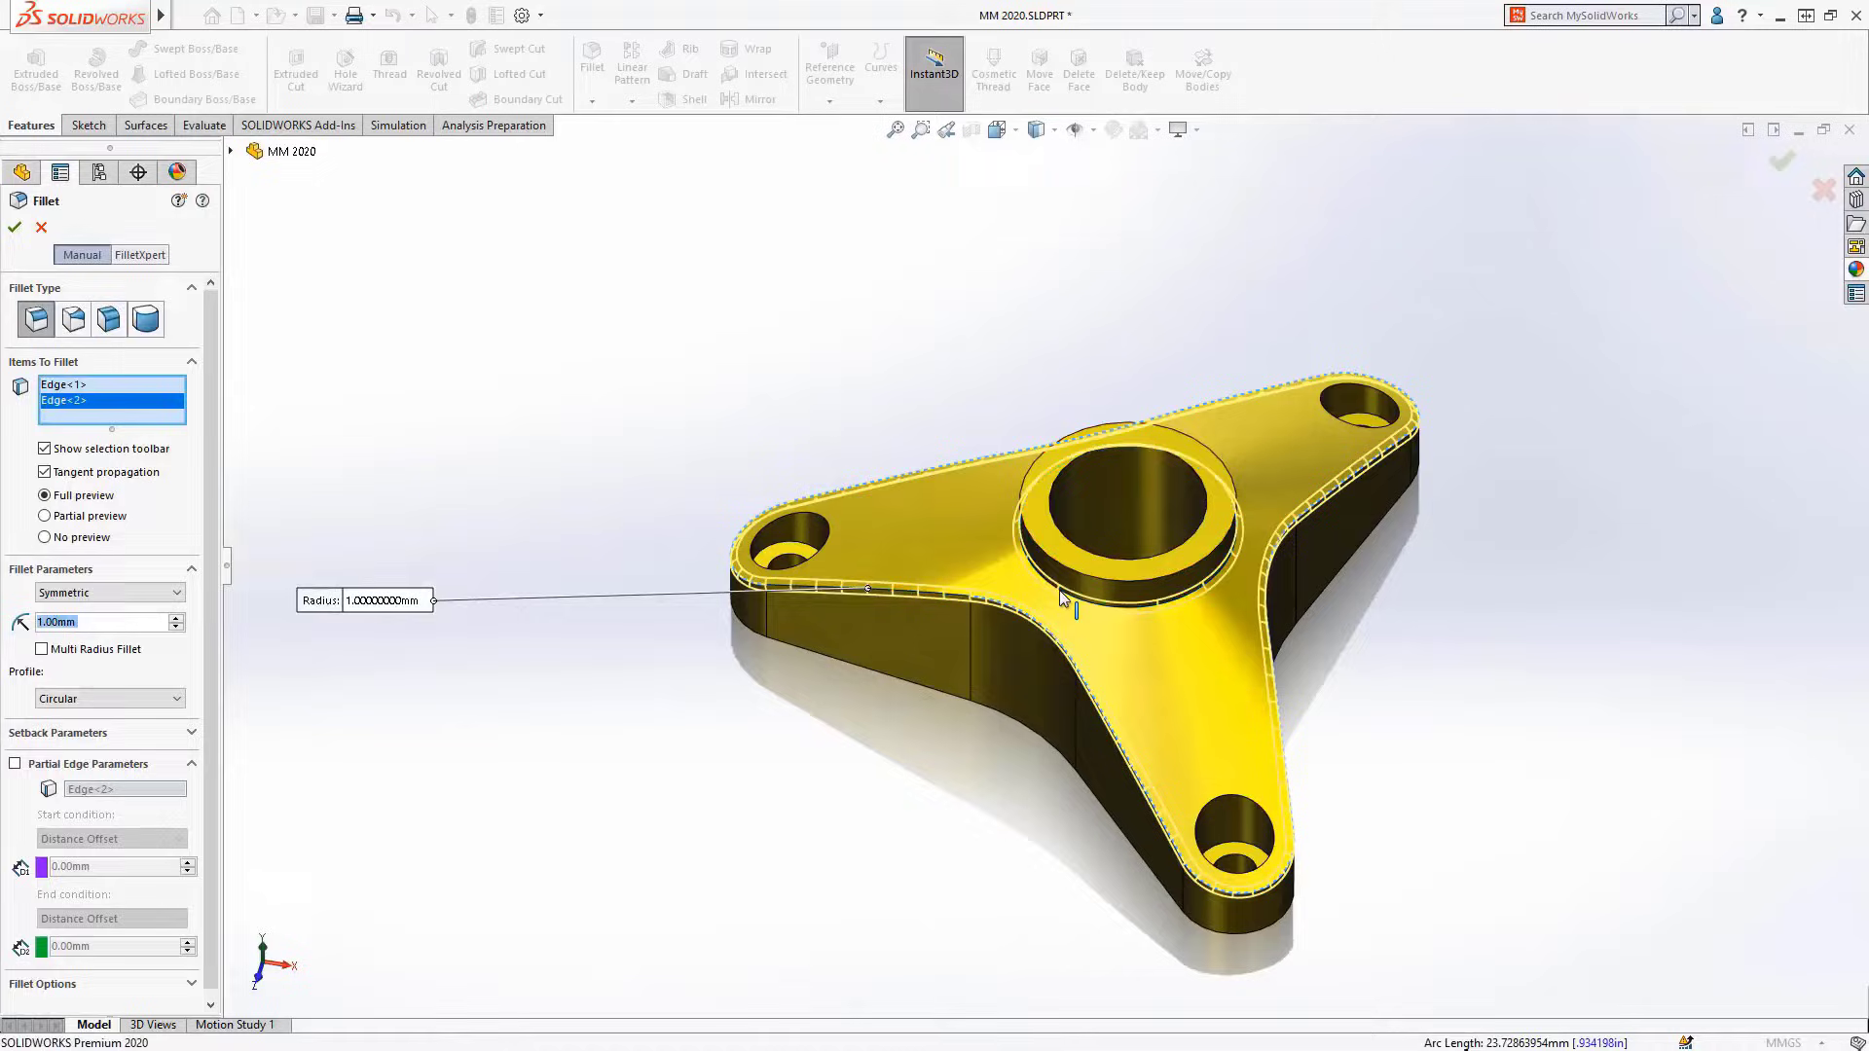
pyautogui.press('Return')
pyautogui.click(1856, 270)
# Colour the part orange and assign Plain Carbon Steel as its material
pyautogui.moveTo(1661, 623); pyautogui.dragTo(1207, 599)
pyautogui.moveTo(1304, 642); pyautogui.dragTo(1197, 639, button='middle')
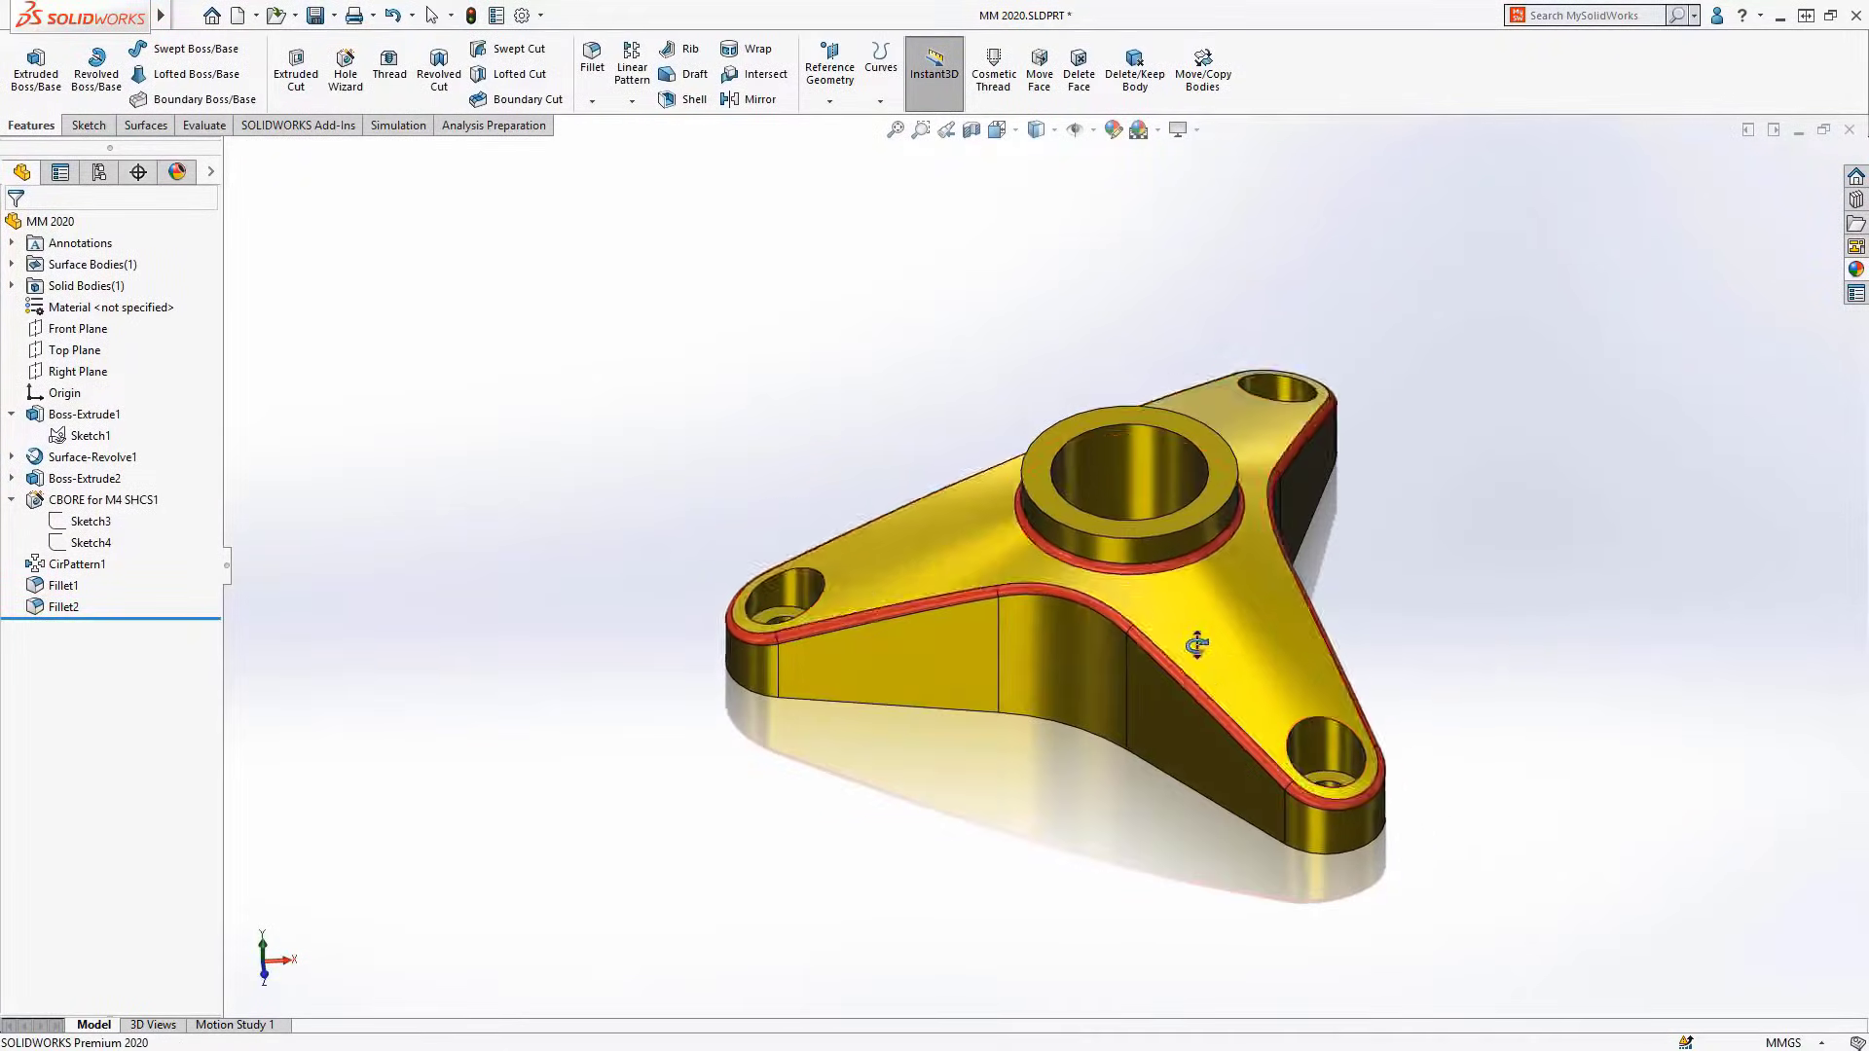
pyautogui.rightClick(39, 310)
pyautogui.click(98, 380)
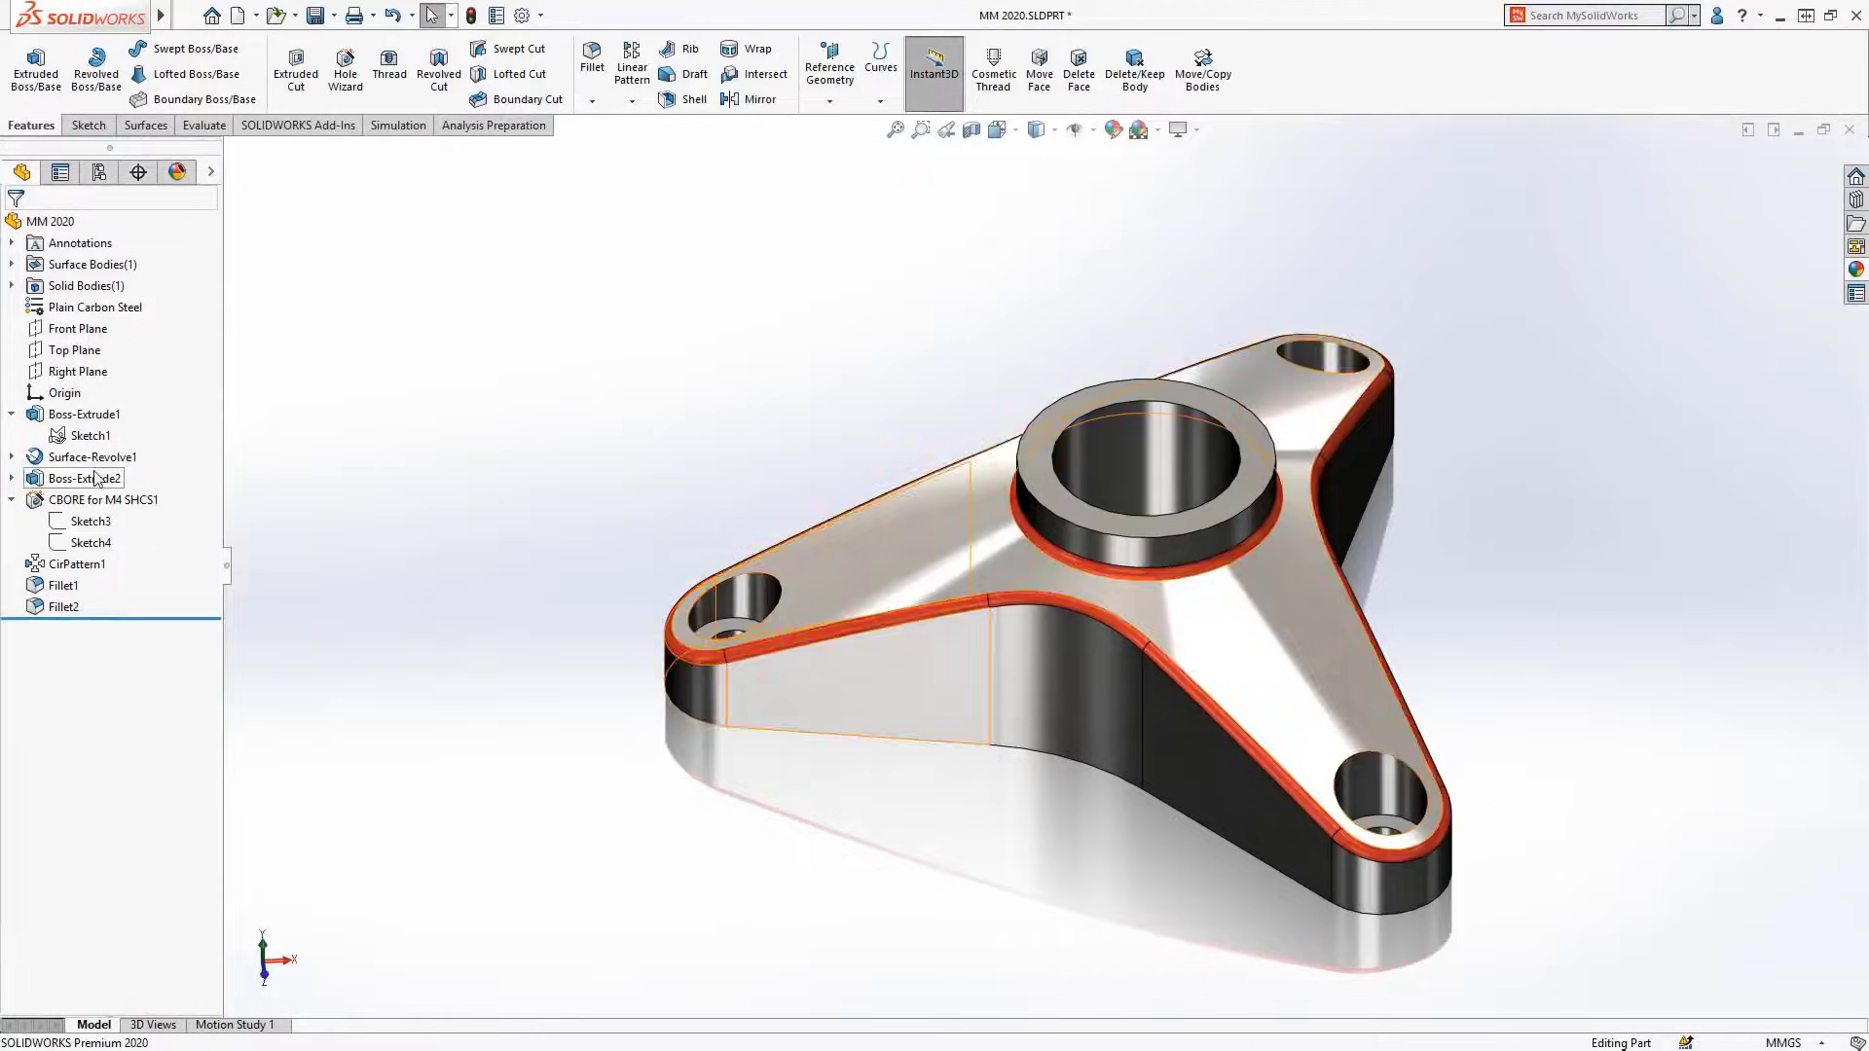
pyautogui.click(937, 767)
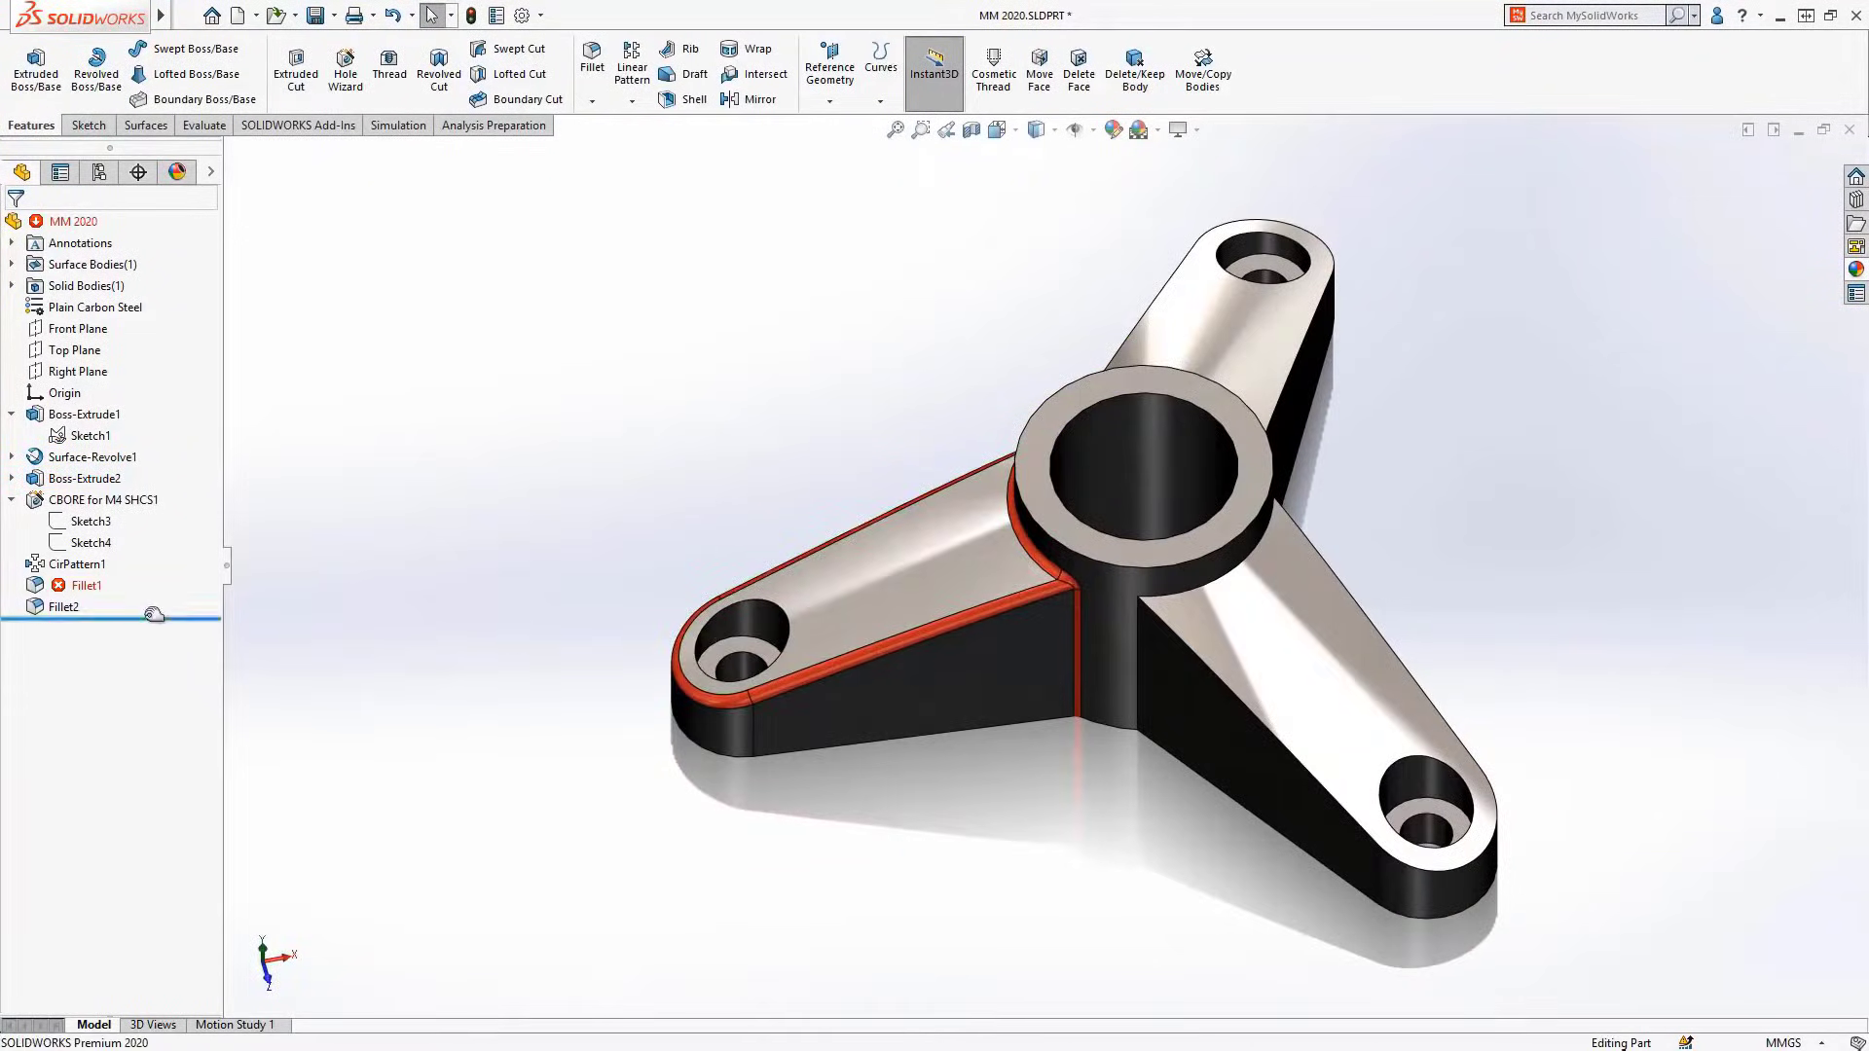
# Roll back before the fillets and shell the three arms' top faces at 3 mm
pyautogui.moveTo(154, 615); pyautogui.dragTo(351, 579)
pyautogui.click(681, 99)
pyautogui.click(926, 542)
pyautogui.click(1226, 331)
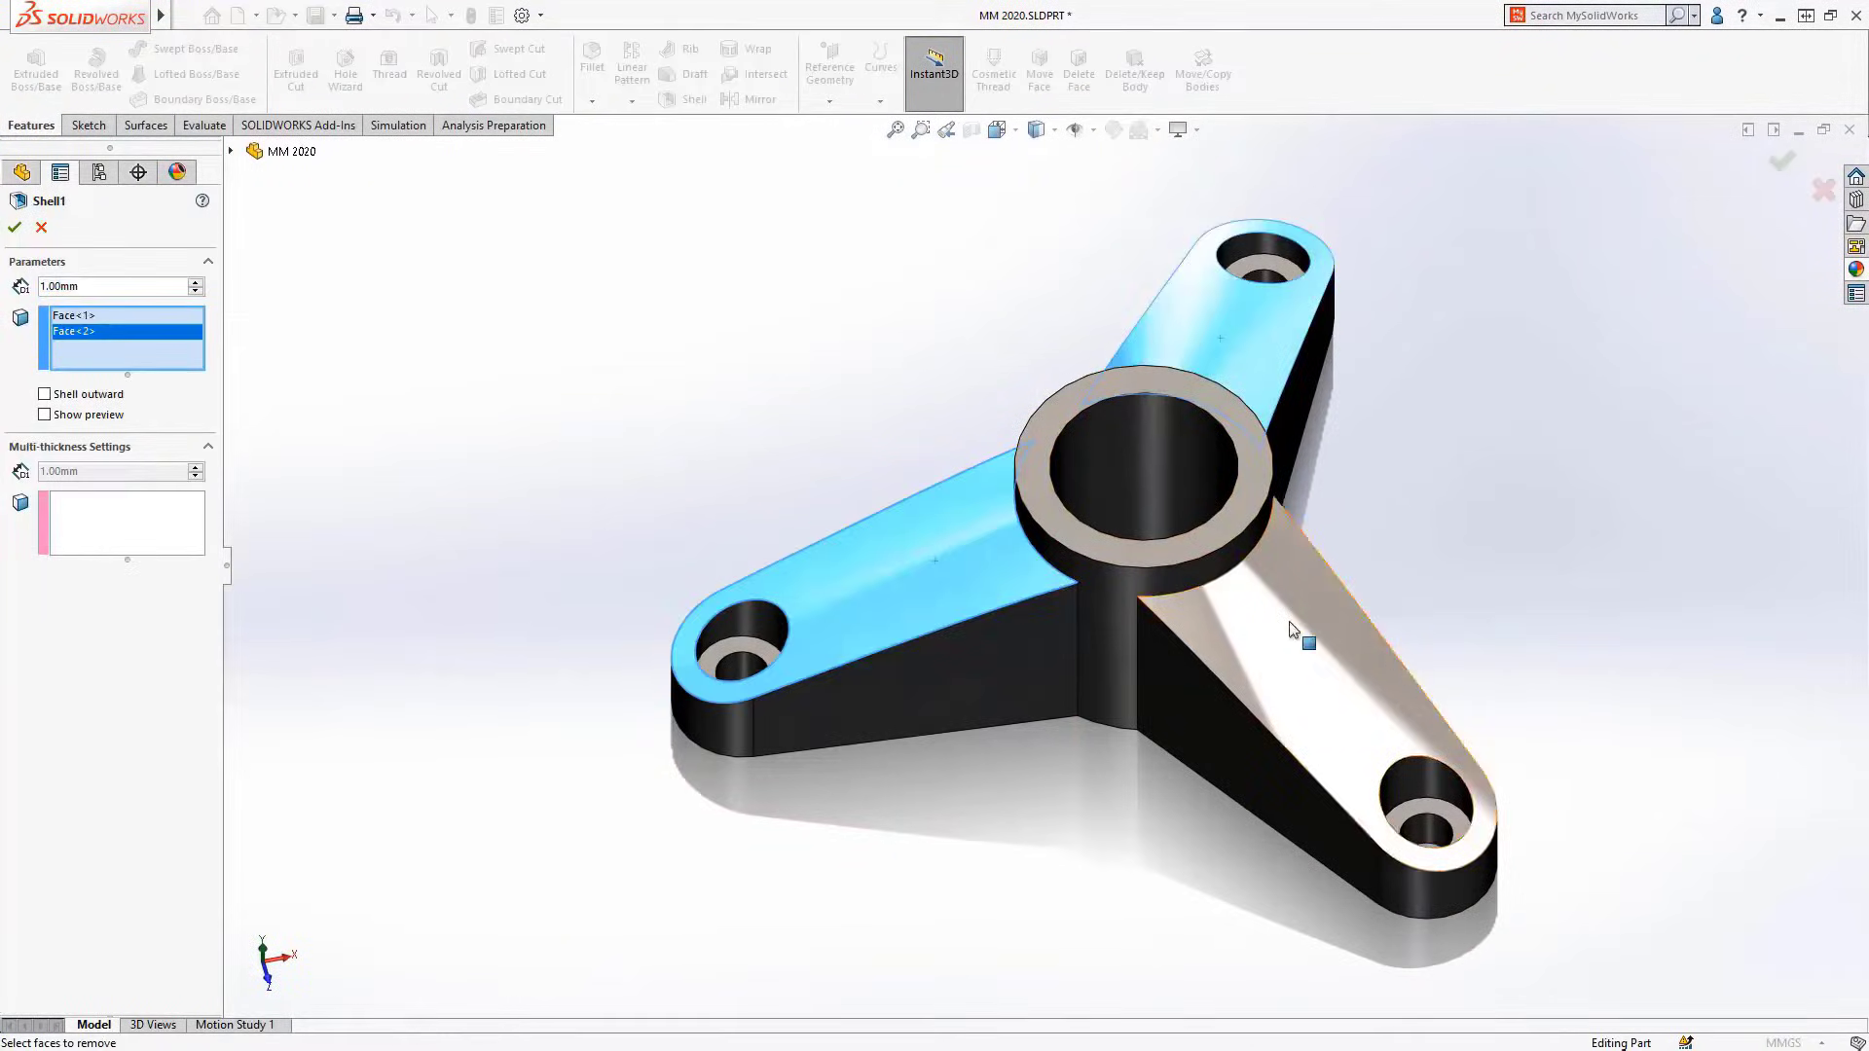
pyautogui.click(1294, 634)
pyautogui.doubleClick(93, 285)
pyautogui.write('3')
pyautogui.press('Return')
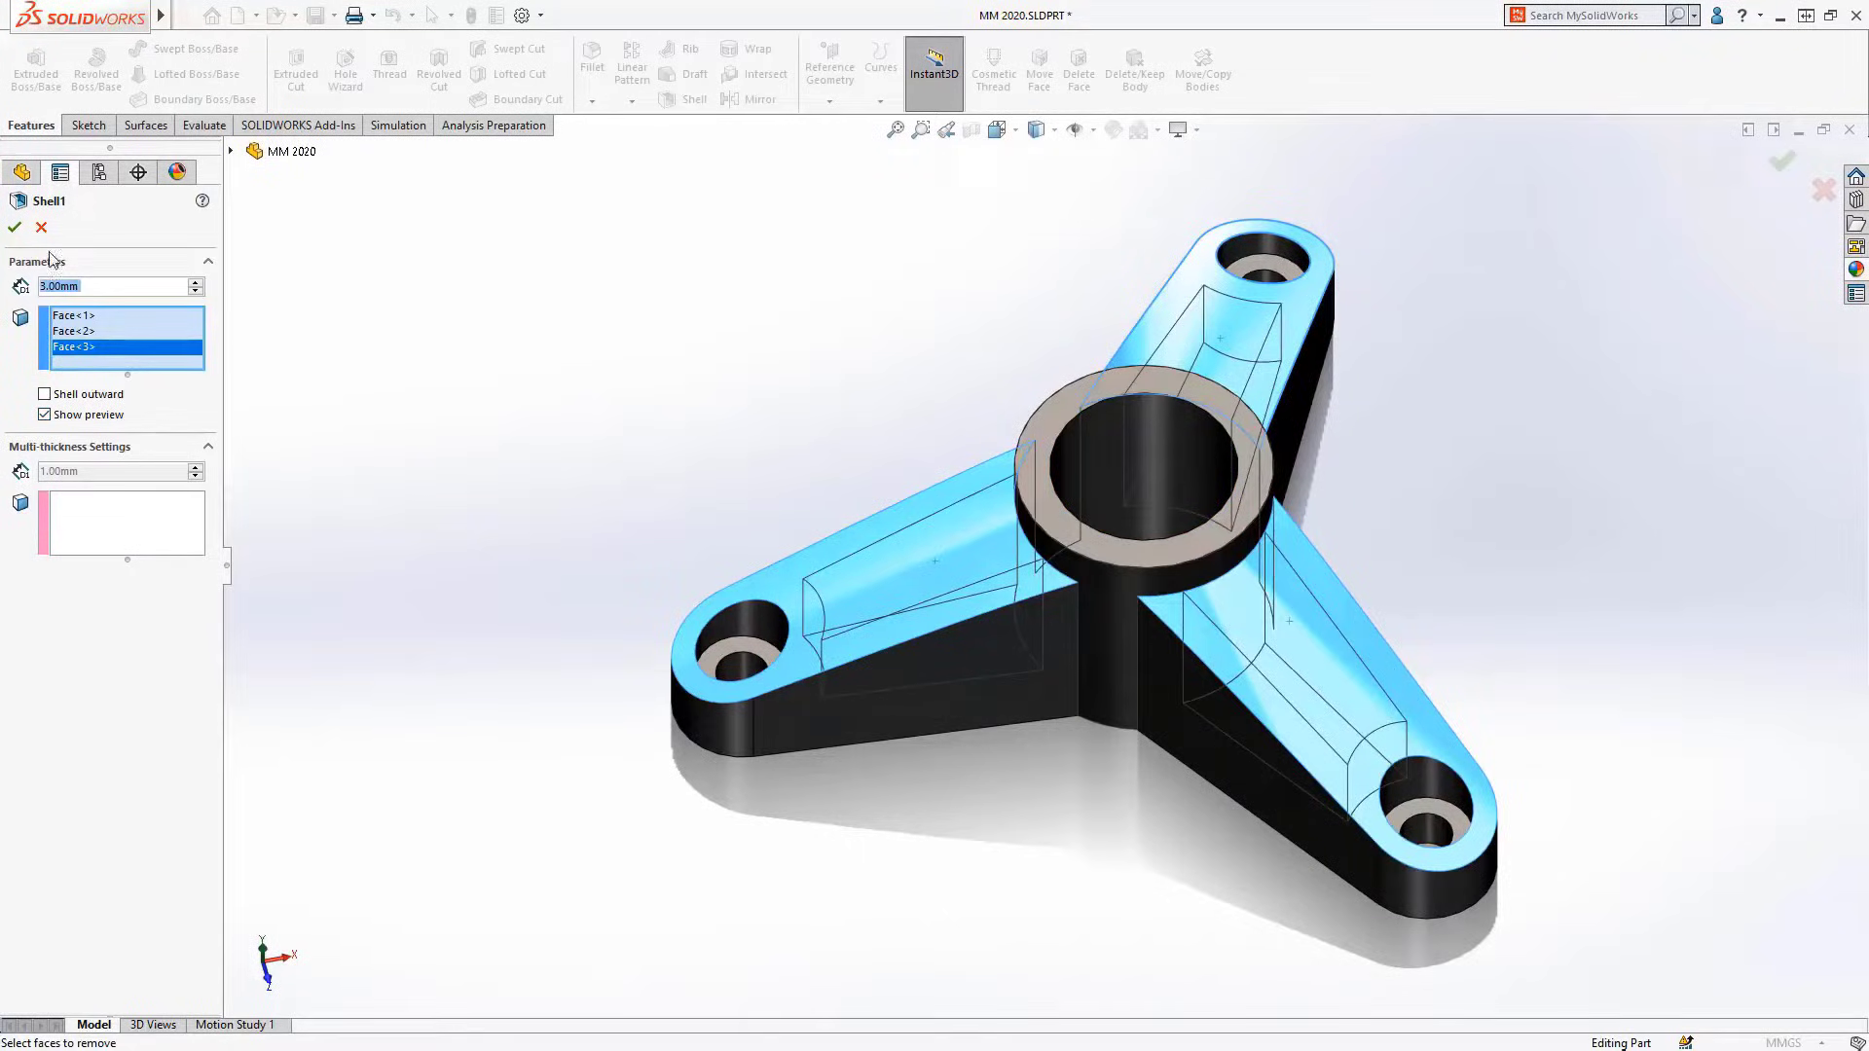
pyautogui.click(14, 227)
pyautogui.moveTo(434, 421); pyautogui.dragTo(605, 381, button='middle')
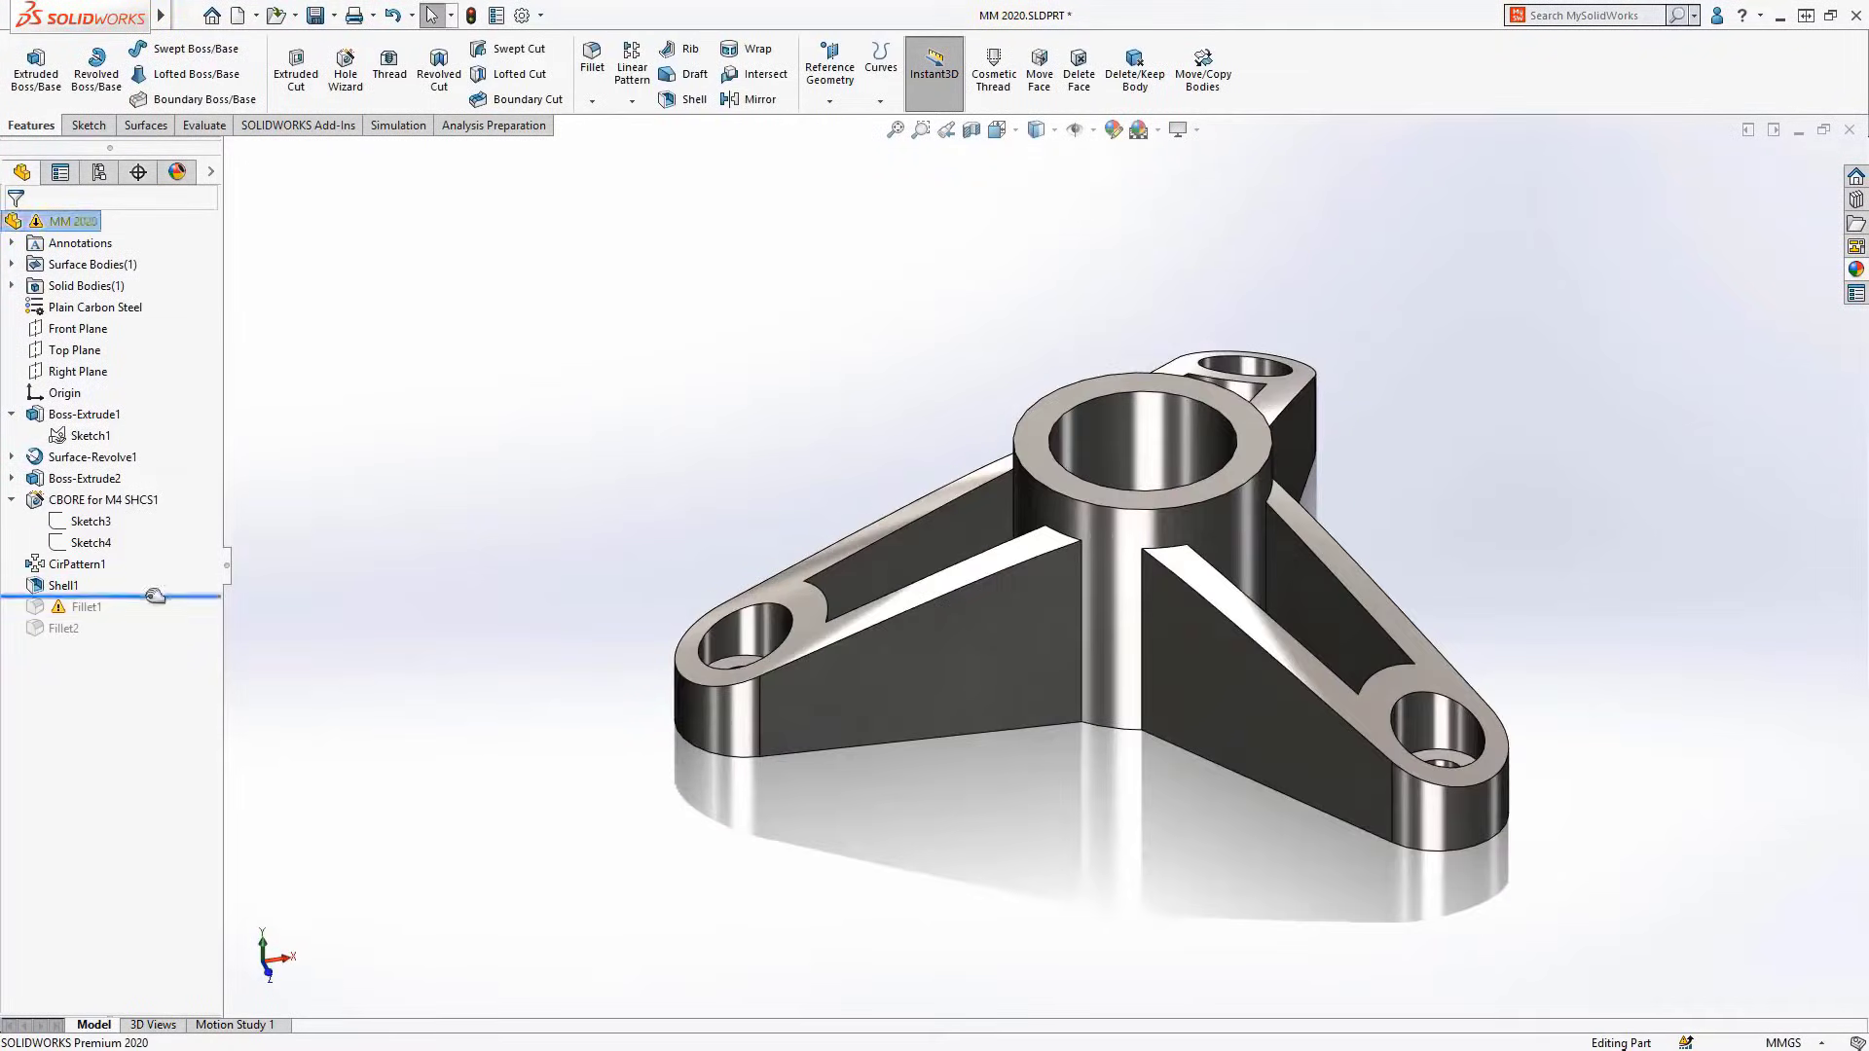
# Add face fillets blending the inner arm faces after rolling forward to Fillet1
pyautogui.moveTo(154, 596); pyautogui.dragTo(156, 617)
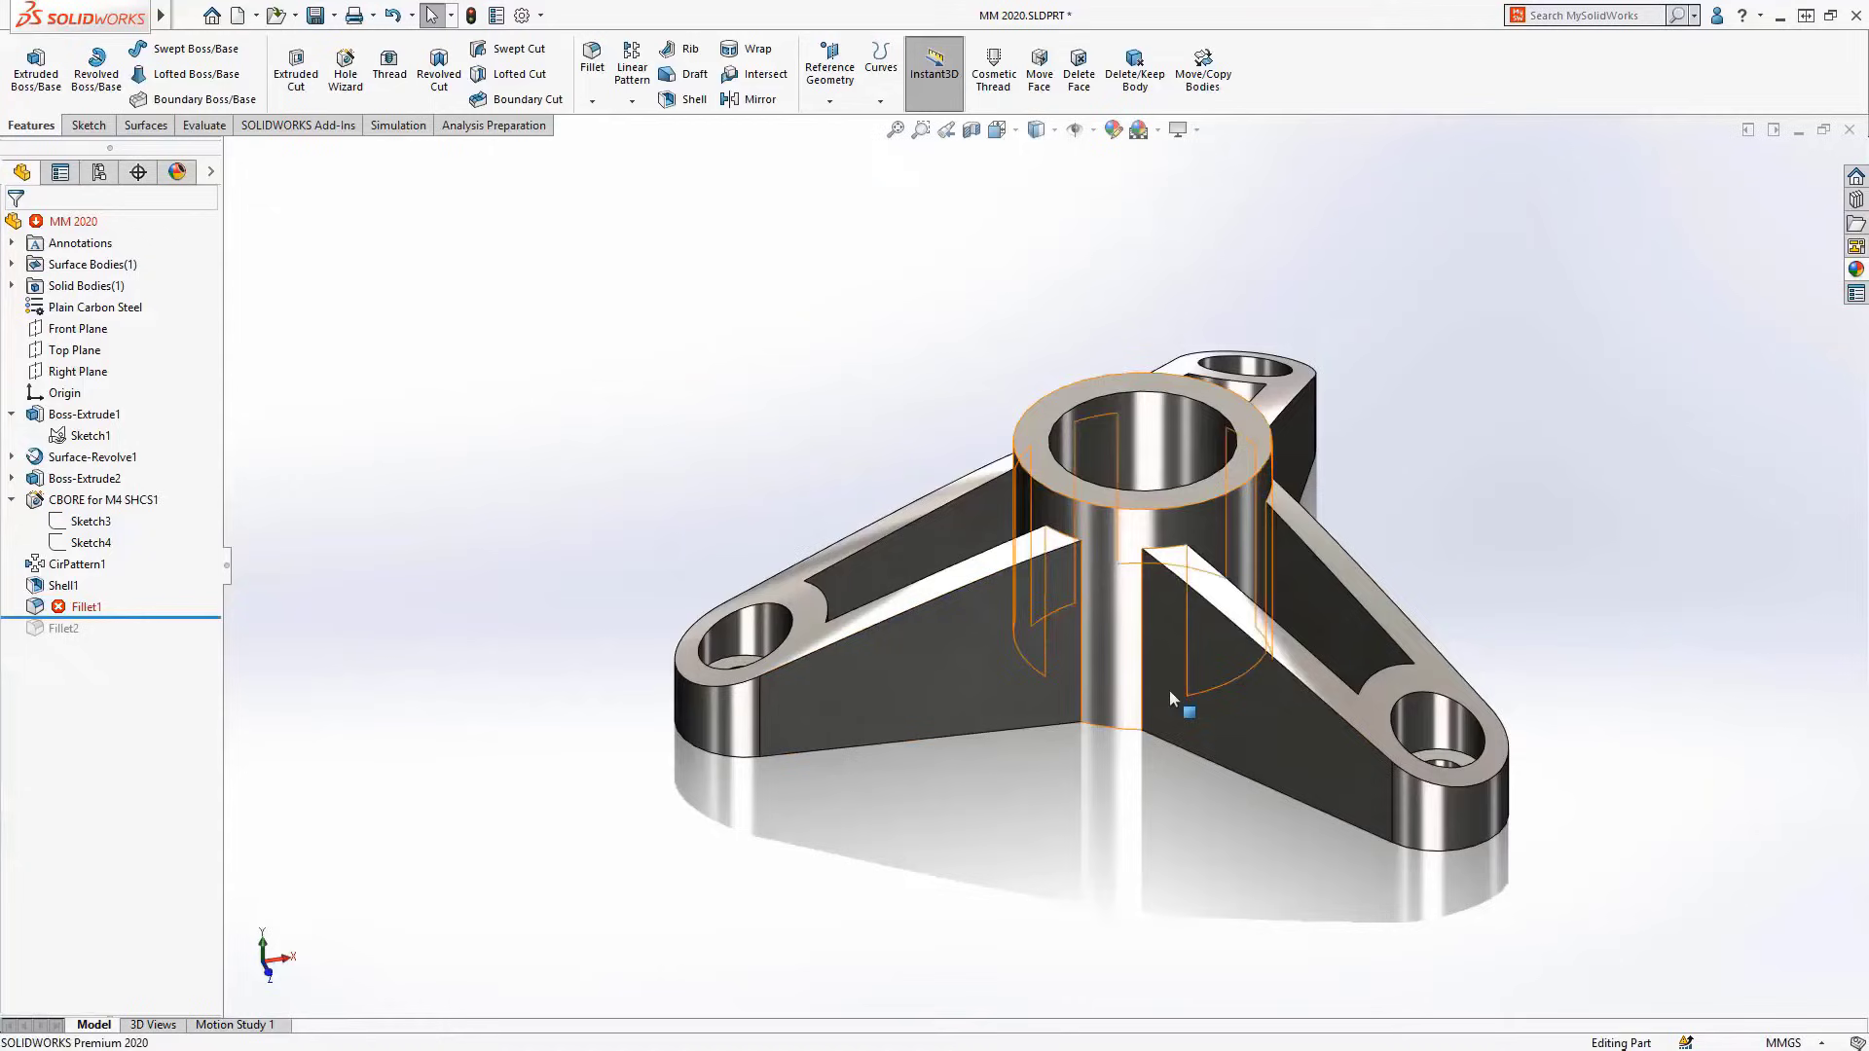
pyautogui.click(94, 611)
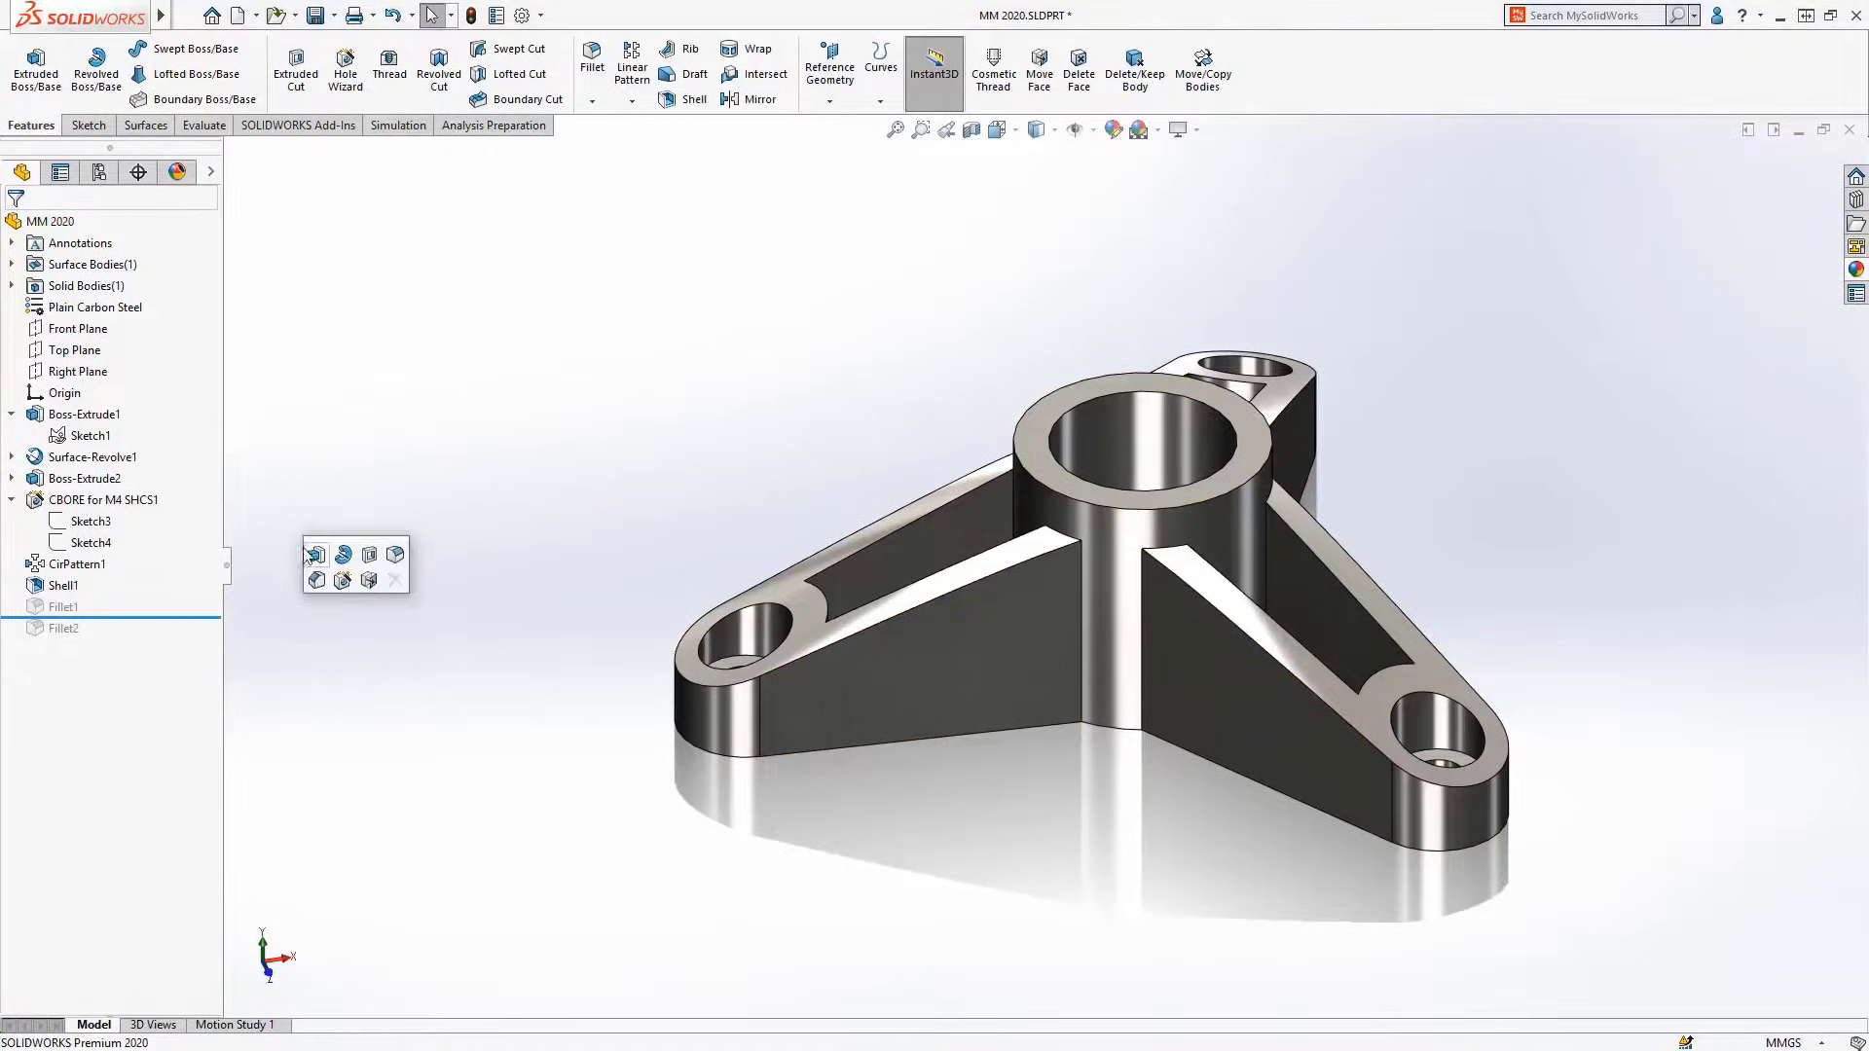
pyautogui.click(374, 561)
pyautogui.click(110, 321)
pyautogui.click(1024, 668)
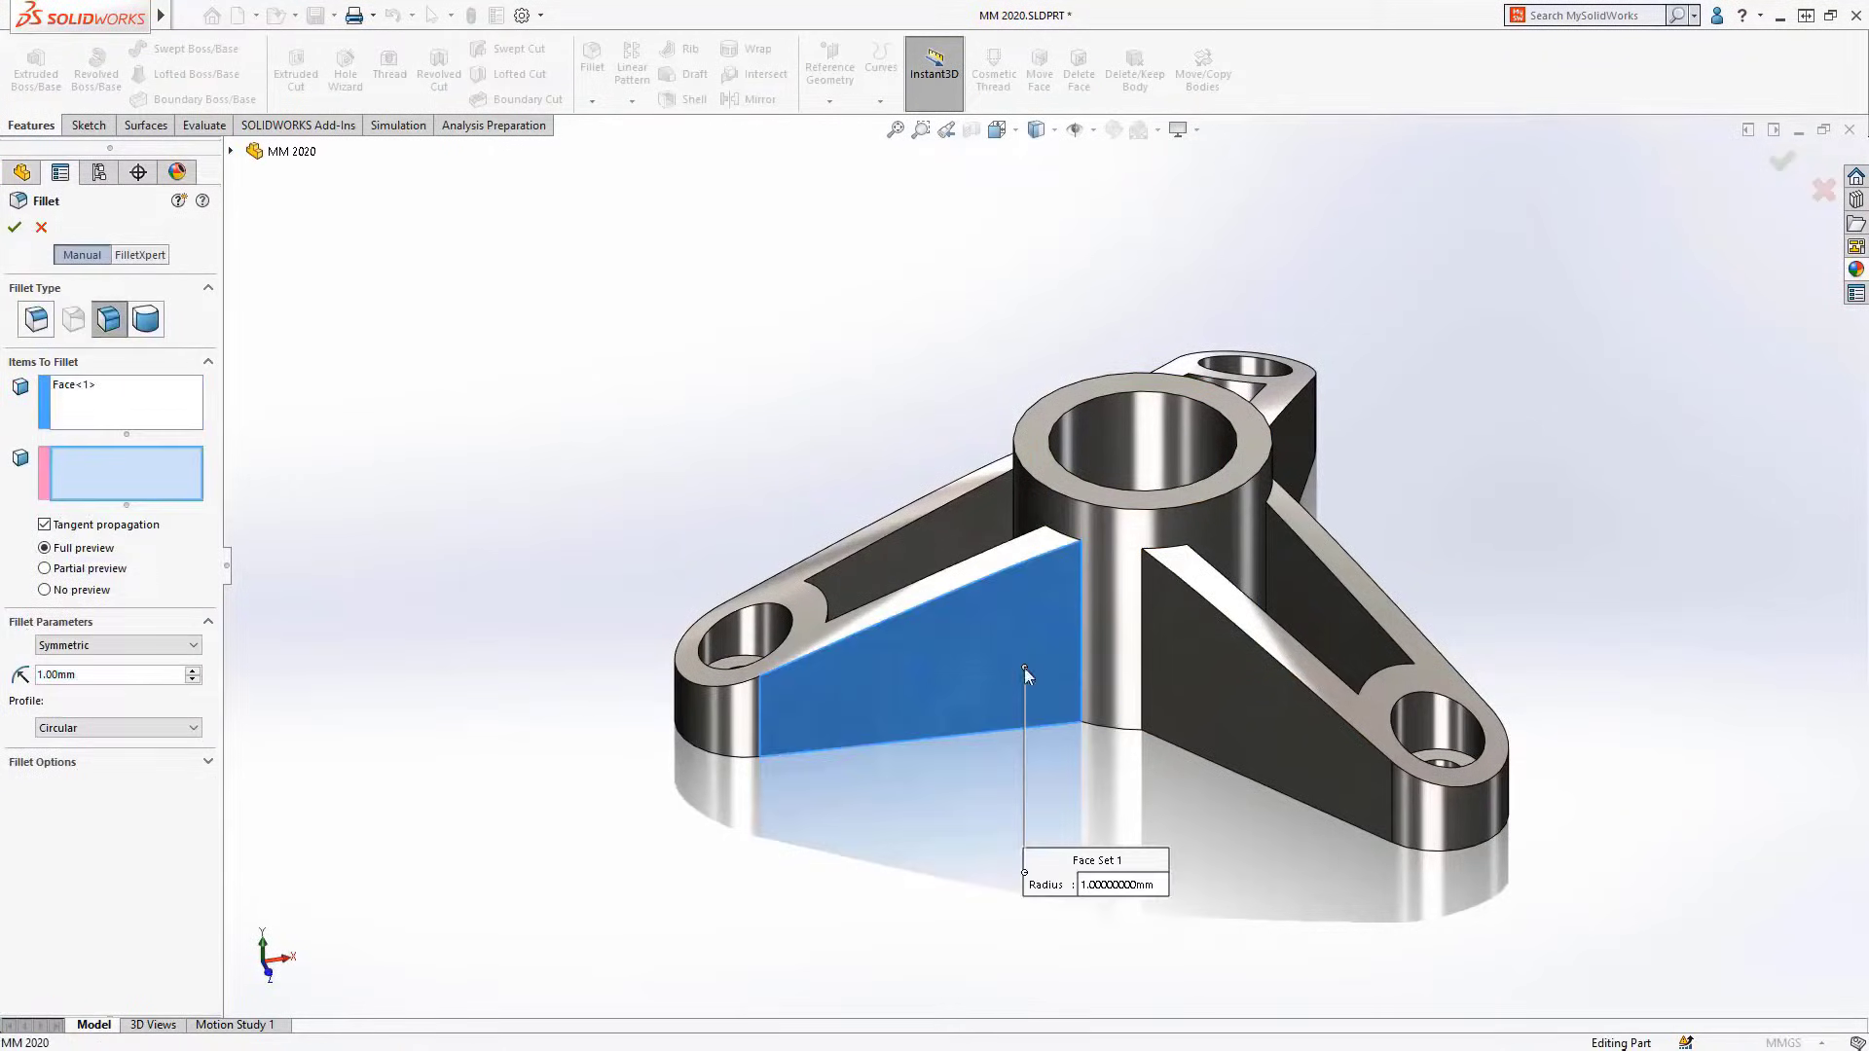
pyautogui.click(1196, 710)
pyautogui.click(1113, 884)
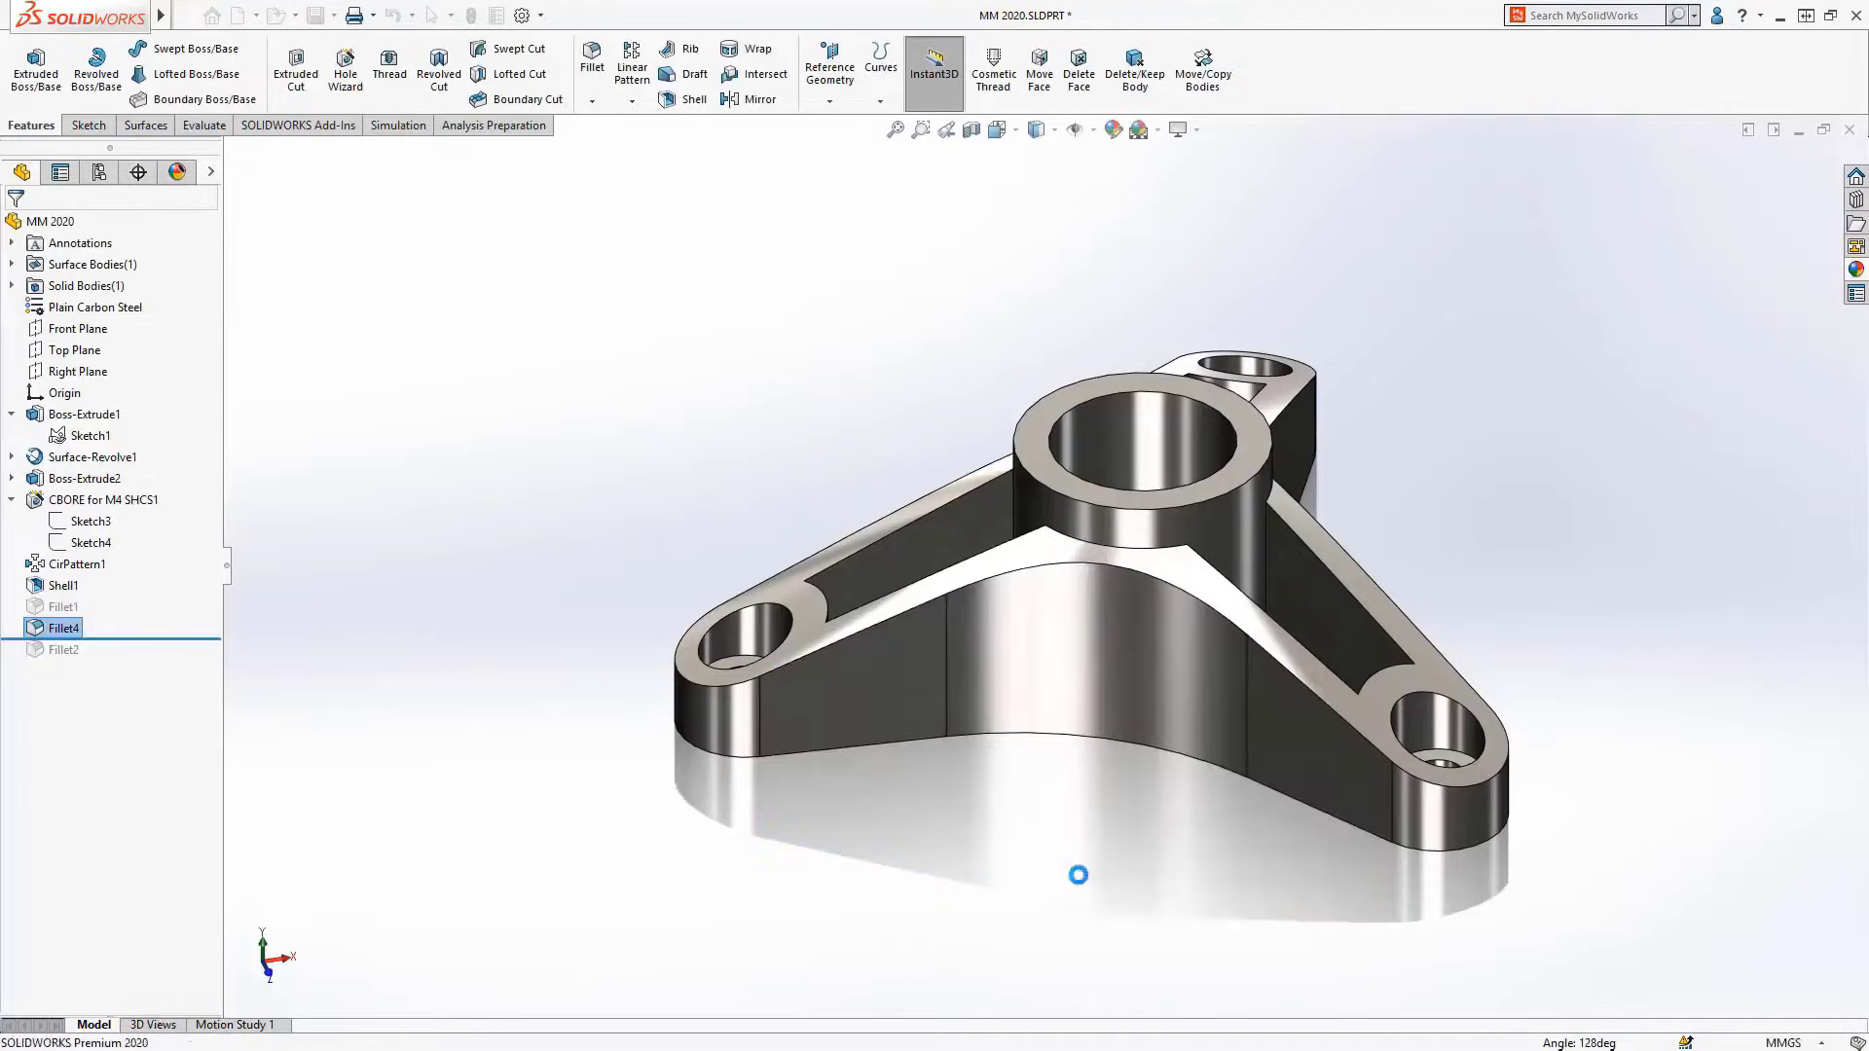
pyautogui.click(814, 774)
pyautogui.click(1093, 750)
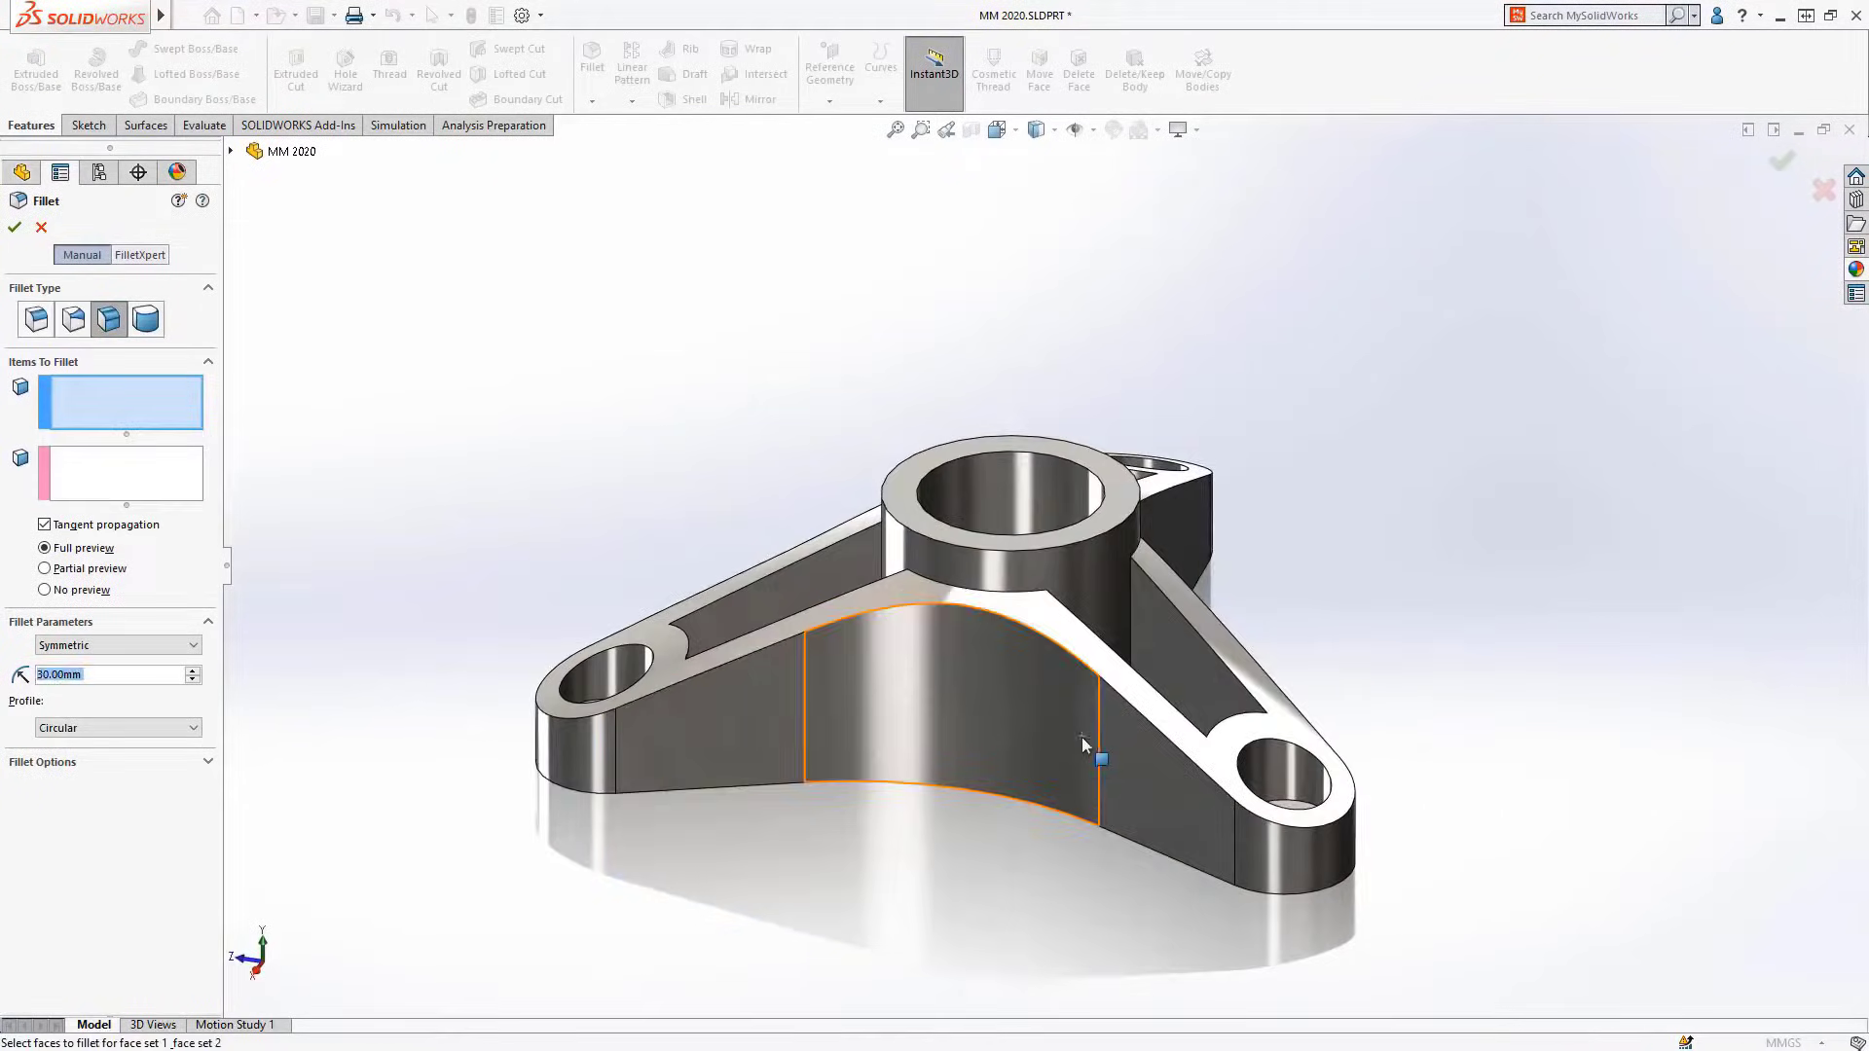
pyautogui.moveTo(1093, 750); pyautogui.dragTo(838, 697, button='middle')
pyautogui.press('Return')
# Repair Fillet2 by adding the Shell1 edges and removing missing references
pyautogui.moveTo(182, 683); pyautogui.dragTo(182, 703)
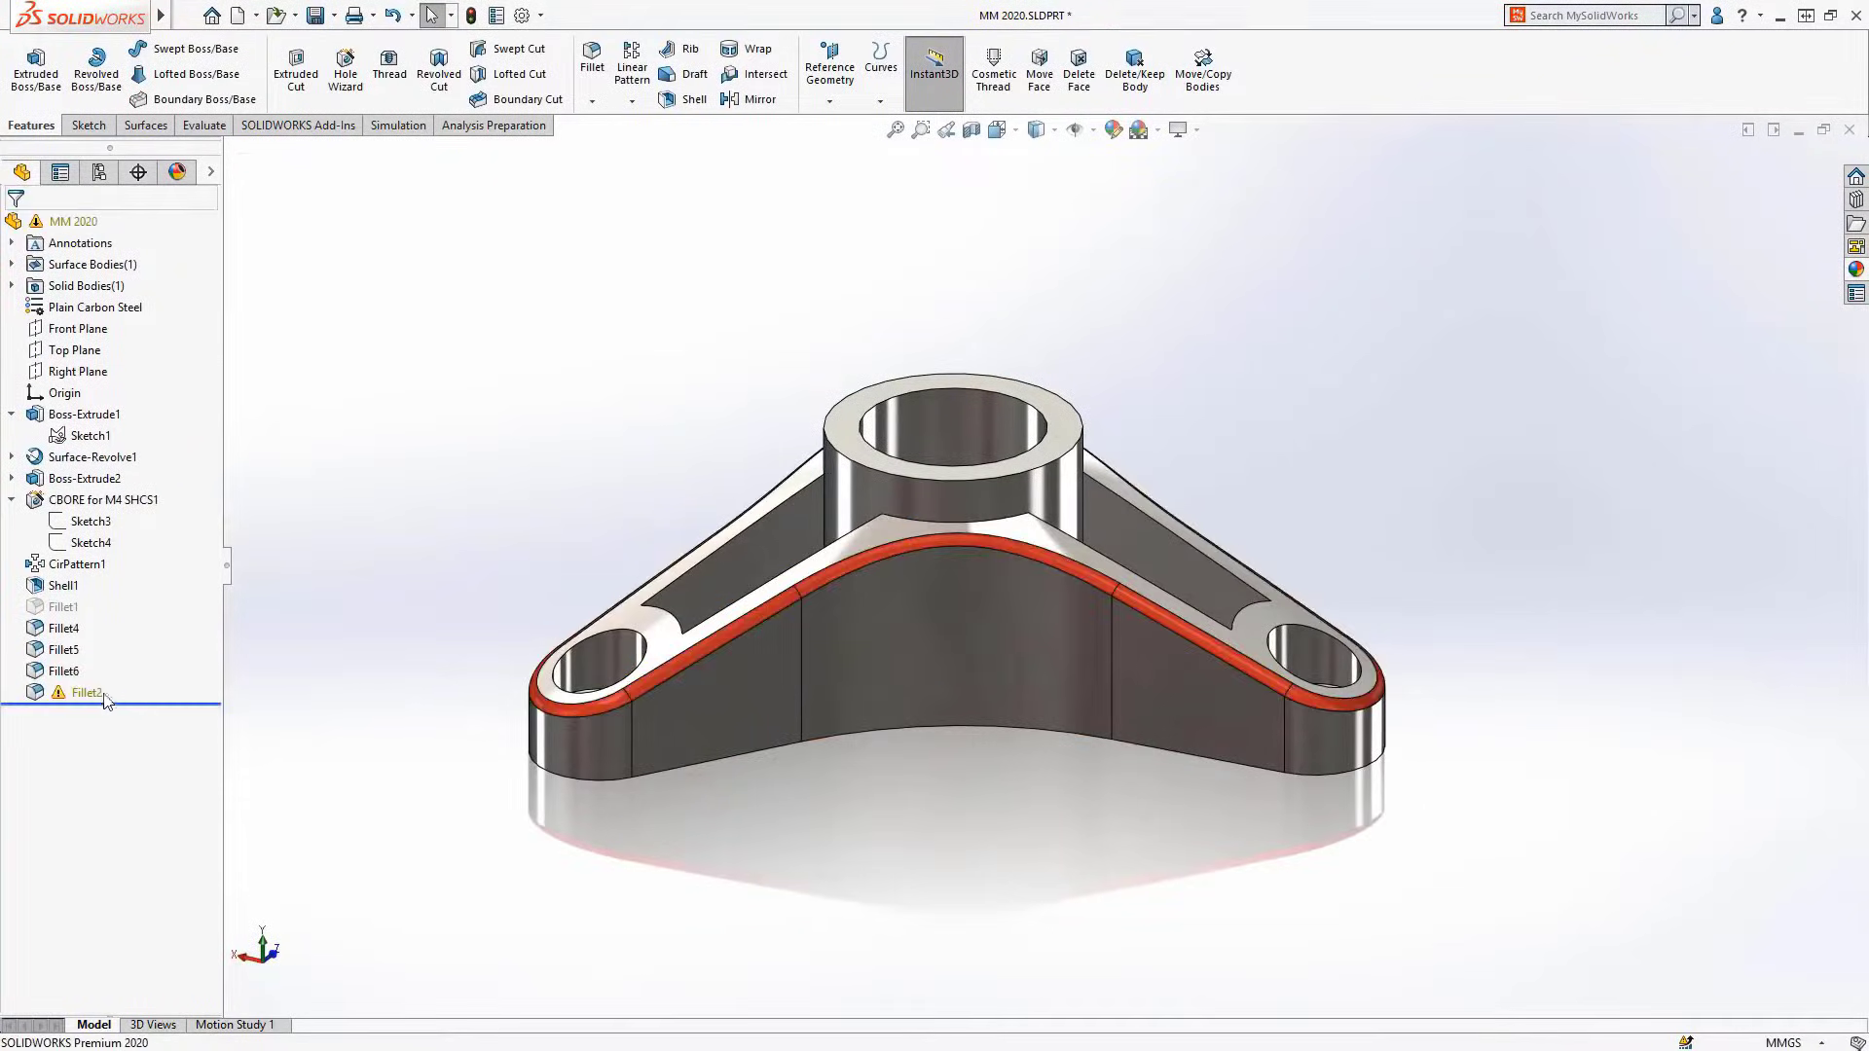
pyautogui.click(63, 692)
pyautogui.click(83, 661)
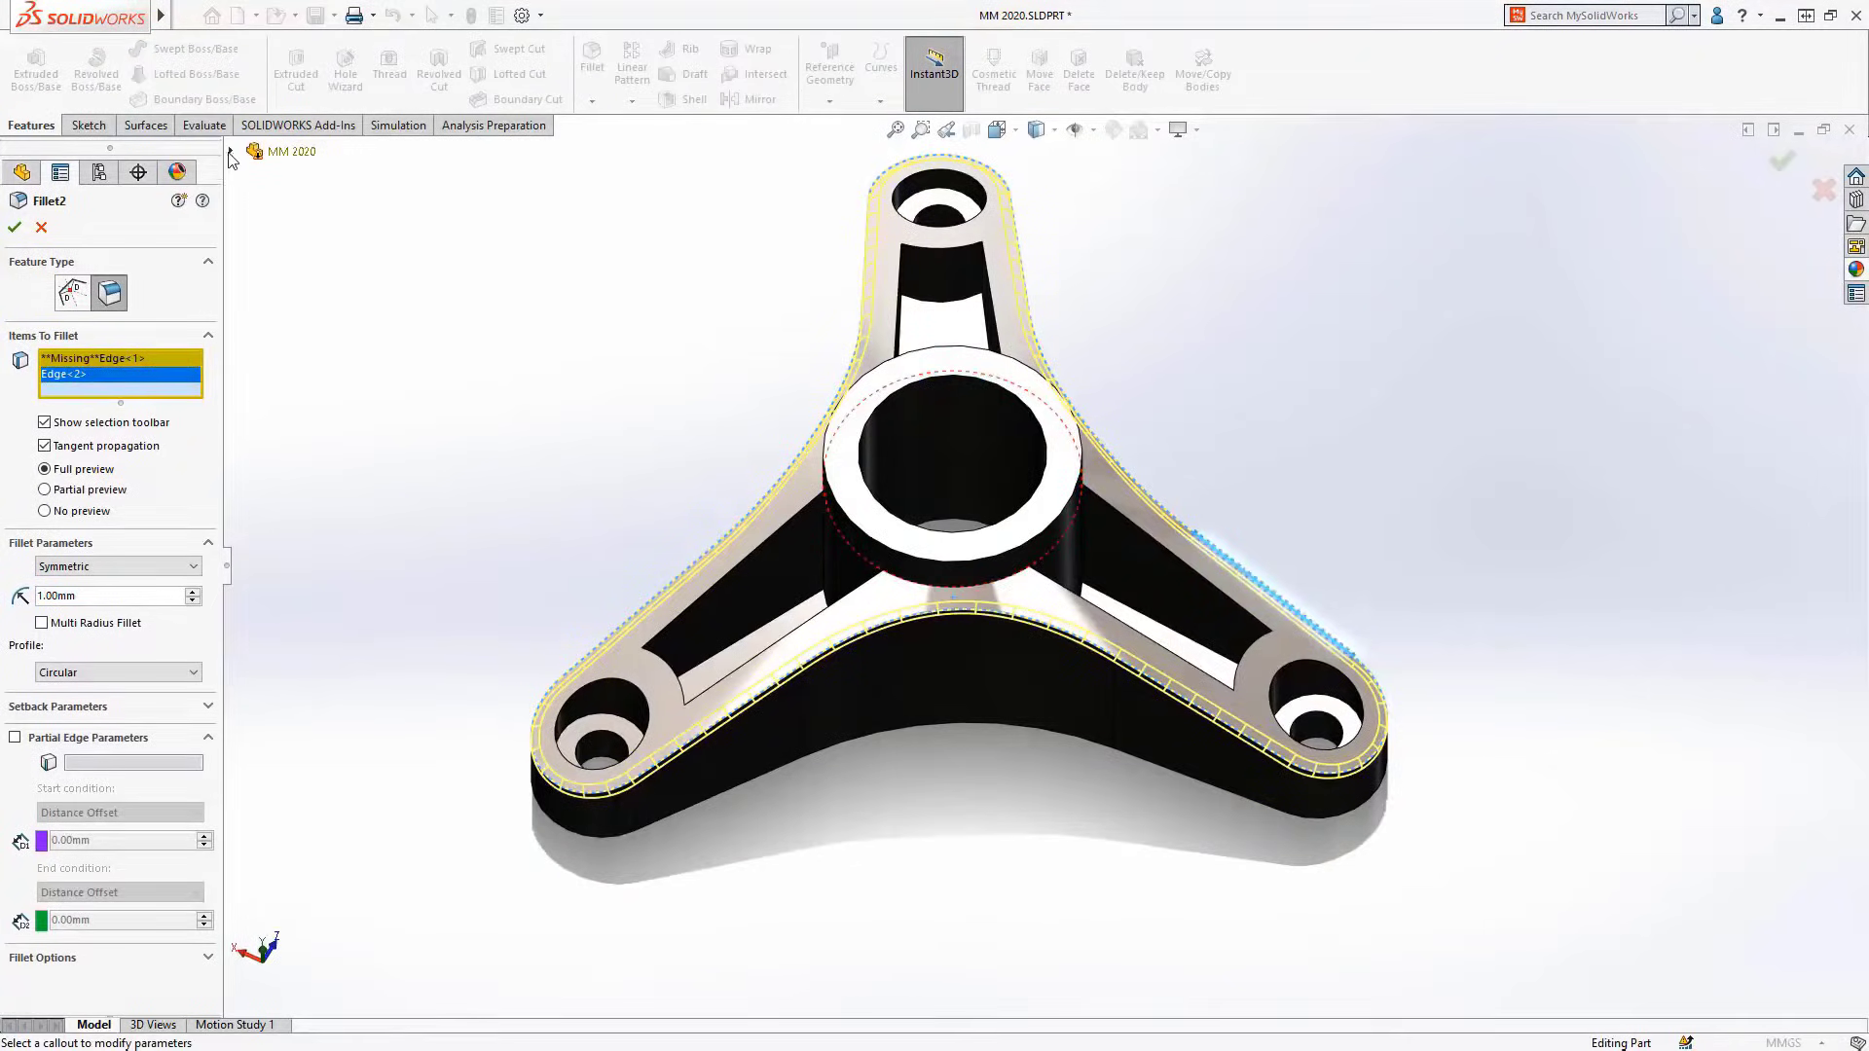
pyautogui.click(230, 151)
pyautogui.click(295, 451)
pyautogui.click(15, 226)
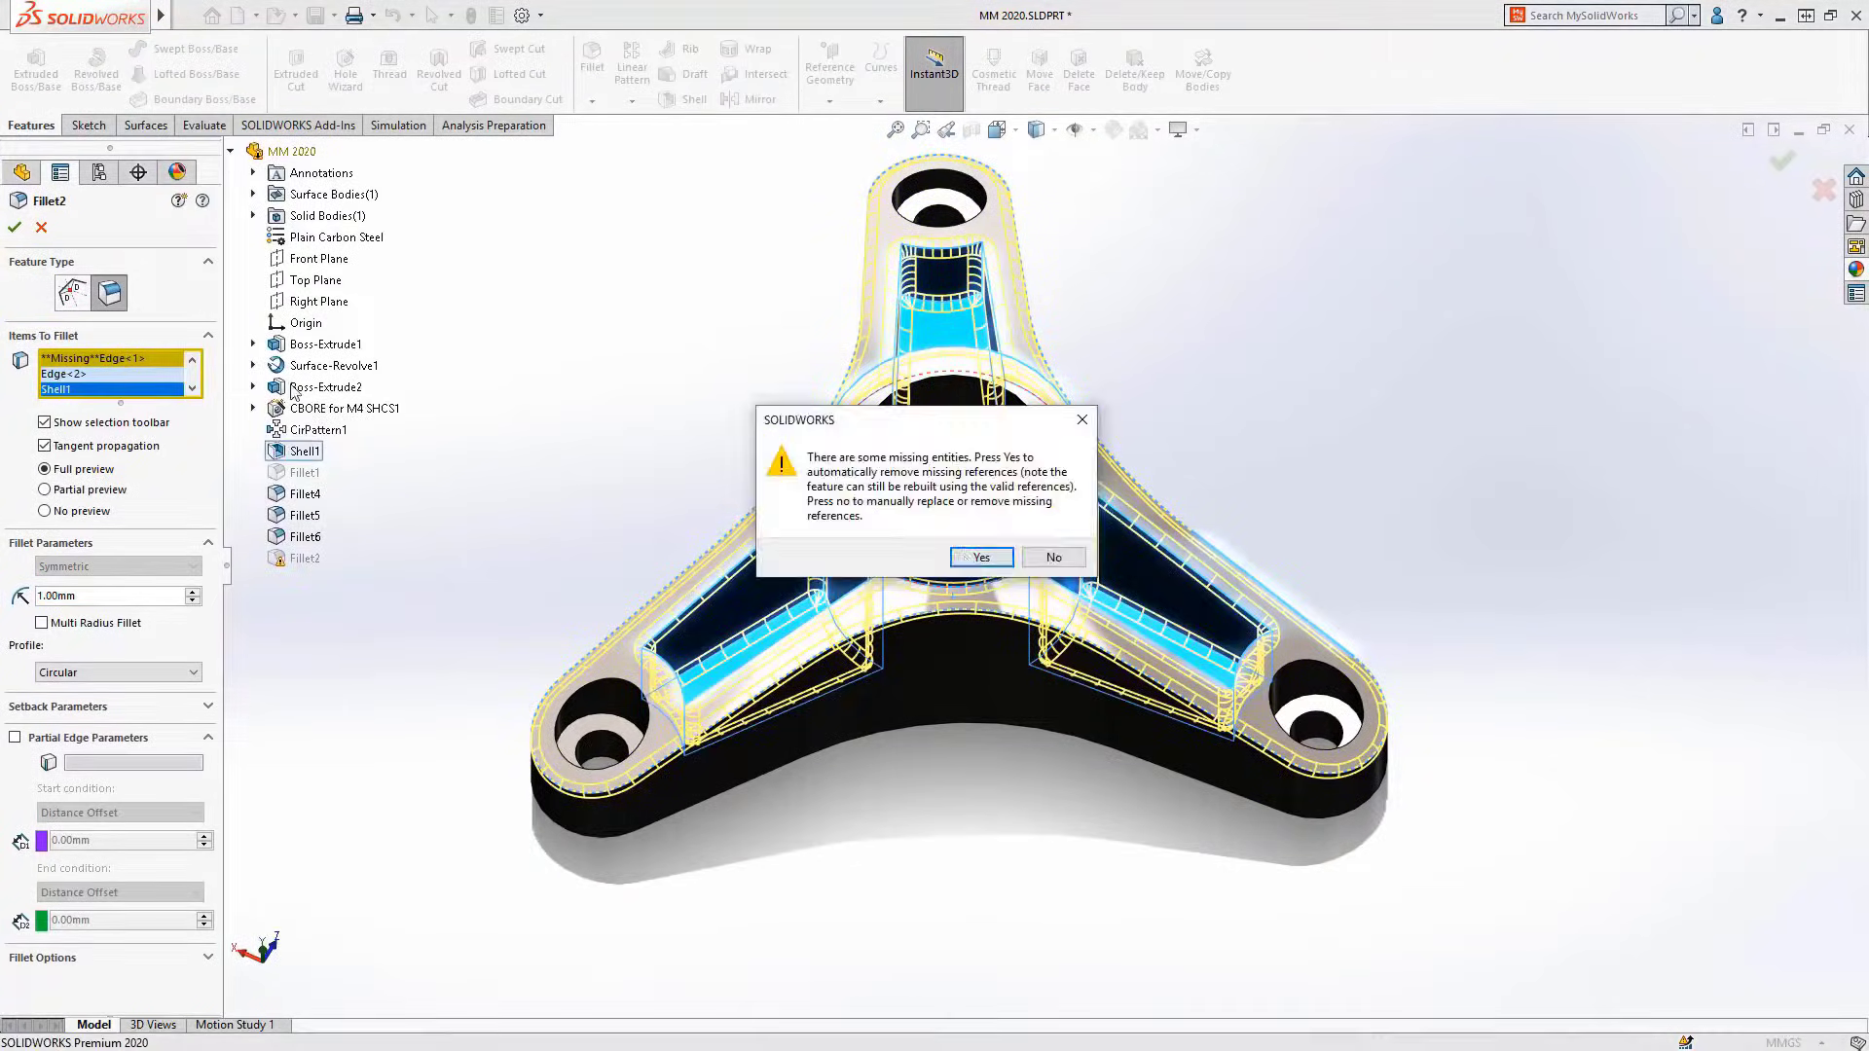
pyautogui.click(969, 548)
# Delete the boss's top ring face with Delete Face
pyautogui.moveTo(670, 489); pyautogui.dragTo(835, 521, button='middle')
pyautogui.click(832, 519)
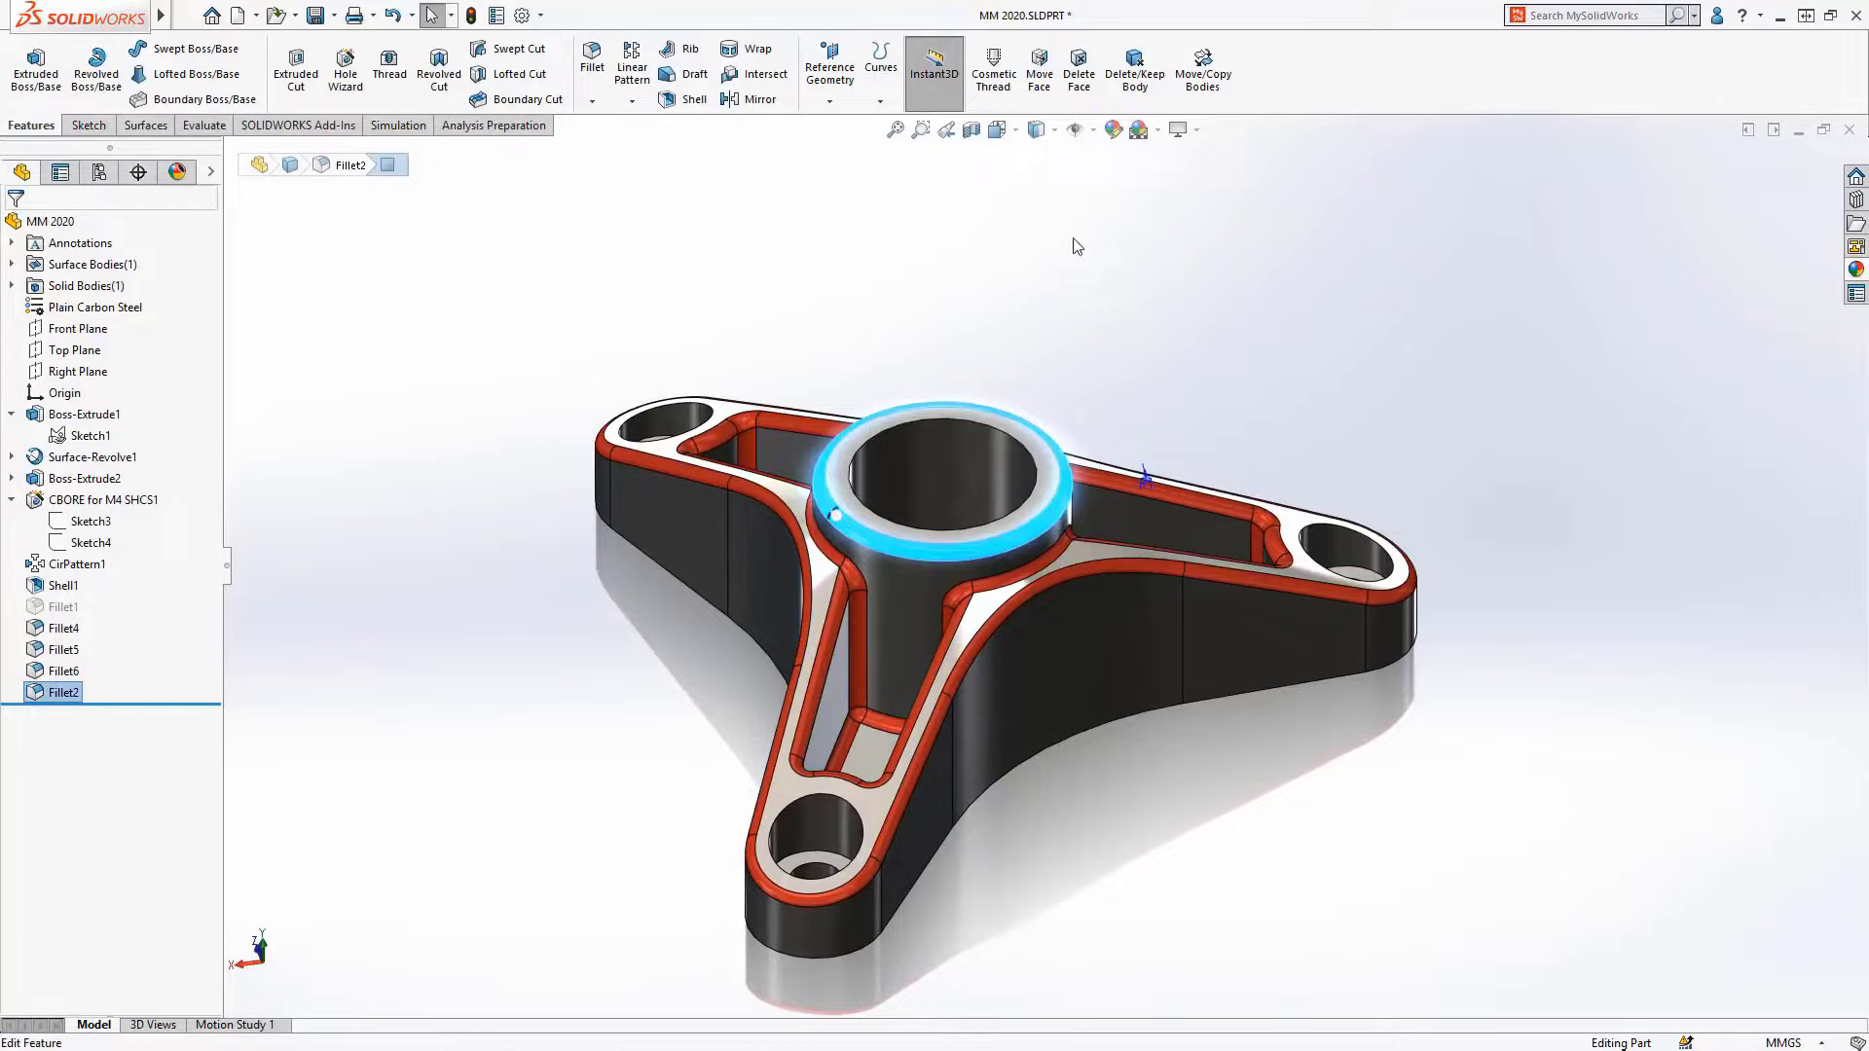
pyautogui.press('Delete')
pyautogui.press('Return')
pyautogui.moveTo(943, 292); pyautogui.dragTo(894, 454, button='middle')
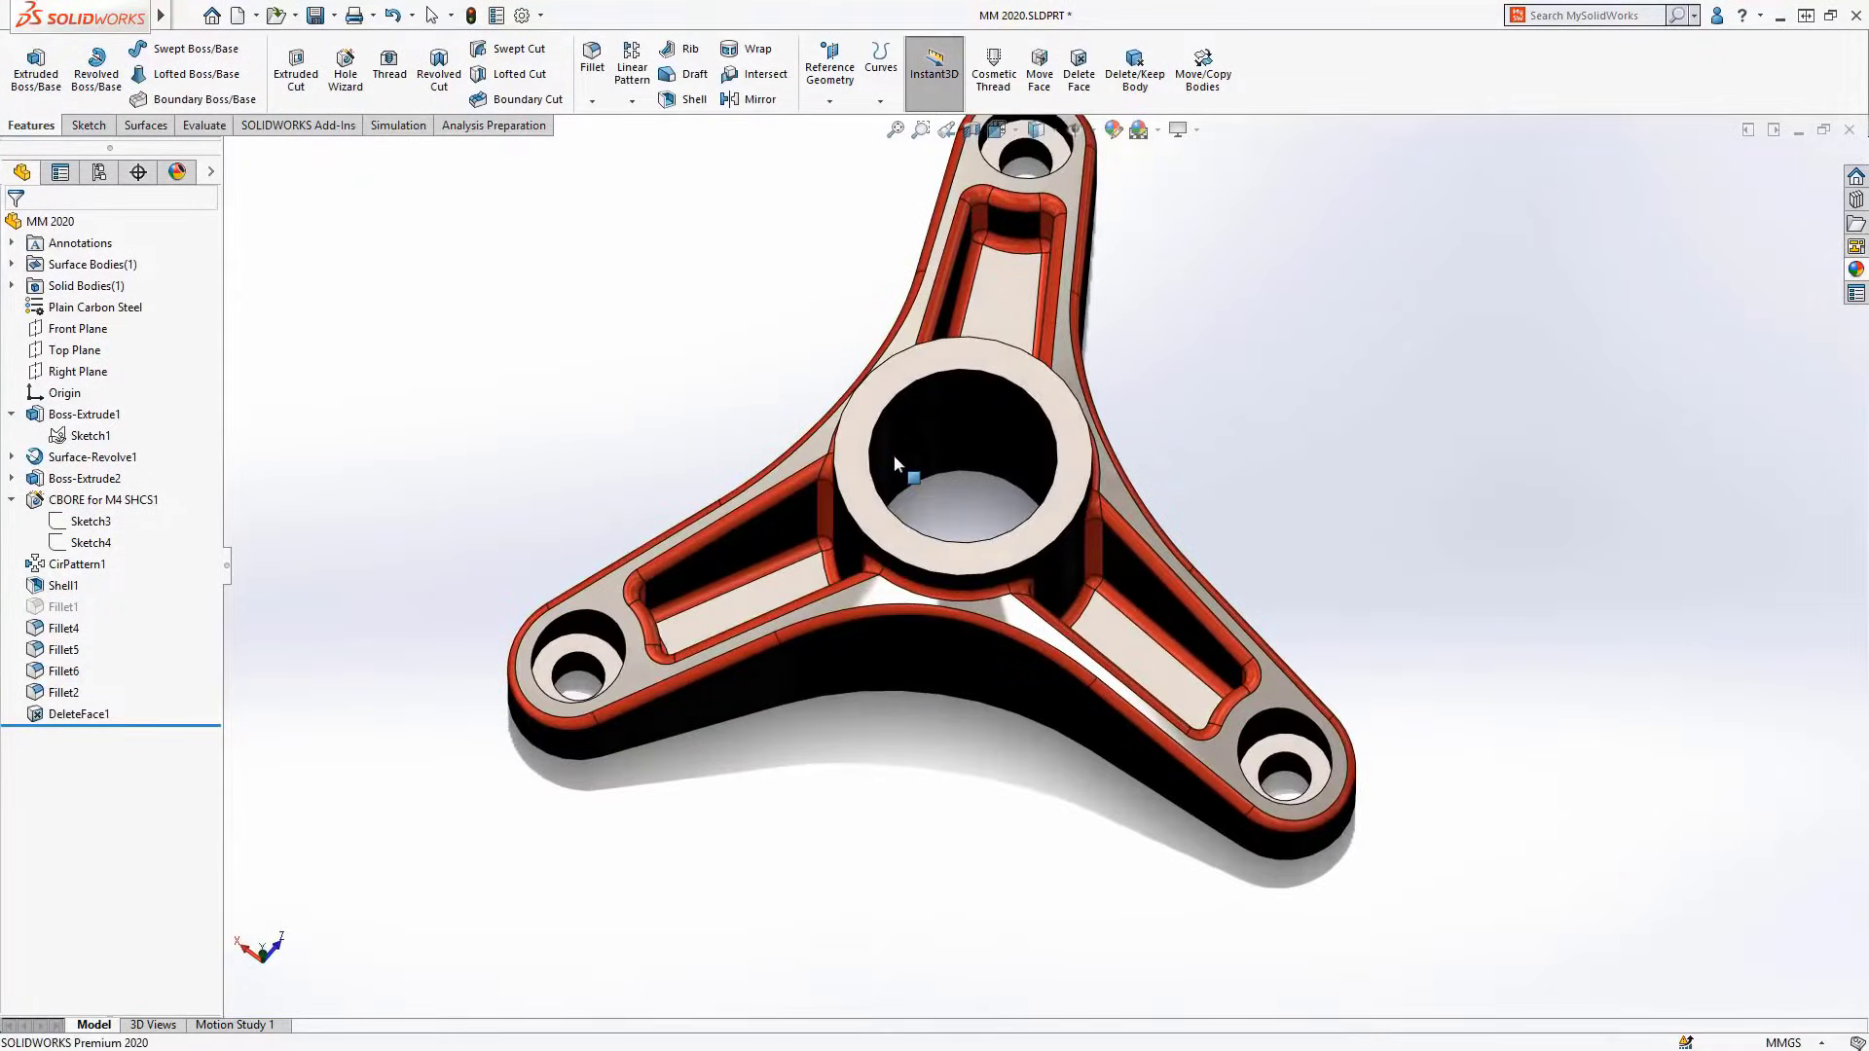
pyautogui.click(397, 125)
# Create the Static 1 static study for the spinner
pyautogui.click(21, 101)
pyautogui.click(33, 123)
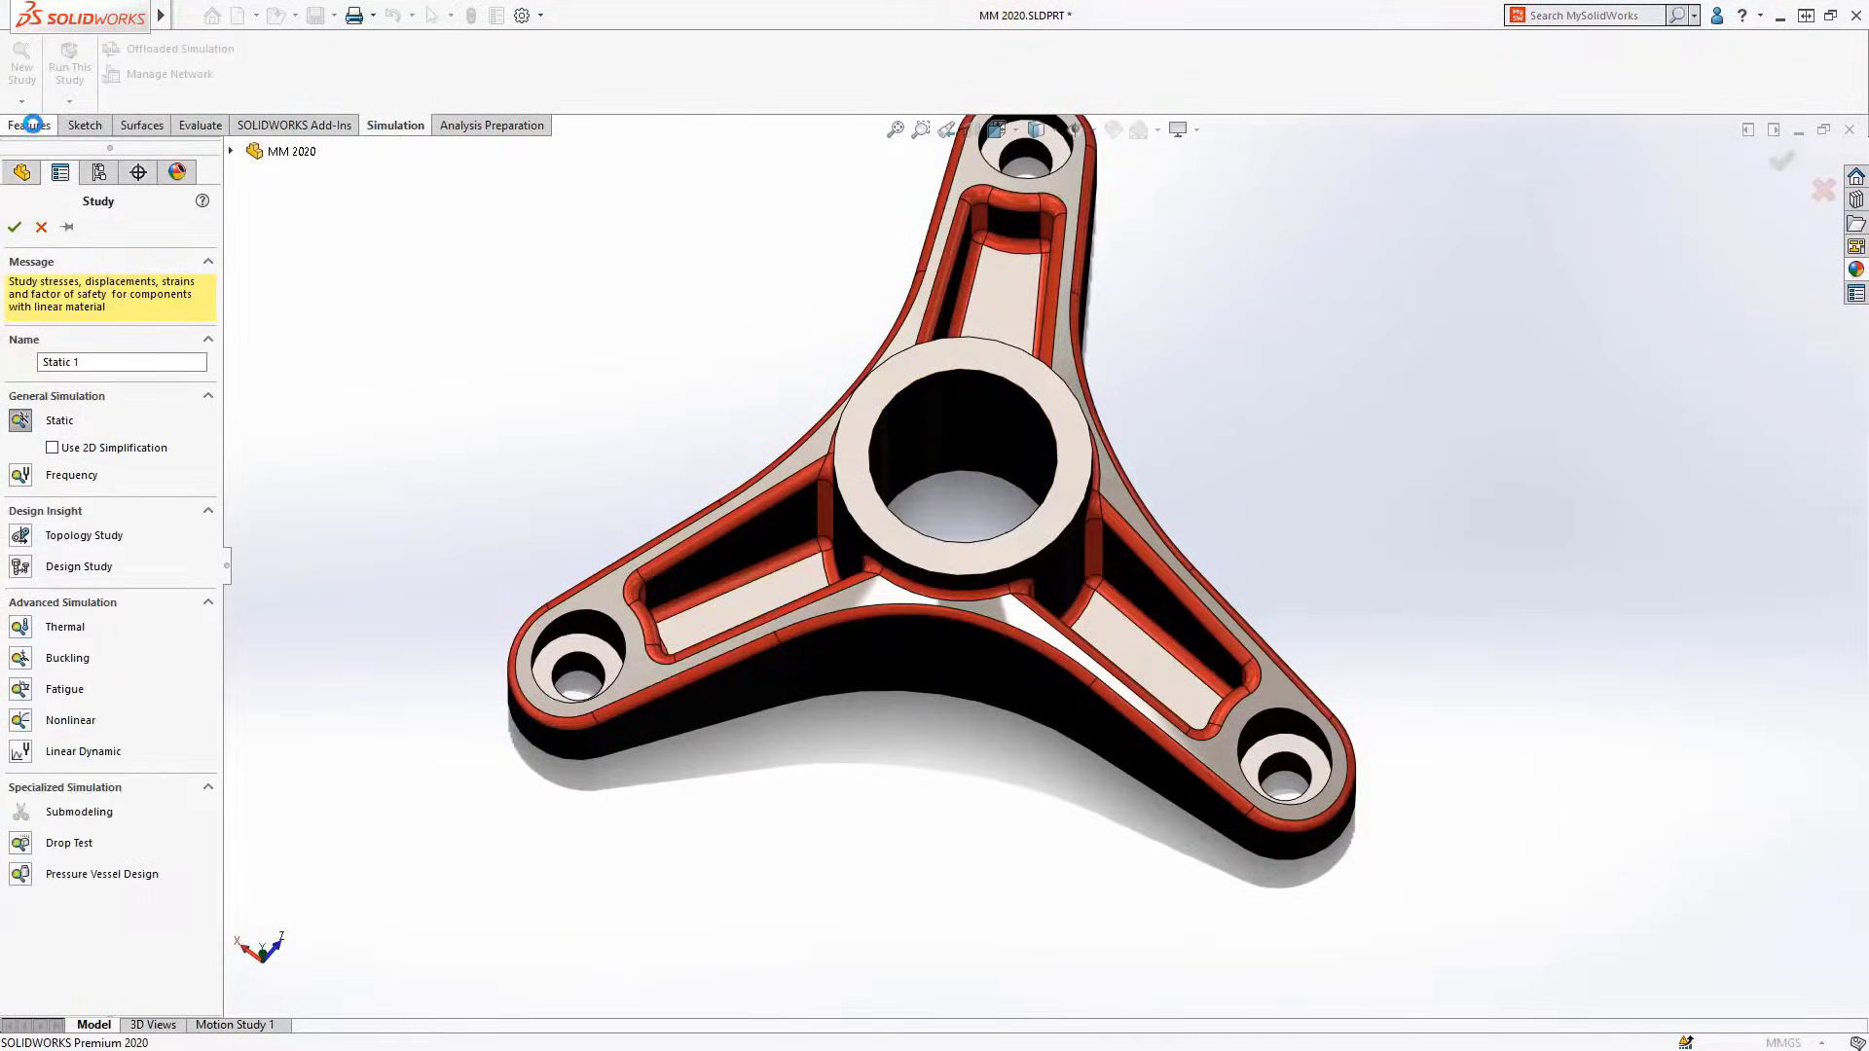
pyautogui.click(15, 230)
# Apply a Fixed Geometry fixture to the spinner's three outer hole faces
pyautogui.rightClick(59, 518)
pyautogui.click(107, 567)
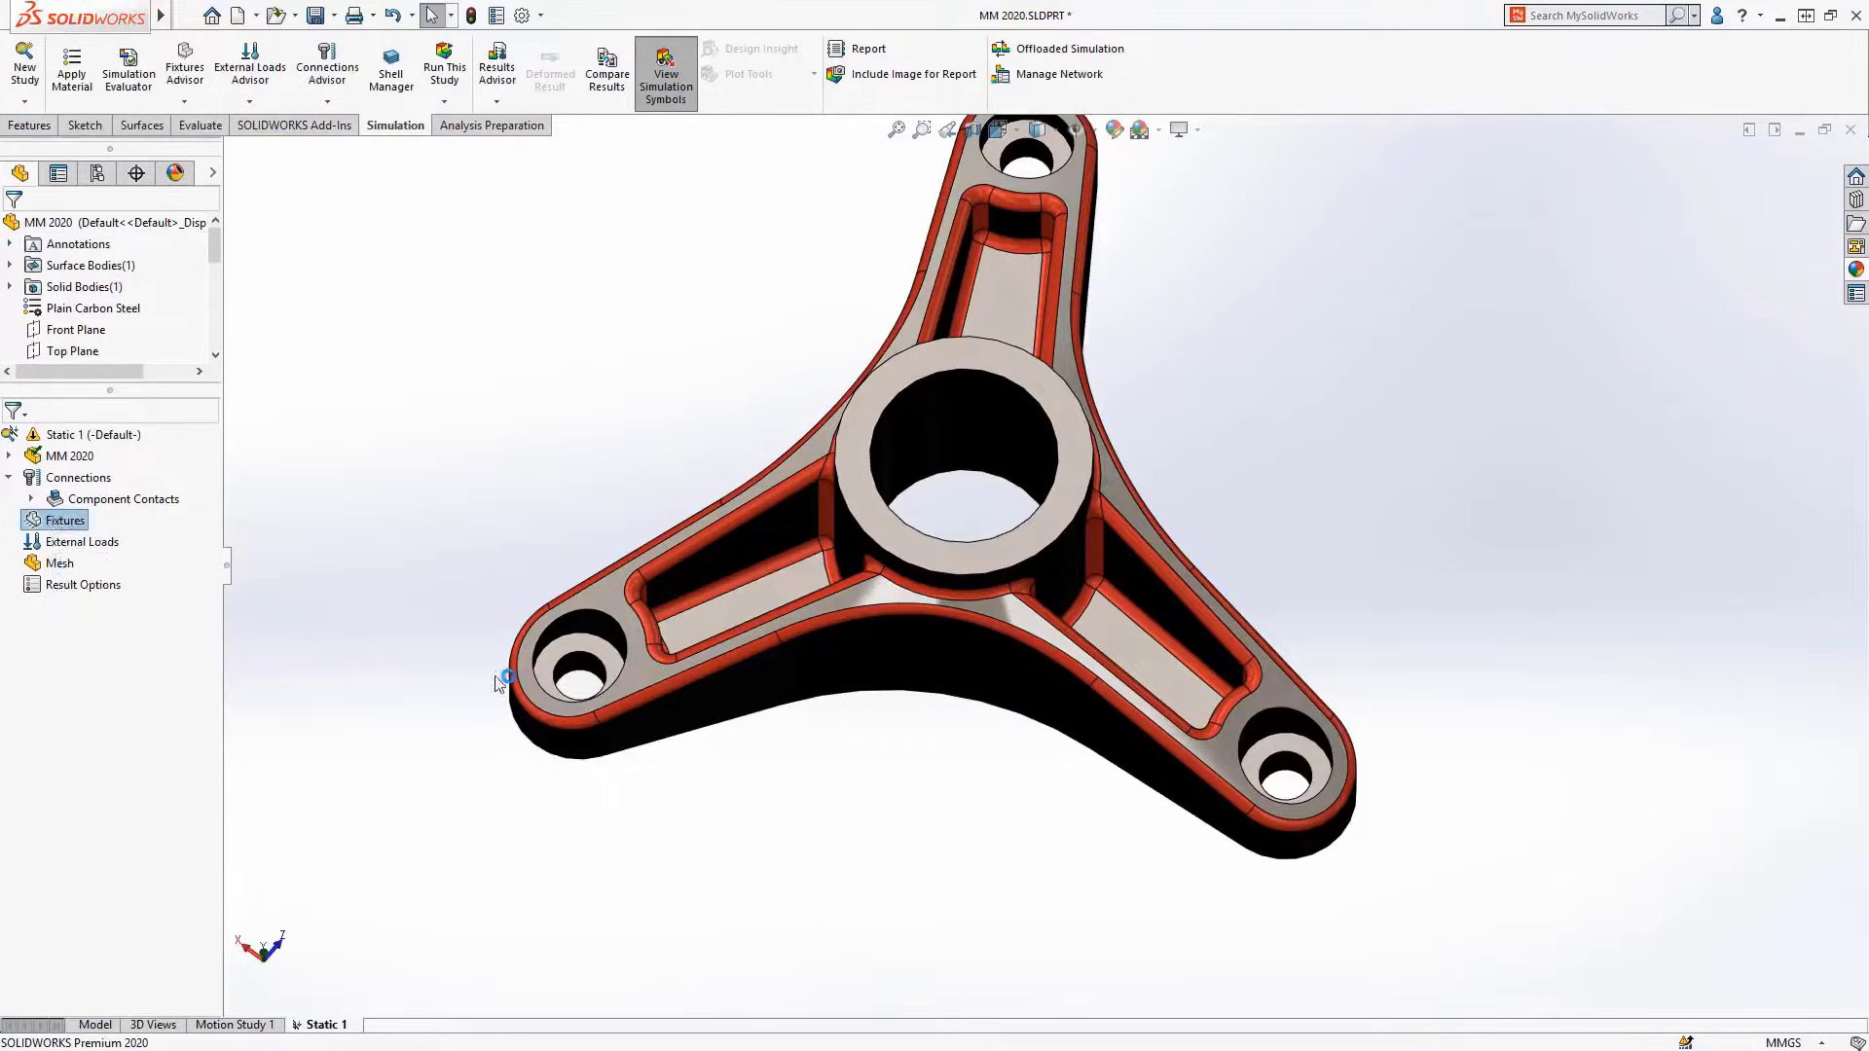
pyautogui.click(582, 672)
pyautogui.keyDown('ctrl'); pyautogui.moveTo(954, 394); pyautogui.dragTo(920, 467, button='middle'); pyautogui.keyUp('ctrl')
pyautogui.click(992, 222)
pyautogui.click(1253, 837)
pyautogui.click(13, 228)
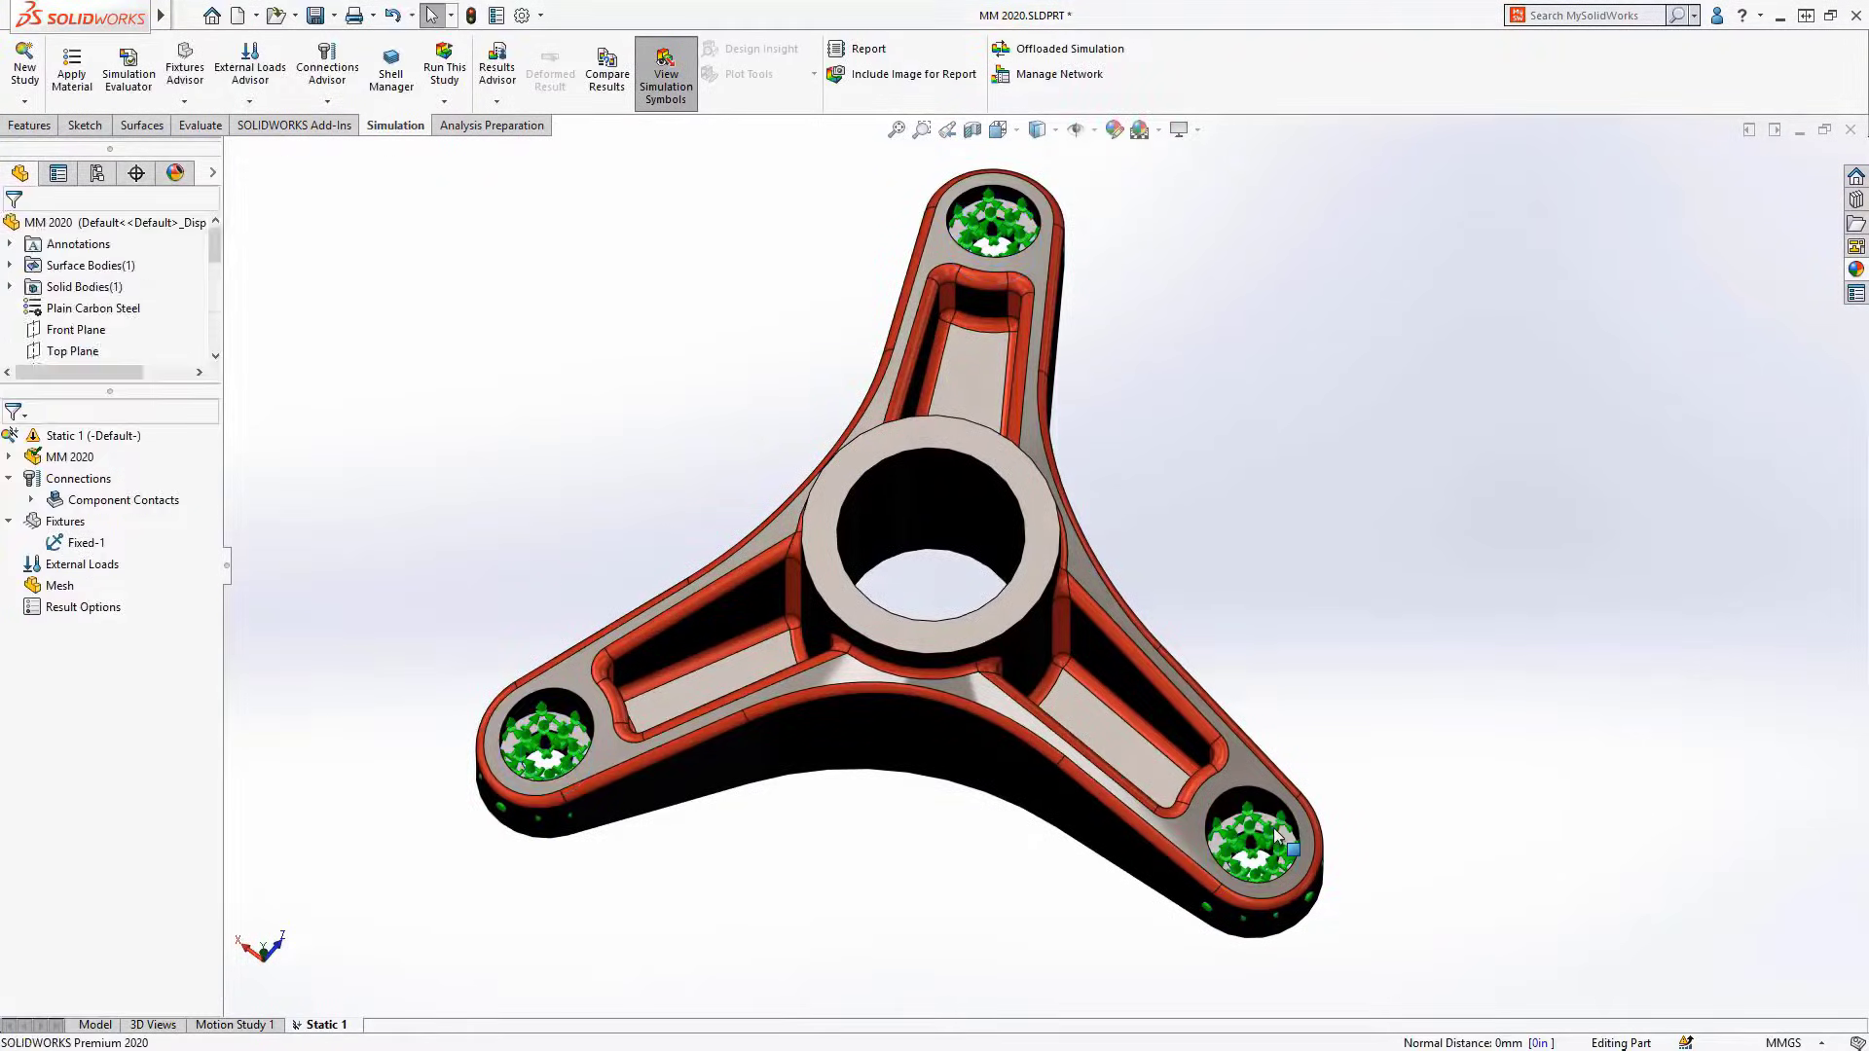
# Start a Force load on the central bore face
pyautogui.rightClick(119, 575)
pyautogui.click(171, 130)
pyautogui.click(929, 501)
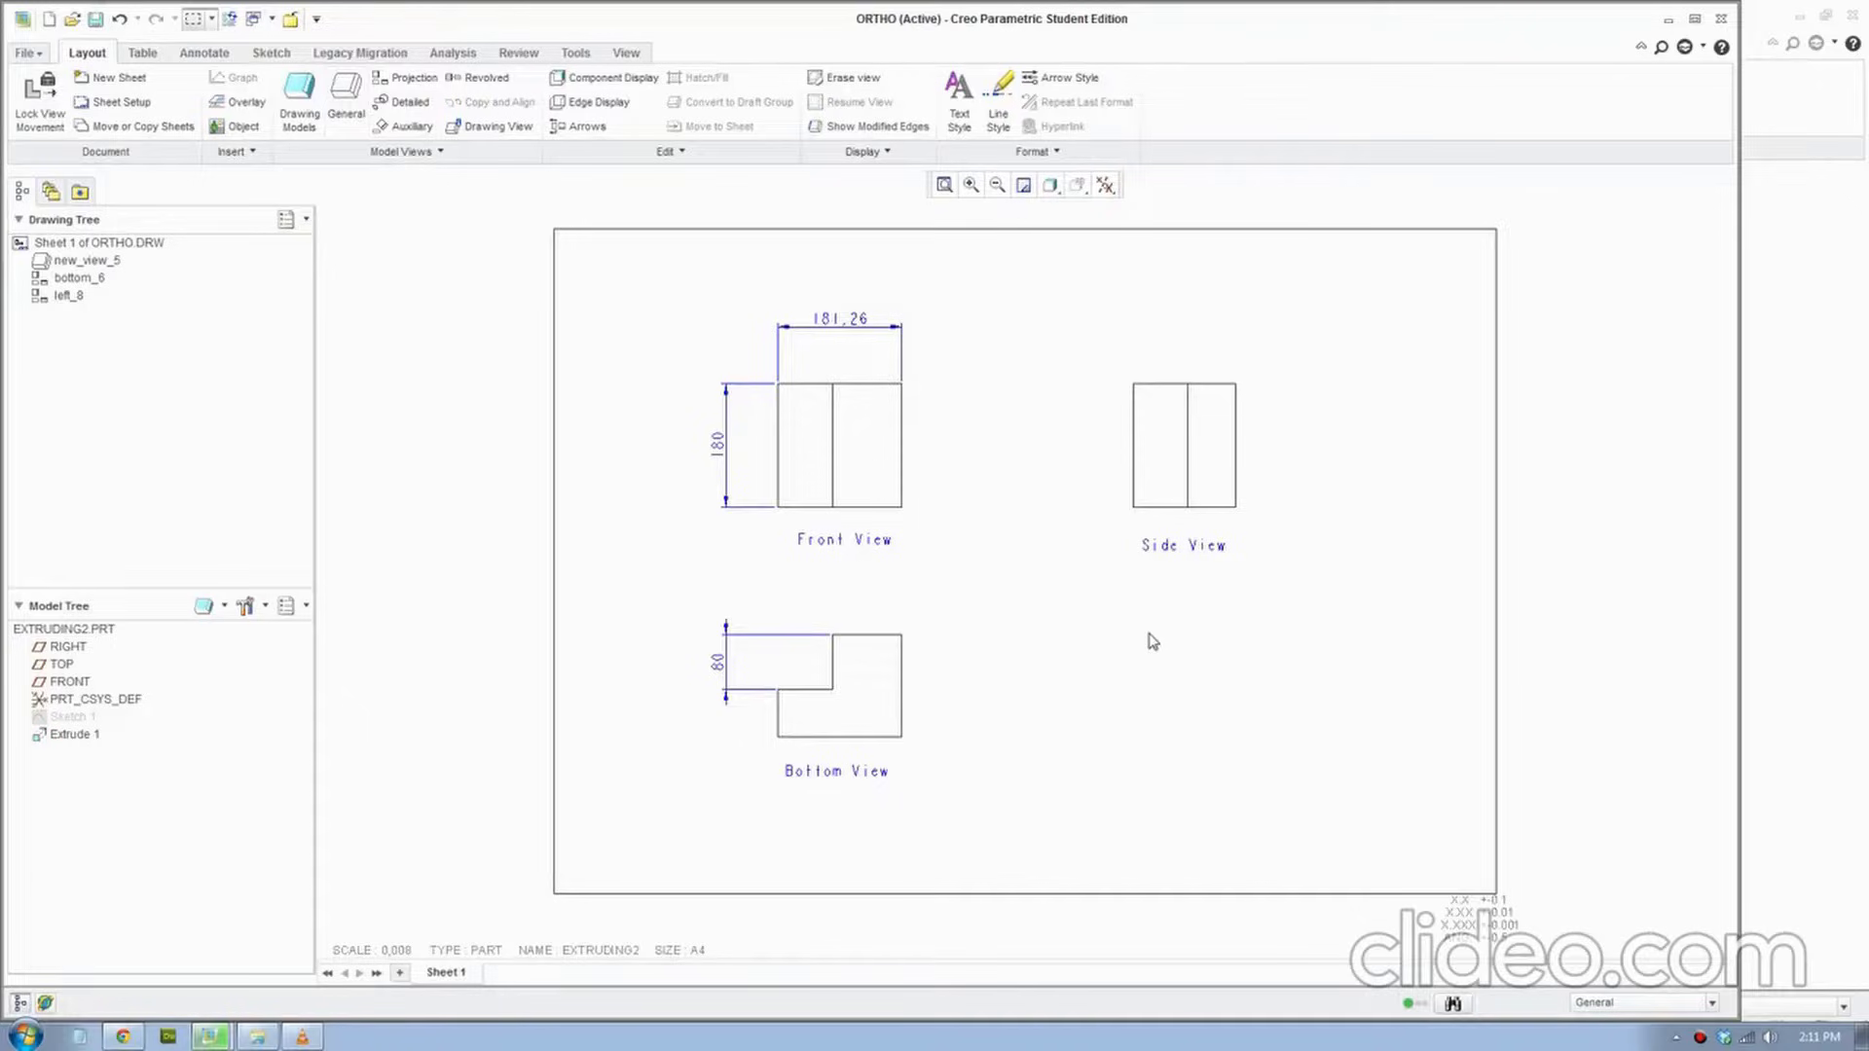
# Insert a general view with no combined state beside the Bottom view, accept it, and position it
pyautogui.rightClick(1151, 640)
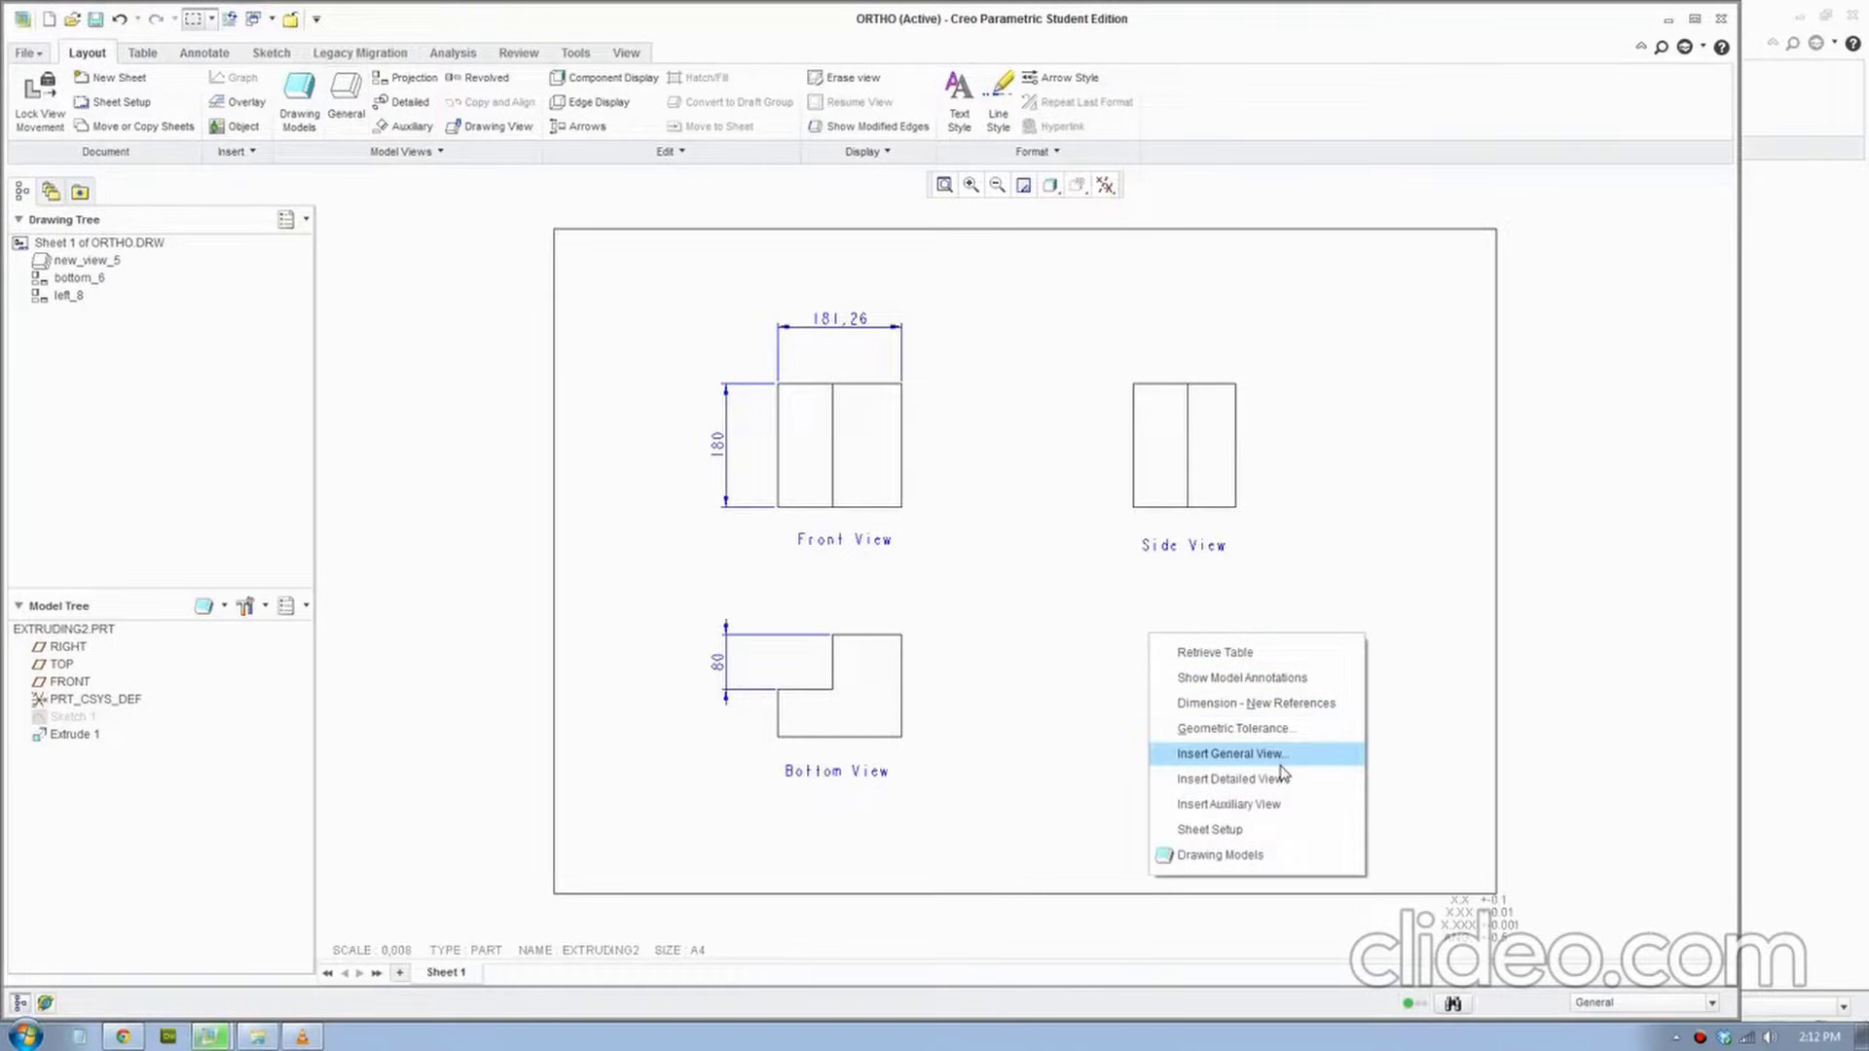
pyautogui.click(1230, 754)
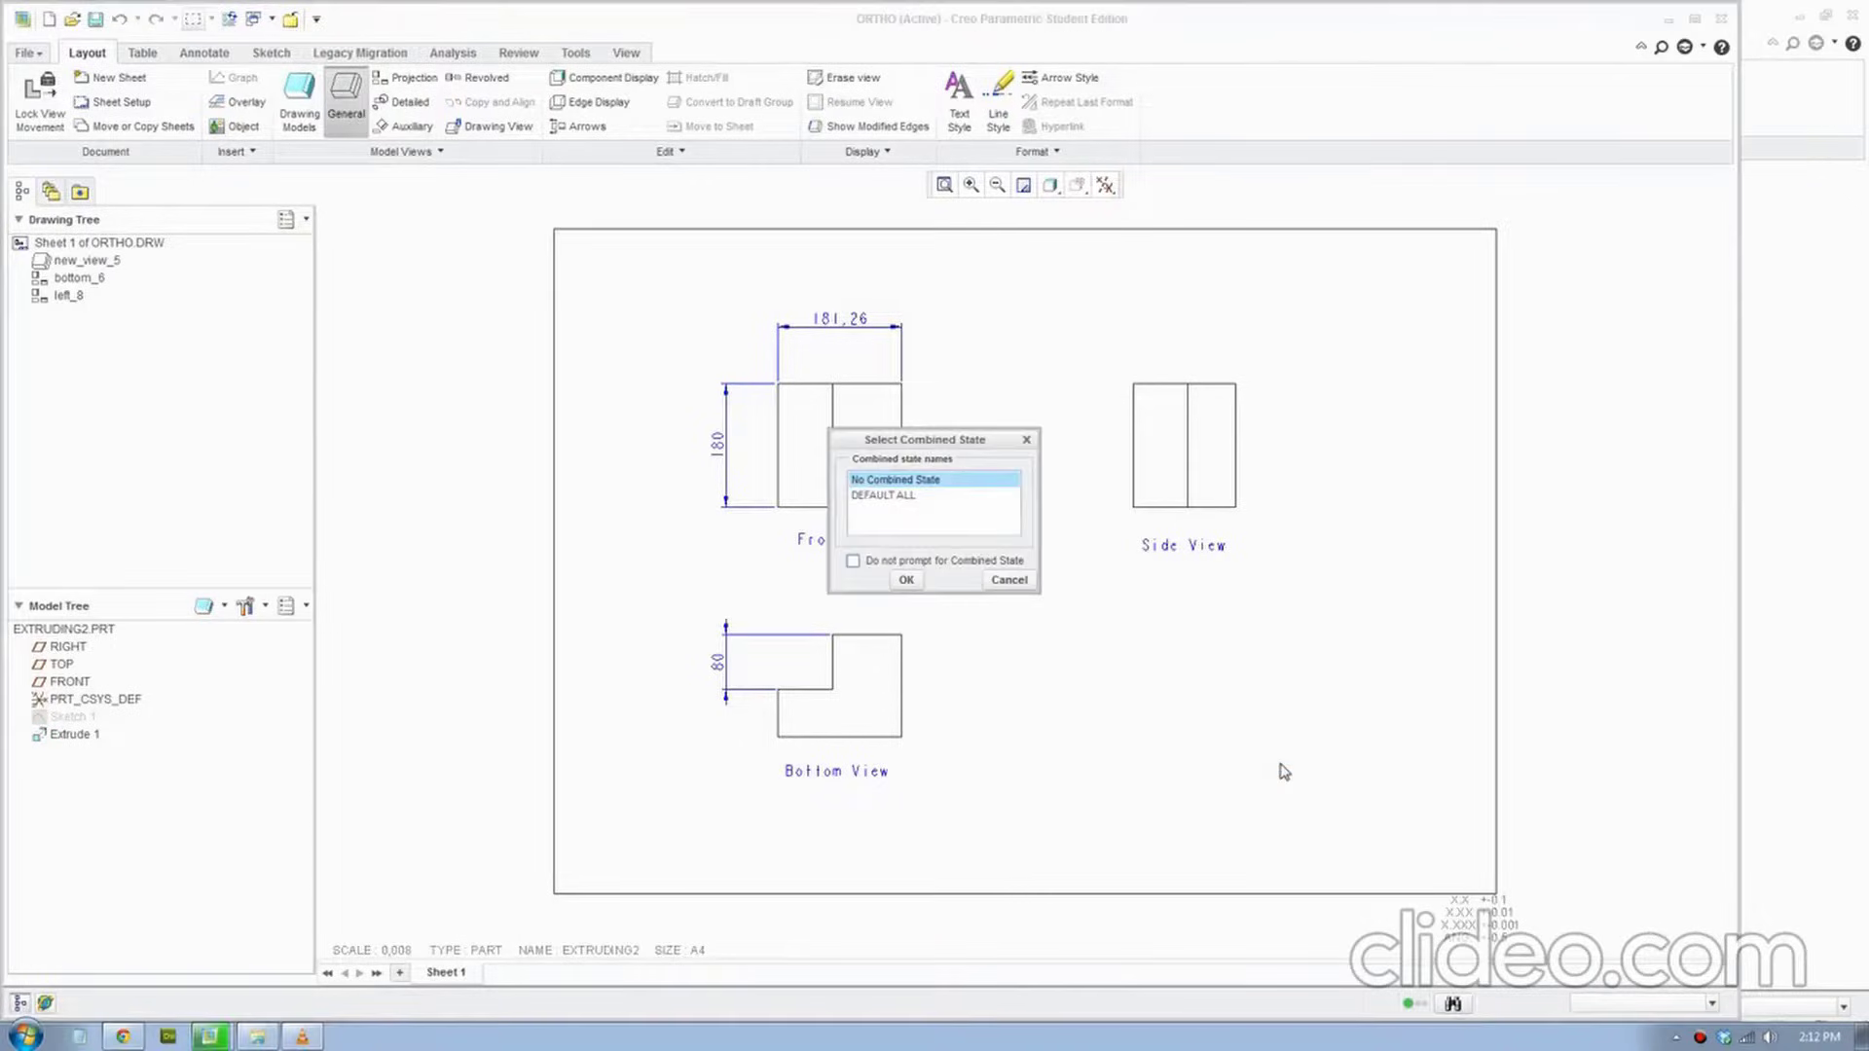
pyautogui.press('Escape')
pyautogui.rightClick(1132, 650)
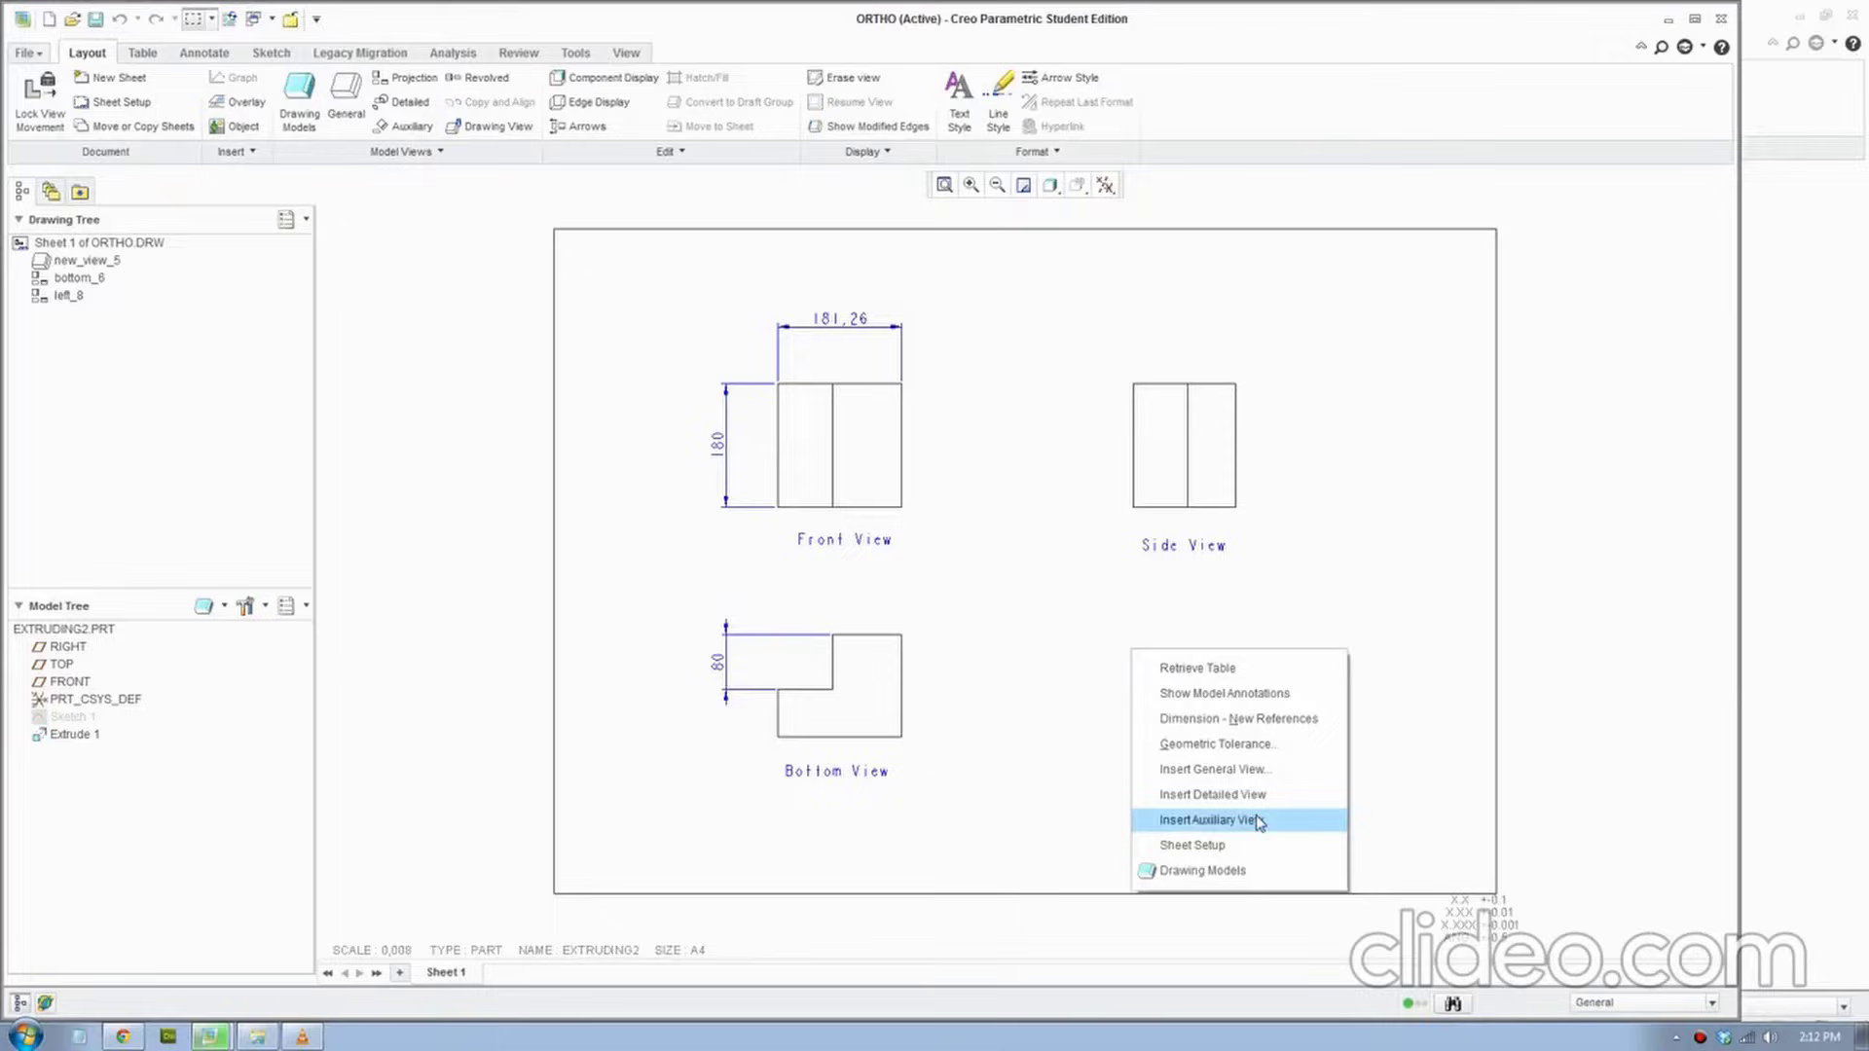
pyautogui.click(1240, 770)
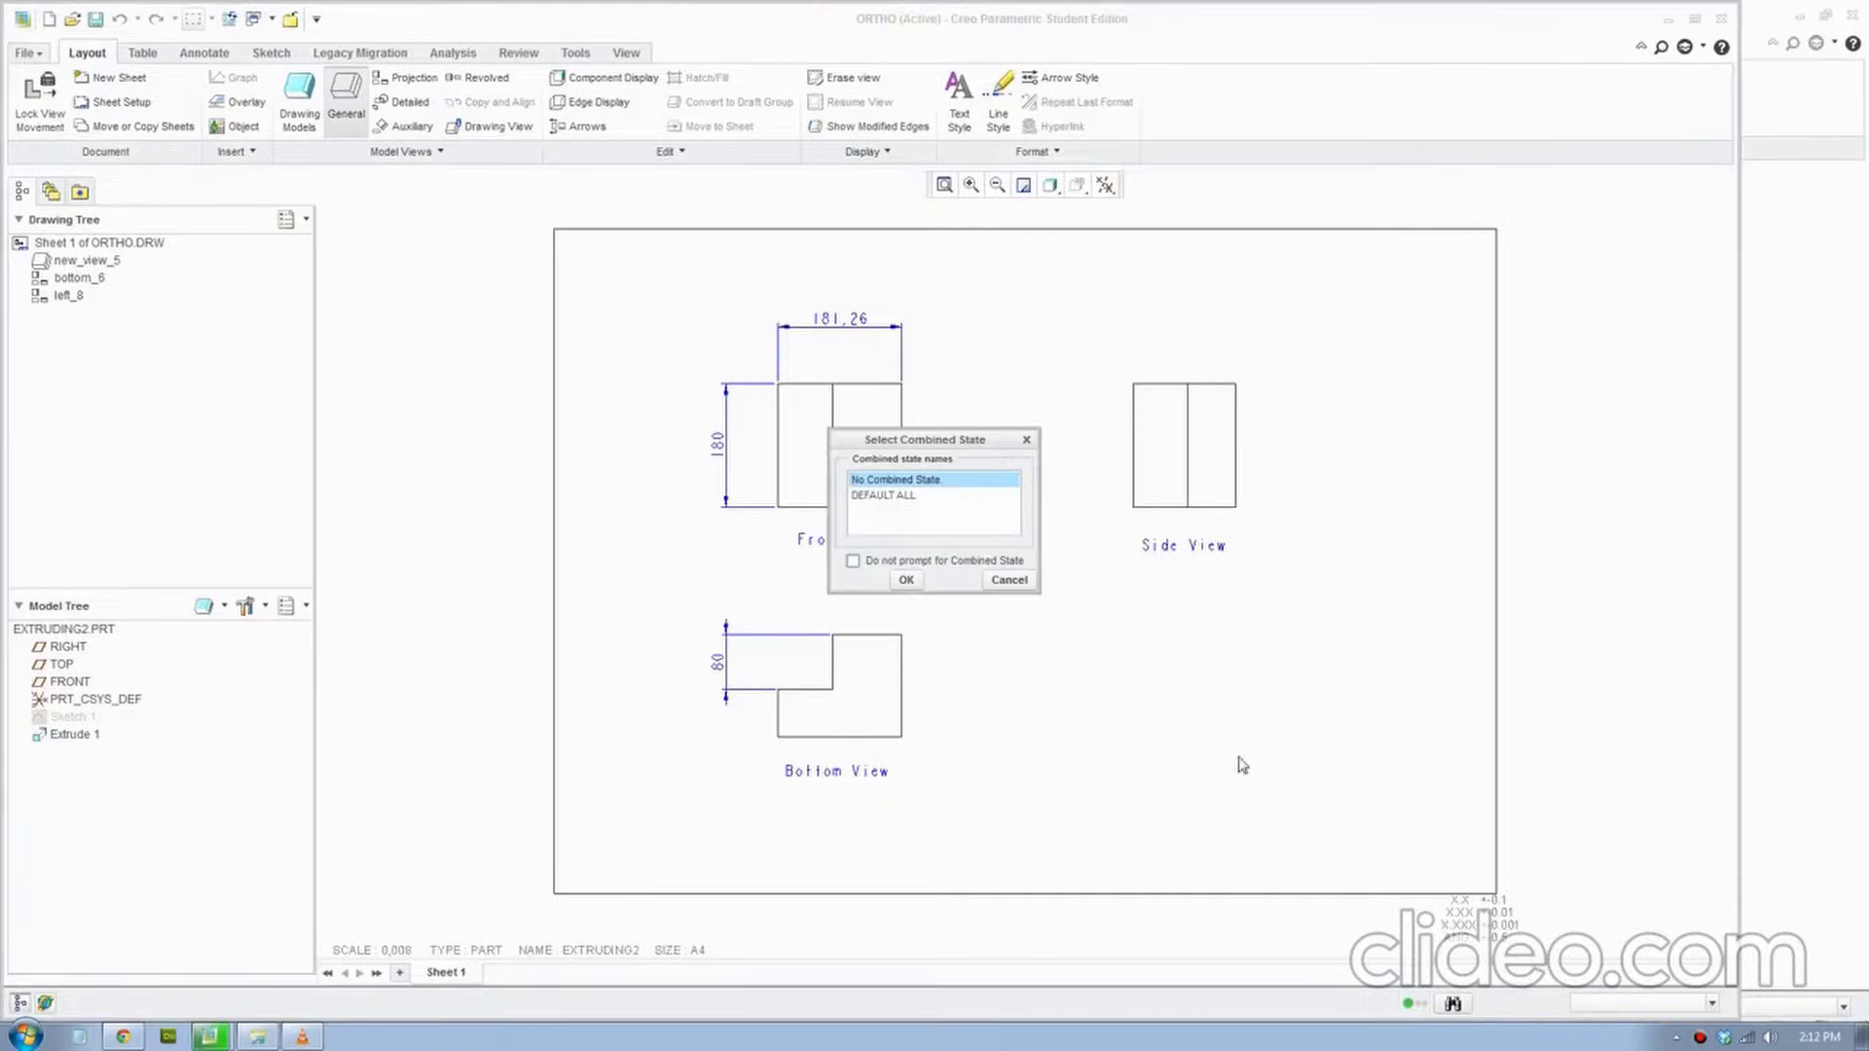
pyautogui.click(909, 581)
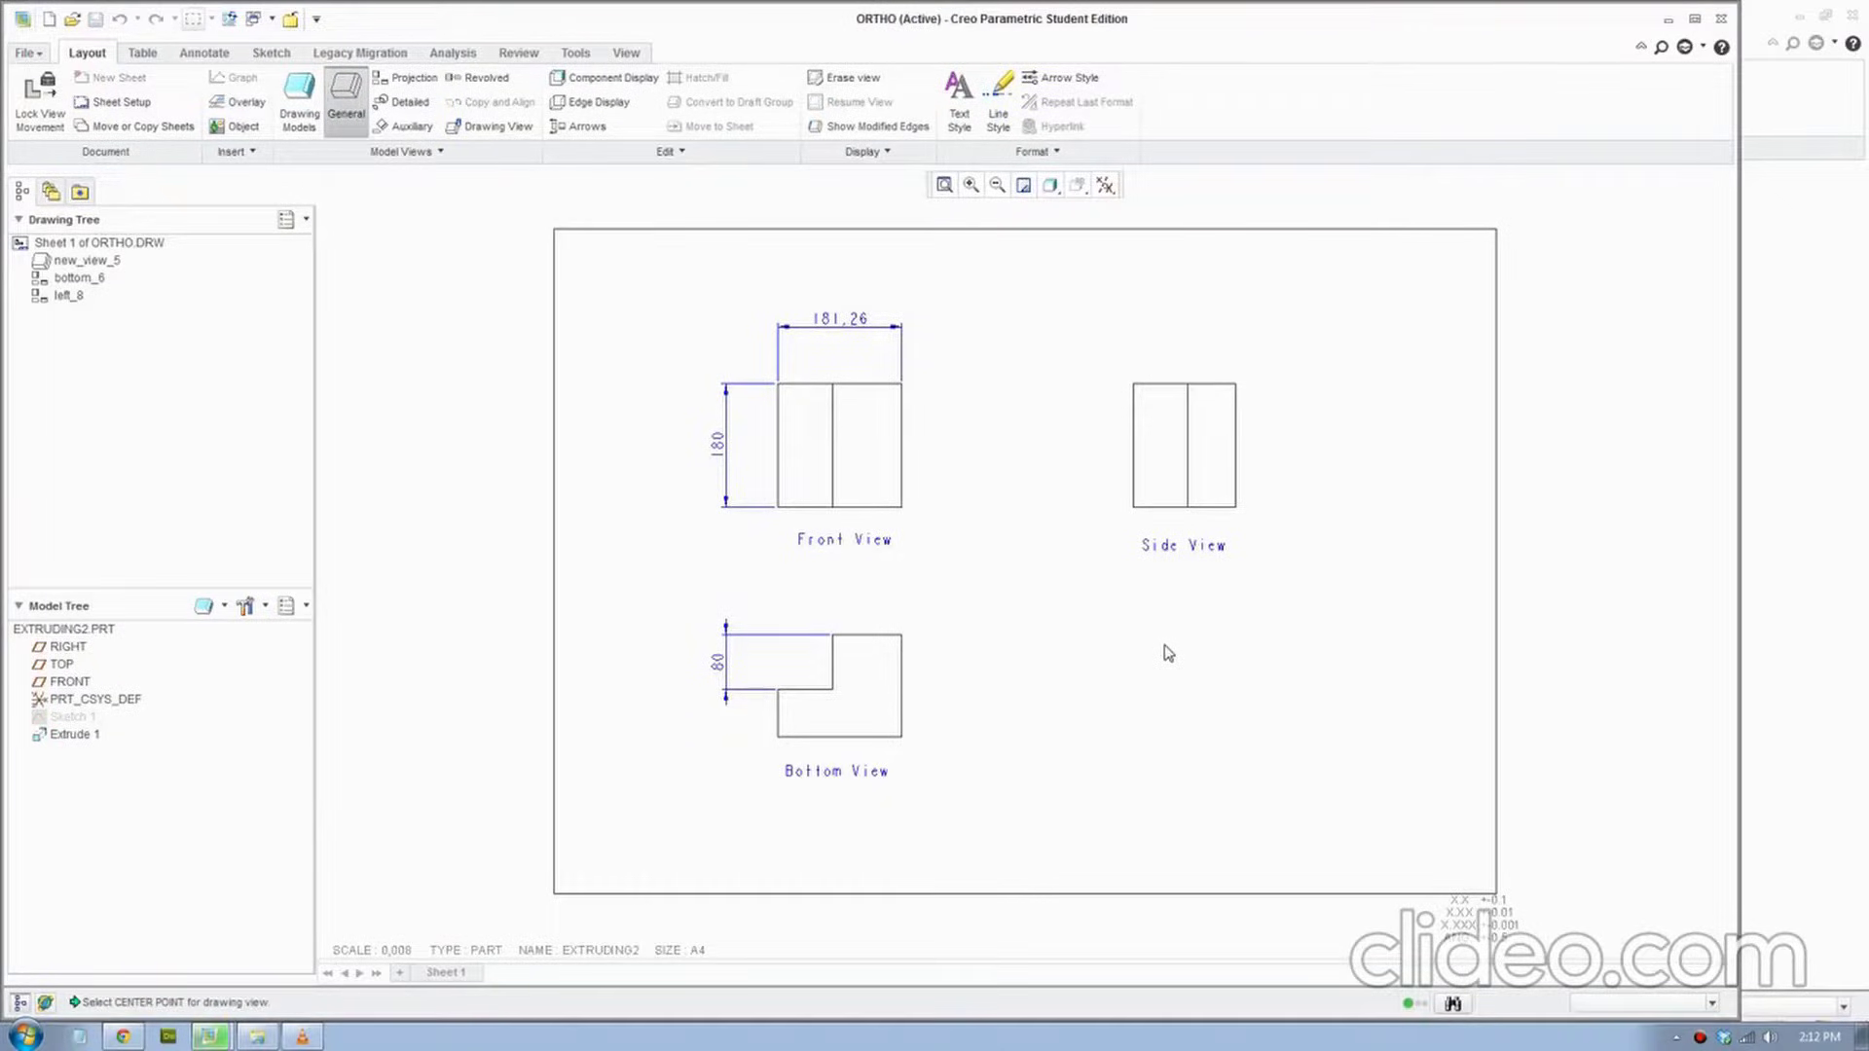
pyautogui.click(1132, 654)
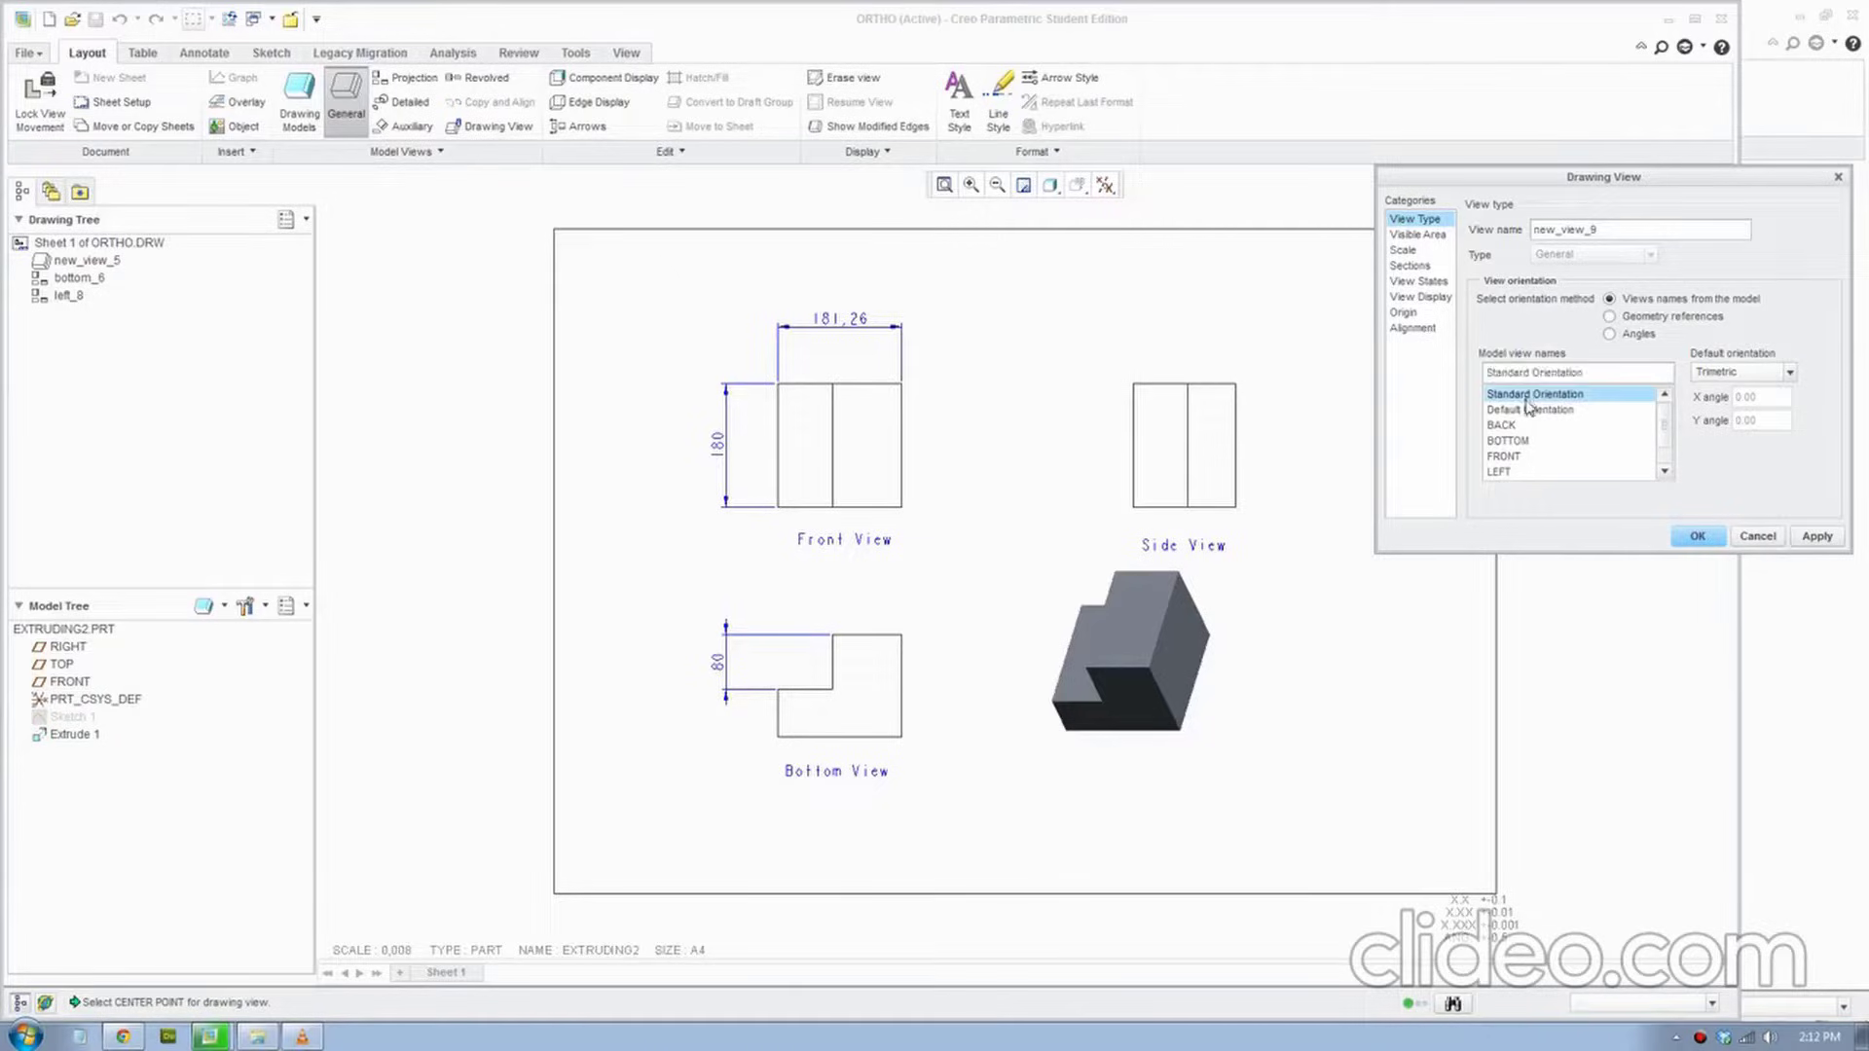
pyautogui.click(1698, 536)
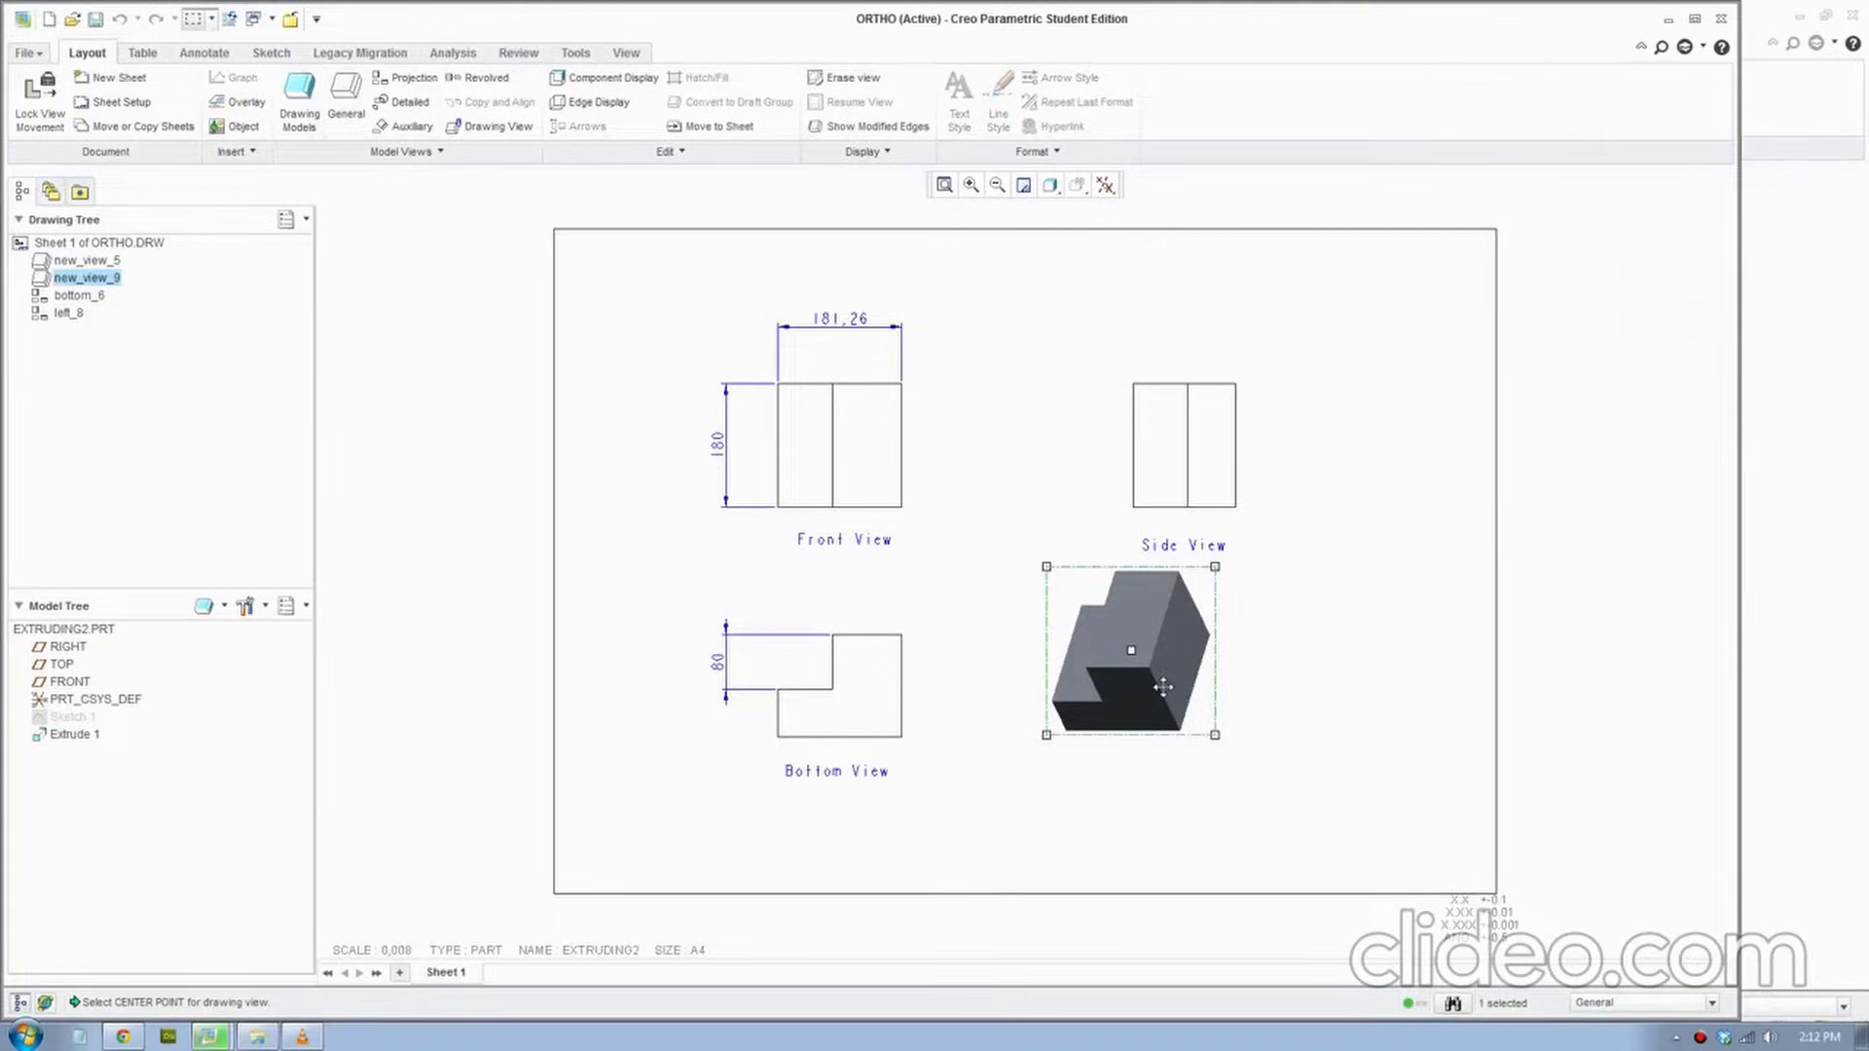
pyautogui.moveTo(1198, 728); pyautogui.dragTo(1200, 730)
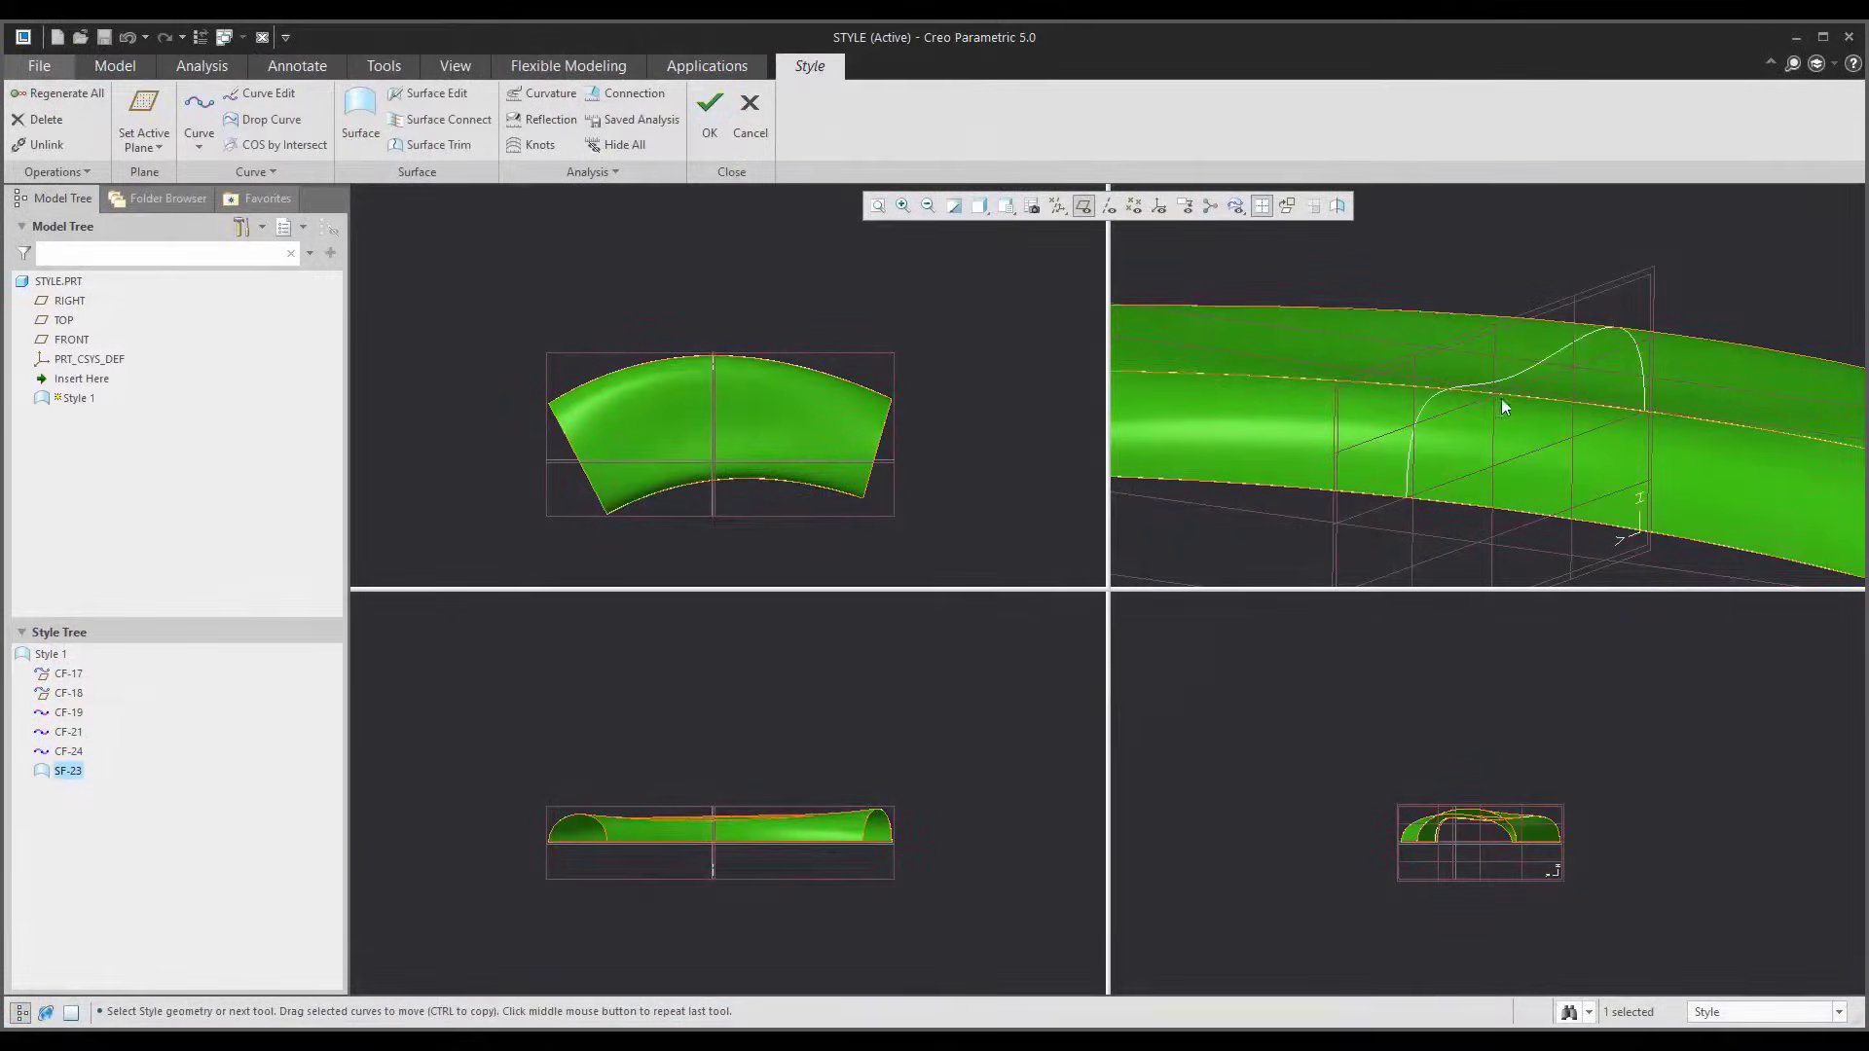
# Drag curve CF-24 upward and add a point to it
pyautogui.doubleClick(1508, 389)
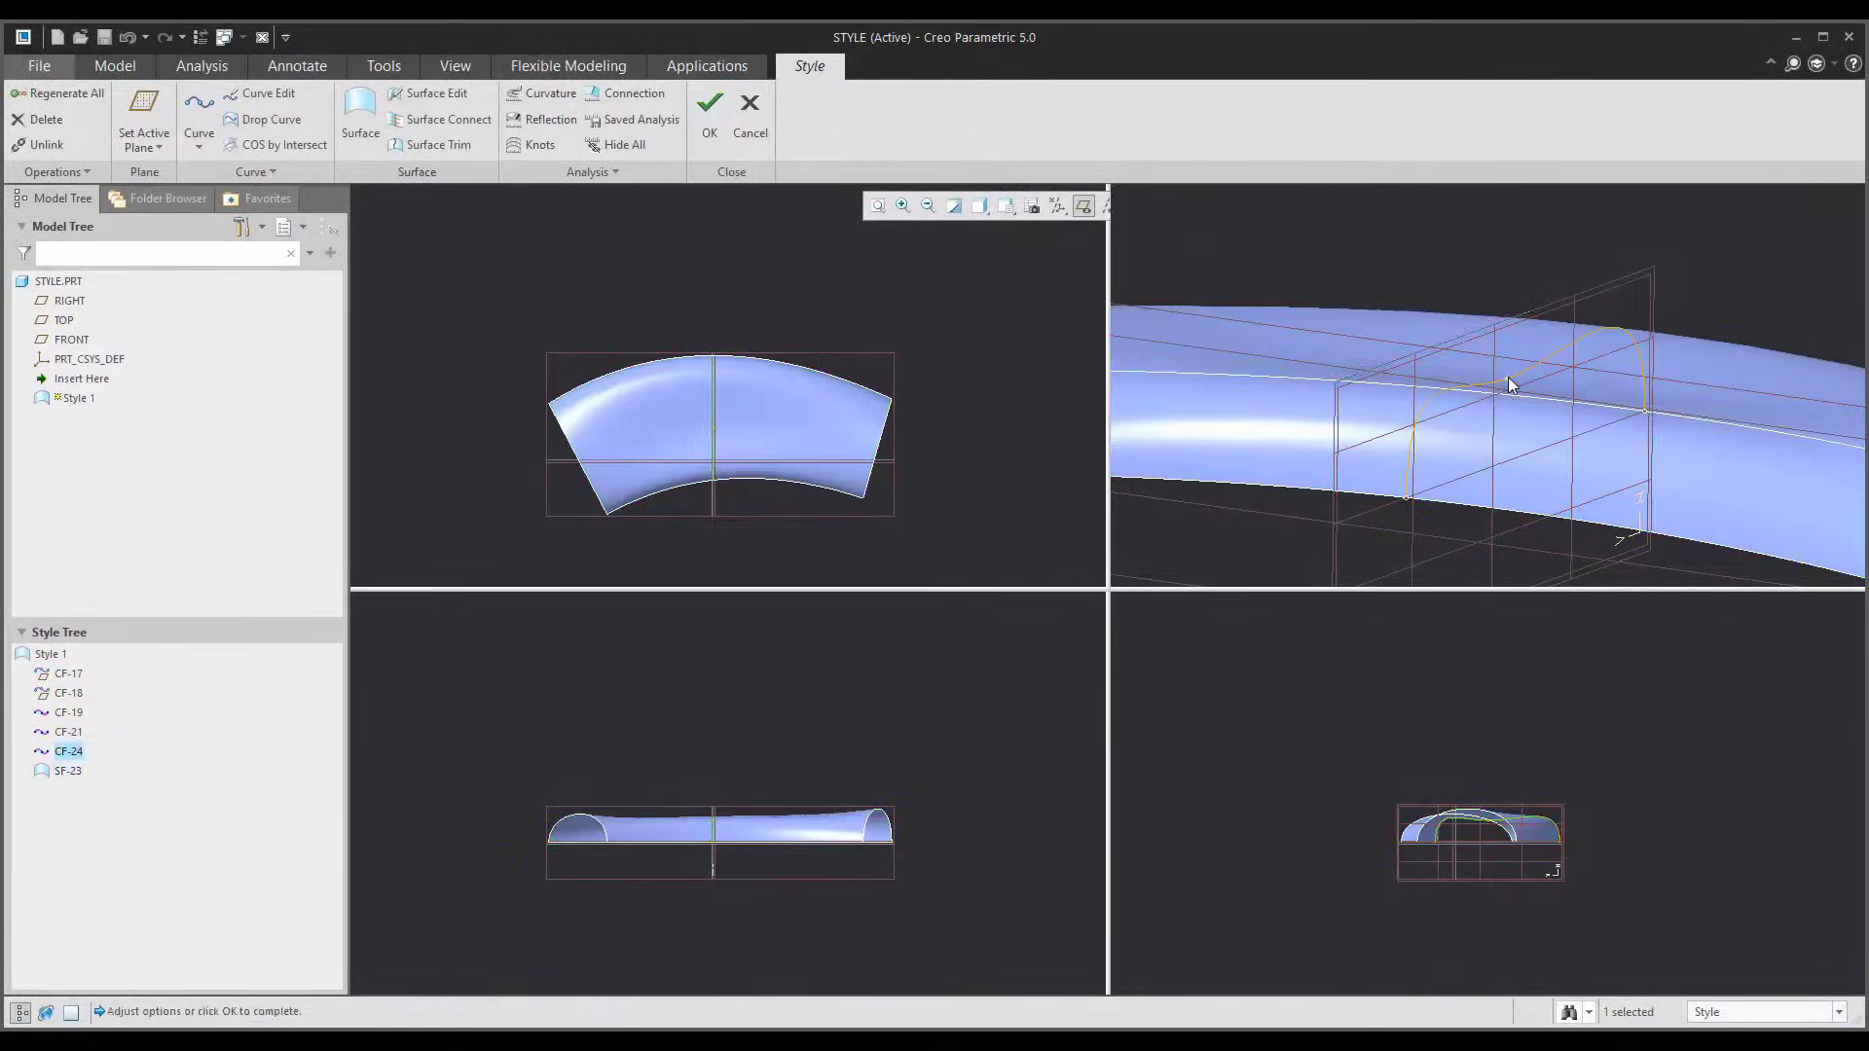
pyautogui.moveTo(1508, 389); pyautogui.dragTo(1541, 354)
pyautogui.rightClick(1530, 337)
pyautogui.click(1575, 381)
pyautogui.scroll(-5, 1522, 793)
pyautogui.scroll(3, 1523, 792)
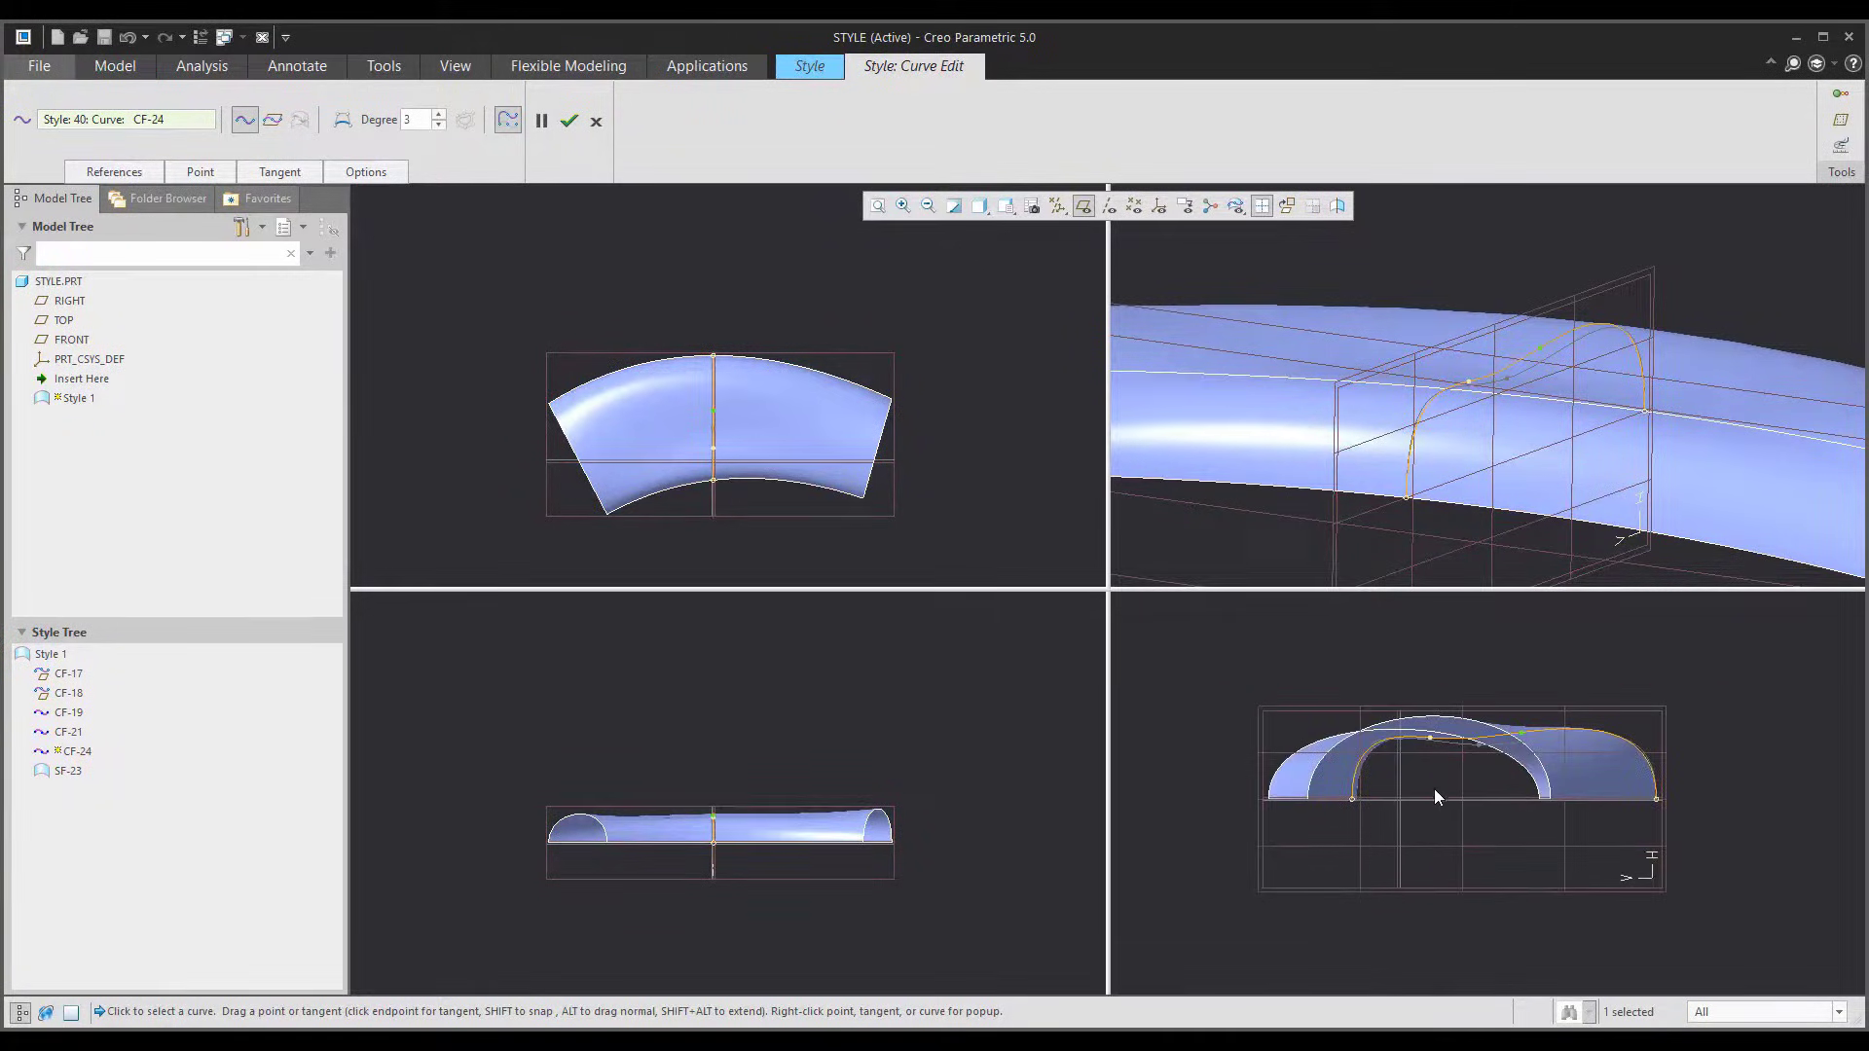
pyautogui.scroll(-1, 1434, 788)
pyautogui.scroll(2, 1533, 375)
pyautogui.scroll(-1, 1533, 375)
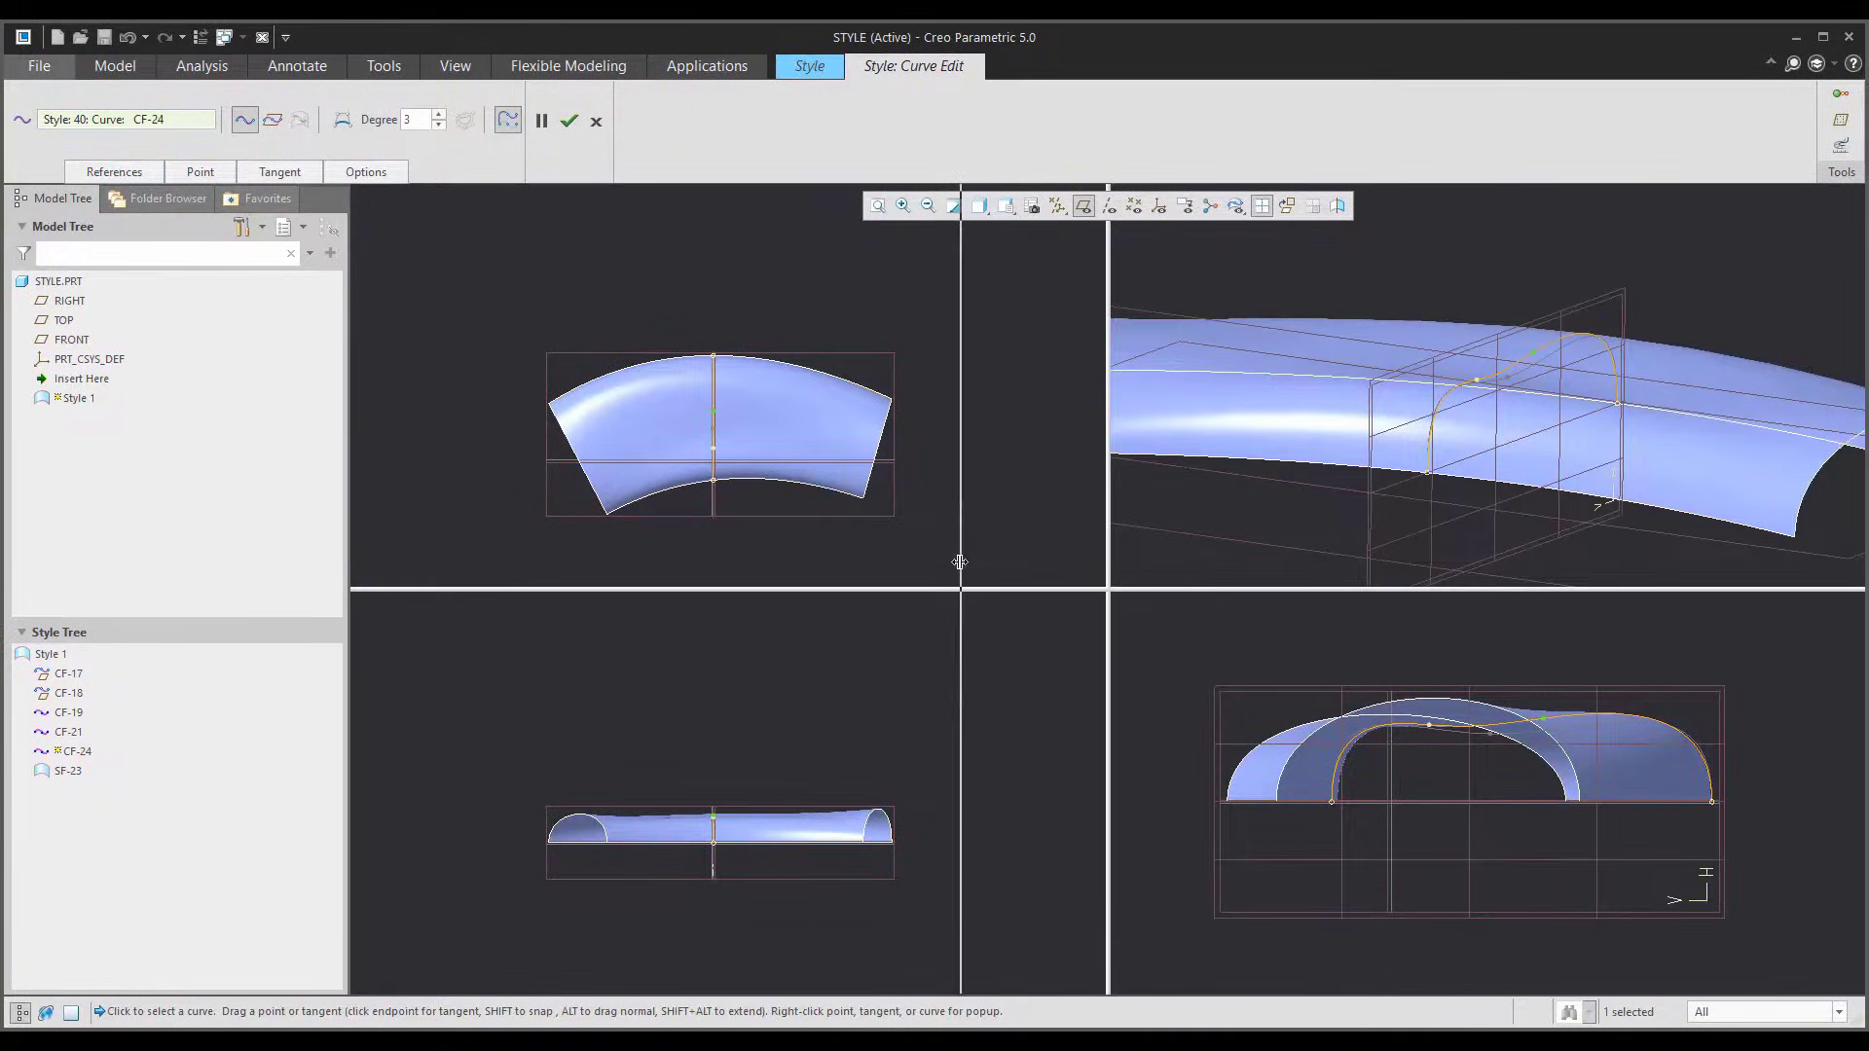
# Slide a point along CF-24, add another point, and finish the style feature to regenerate
pyautogui.moveTo(960, 562); pyautogui.dragTo(959, 562)
pyautogui.moveTo(1401, 425); pyautogui.dragTo(1547, 371, button='middle')
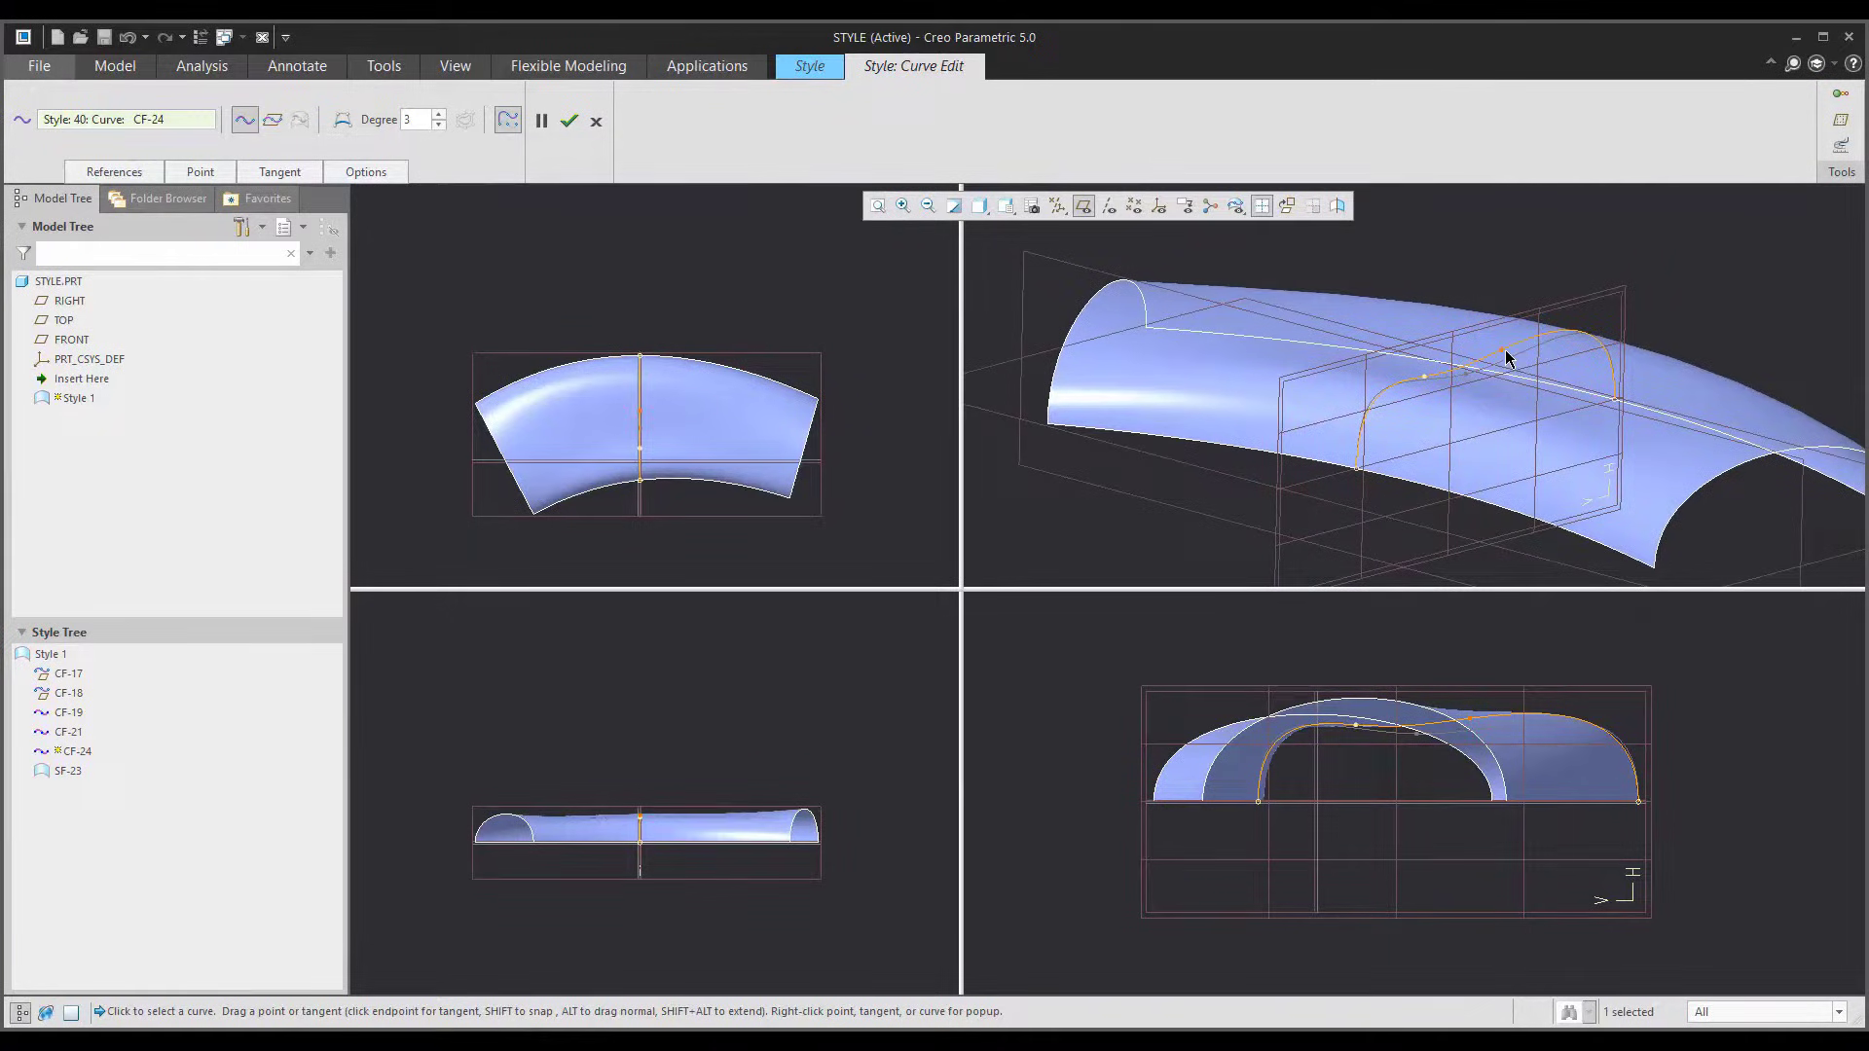
pyautogui.moveTo(1418, 392); pyautogui.dragTo(1394, 384)
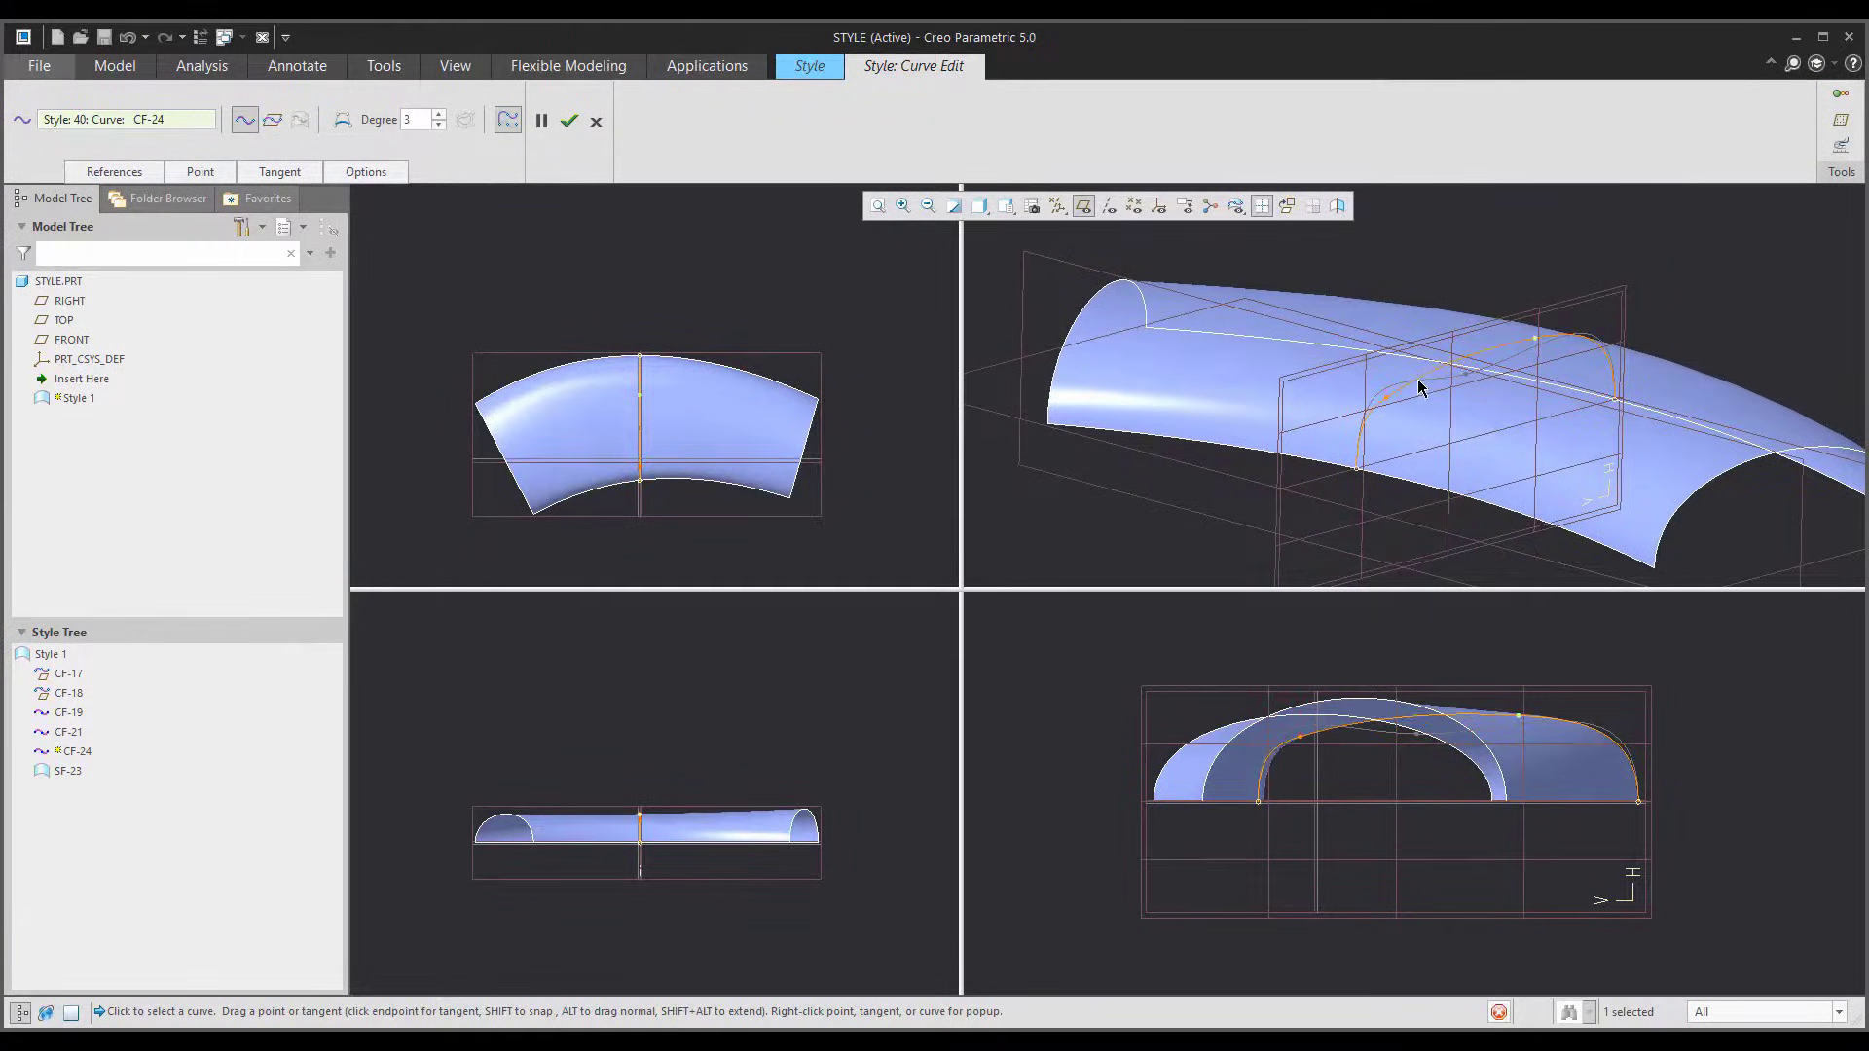
pyautogui.rightClick(1470, 372)
pyautogui.click(1475, 373)
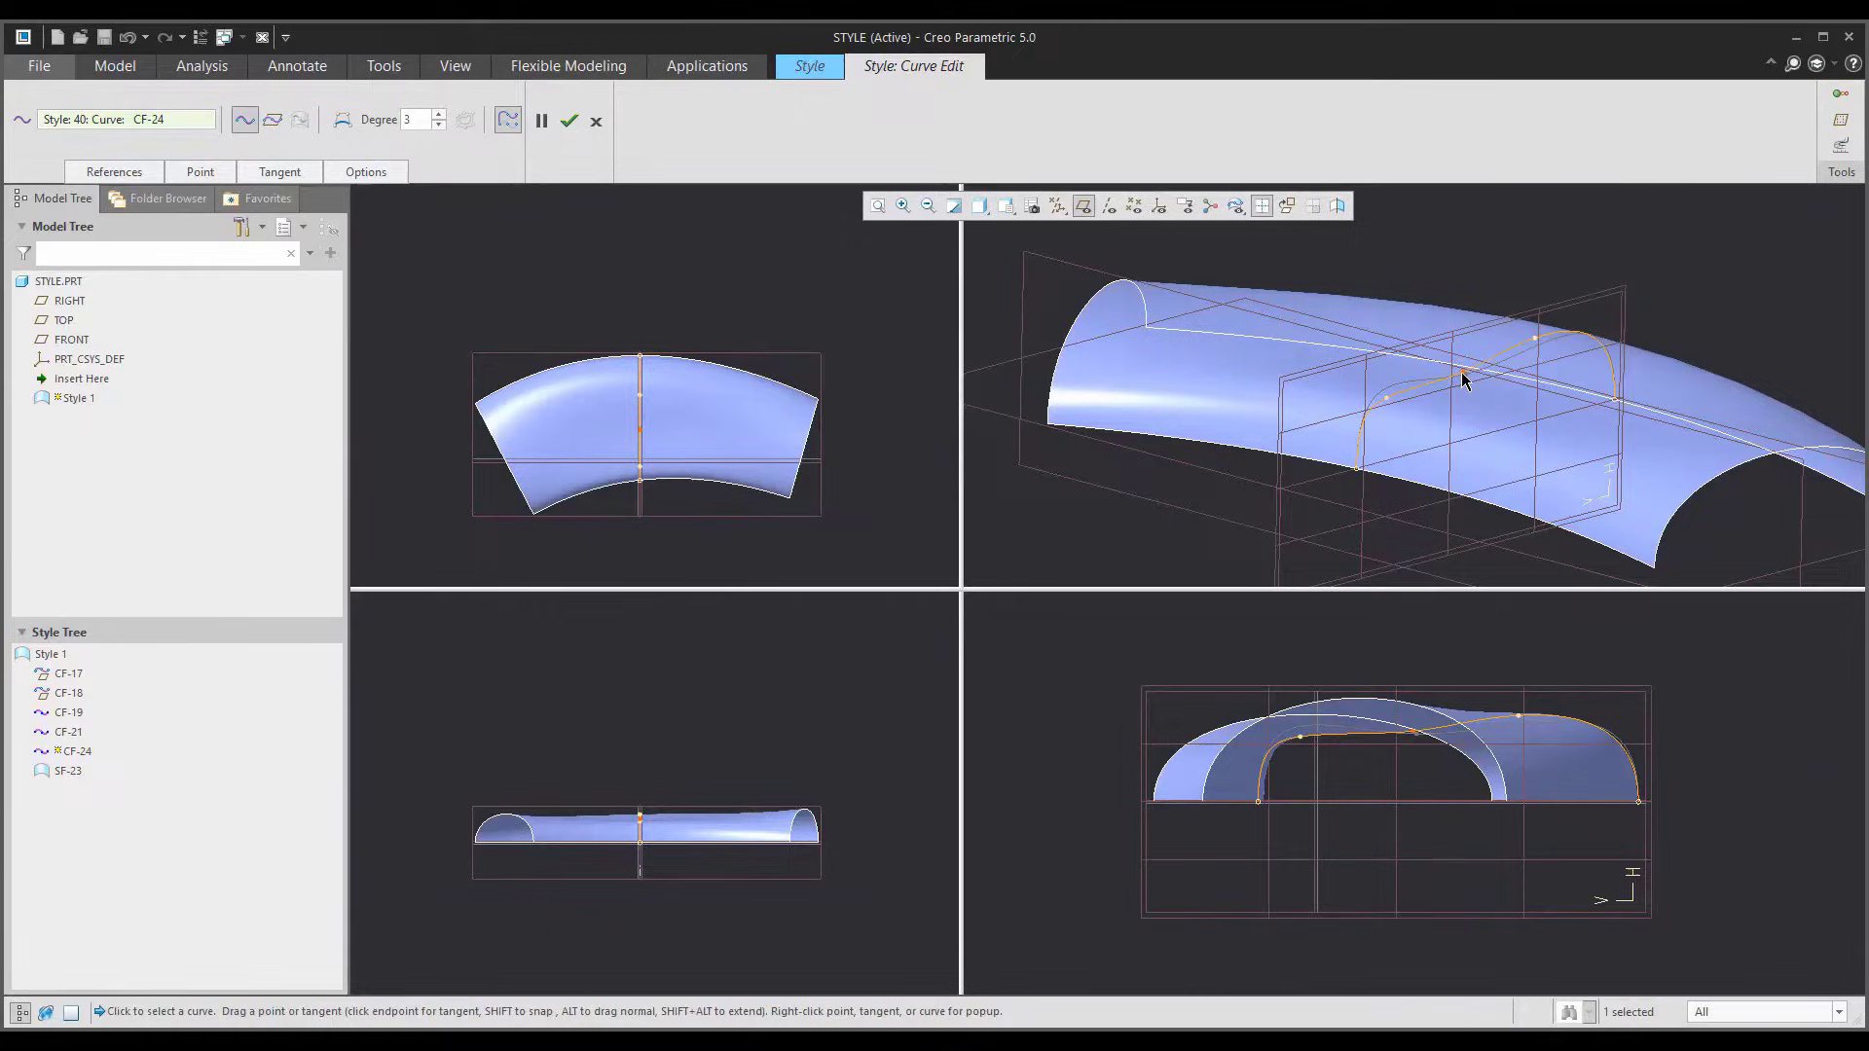
pyautogui.click(571, 121)
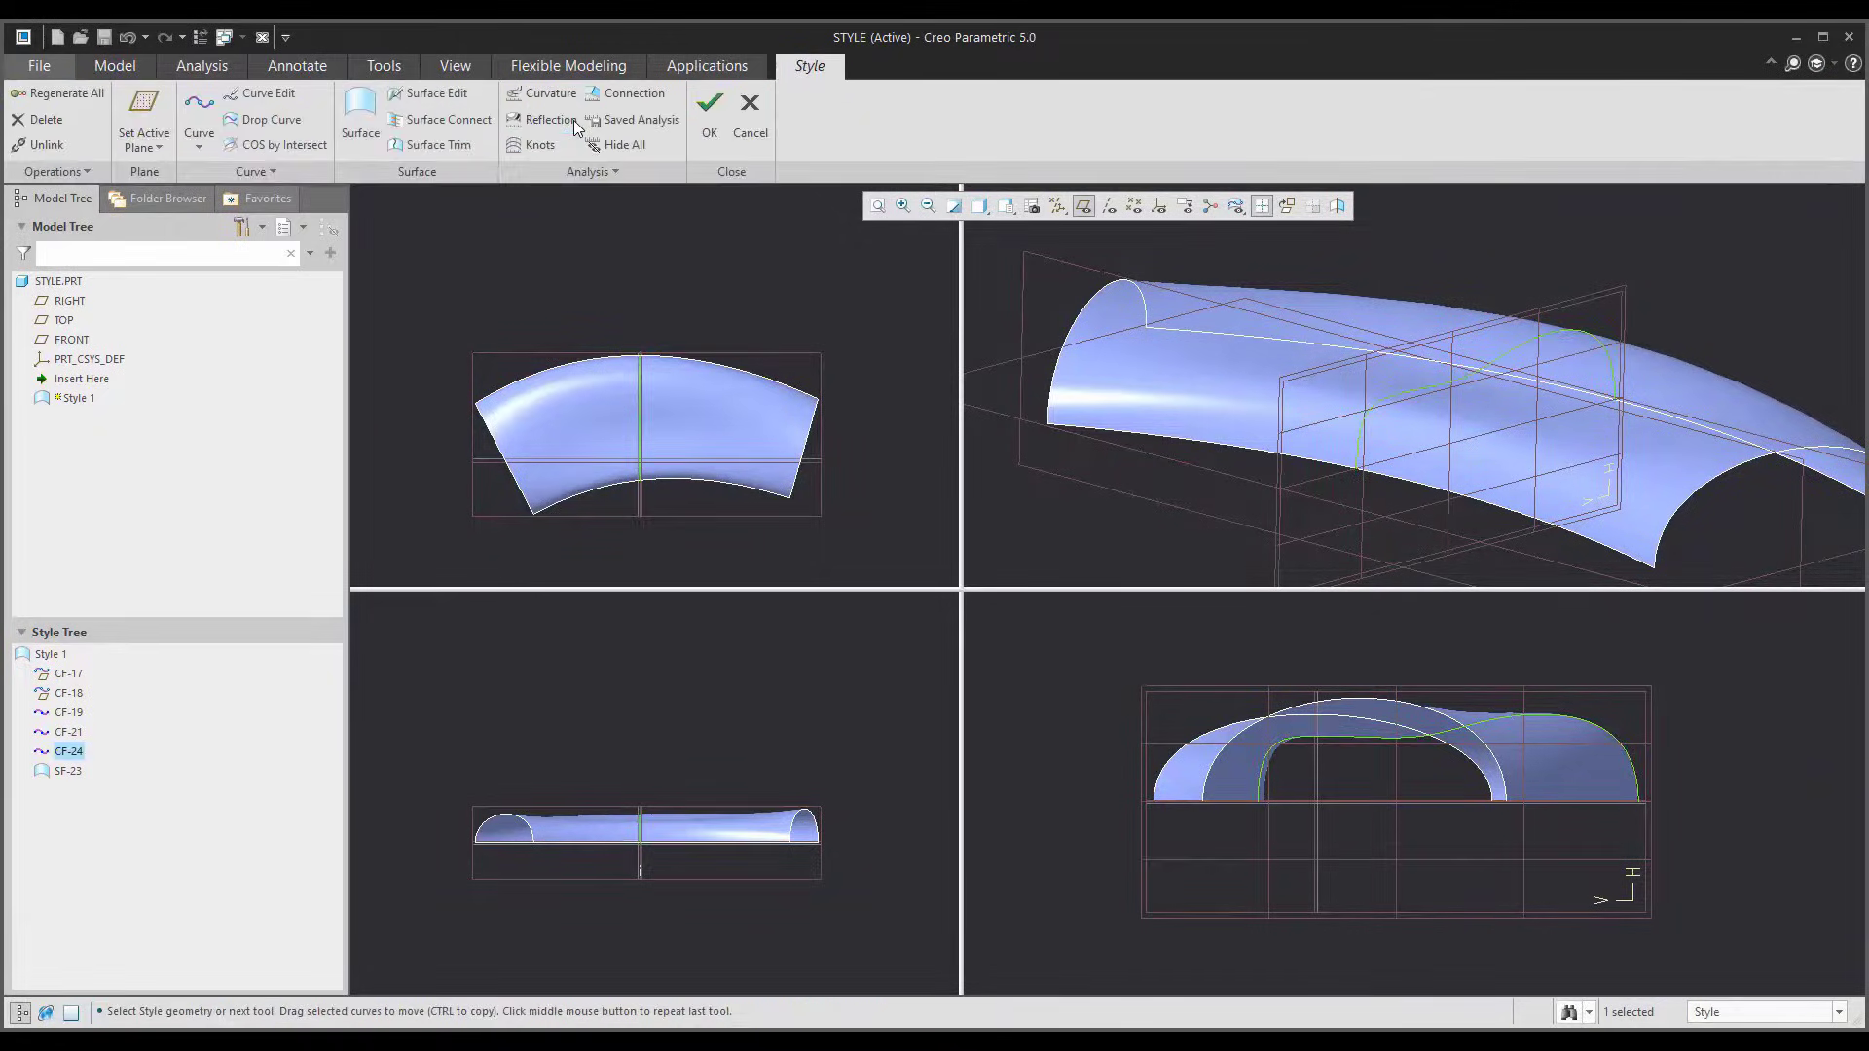
pyautogui.click(709, 107)
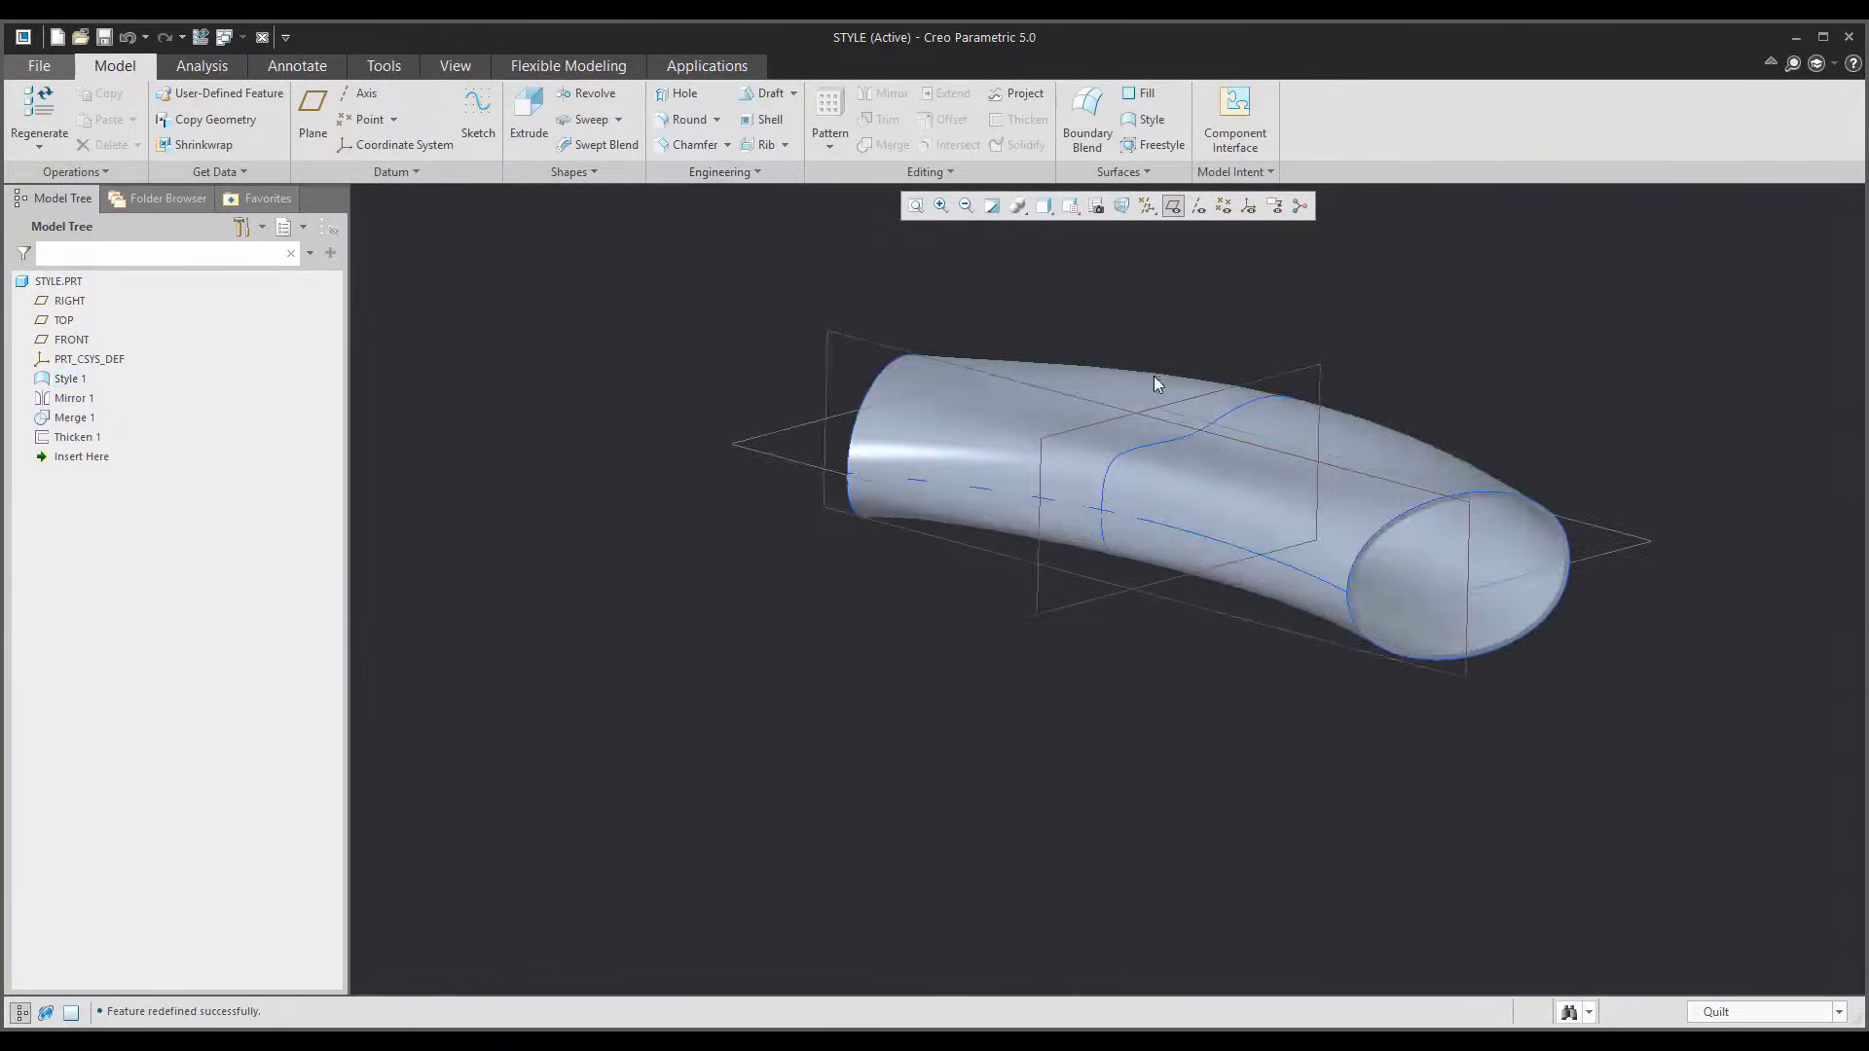
# Reopen Style 1 for editing and start editing curve CF-18
pyautogui.moveTo(1153, 376); pyautogui.dragTo(1143, 500, button='middle')
pyautogui.click(70, 379)
pyautogui.click(80, 260)
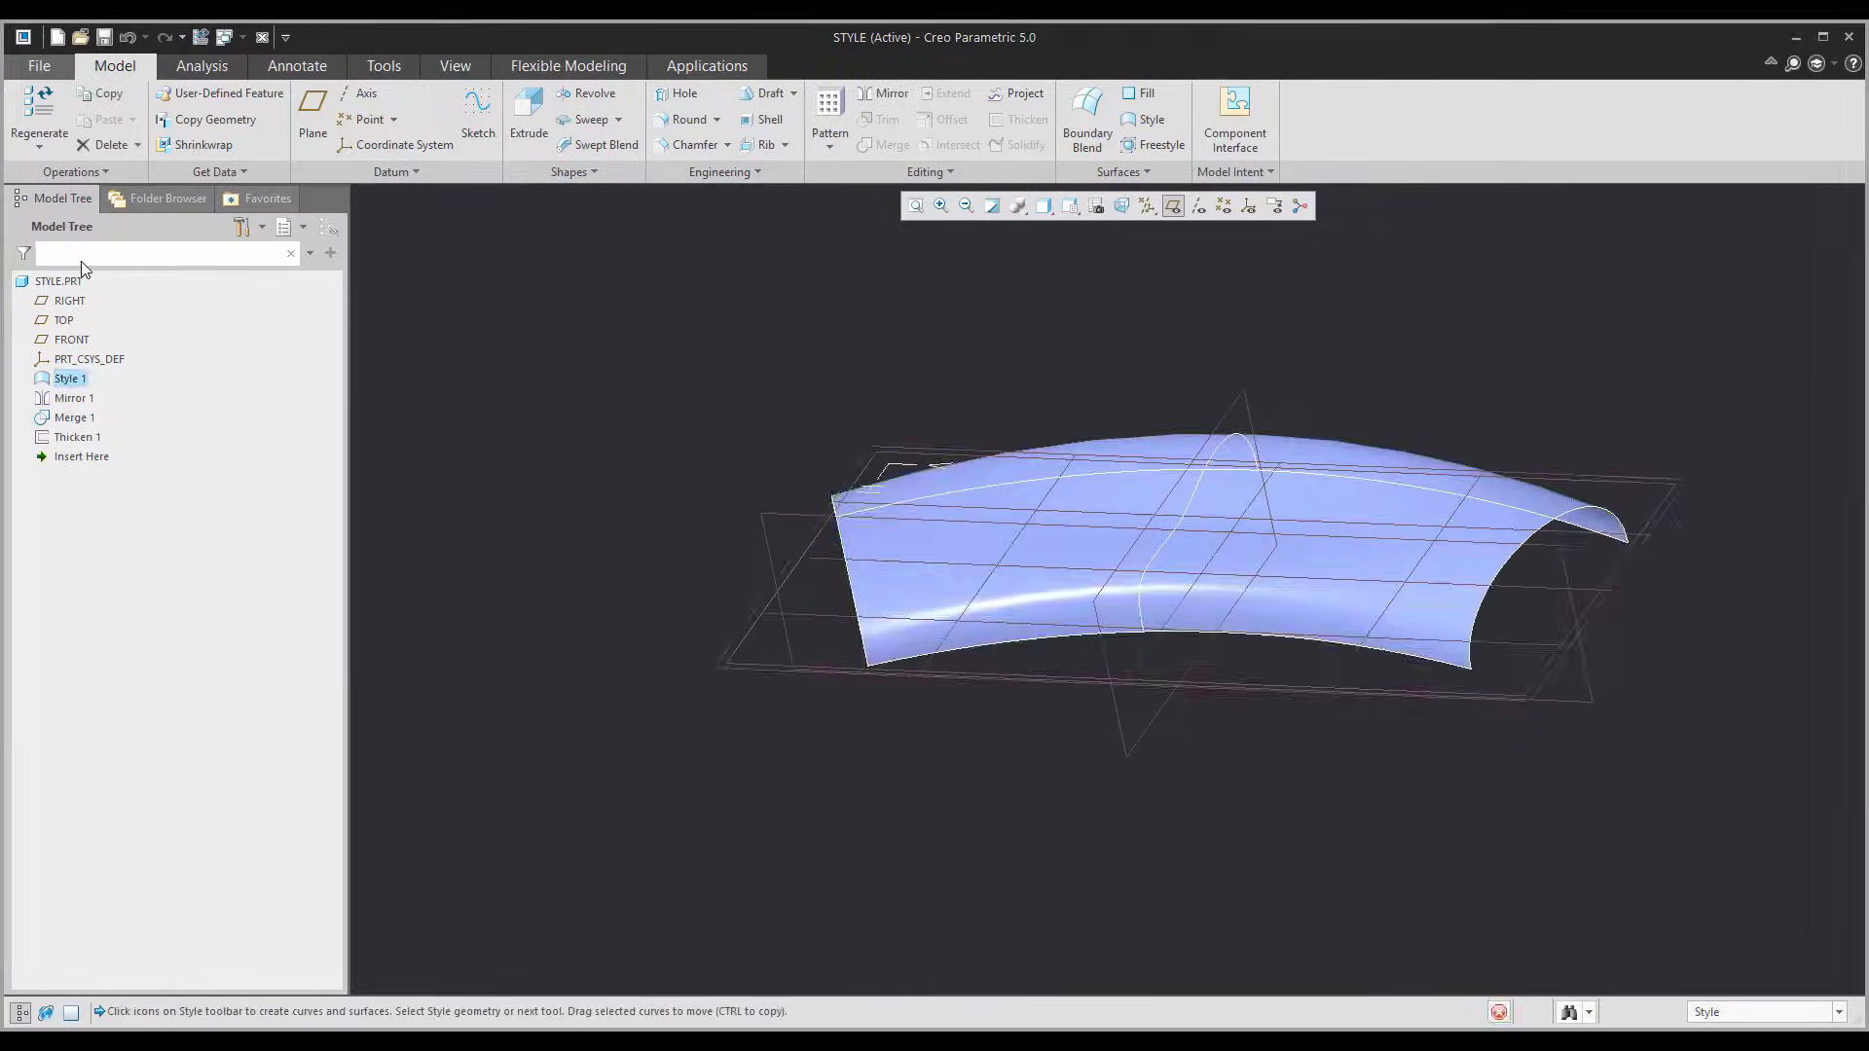
pyautogui.scroll(-2, 1448, 383)
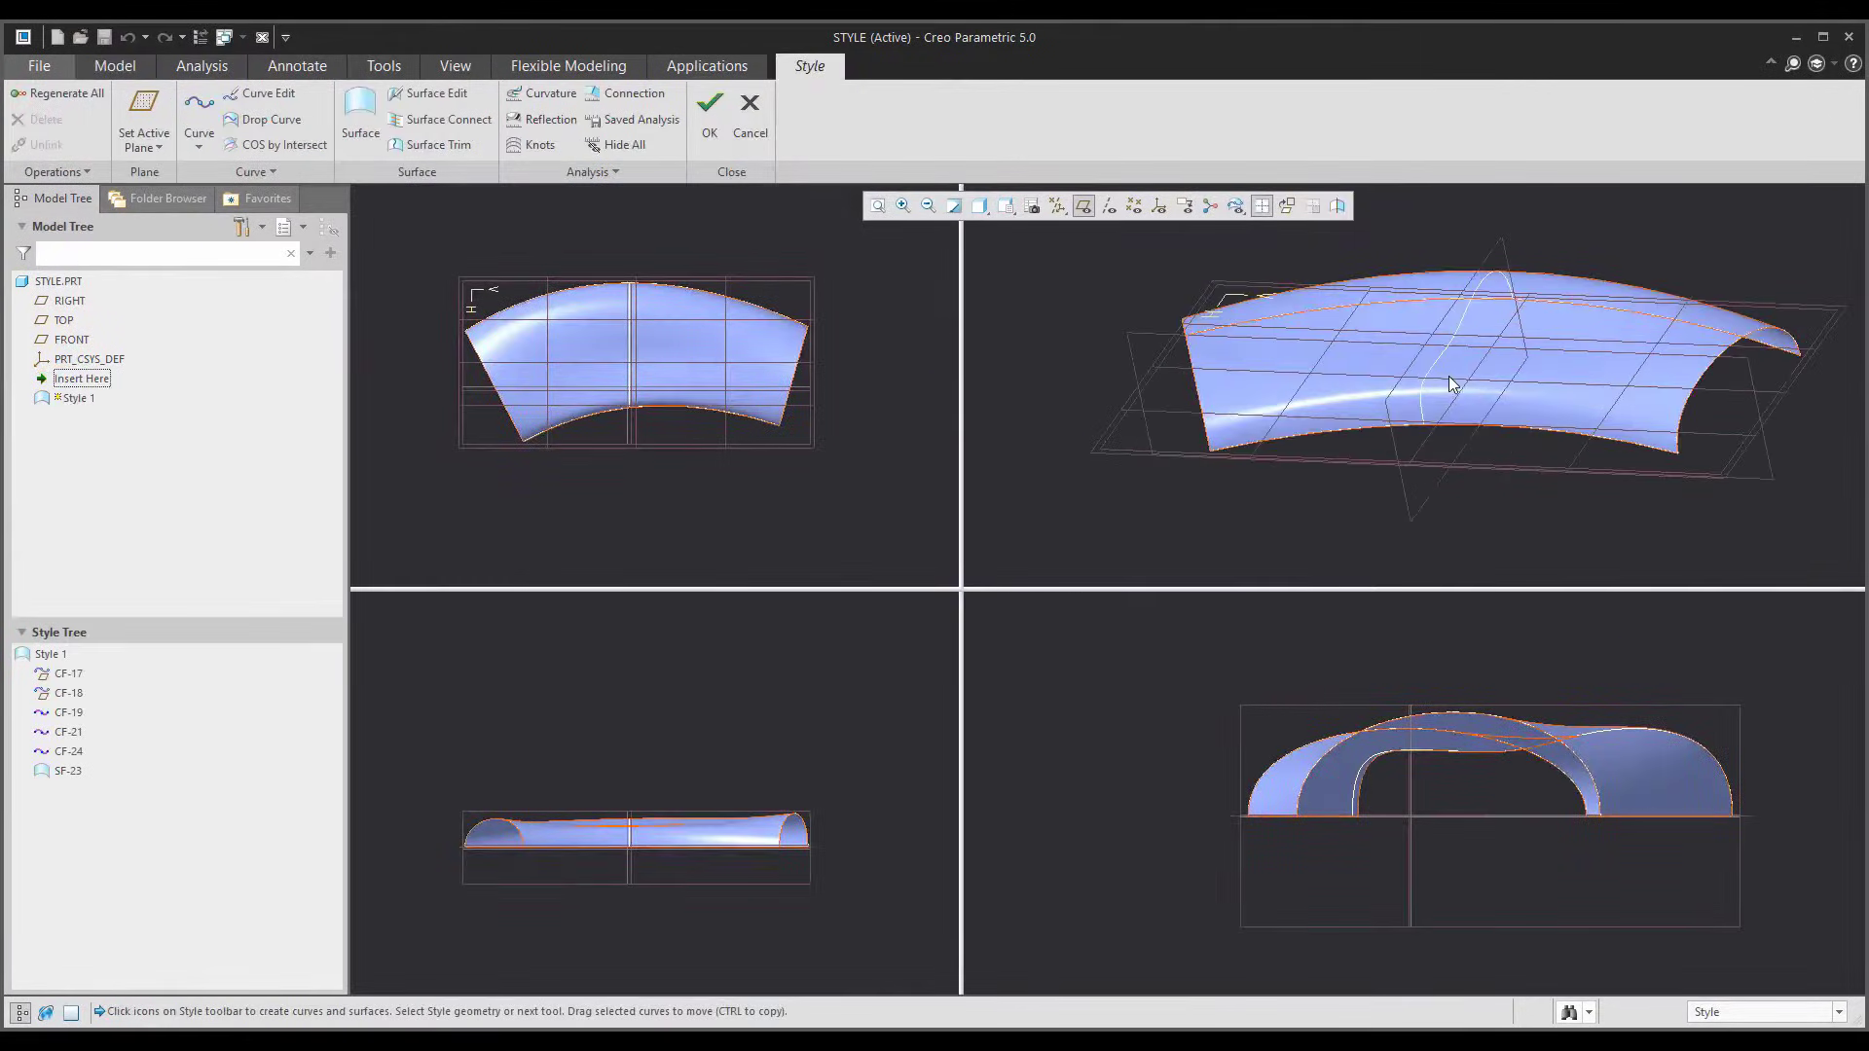
pyautogui.scroll(-2, 644, 385)
pyautogui.moveTo(1142, 532); pyautogui.dragTo(1156, 531)
pyautogui.click(597, 467)
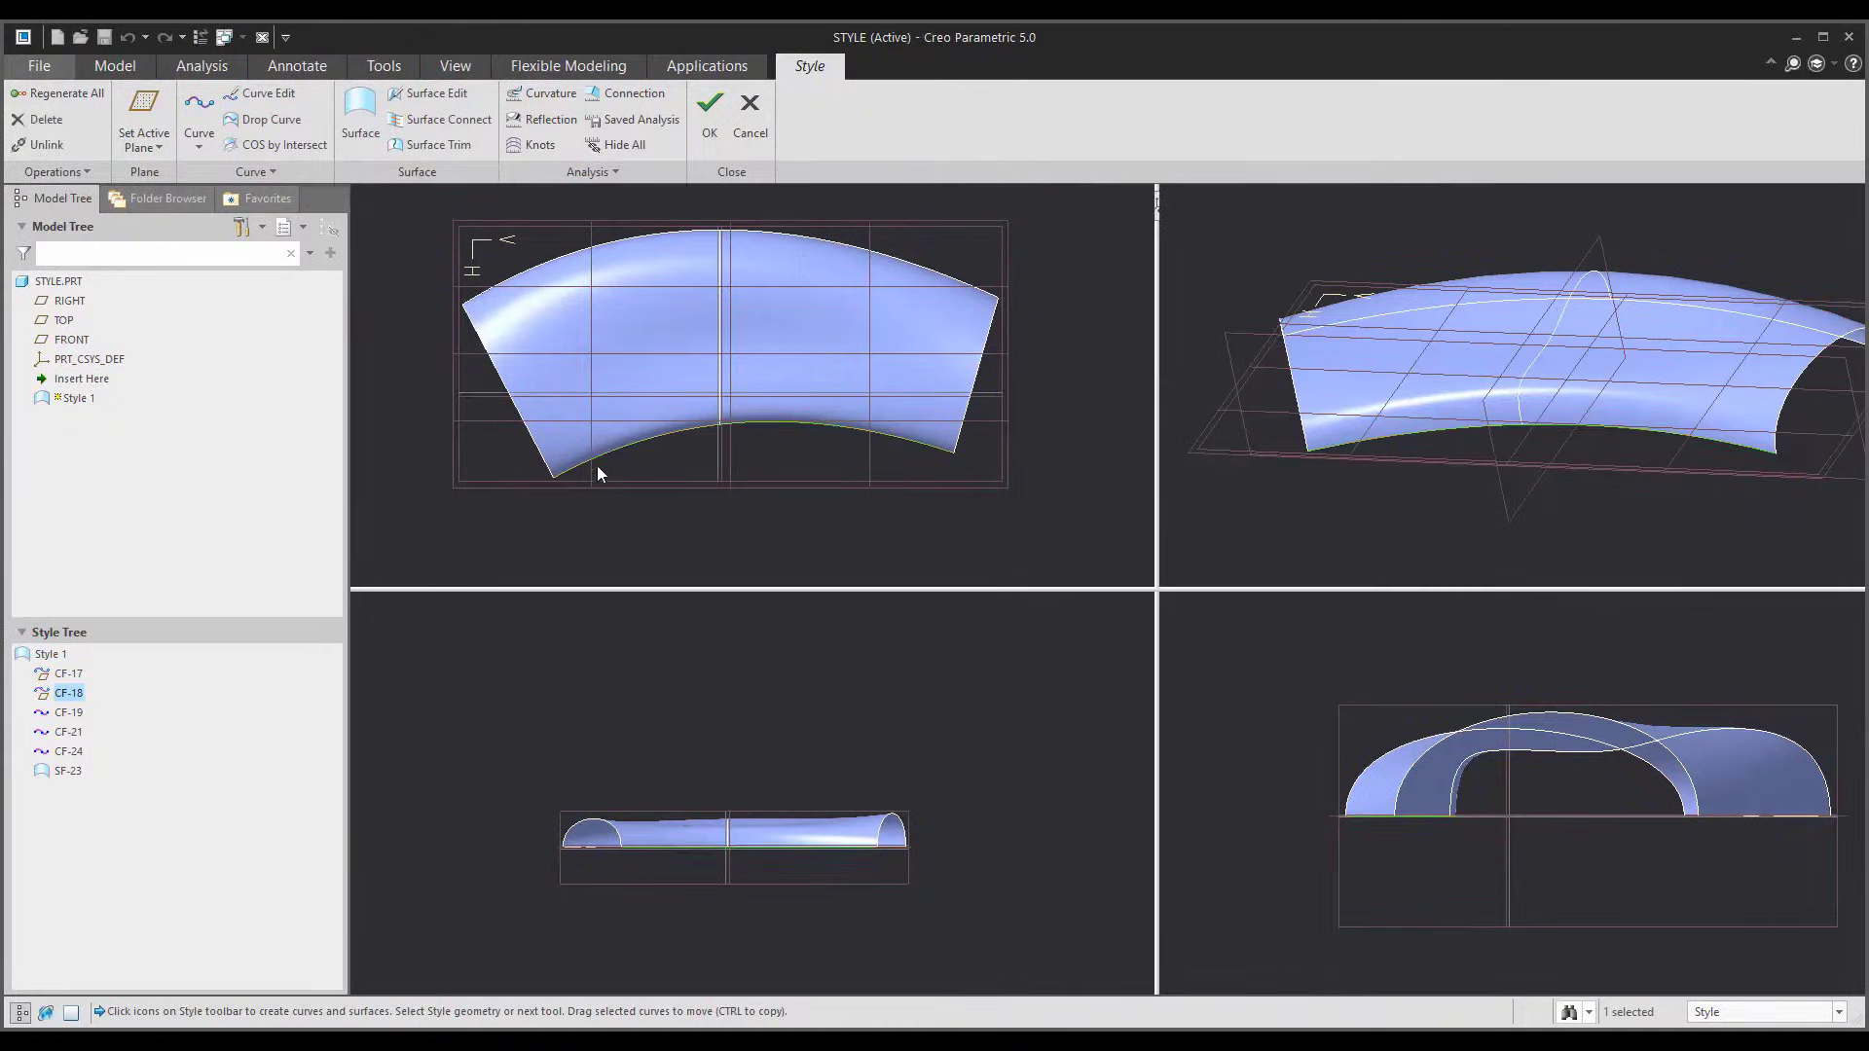
pyautogui.doubleClick(615, 447)
pyautogui.rightClick(615, 448)
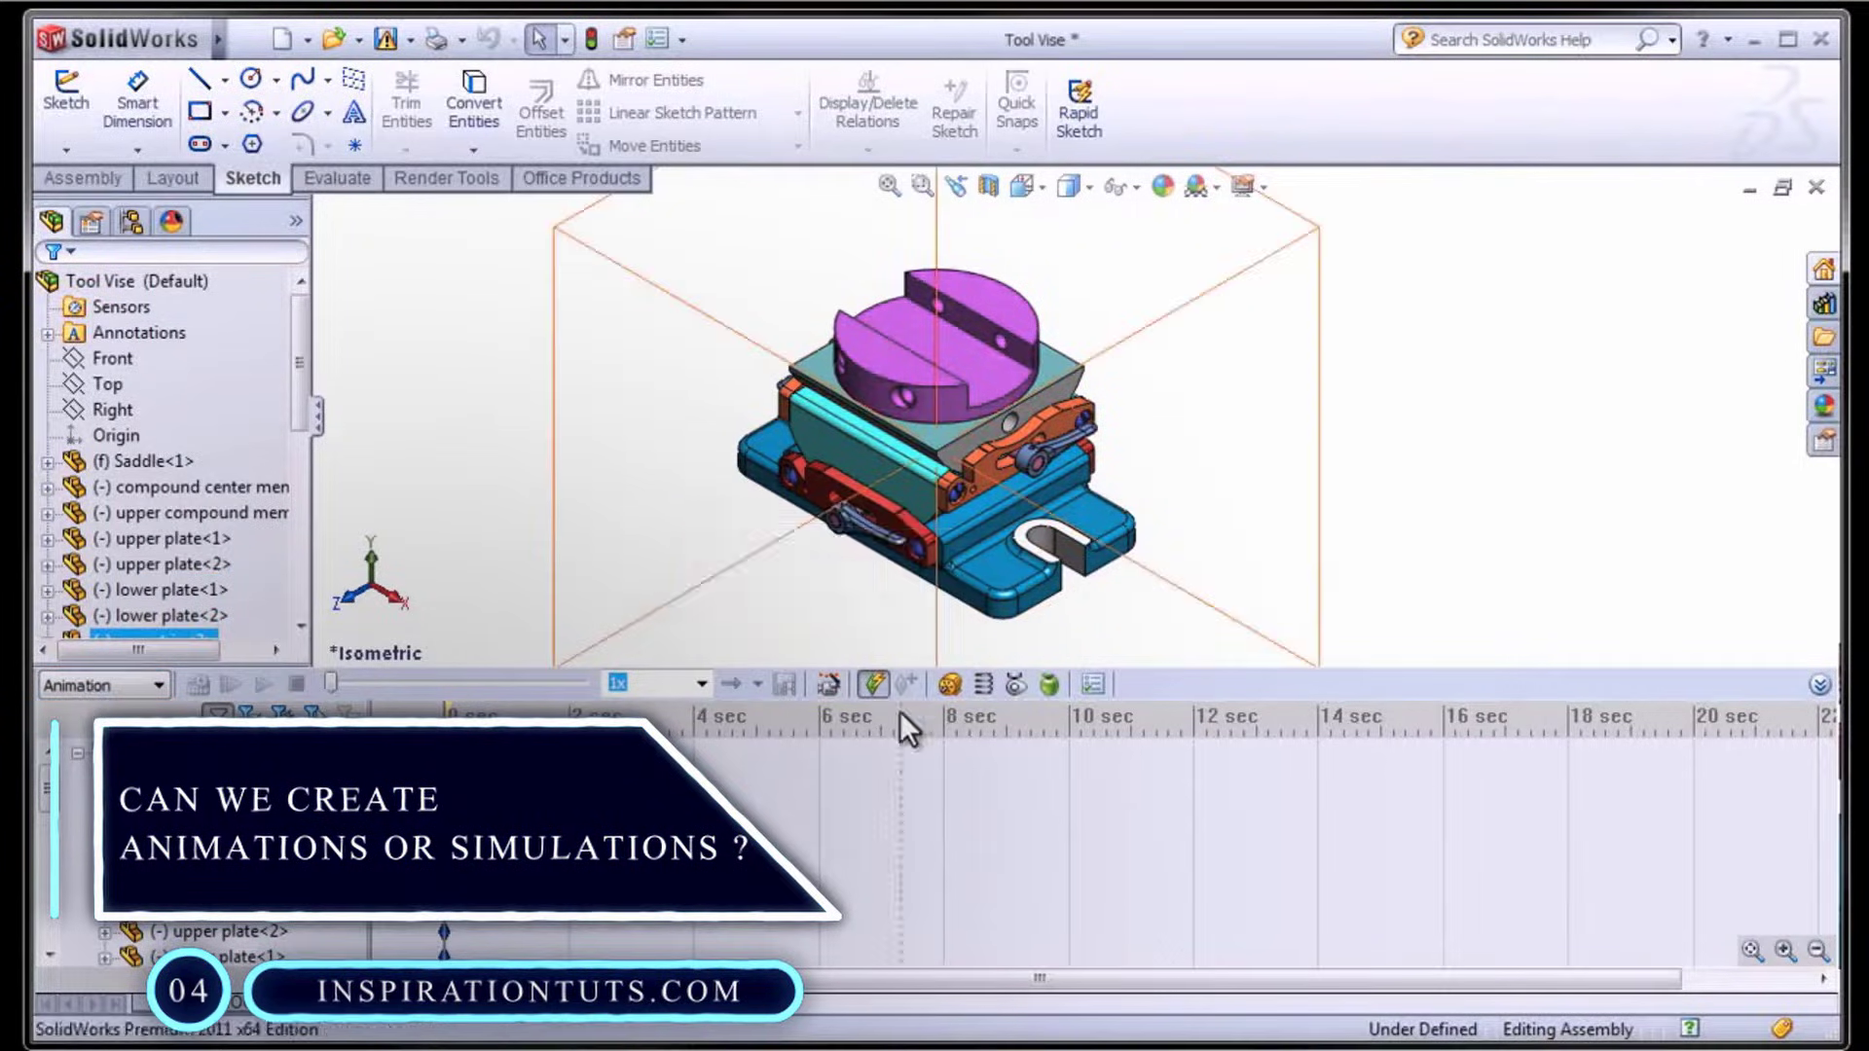
# Use the Animation Wizard to rotate the Tool Vise about the Y-axis over 8 seconds
pyautogui.click(830, 686)
pyautogui.click(968, 770)
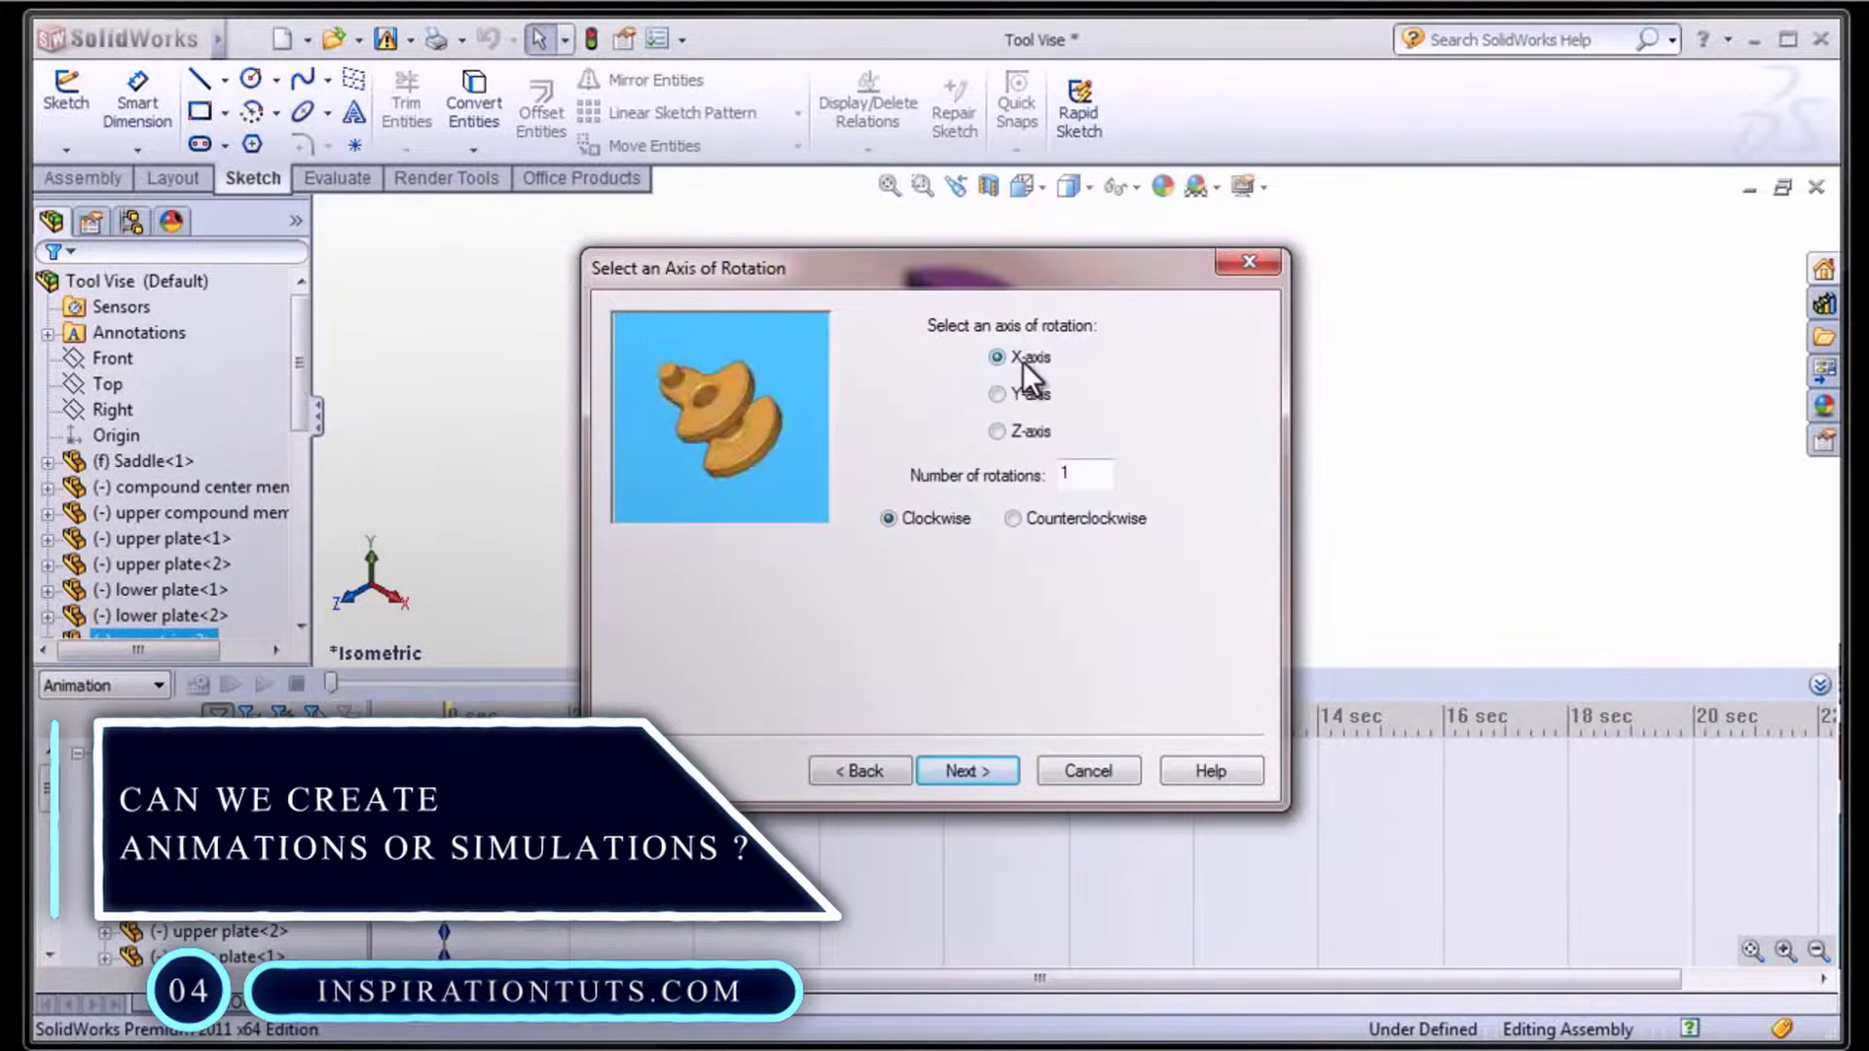
pyautogui.click(1022, 395)
pyautogui.click(983, 774)
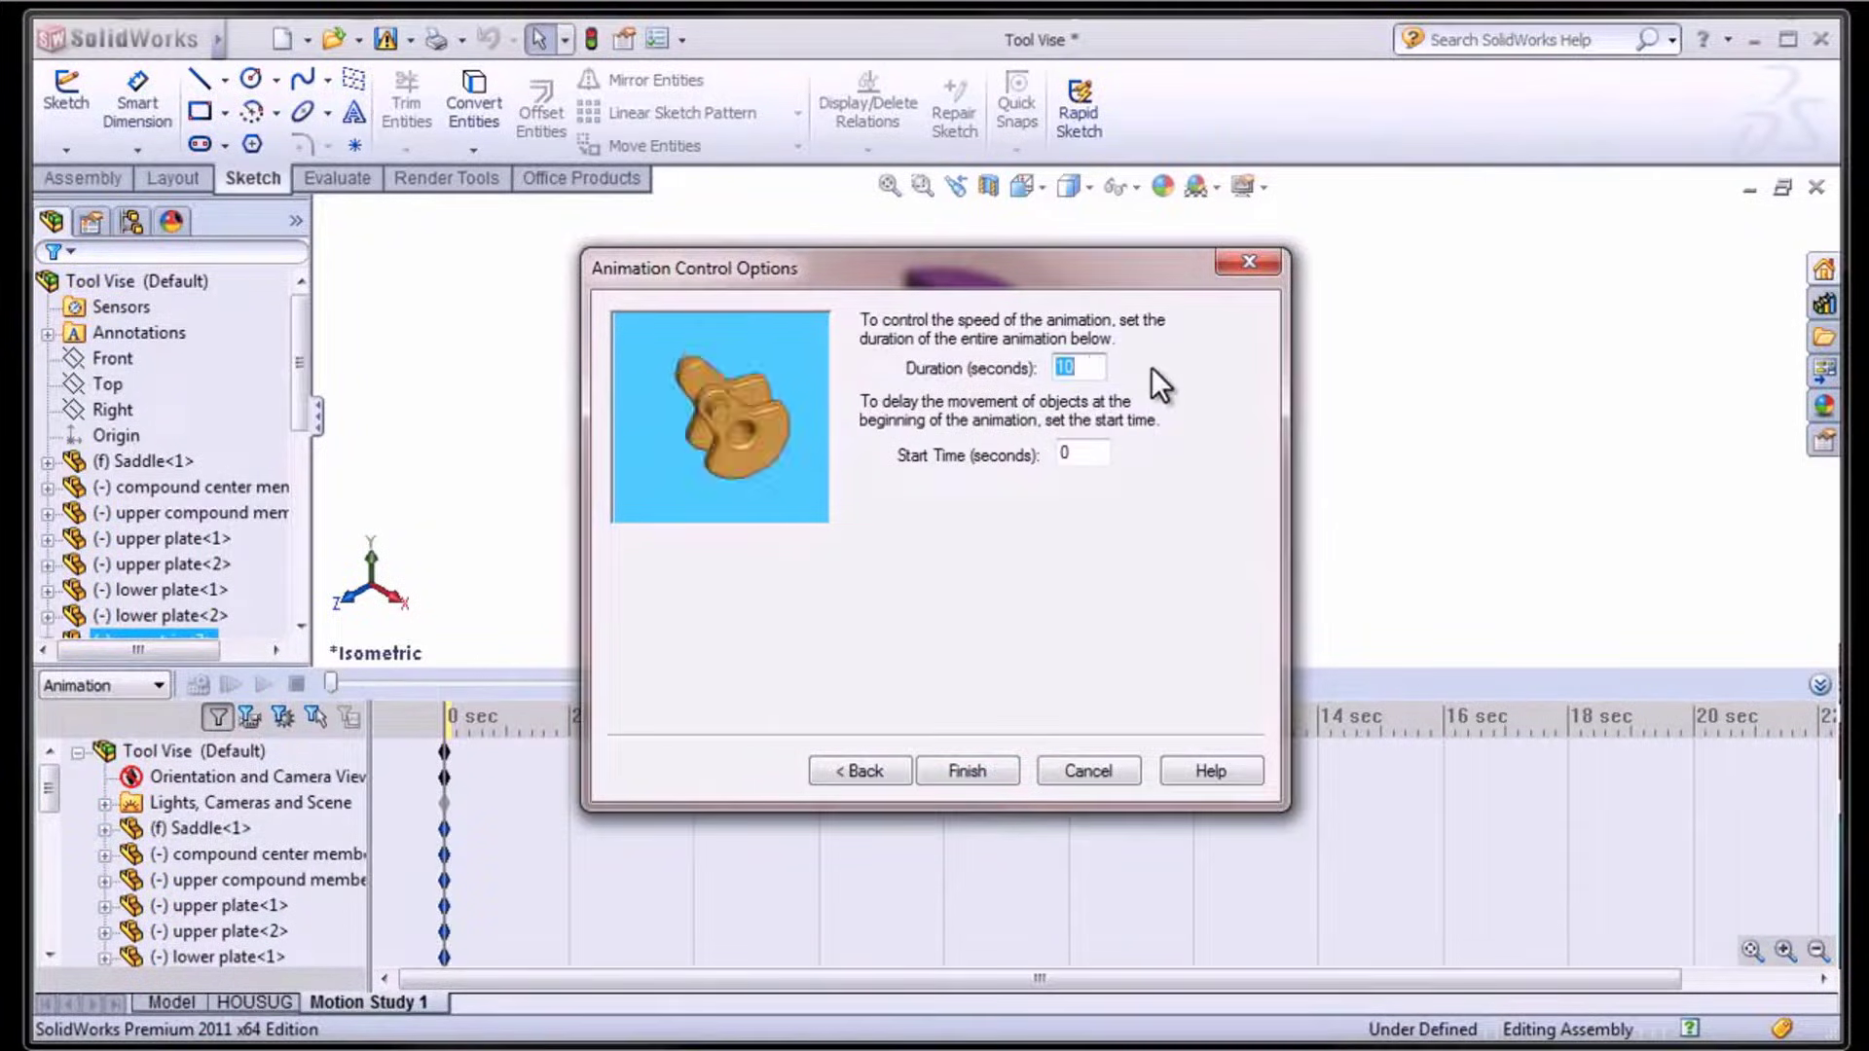
pyautogui.write('8')
pyautogui.press('Return')
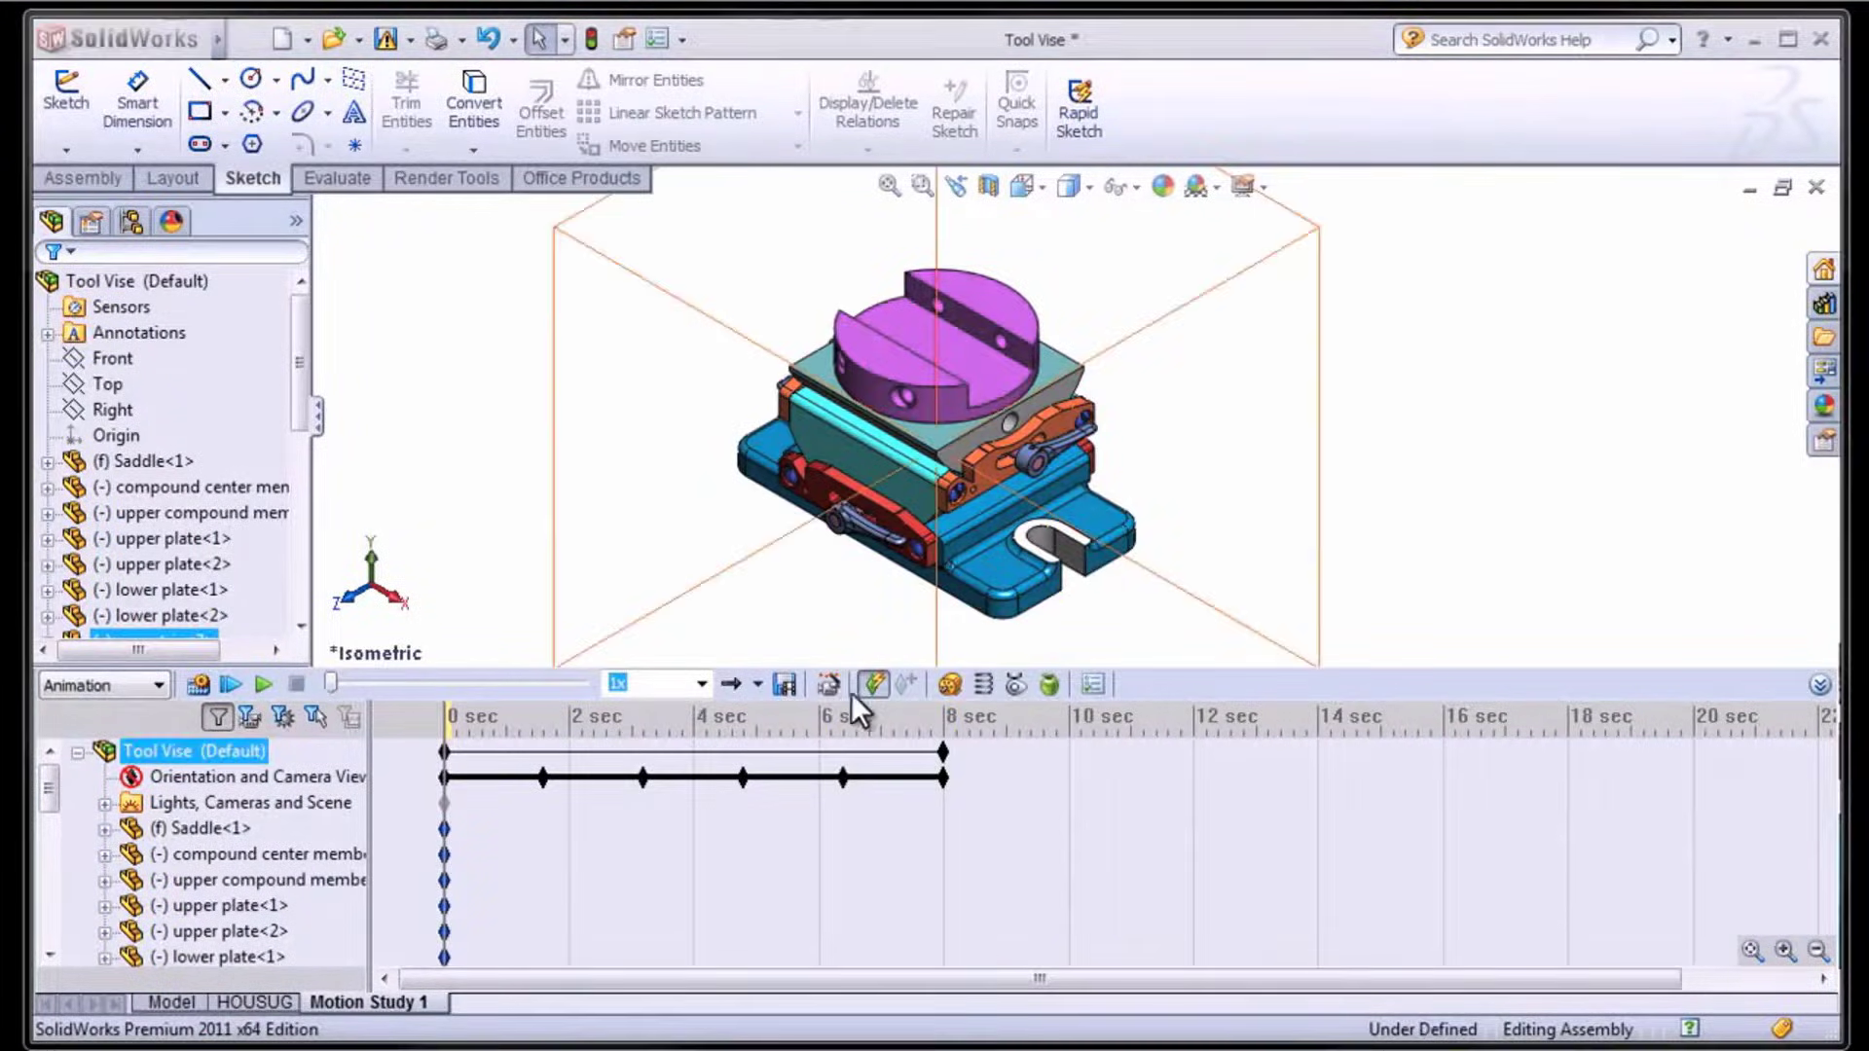
# Add an explode animation with the Animation Wizard
pyautogui.click(829, 686)
pyautogui.click(945, 454)
pyautogui.click(966, 770)
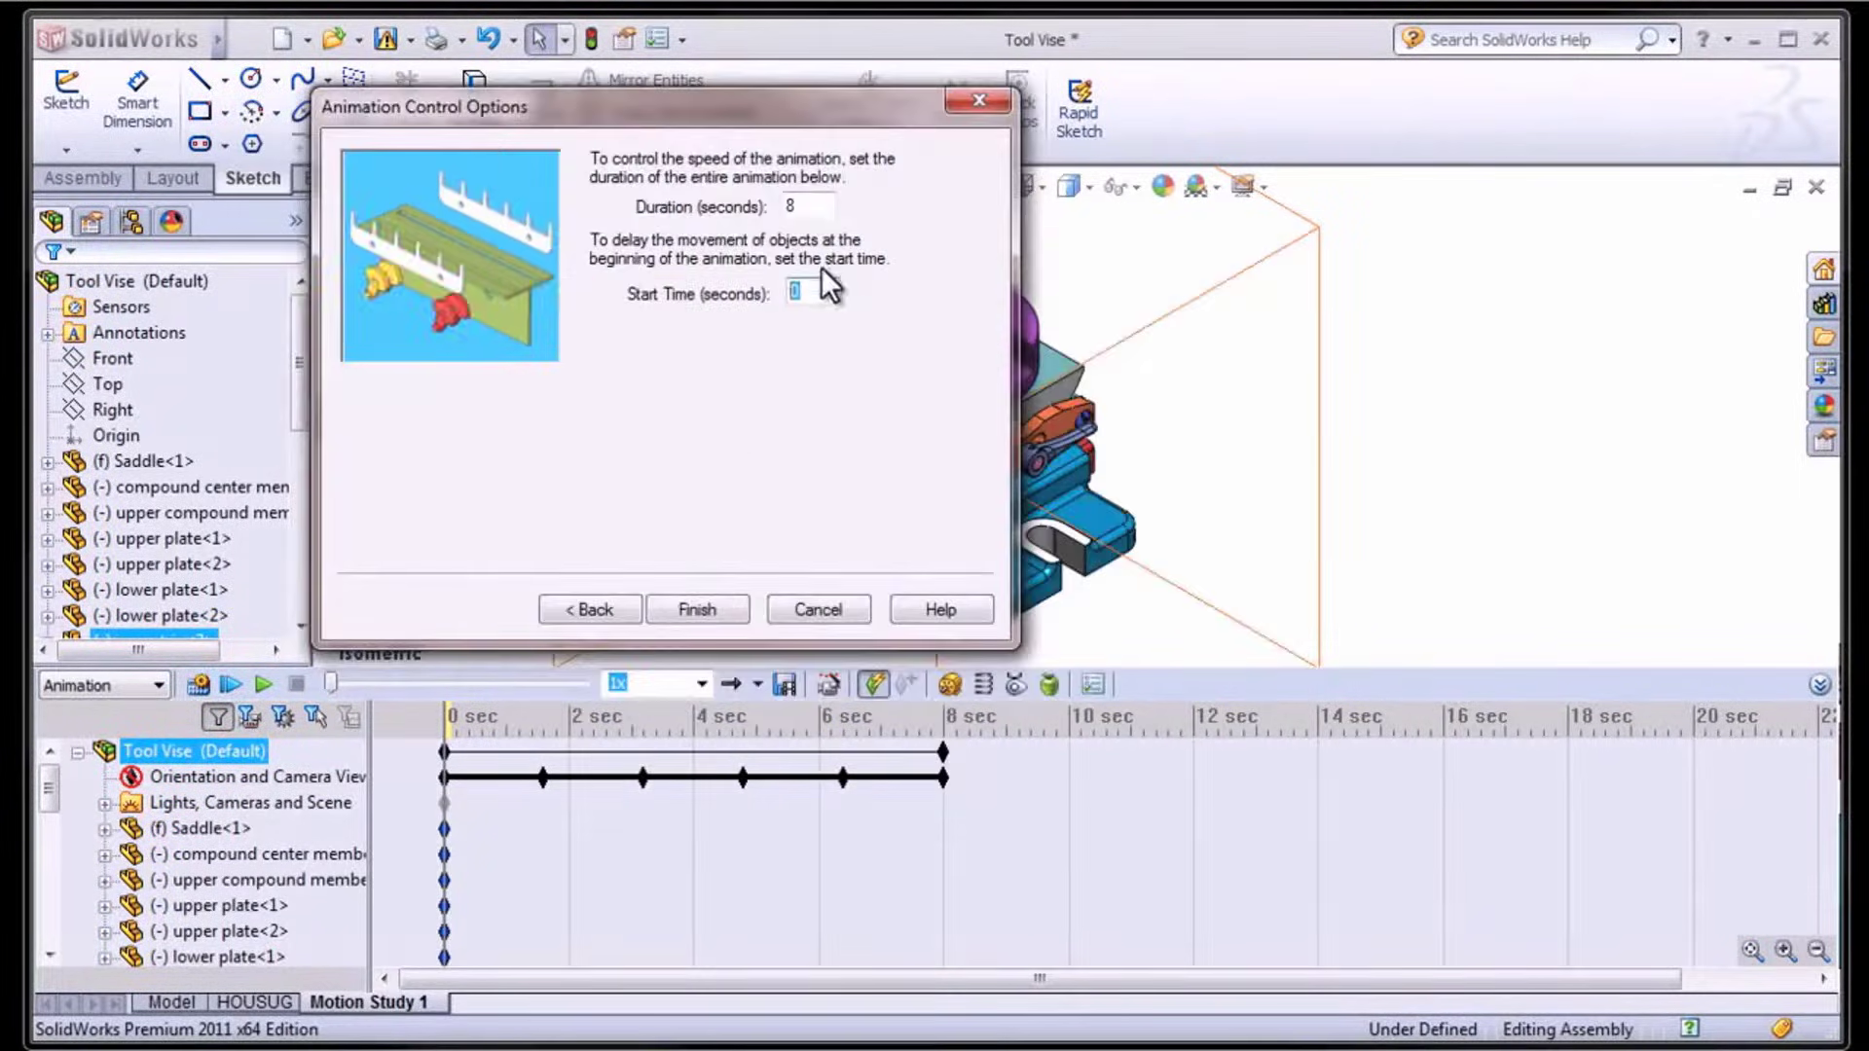
pyautogui.click(695, 611)
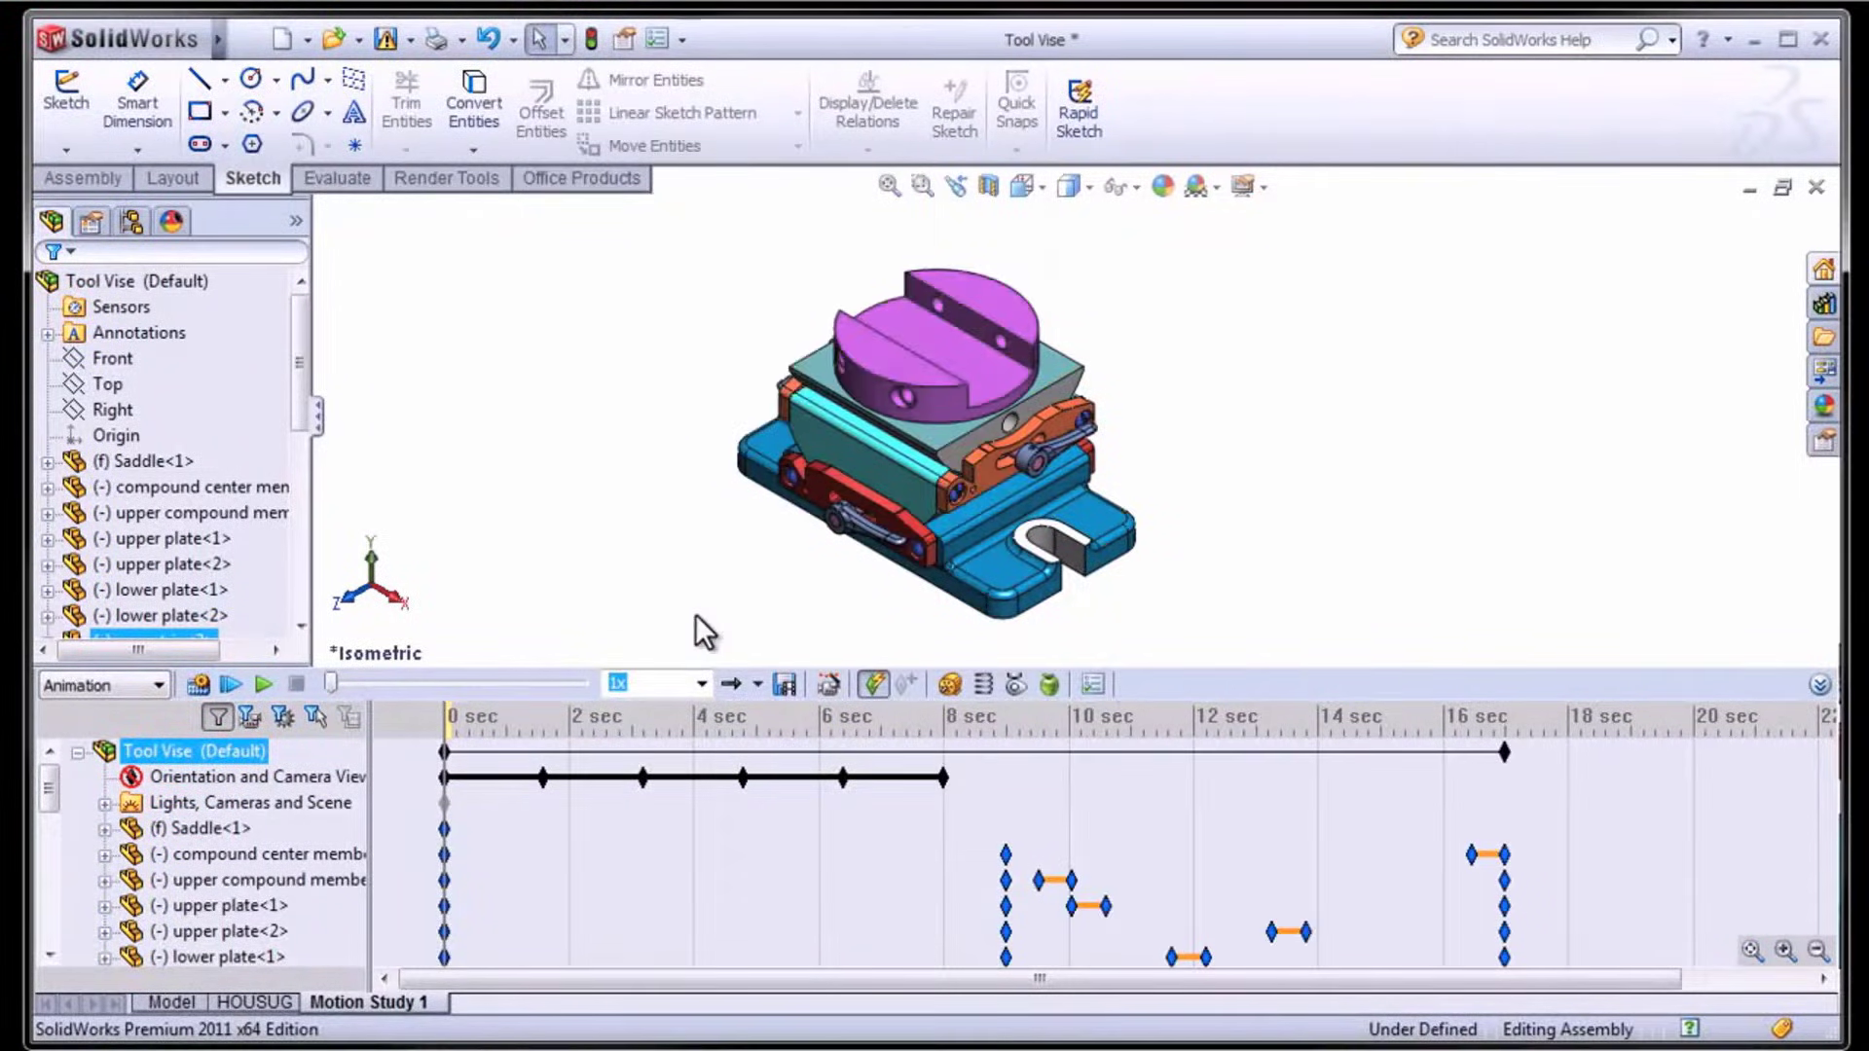
# Add an 8-second collapse animation of the whole Tool Vise starting at 17 seconds
pyautogui.click(255, 905)
pyautogui.scroll(-5, 50, 902)
pyautogui.scroll(5, 50, 902)
pyautogui.click(194, 750)
pyautogui.click(828, 685)
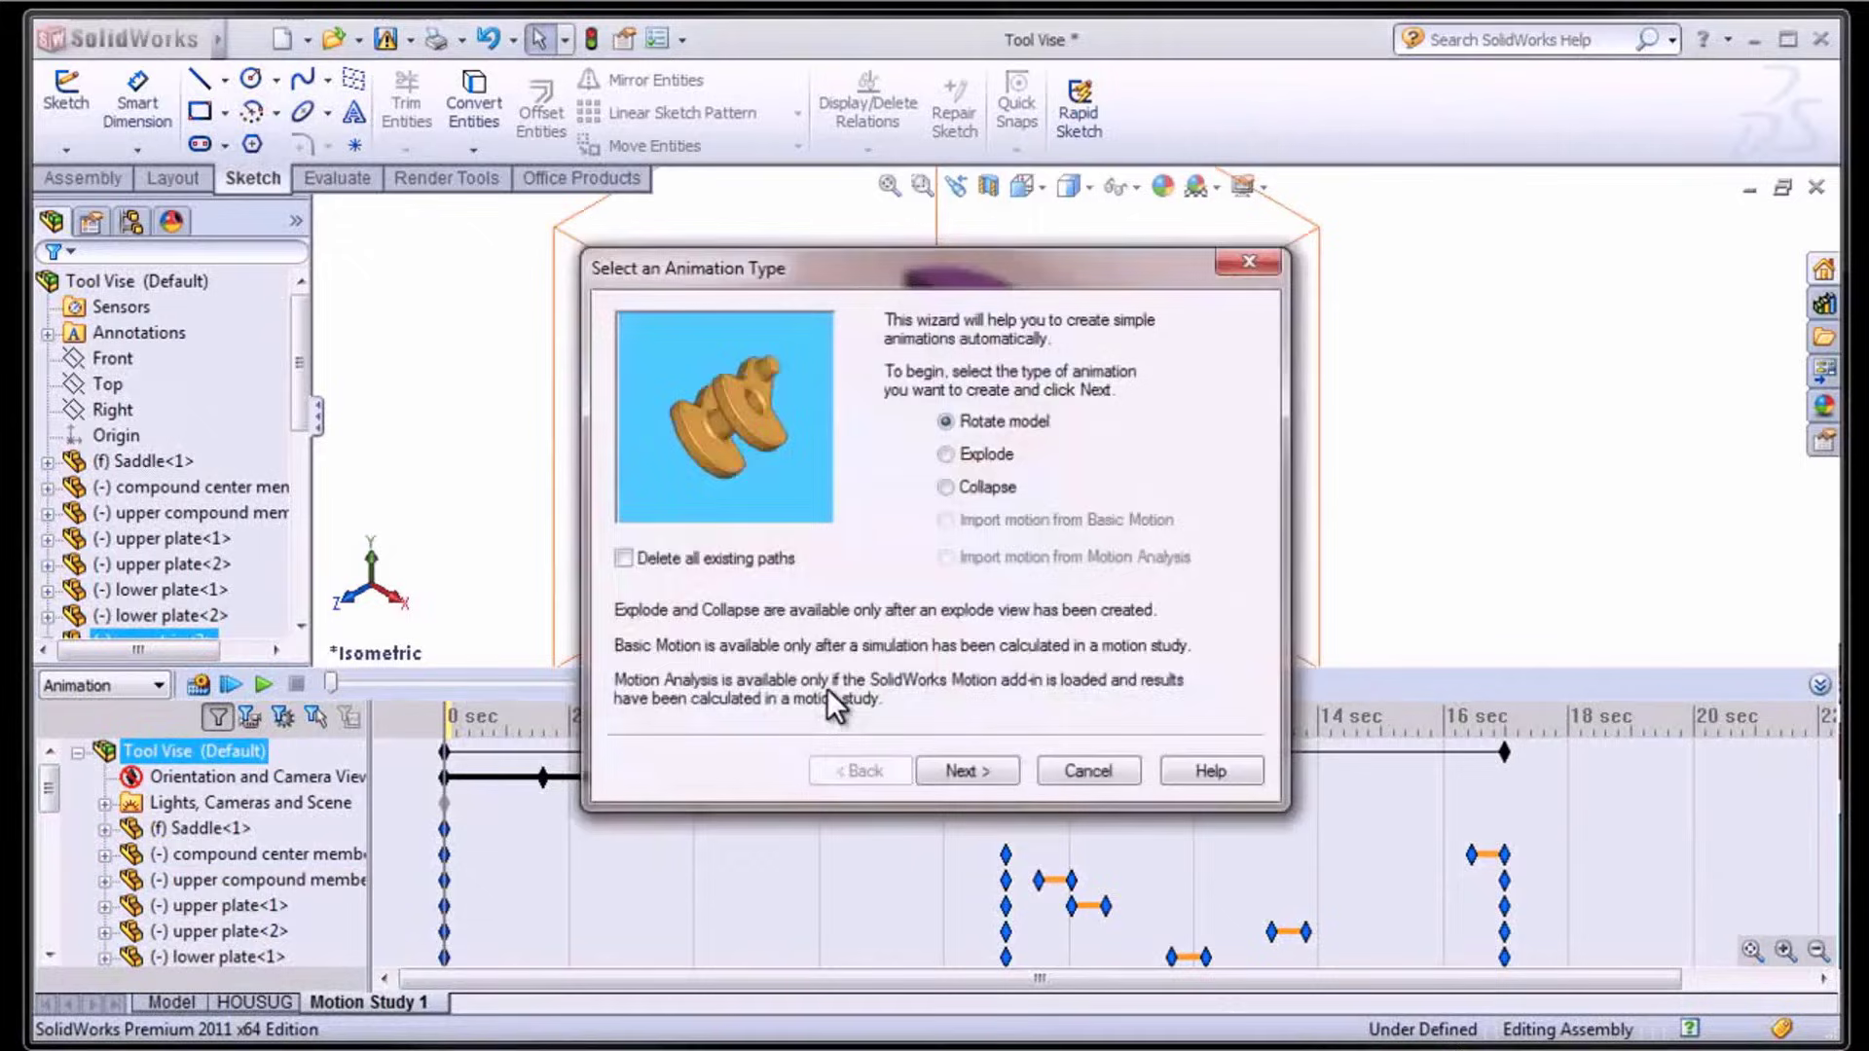
pyautogui.click(966, 769)
pyautogui.write('8')
pyautogui.press('Tab')
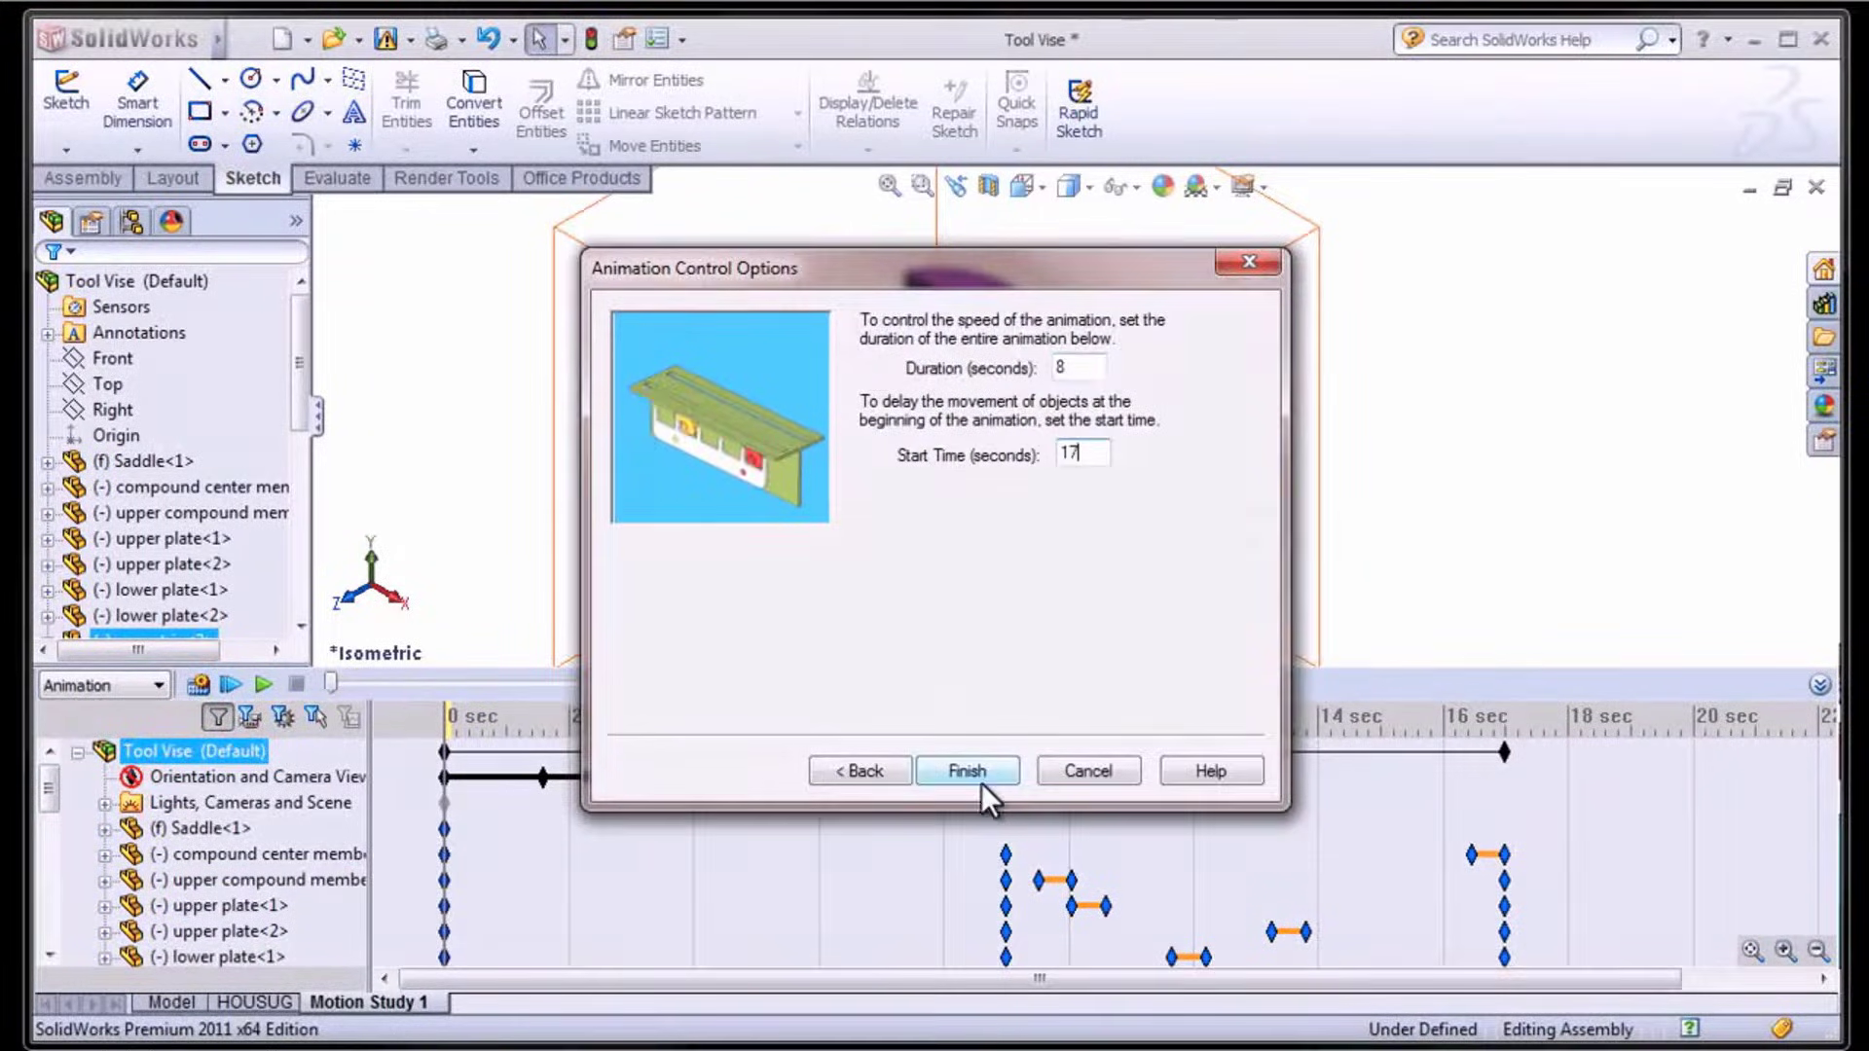
pyautogui.click(968, 770)
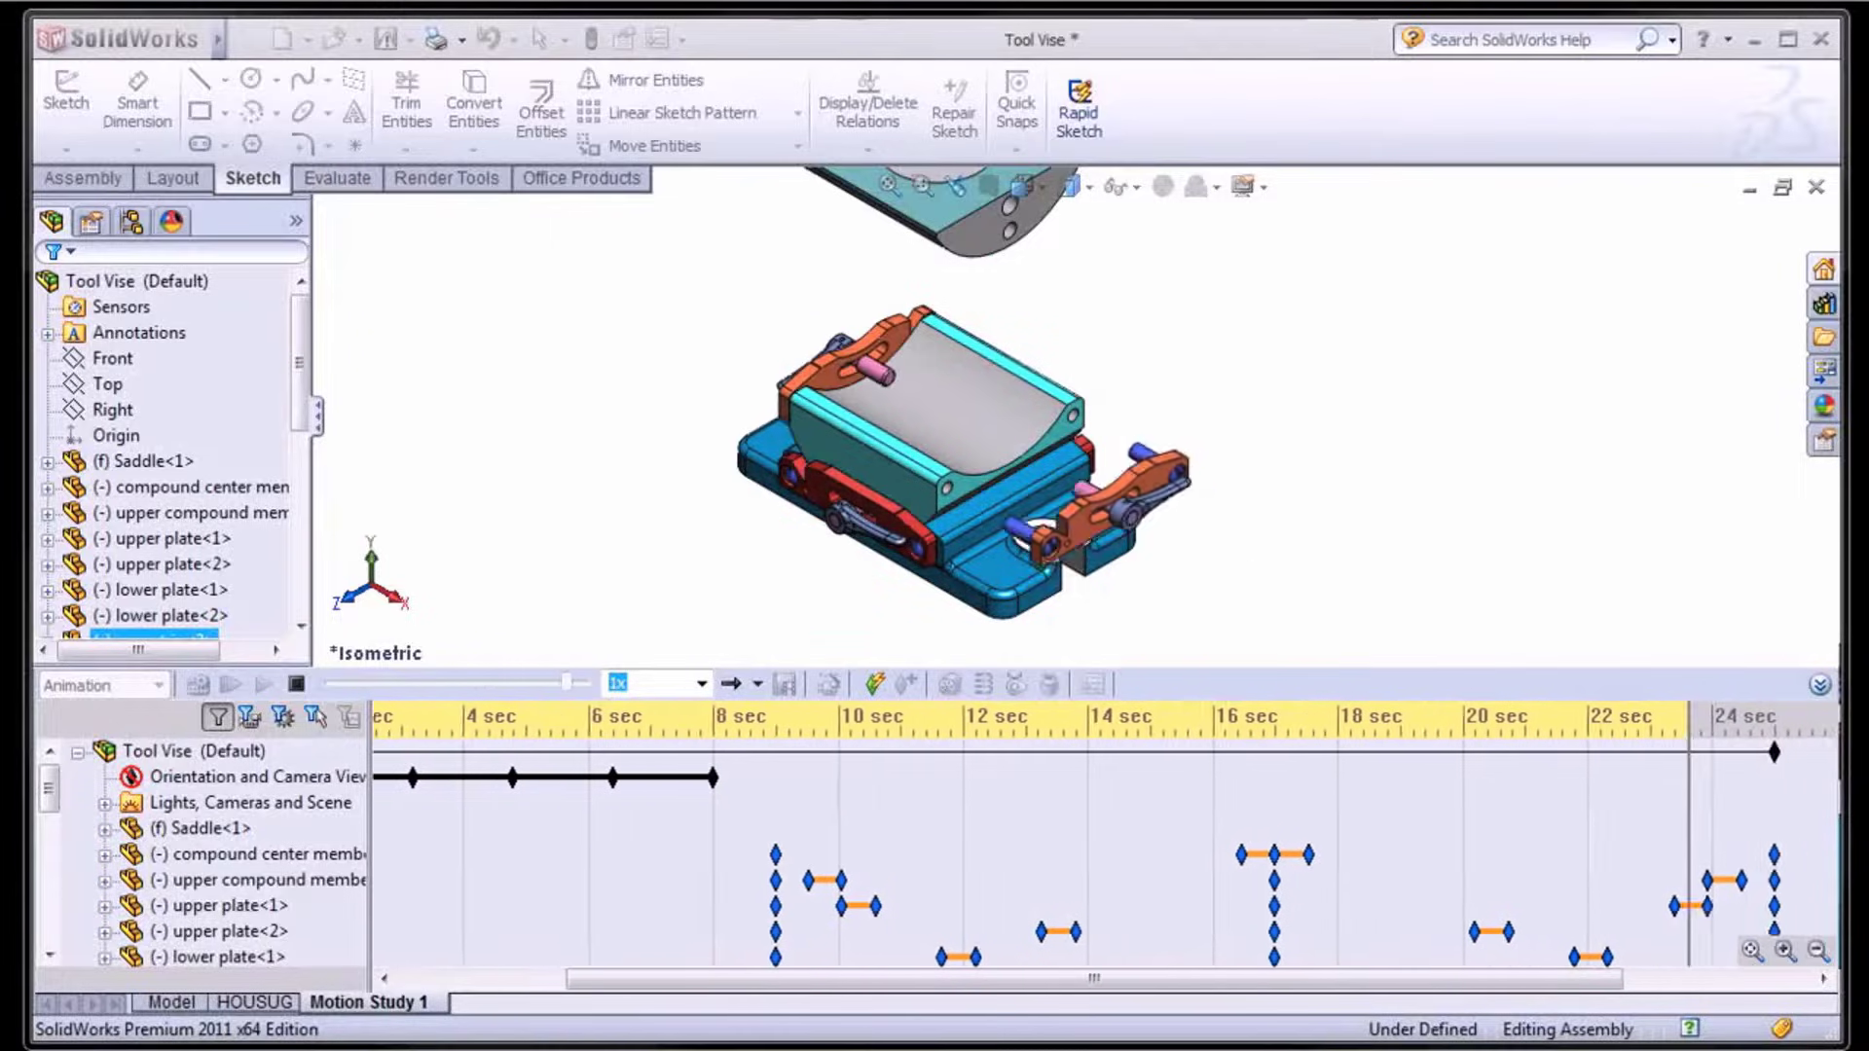
# Place a camera view key near 9 seconds and copy it to about 24 seconds
pyautogui.moveTo(1398, 738); pyautogui.dragTo(696, 800)
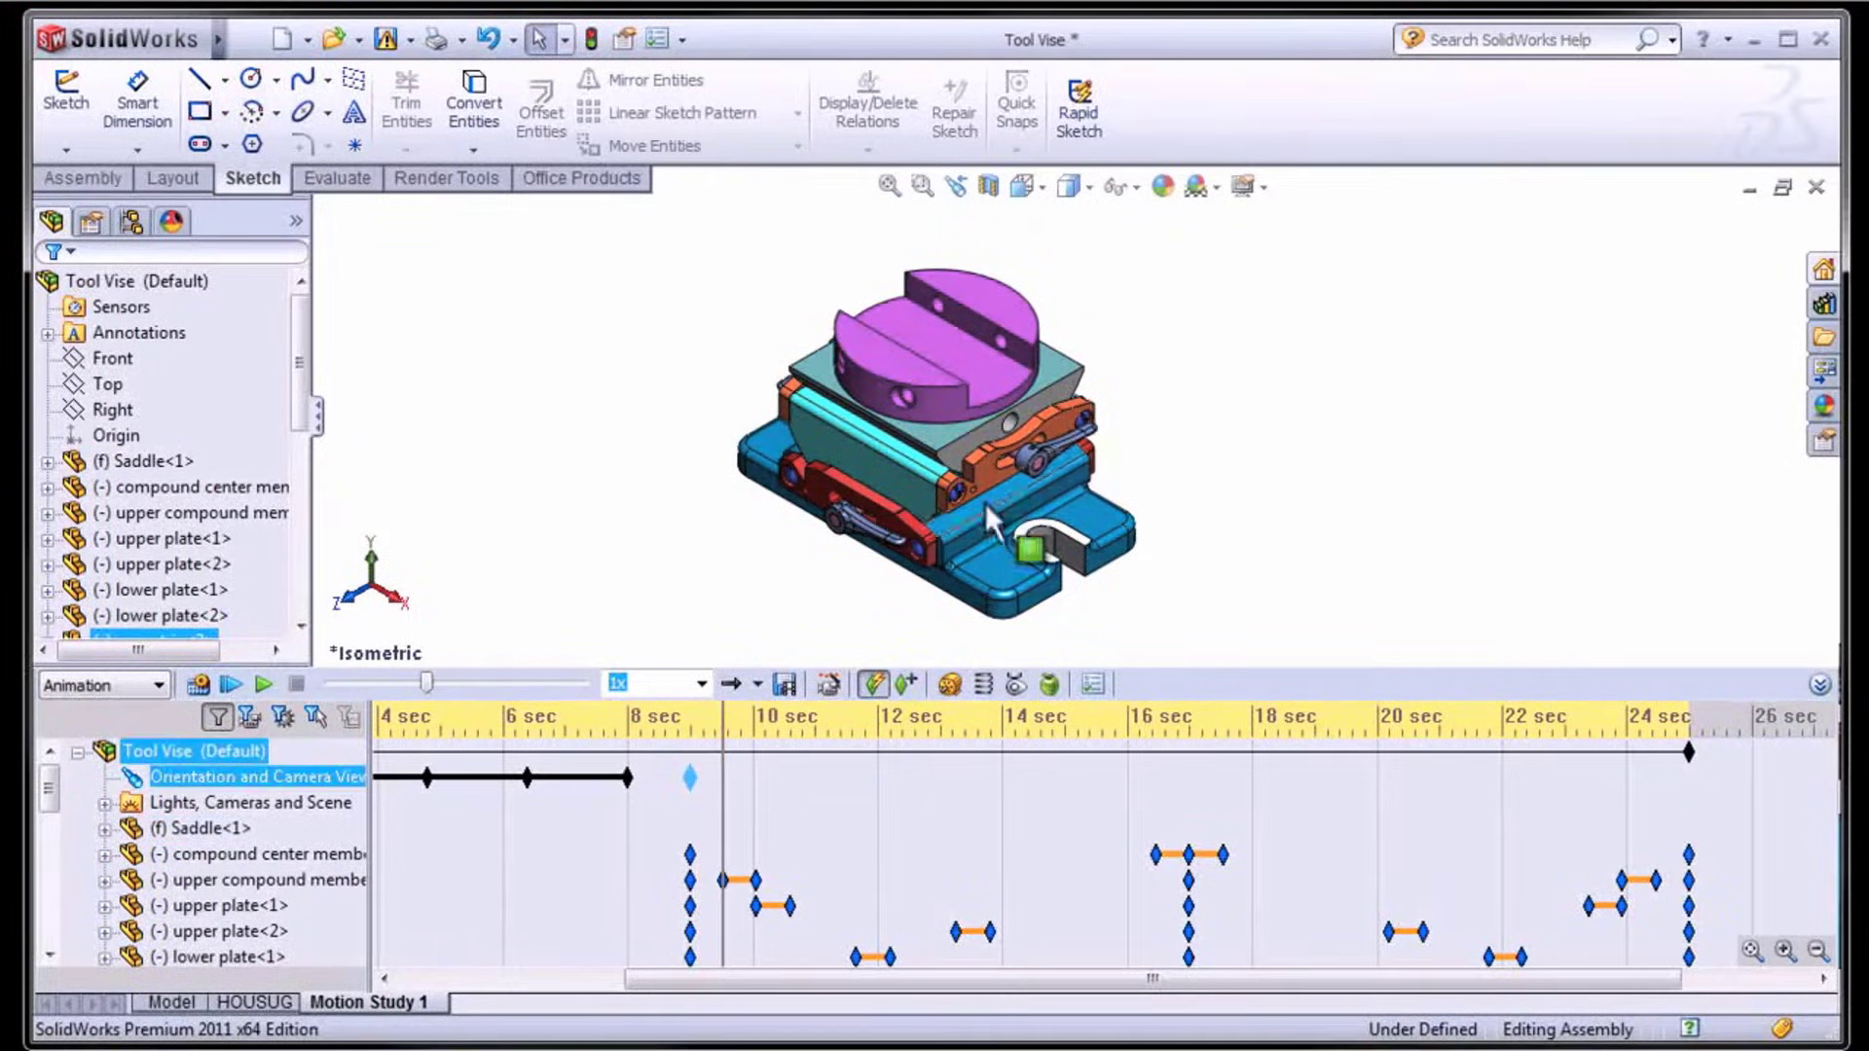
pyautogui.click(720, 854)
pyautogui.click(725, 827)
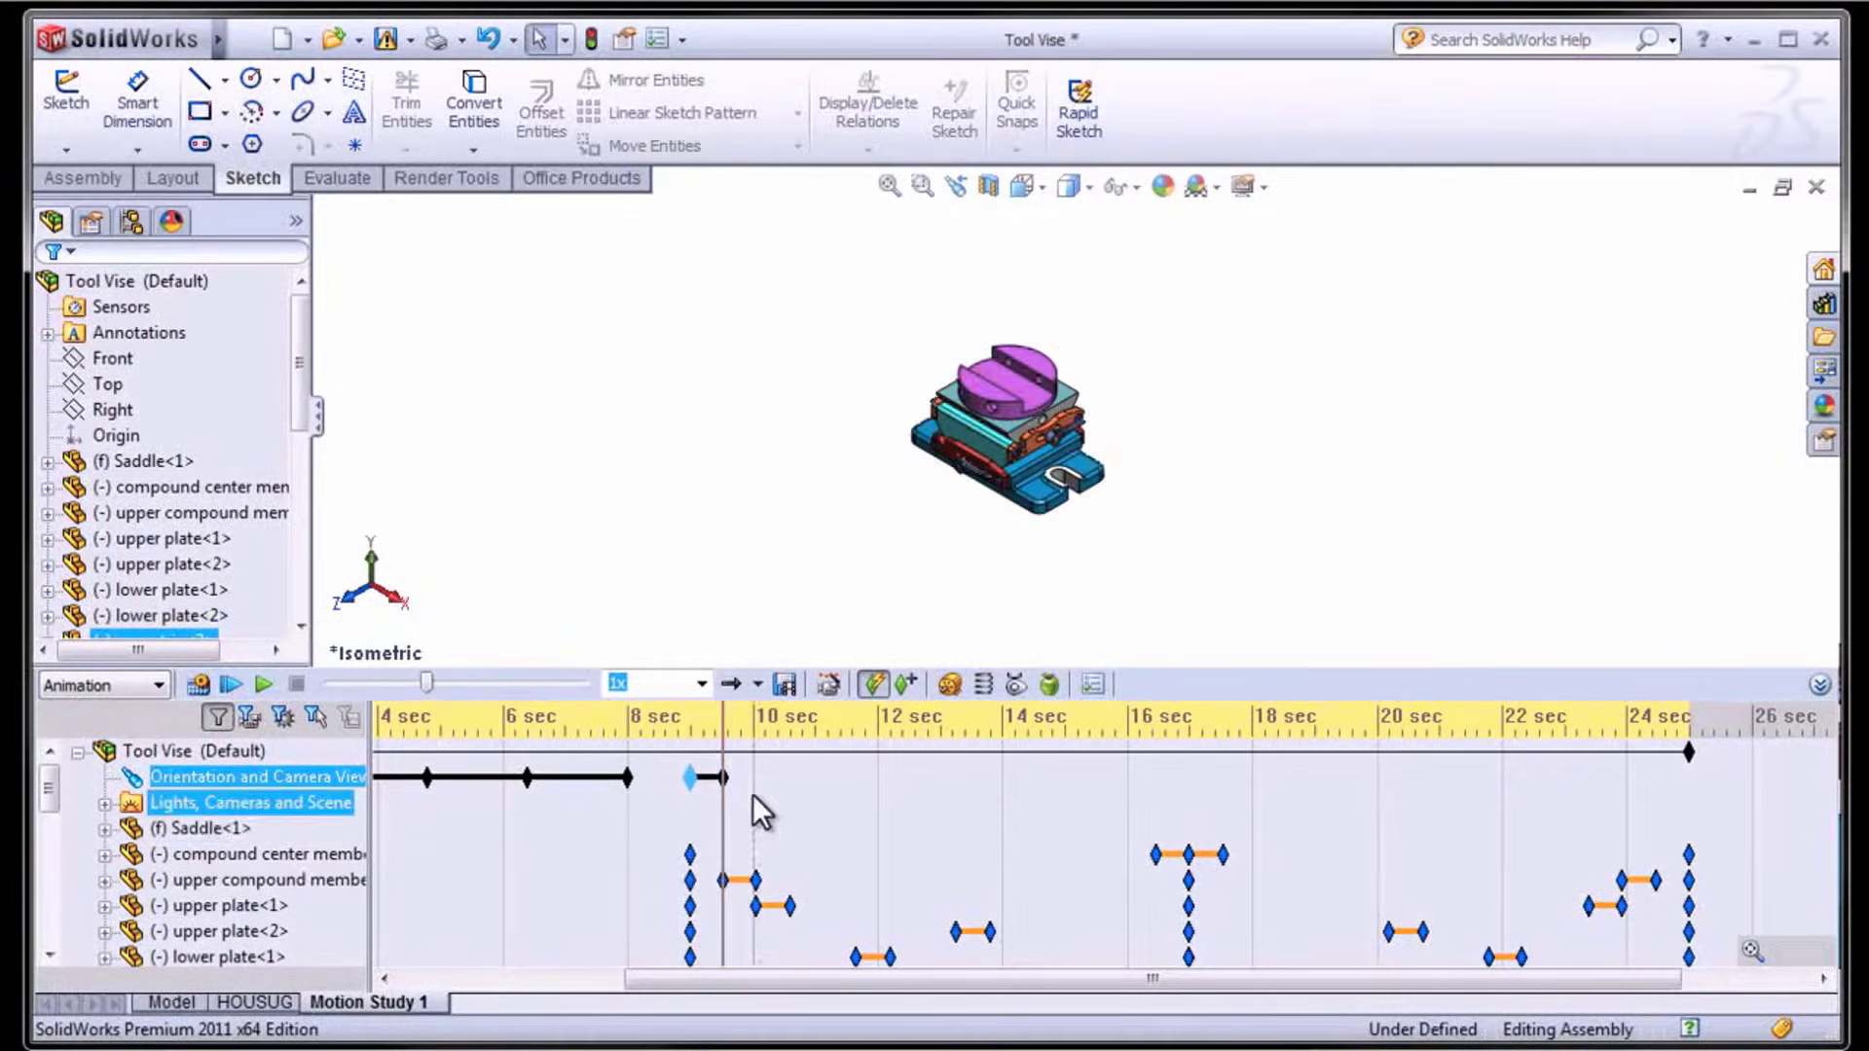
pyautogui.moveTo(725, 823); pyautogui.dragTo(1656, 806)
pyautogui.keyDown('ctrl'); pyautogui.moveTo(725, 778); pyautogui.dragTo(1656, 778); pyautogui.keyUp('ctrl')
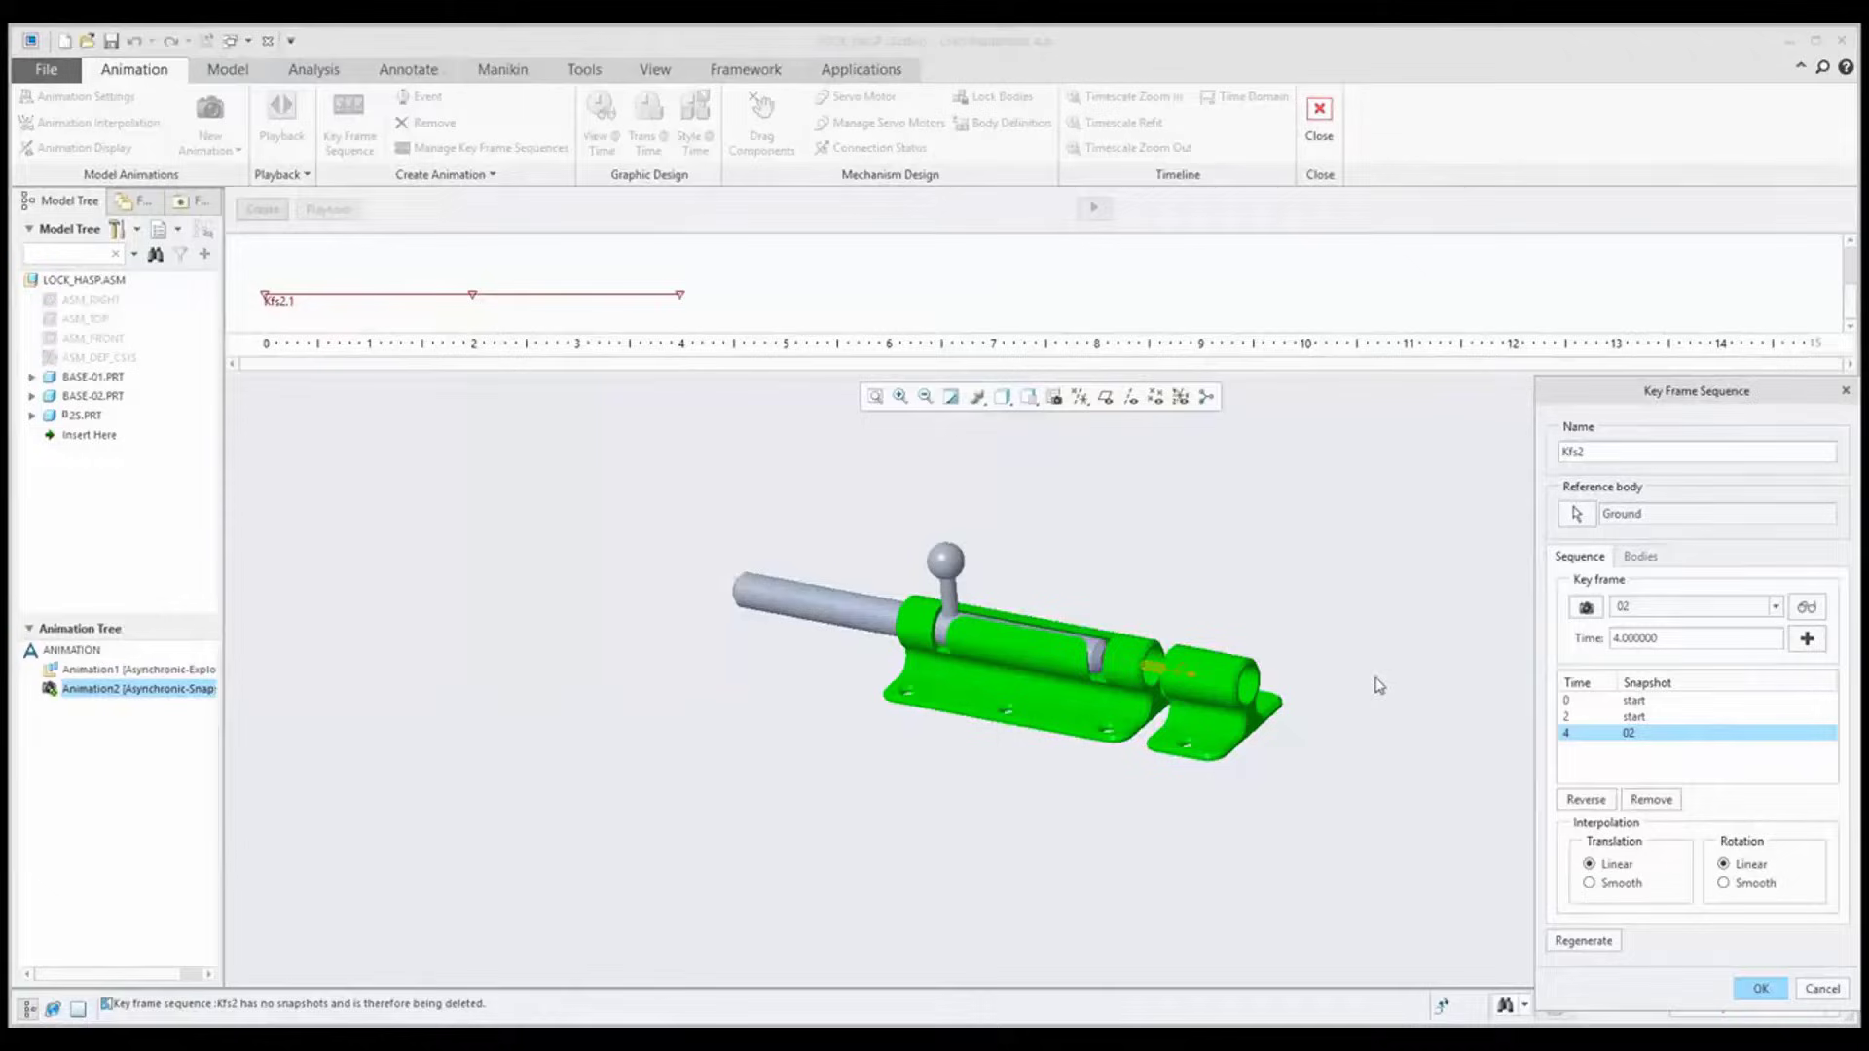
# Add snapshot 03 as key frames at 8 and 10 seconds
pyautogui.click(1776, 607)
pyautogui.click(1679, 707)
pyautogui.click(1807, 640)
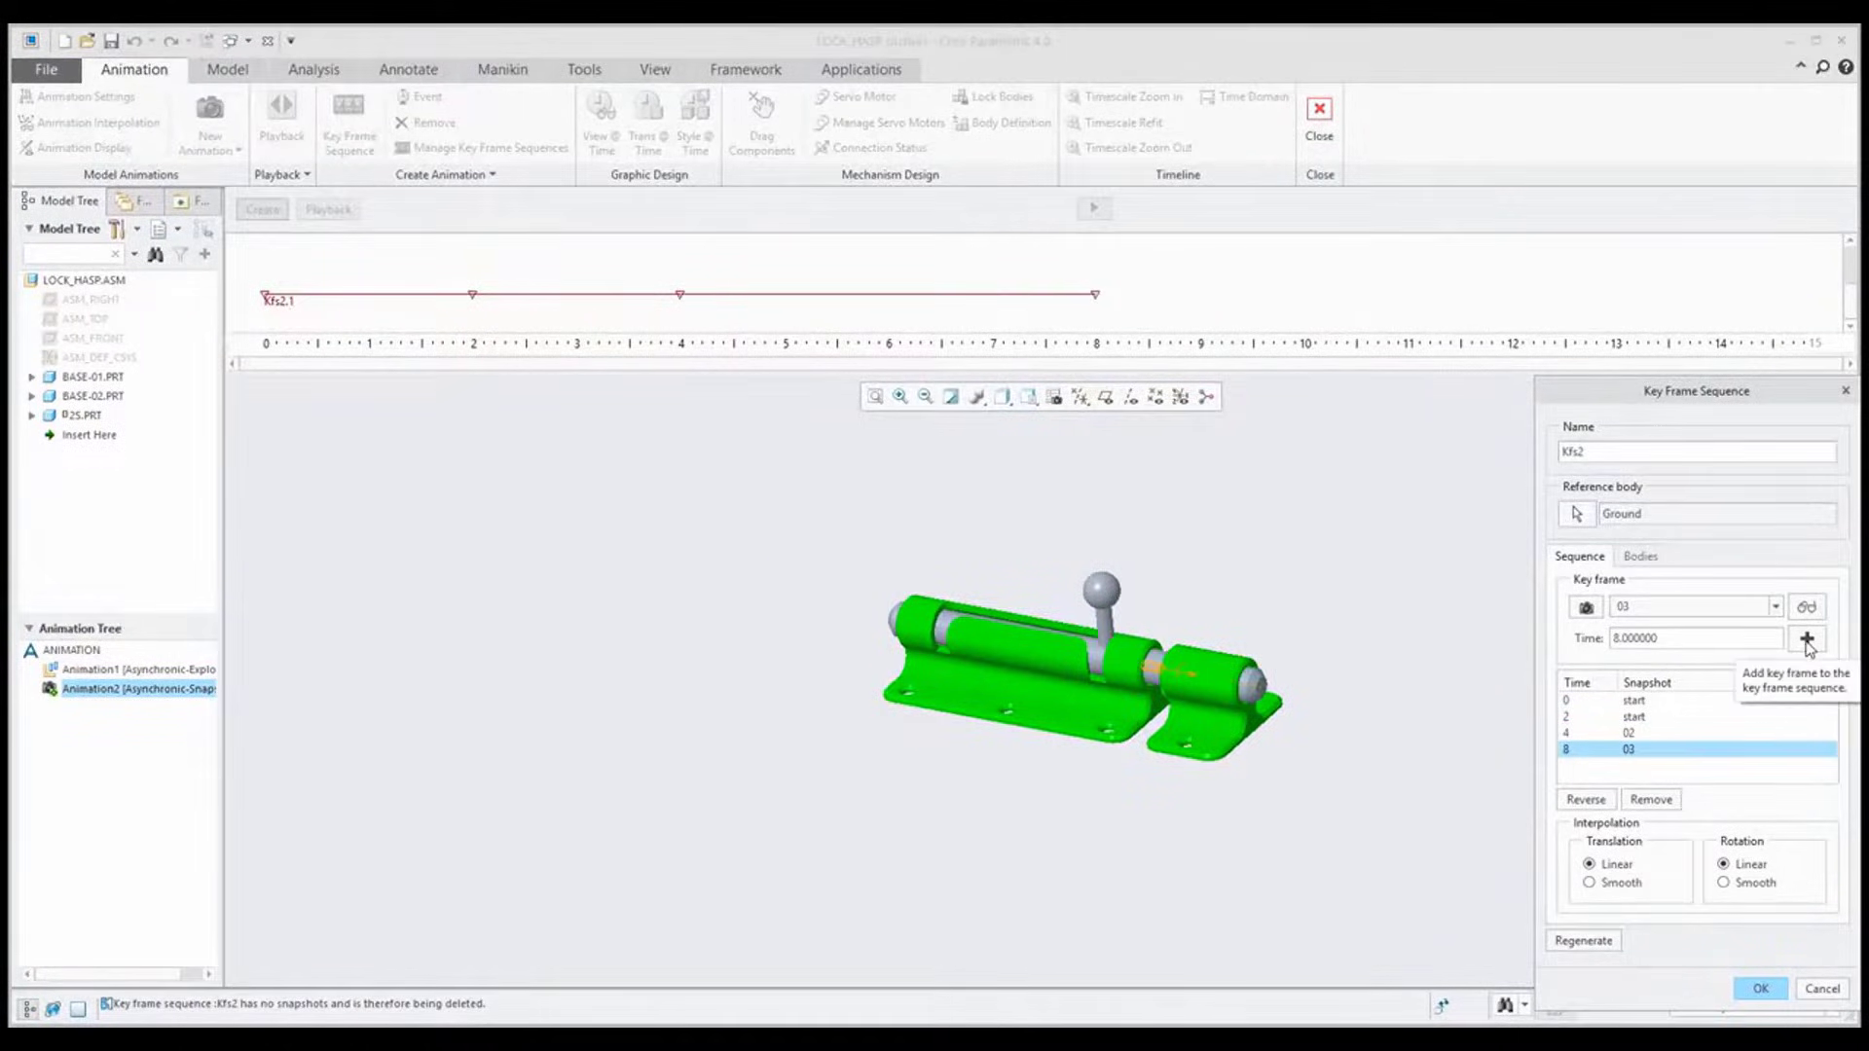
pyautogui.click(1674, 637)
pyautogui.write('10')
pyautogui.click(1807, 640)
# Add the end snapshot at 12 and 15 seconds, close the sequence, and generate the animation
pyautogui.click(1775, 606)
pyautogui.click(1643, 670)
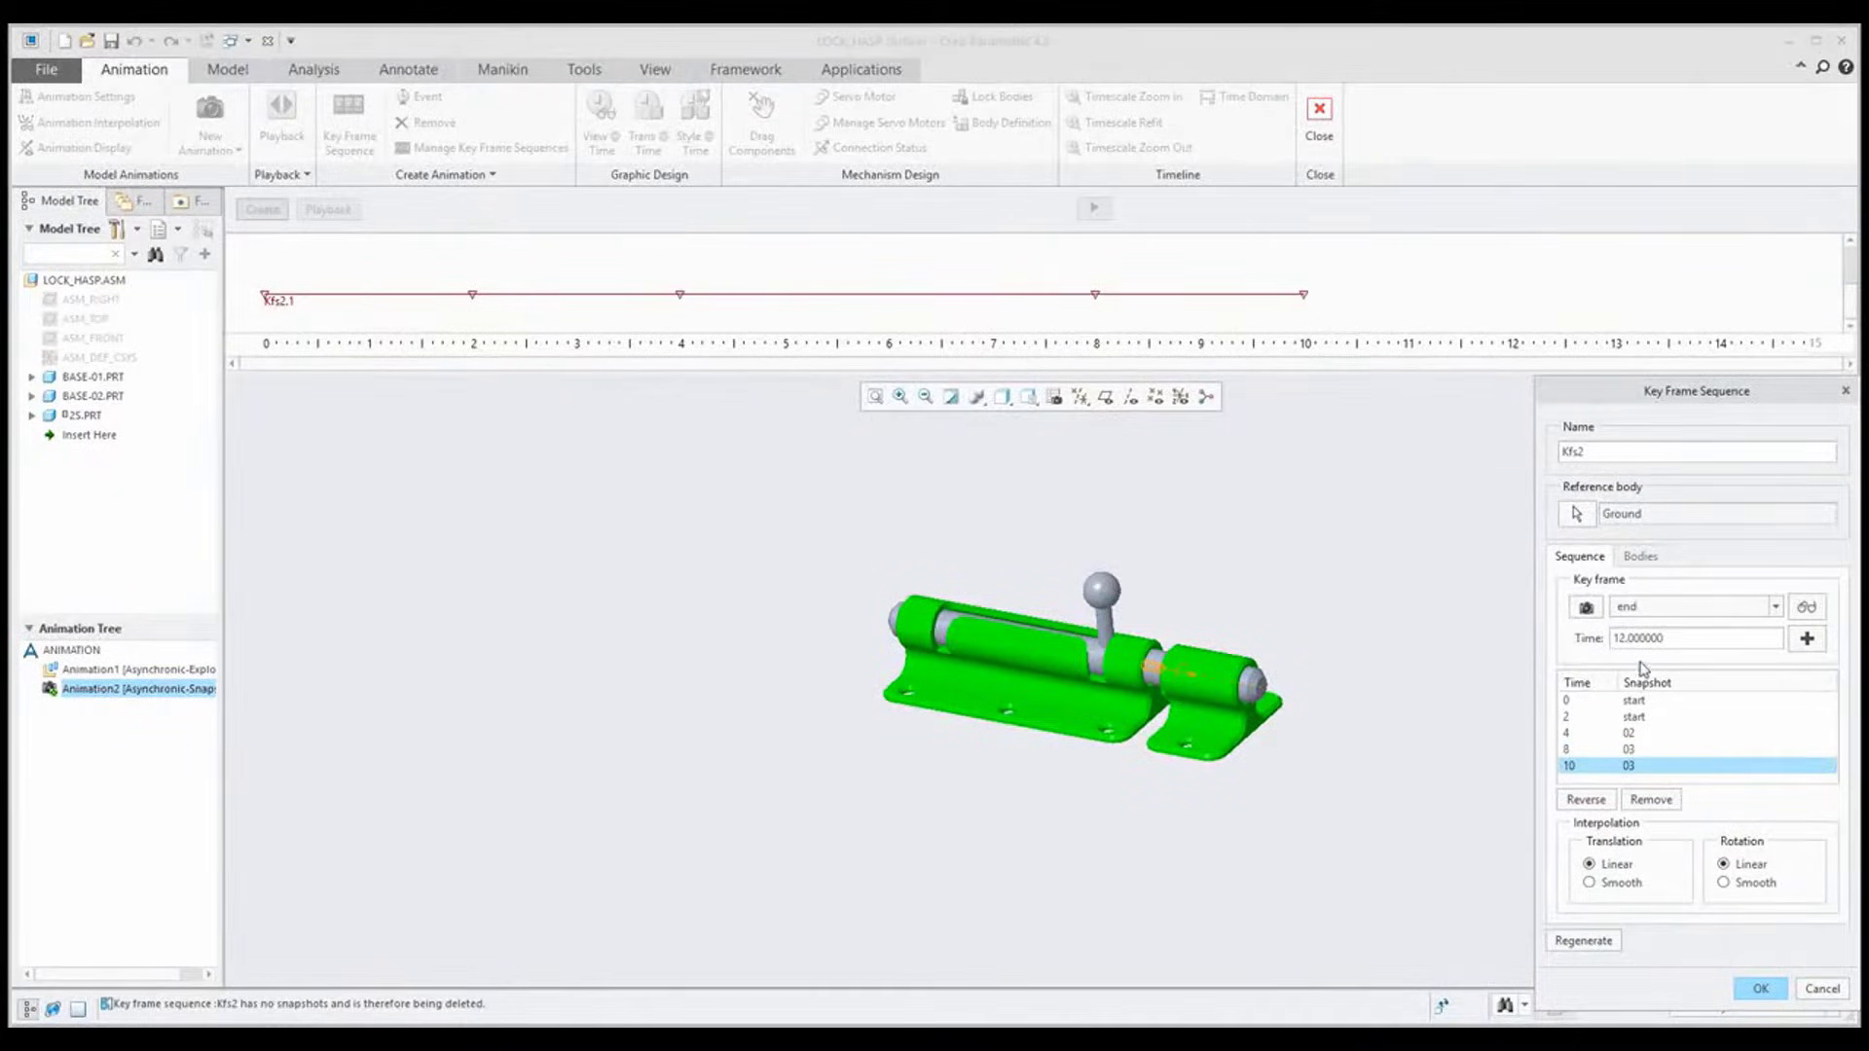
pyautogui.click(1807, 642)
pyautogui.click(1806, 642)
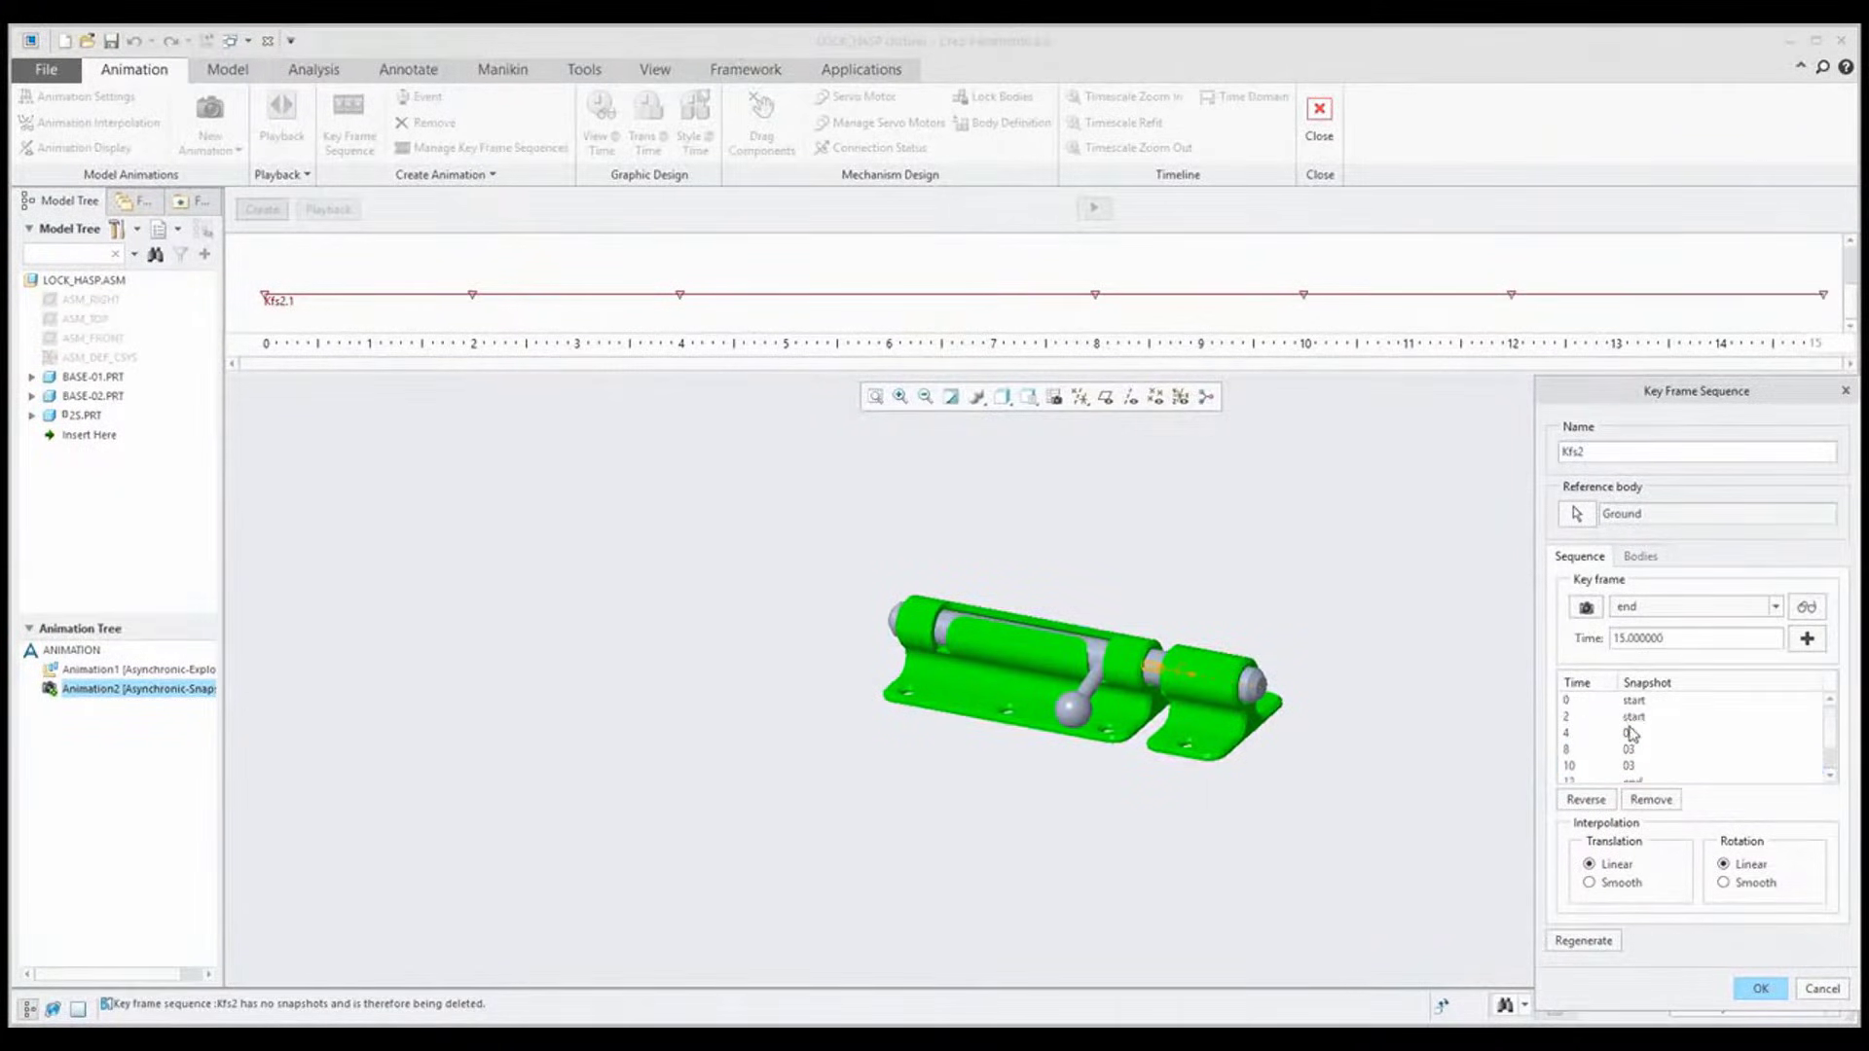
pyautogui.middleClick(1349, 547)
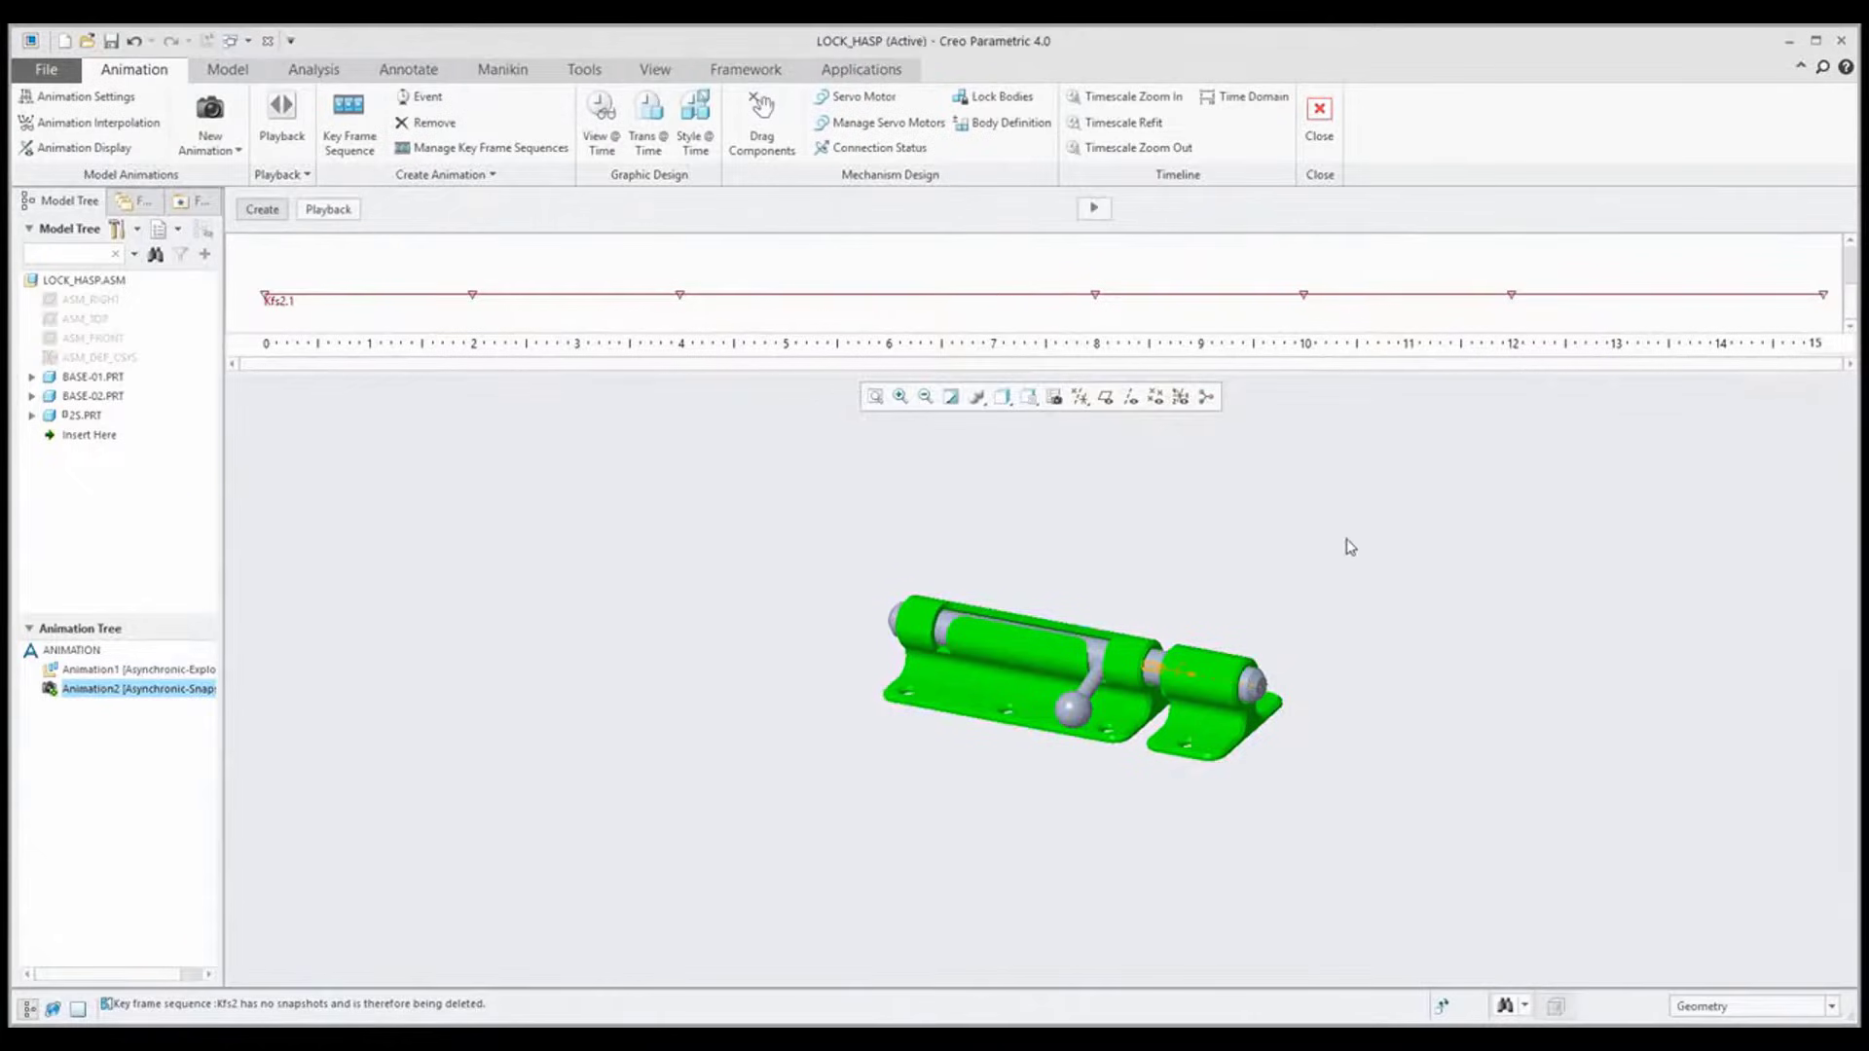
pyautogui.click(1095, 210)
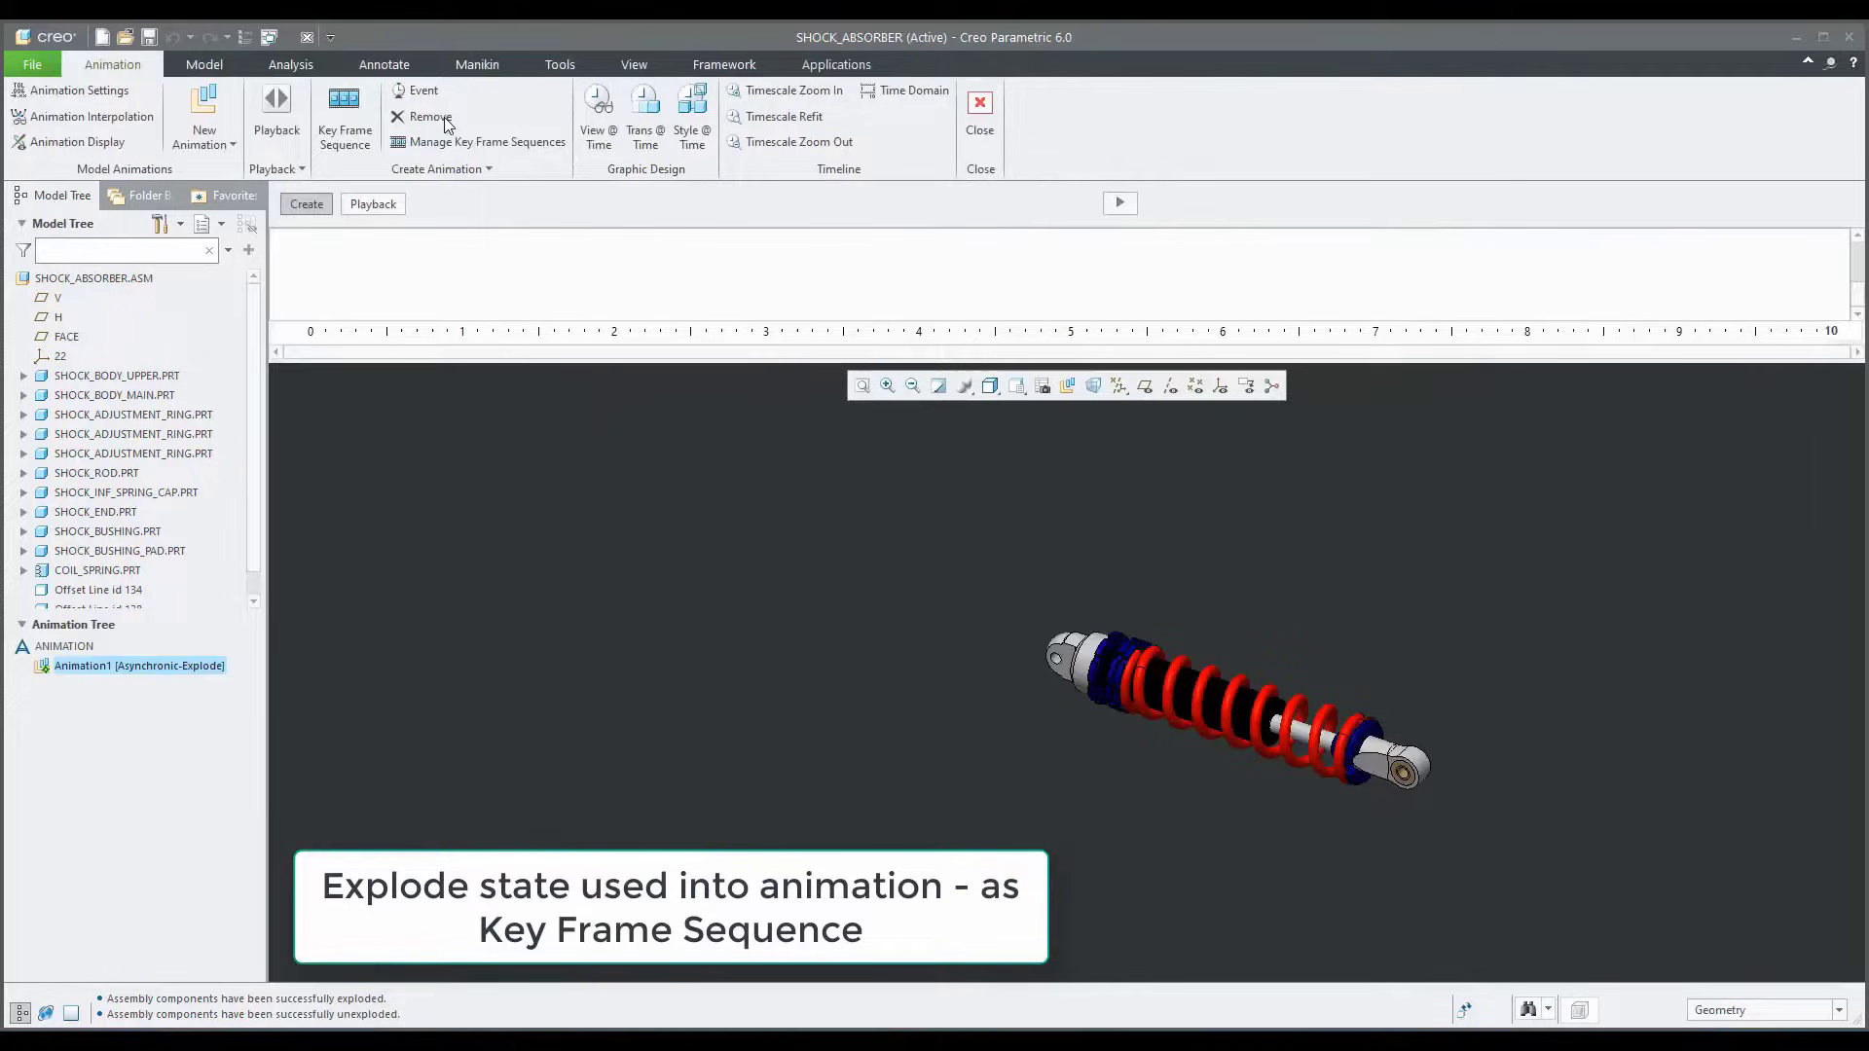
# Start a new key frame sequence with the Unexploded state at 0 and 3 seconds
pyautogui.click(345, 129)
pyautogui.click(1695, 532)
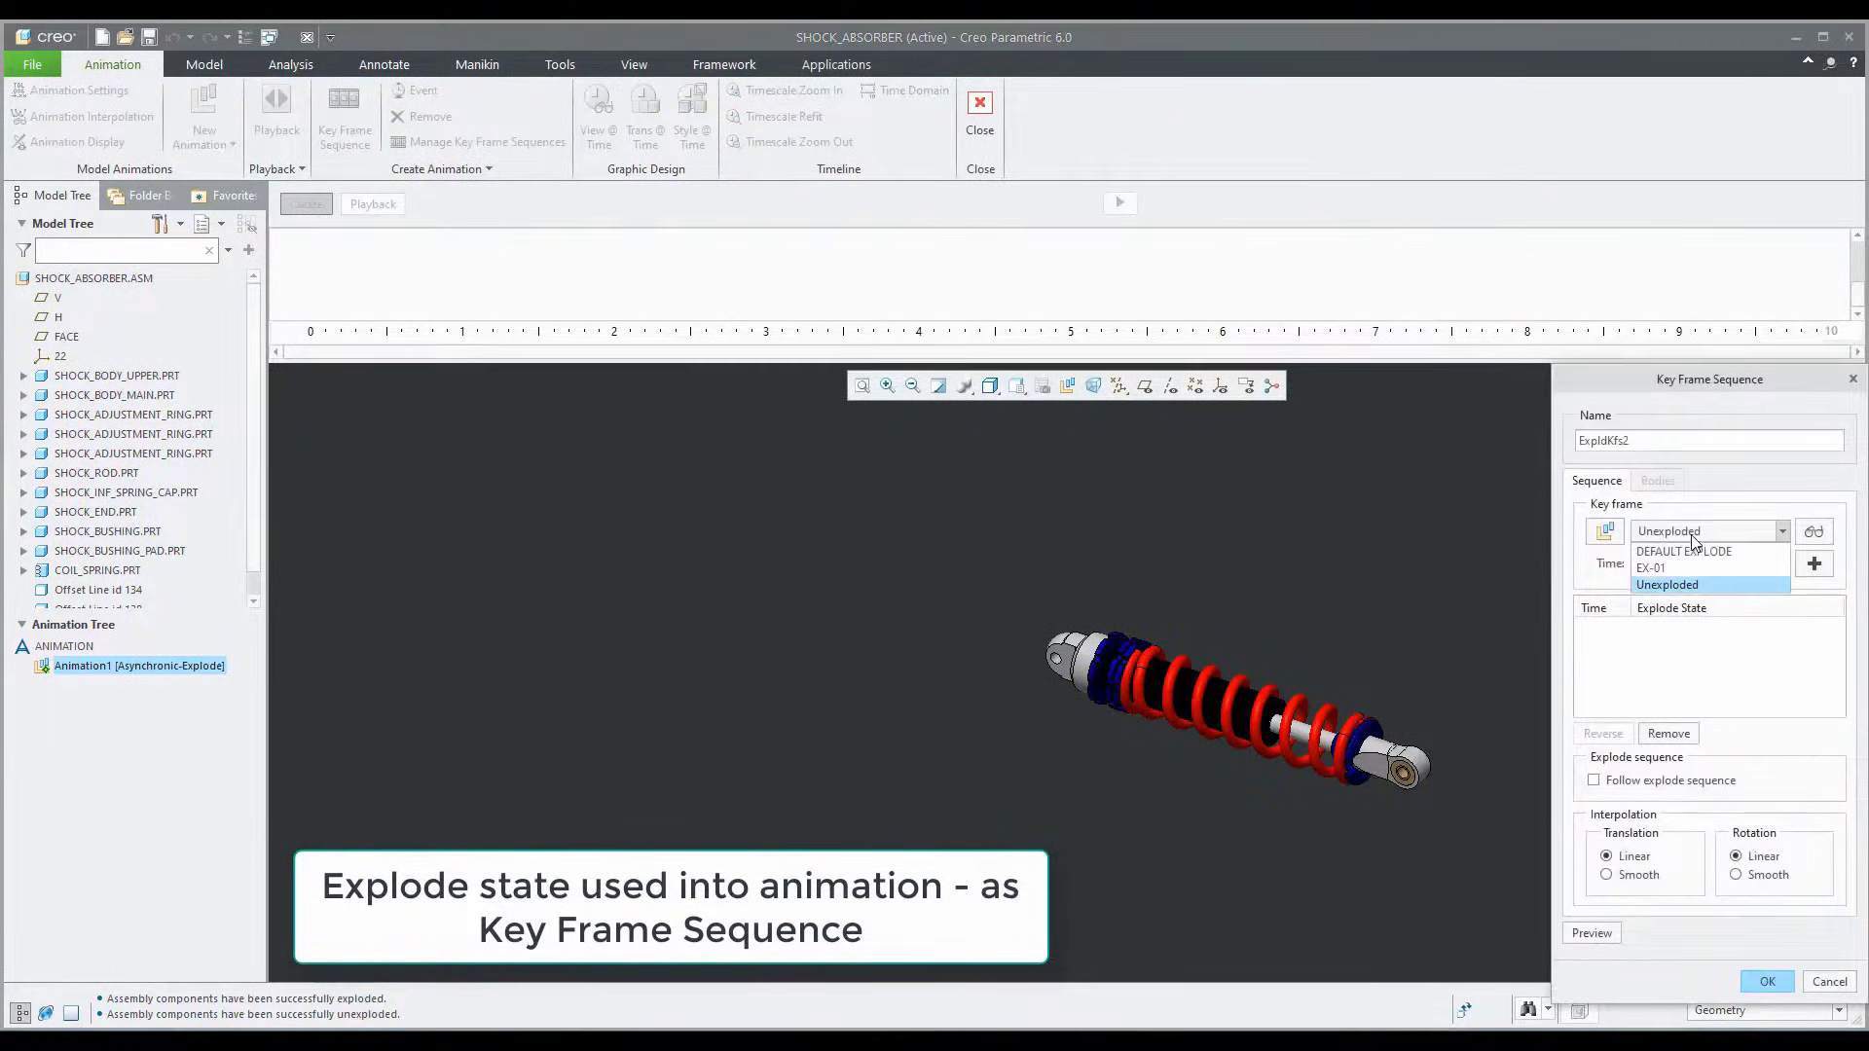
pyautogui.click(1668, 585)
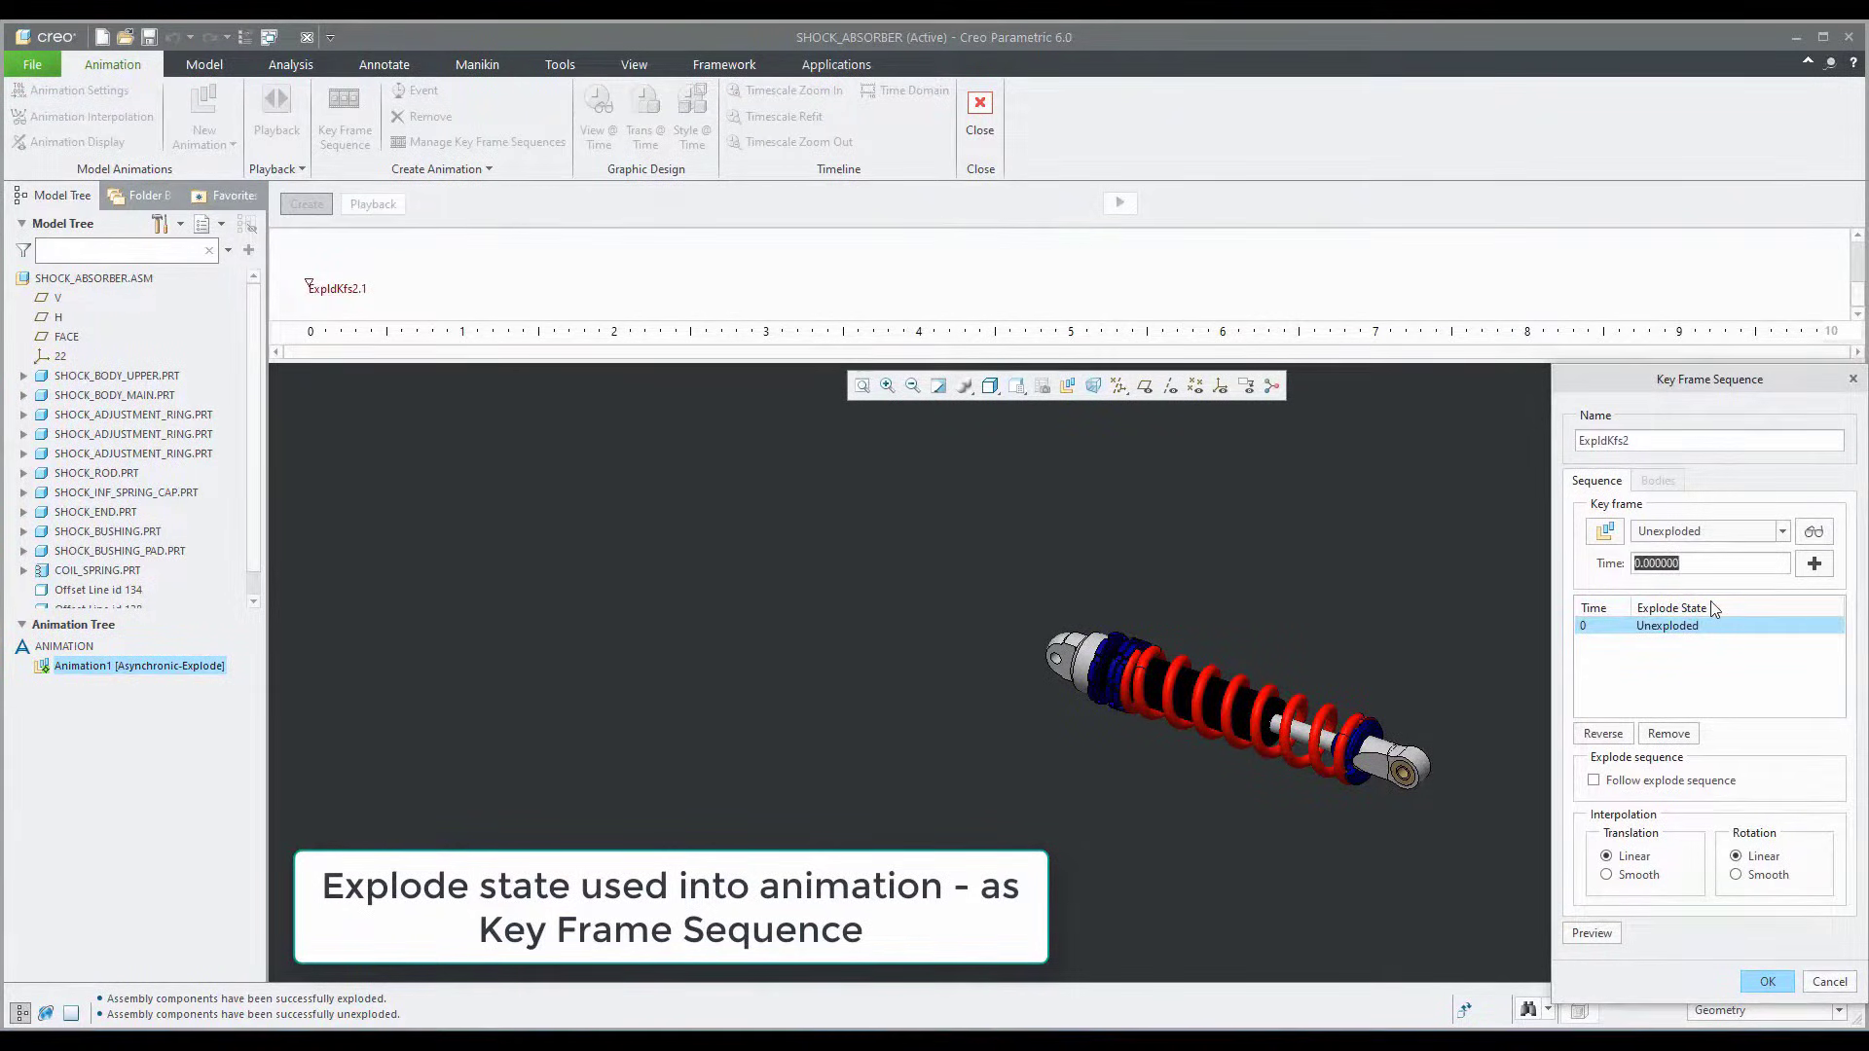
pyautogui.write('3')
pyautogui.click(1815, 565)
pyautogui.click(1704, 531)
# Add explode state EX-01 as key frames at 6 and 8 seconds
pyautogui.click(1652, 571)
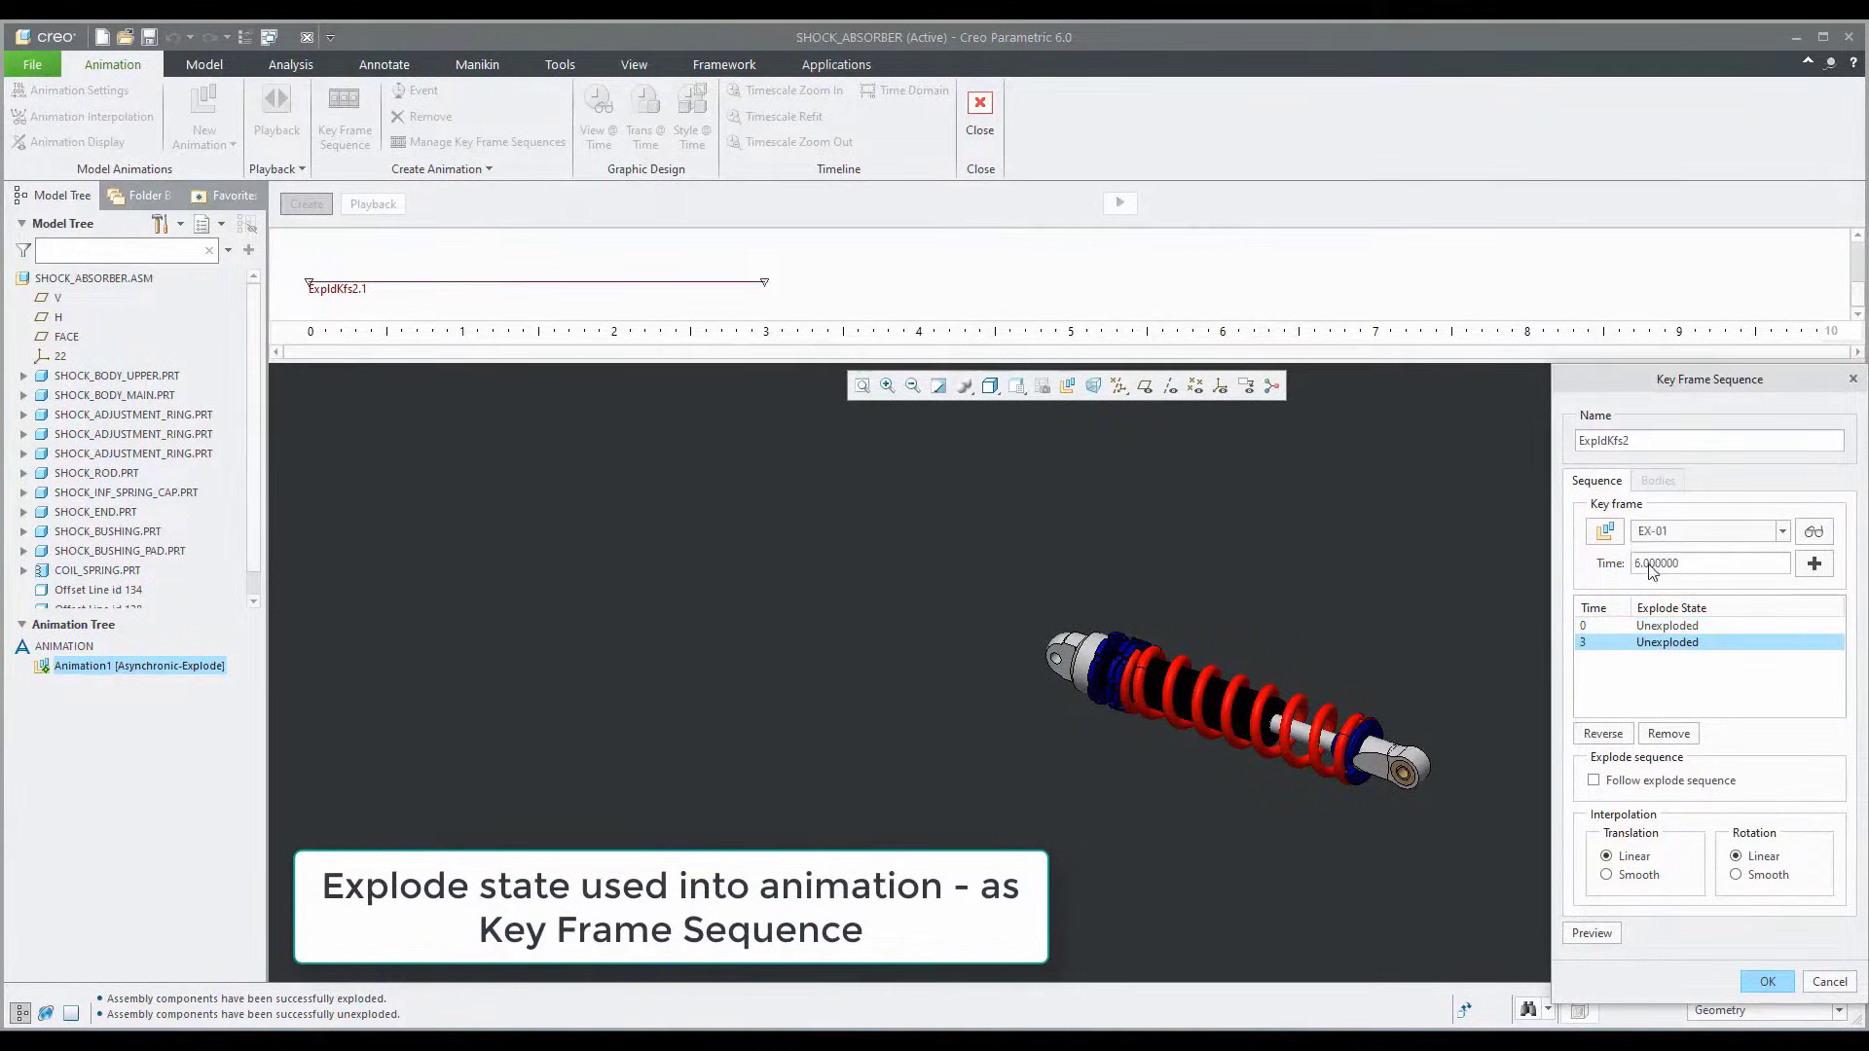
pyautogui.click(1815, 565)
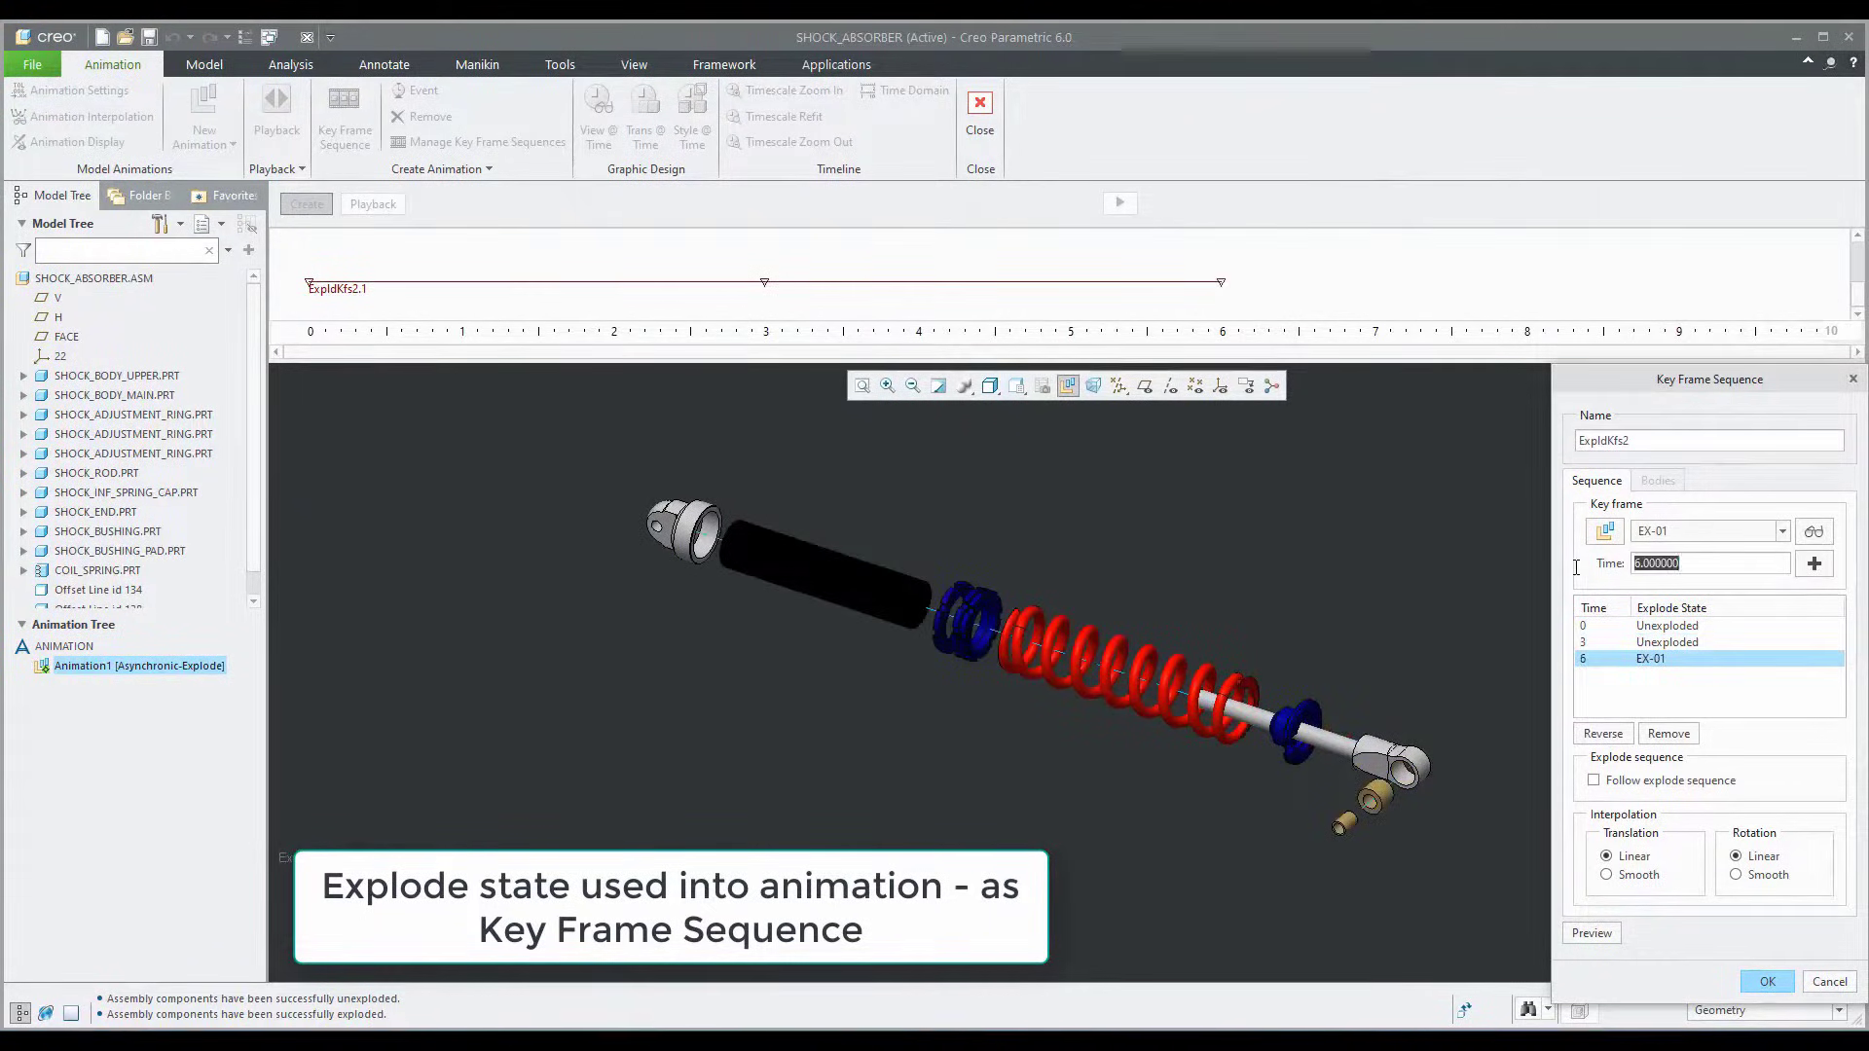
pyautogui.write('8')
pyautogui.click(1814, 564)
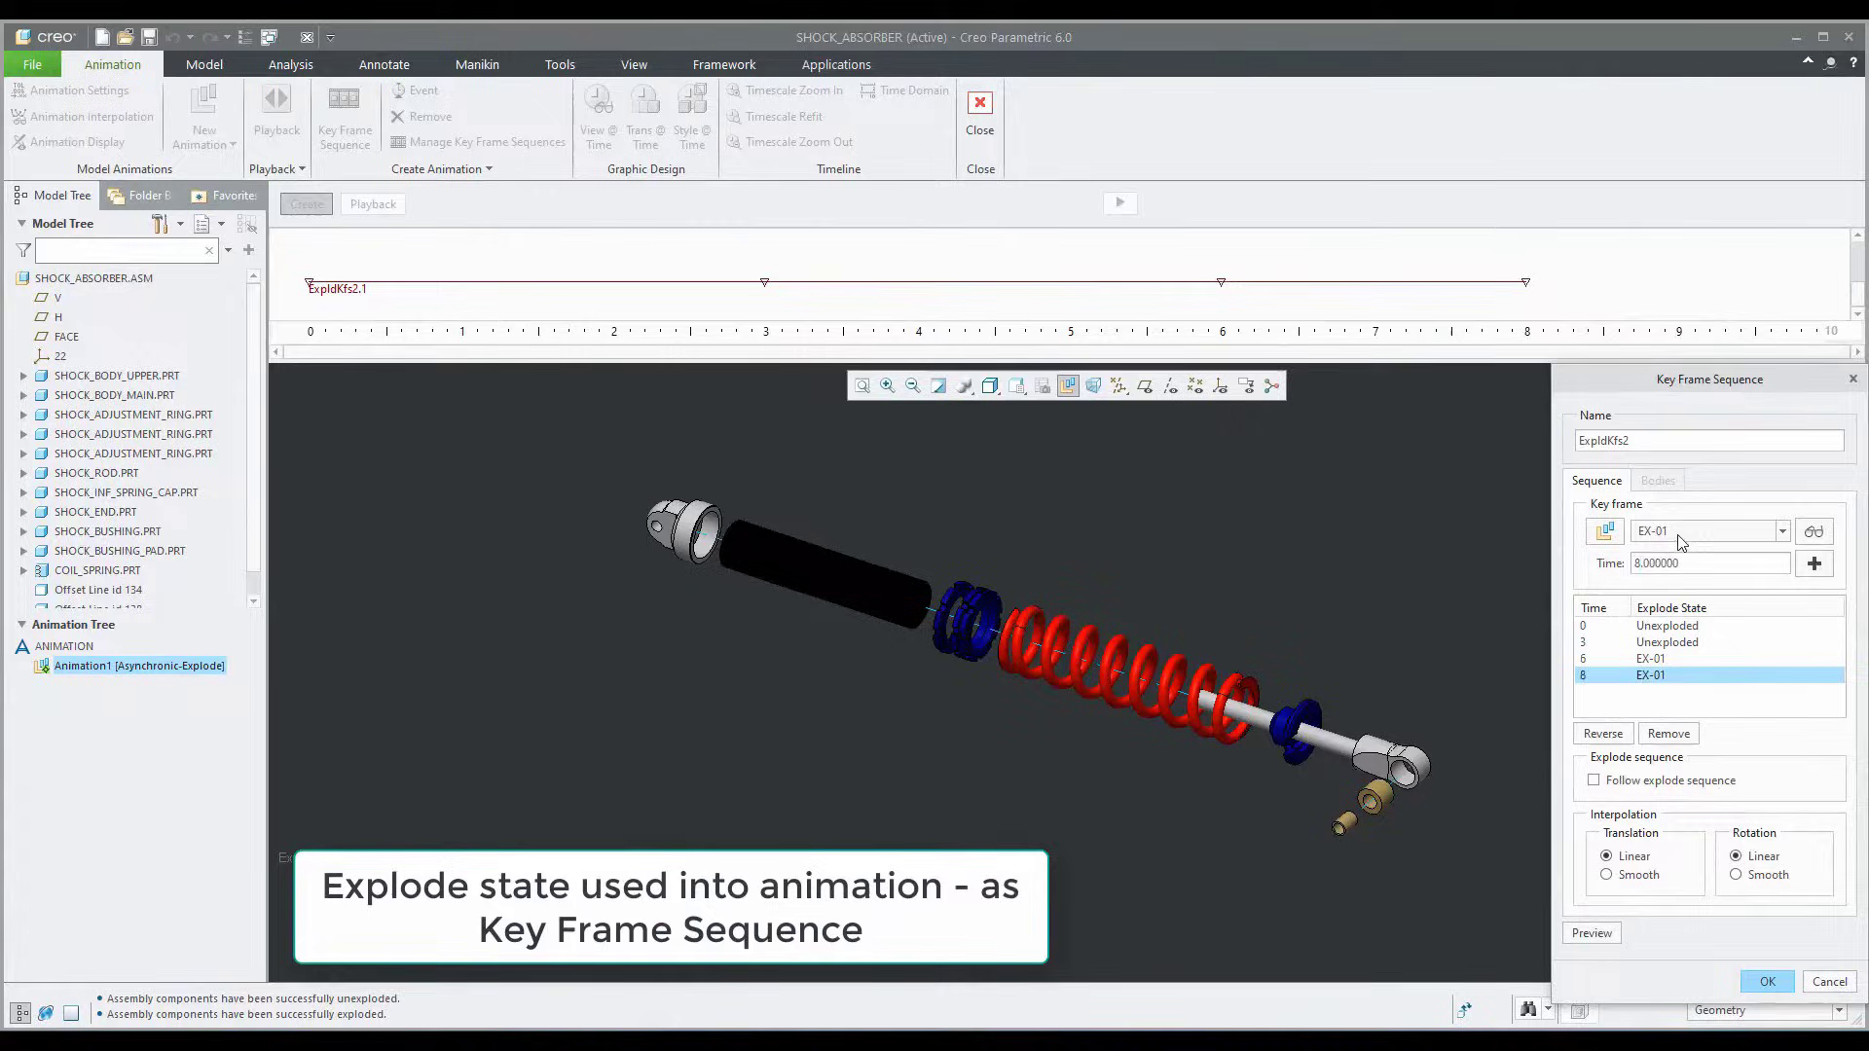
pyautogui.click(1679, 542)
pyautogui.click(1702, 582)
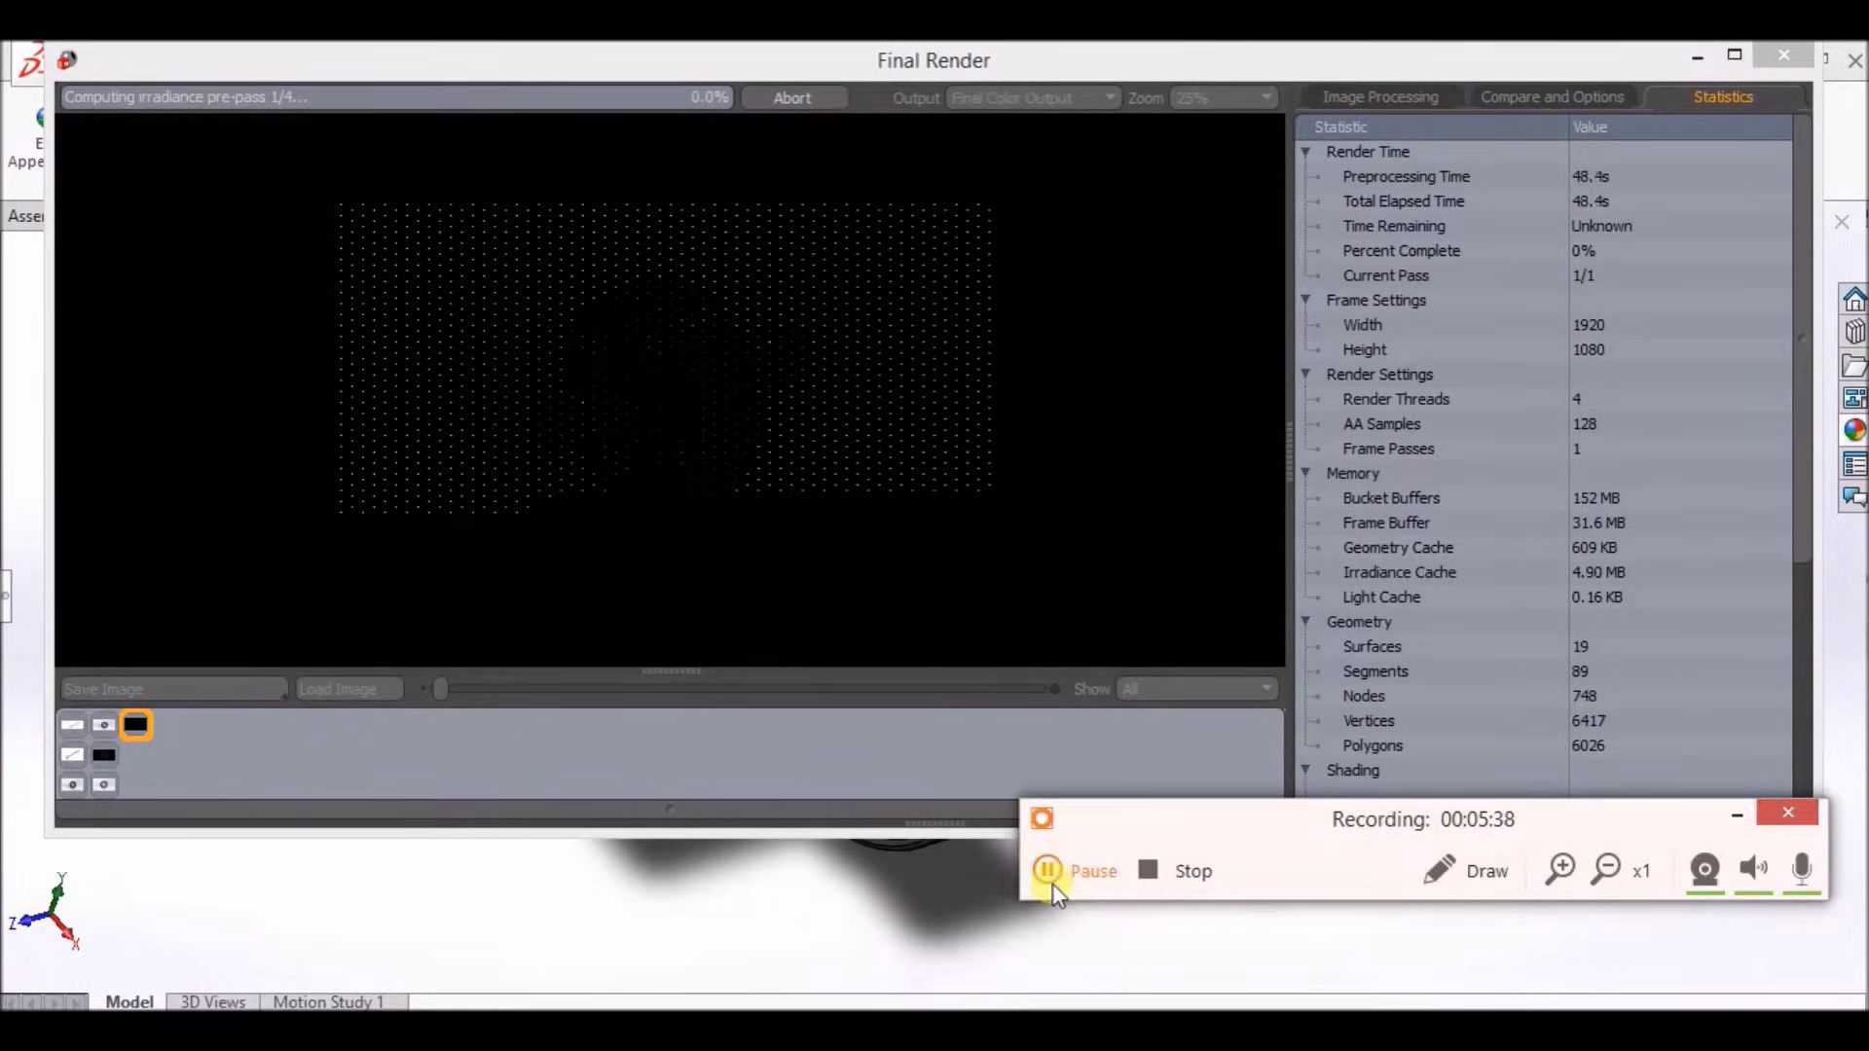
# Browse Appearances to Materials > glass > gloss and select clear glass for the vase
pyautogui.click(1048, 869)
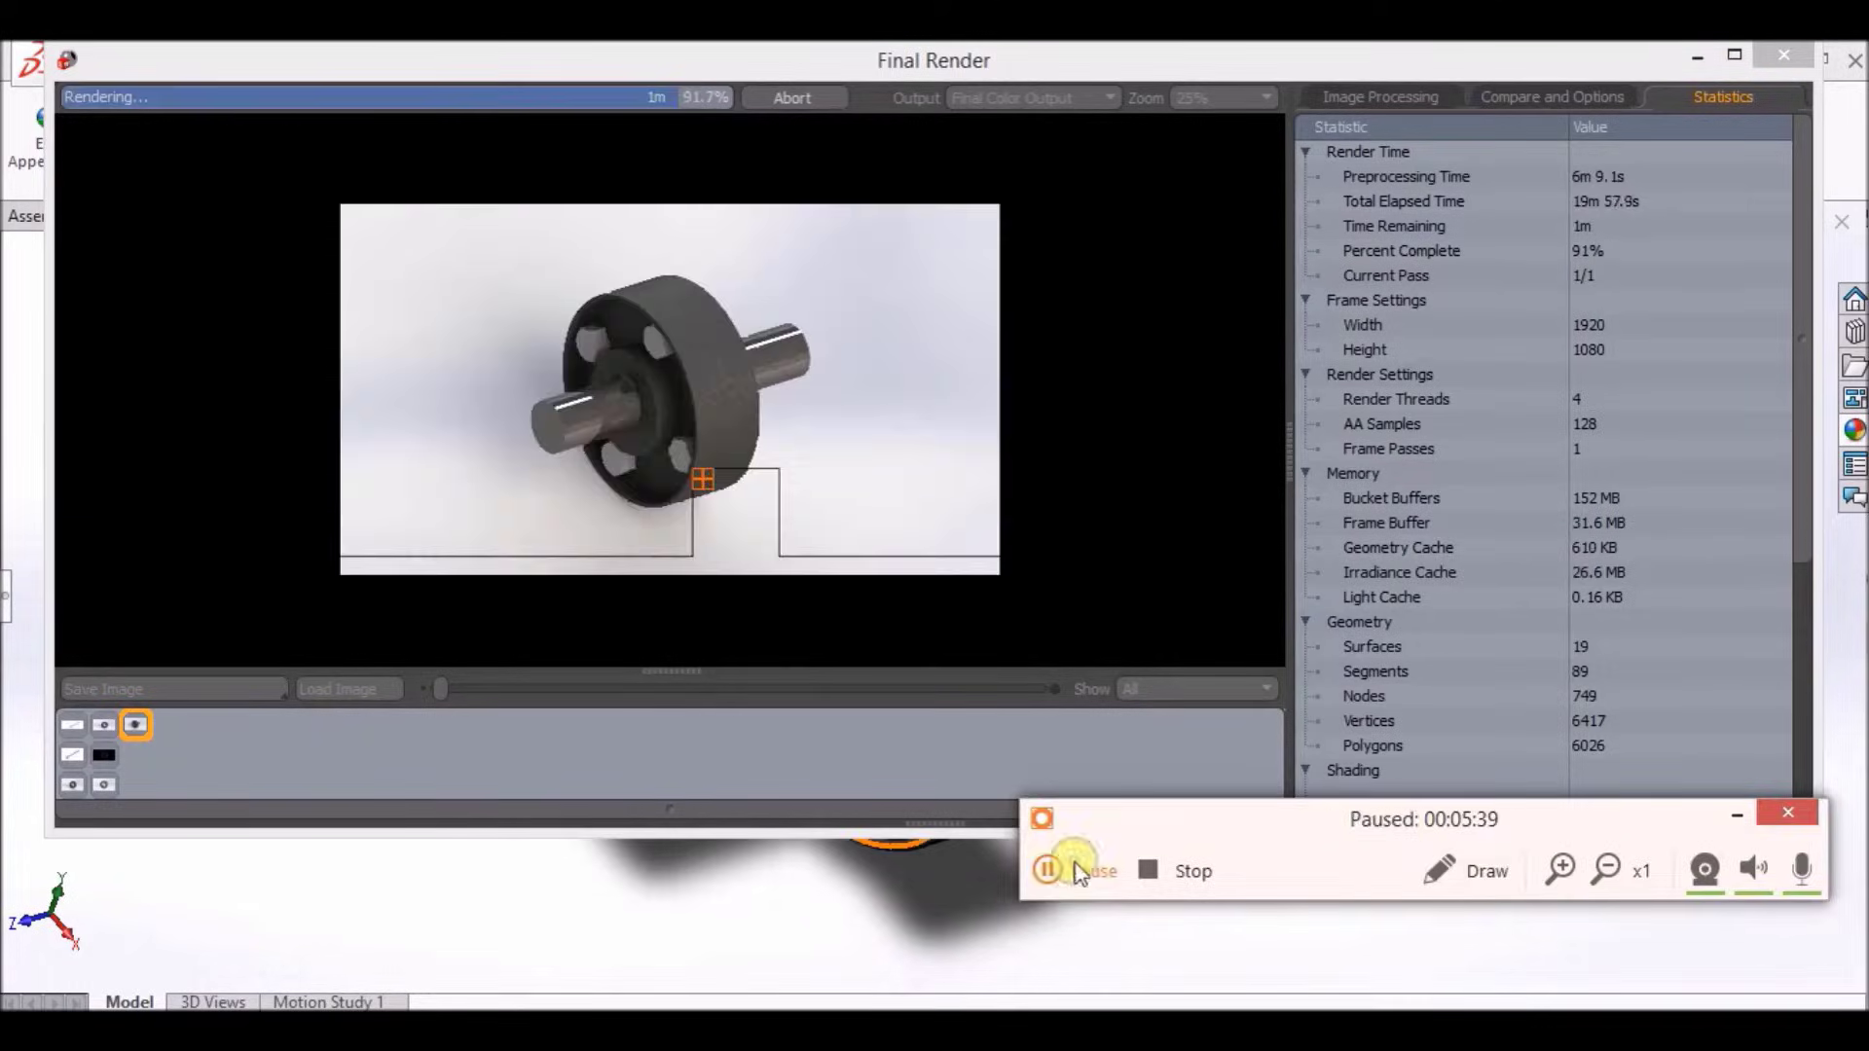
pyautogui.click(1048, 869)
pyautogui.click(1736, 815)
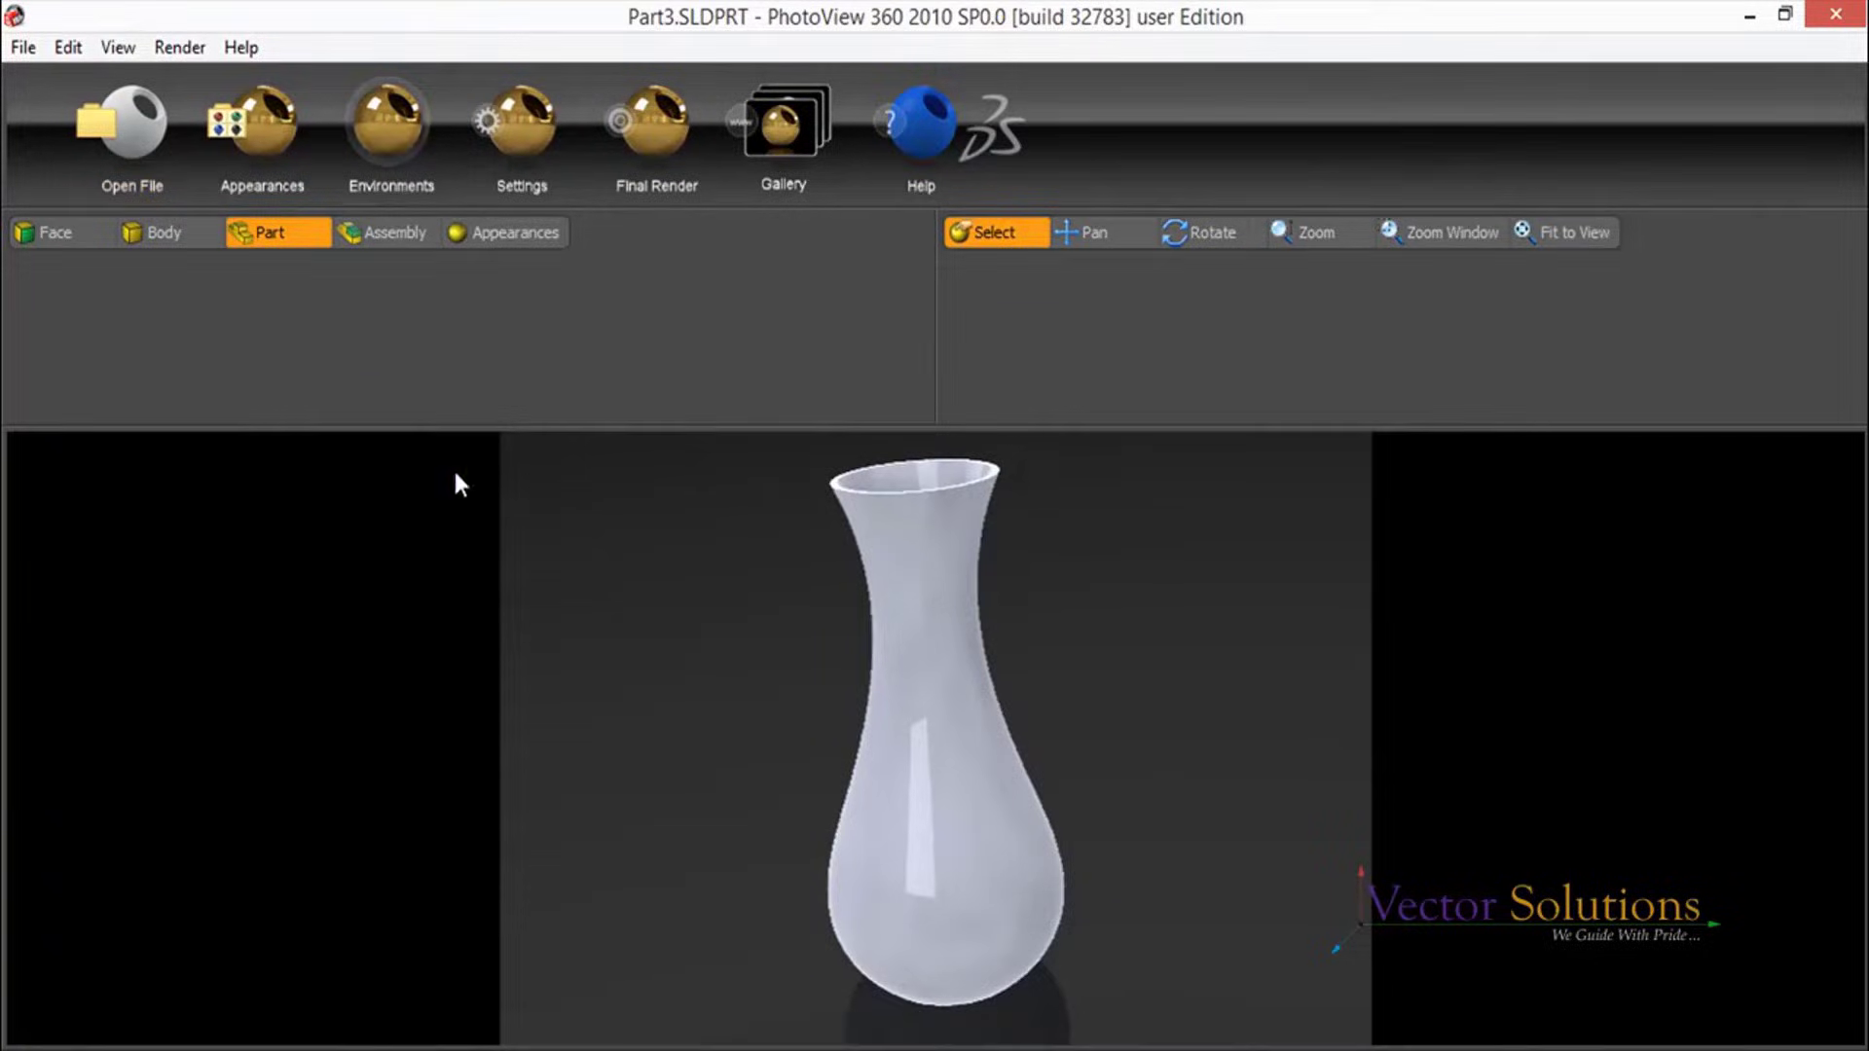
pyautogui.click(266, 146)
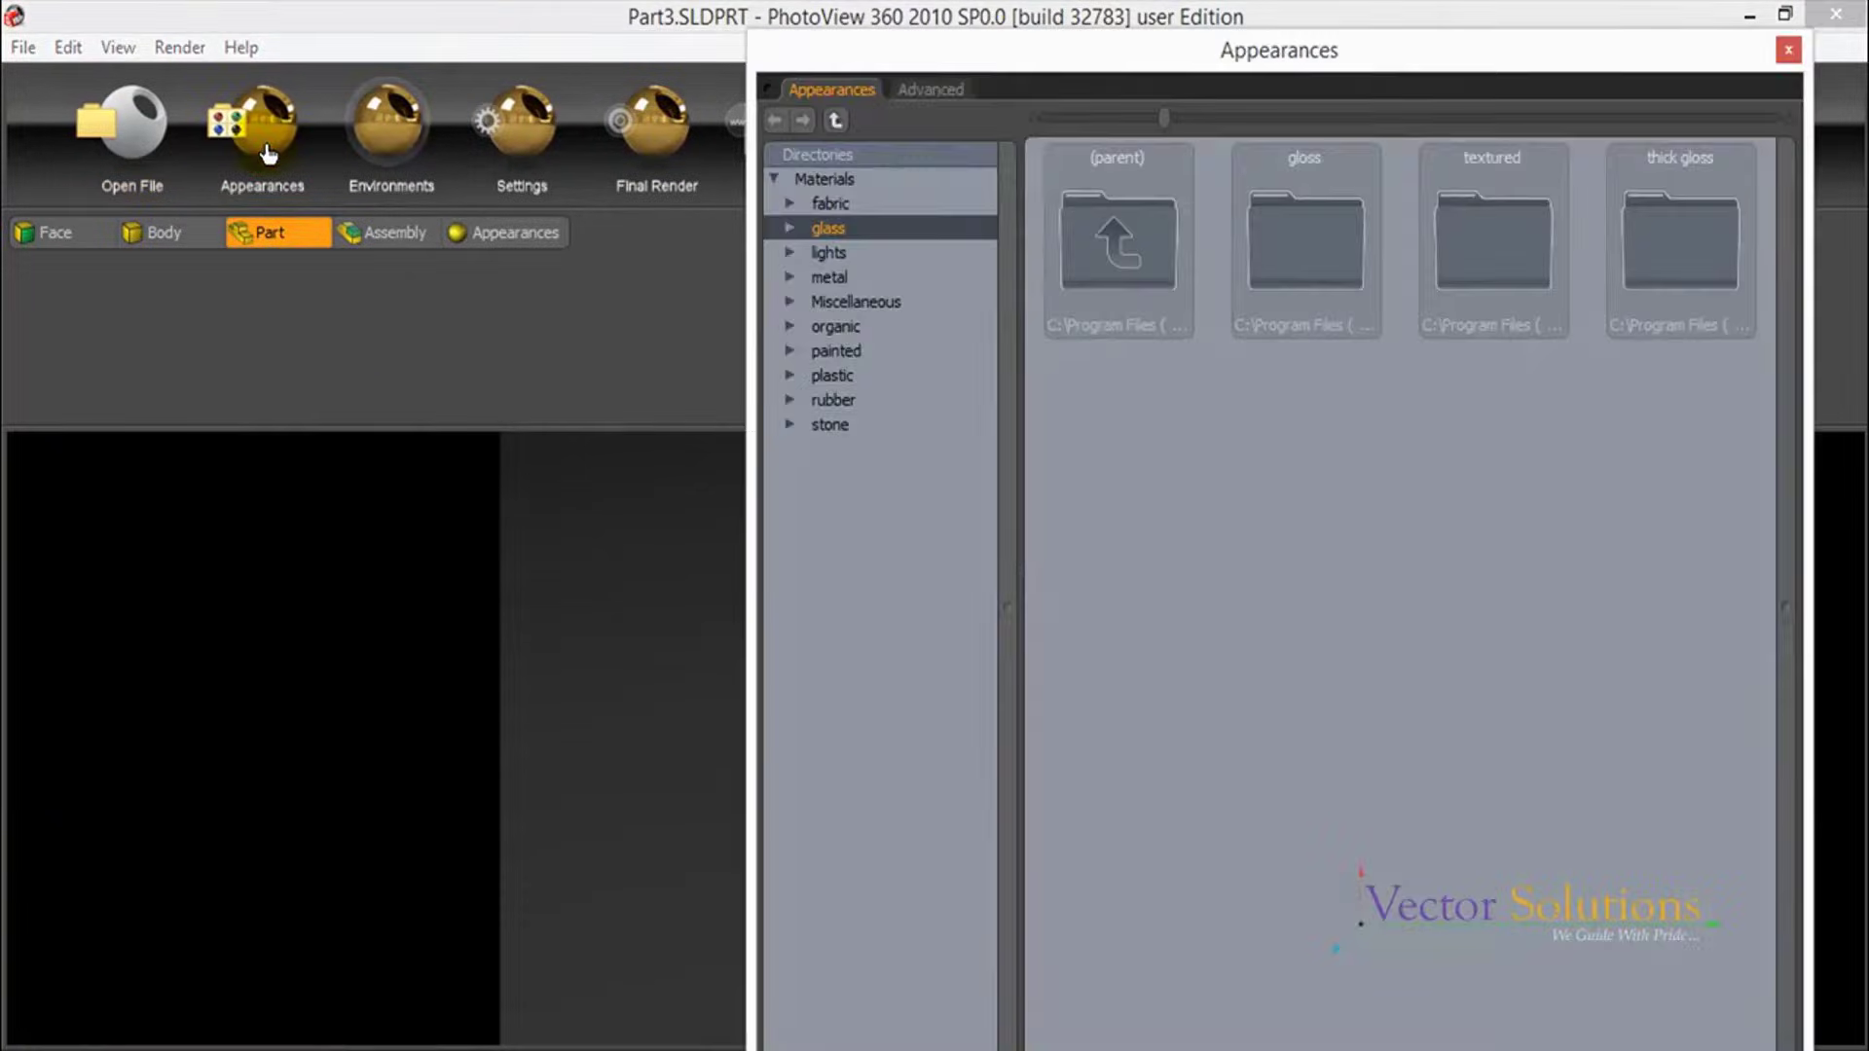
pyautogui.click(790, 229)
pyautogui.click(837, 257)
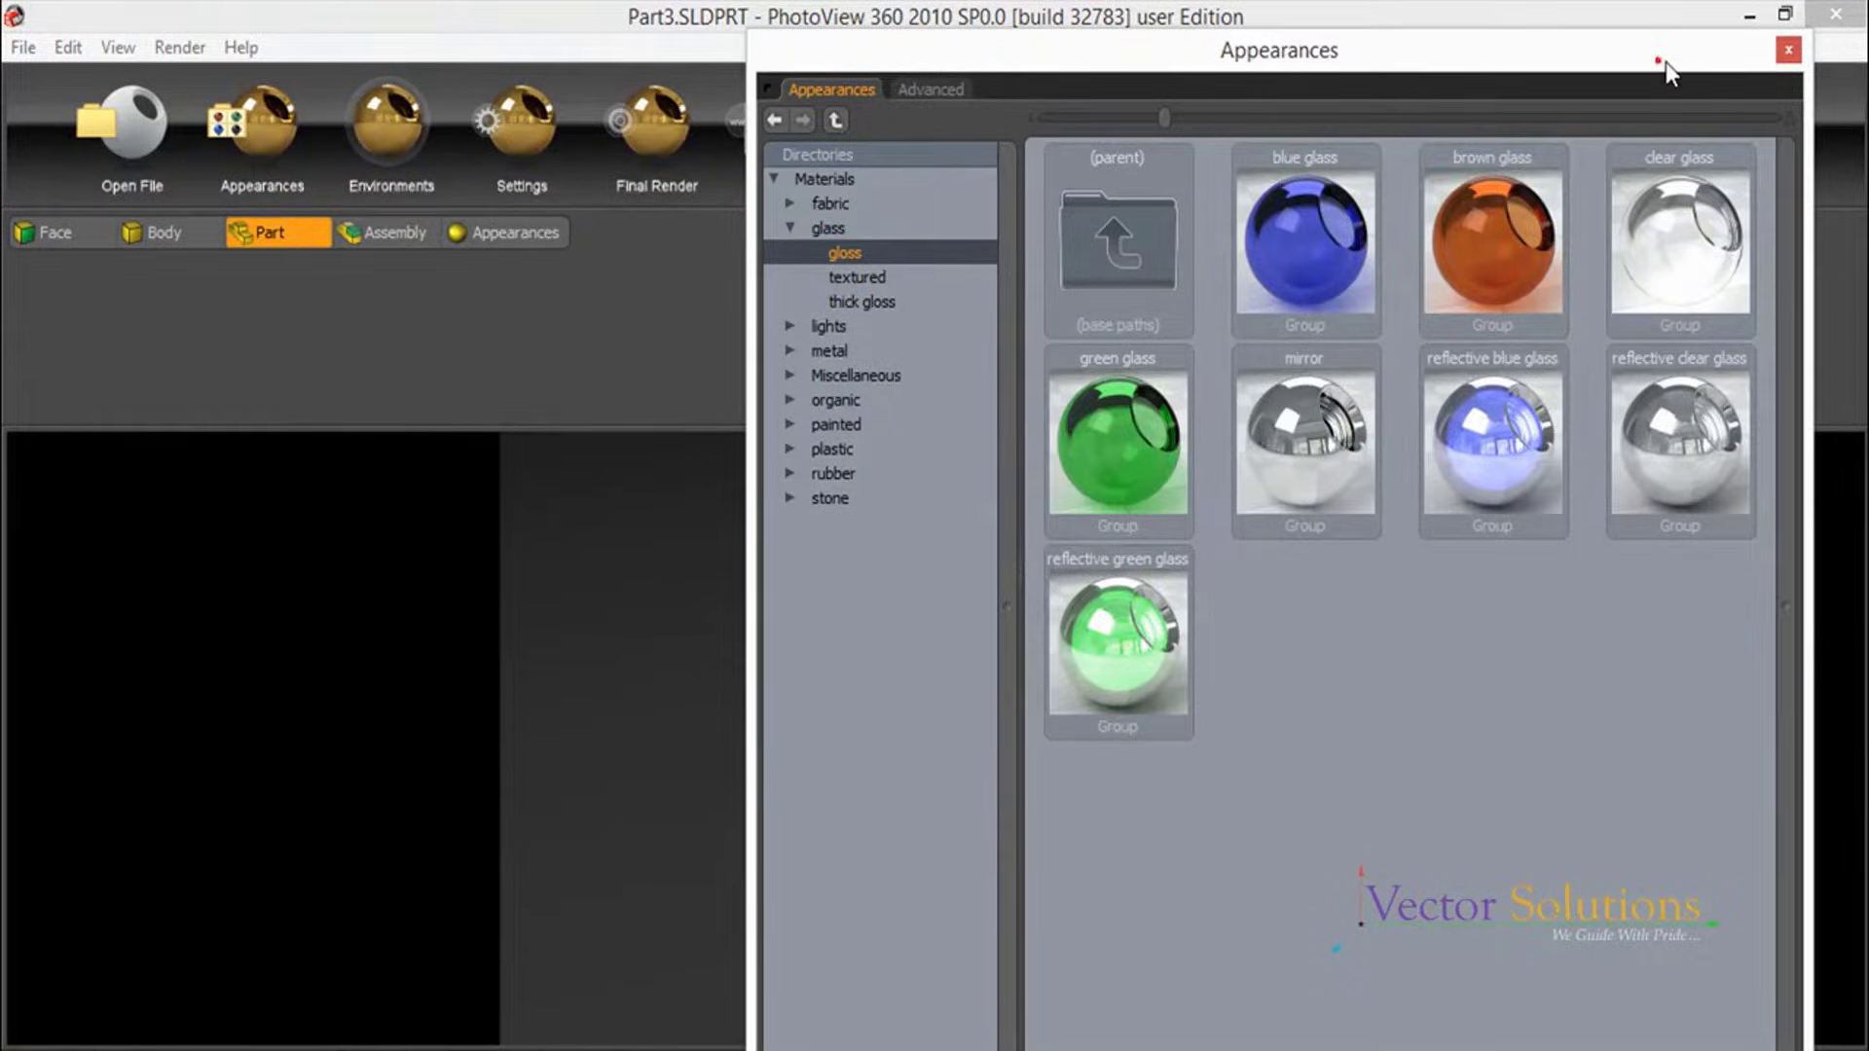
pyautogui.moveTo(1667, 61); pyautogui.dragTo(1790, 65)
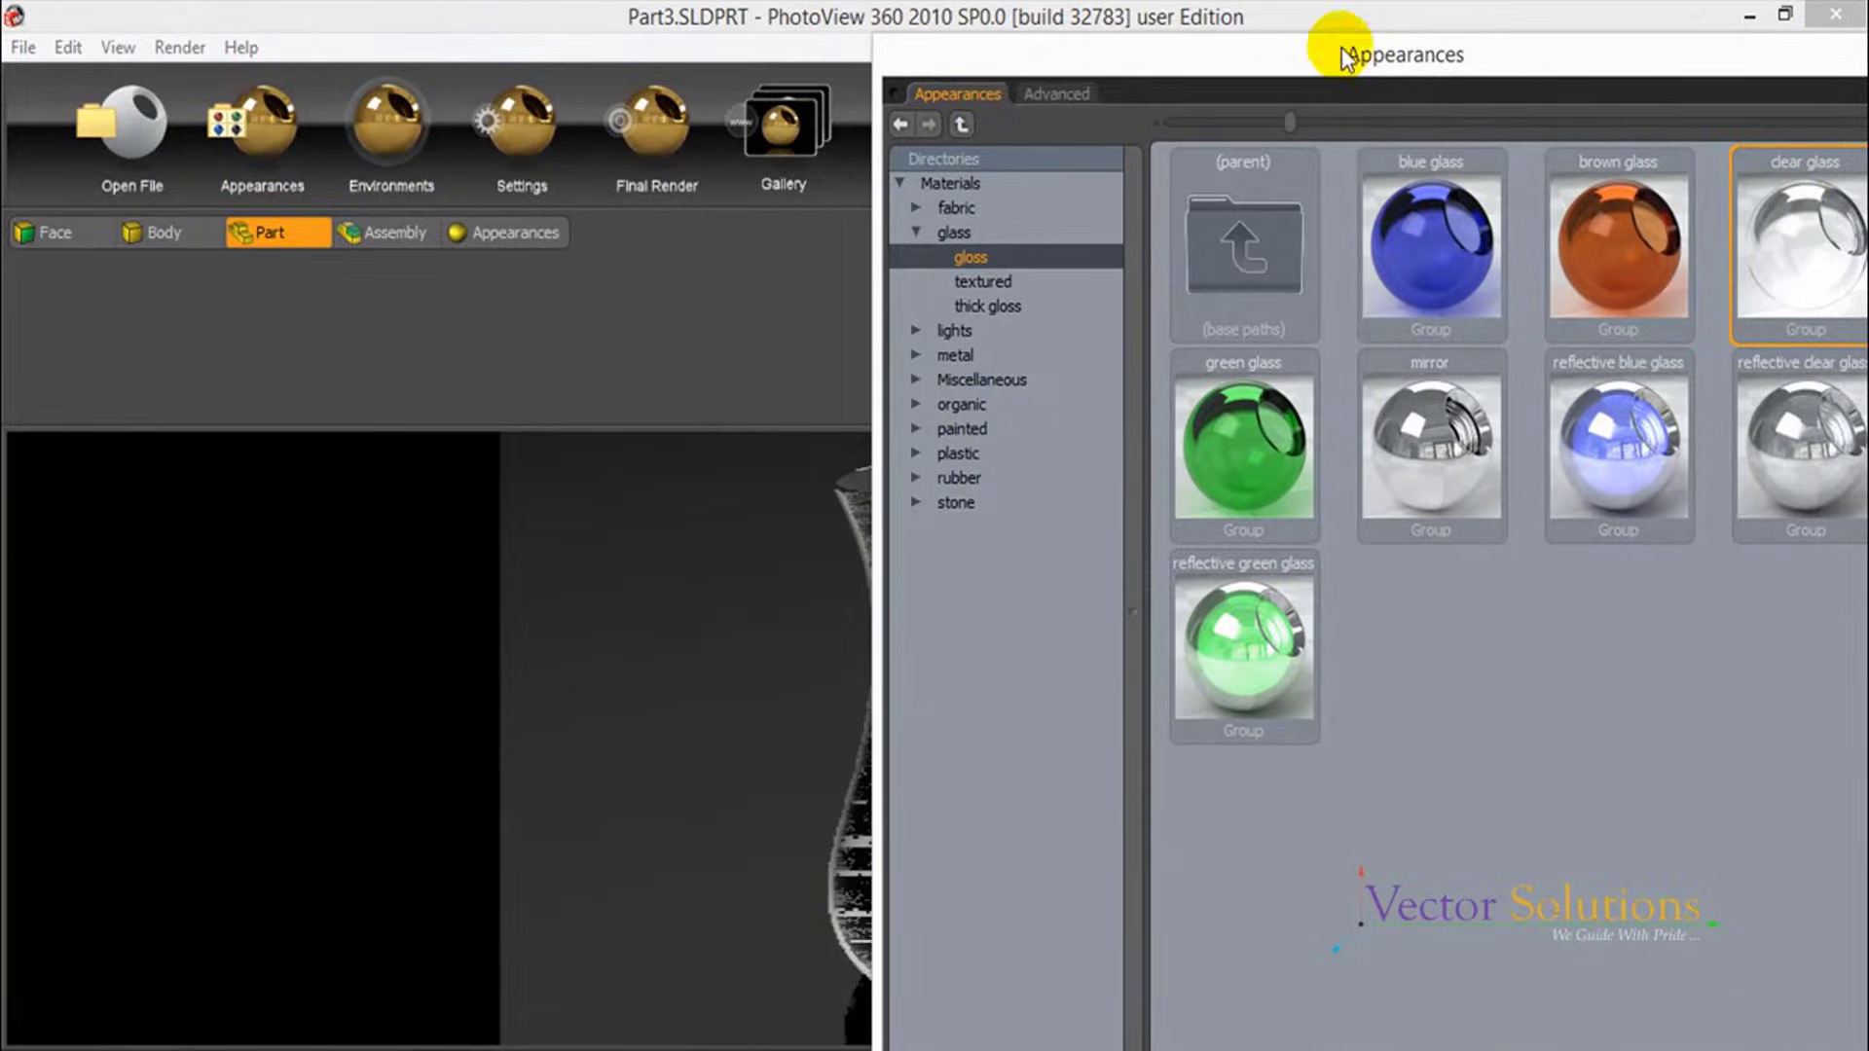
pyautogui.moveTo(1343, 51); pyautogui.dragTo(346, 61)
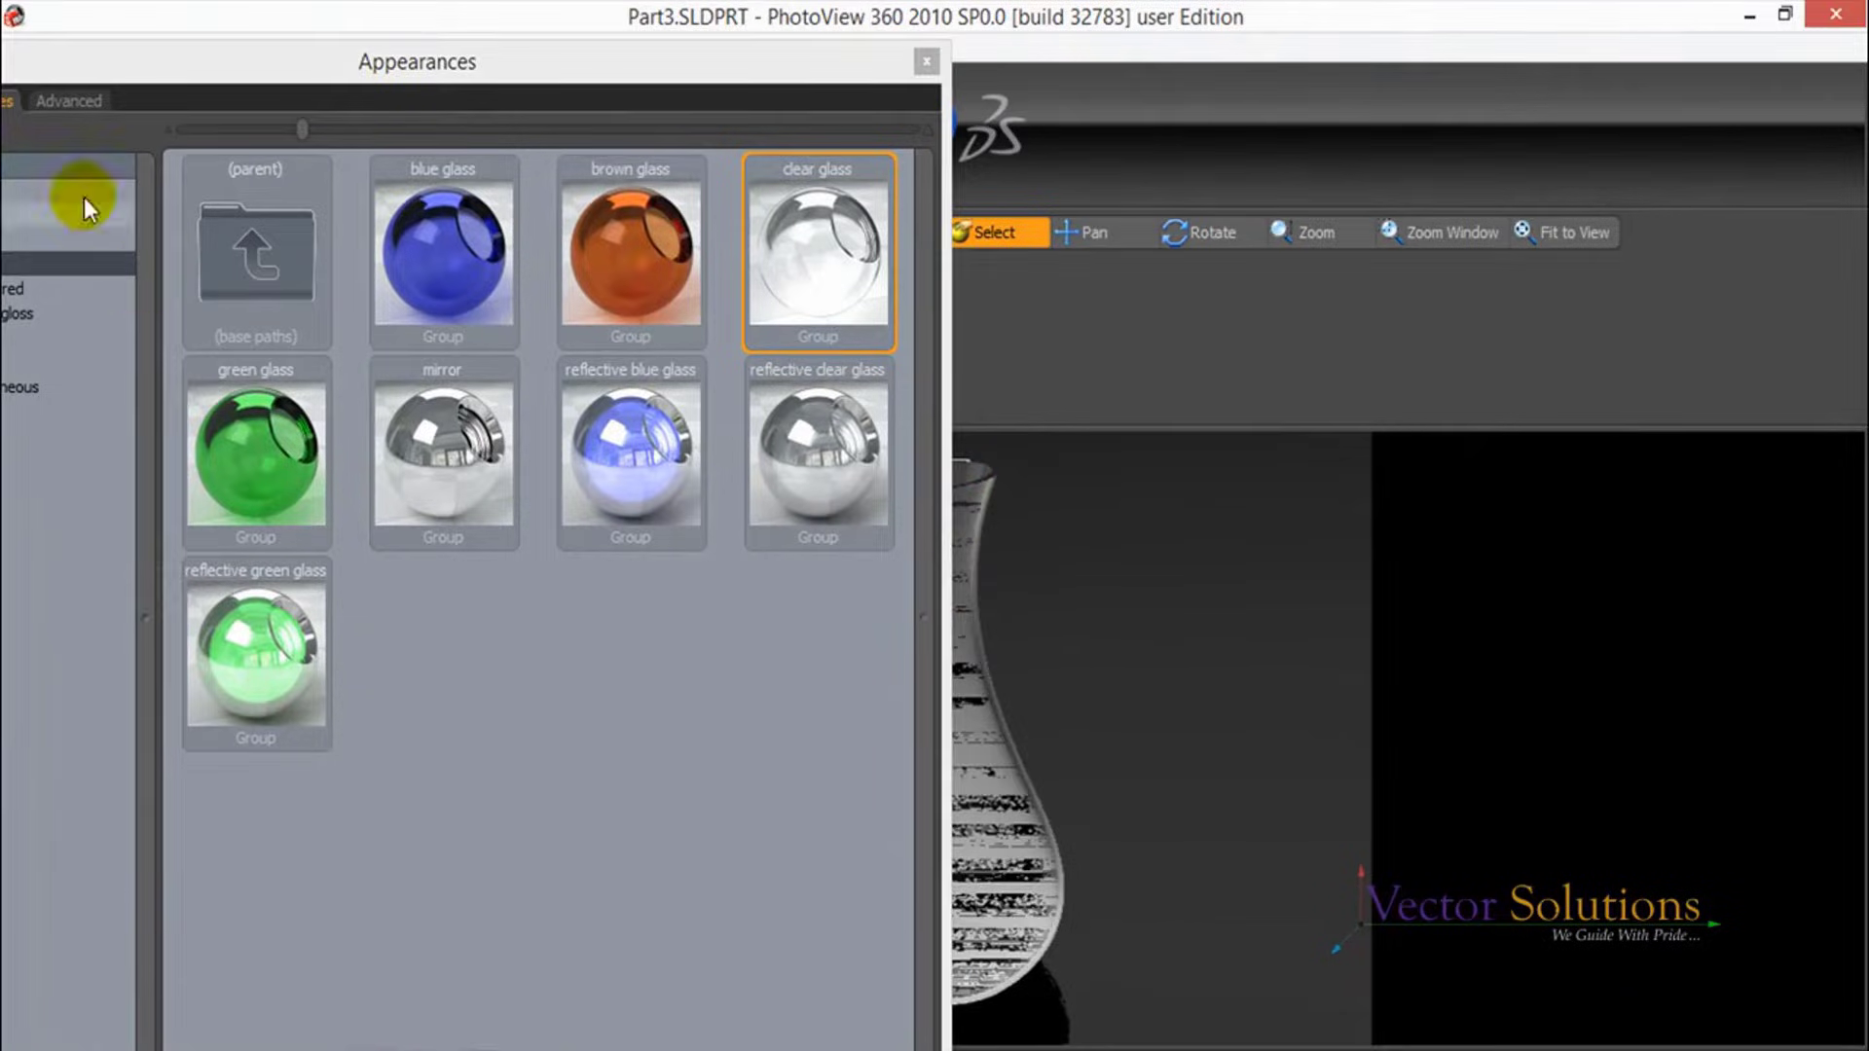
# Show the Advanced properties and edit the Transparent Color value
pyautogui.click(68, 101)
pyautogui.moveTo(418, 68); pyautogui.dragTo(436, 45)
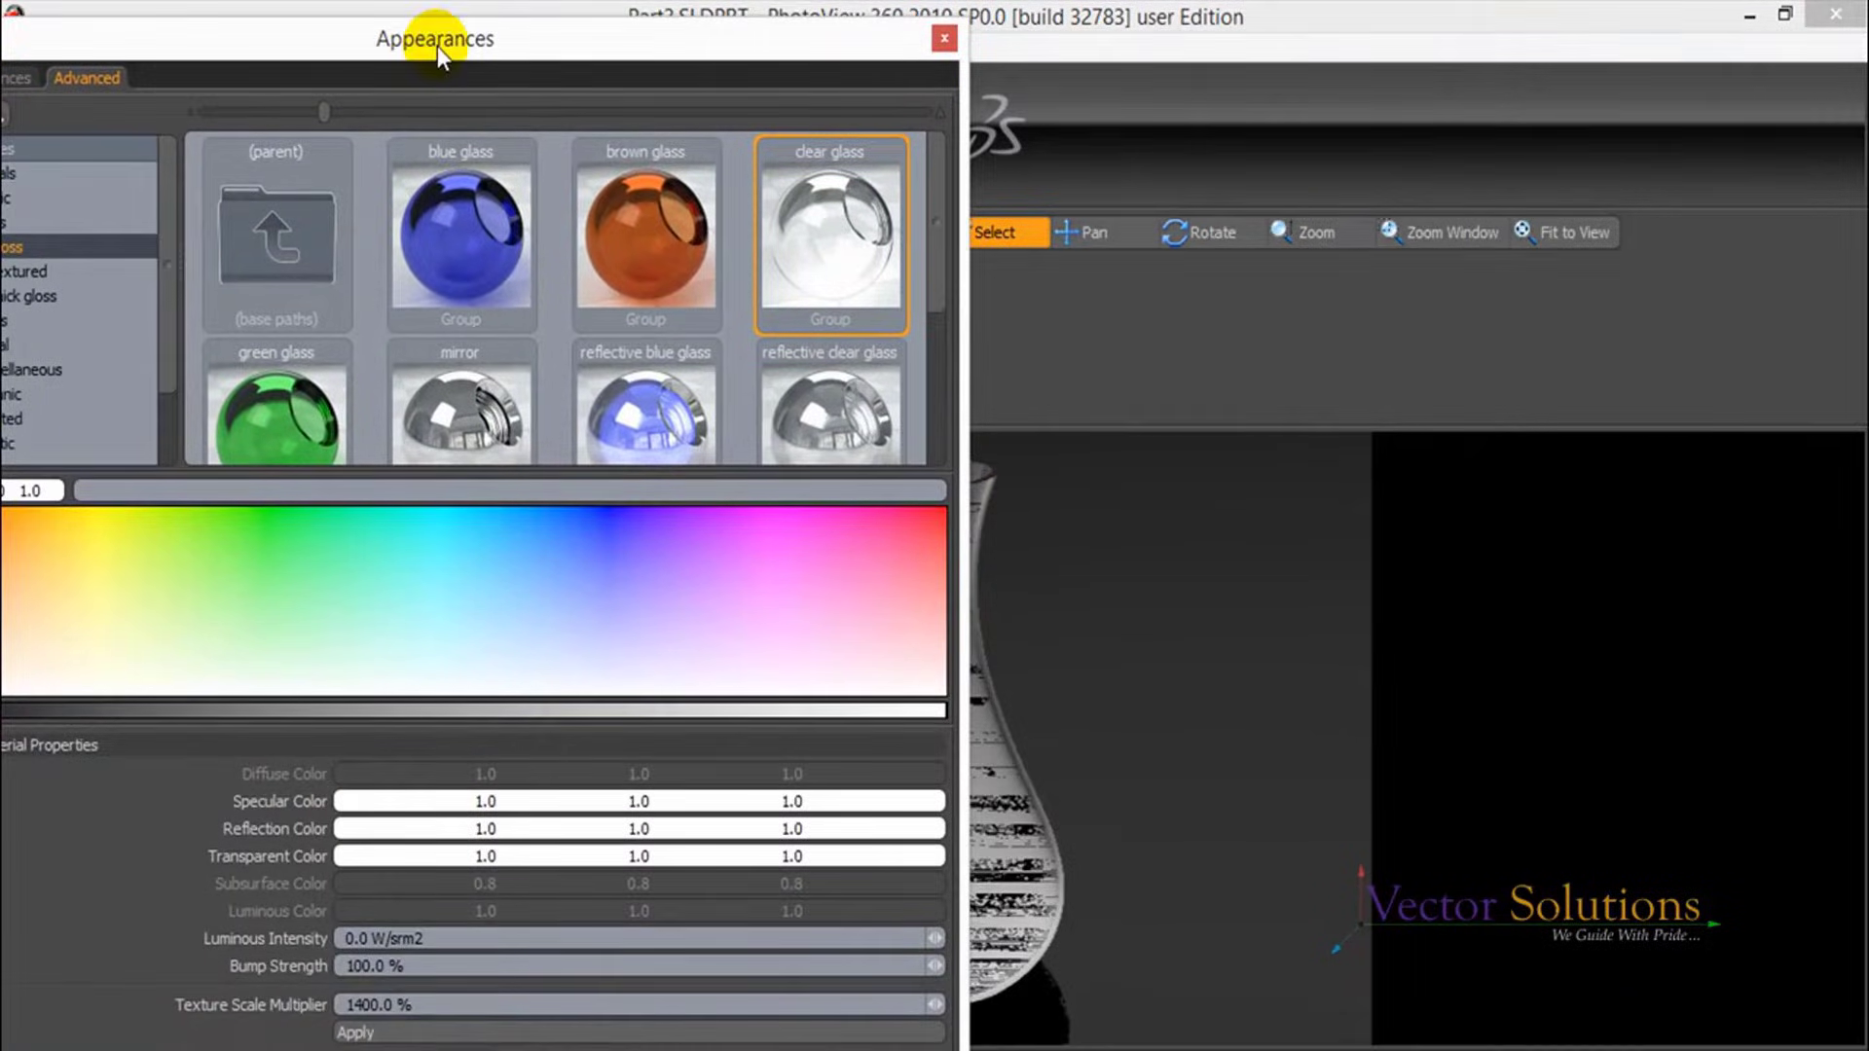
pyautogui.click(404, 853)
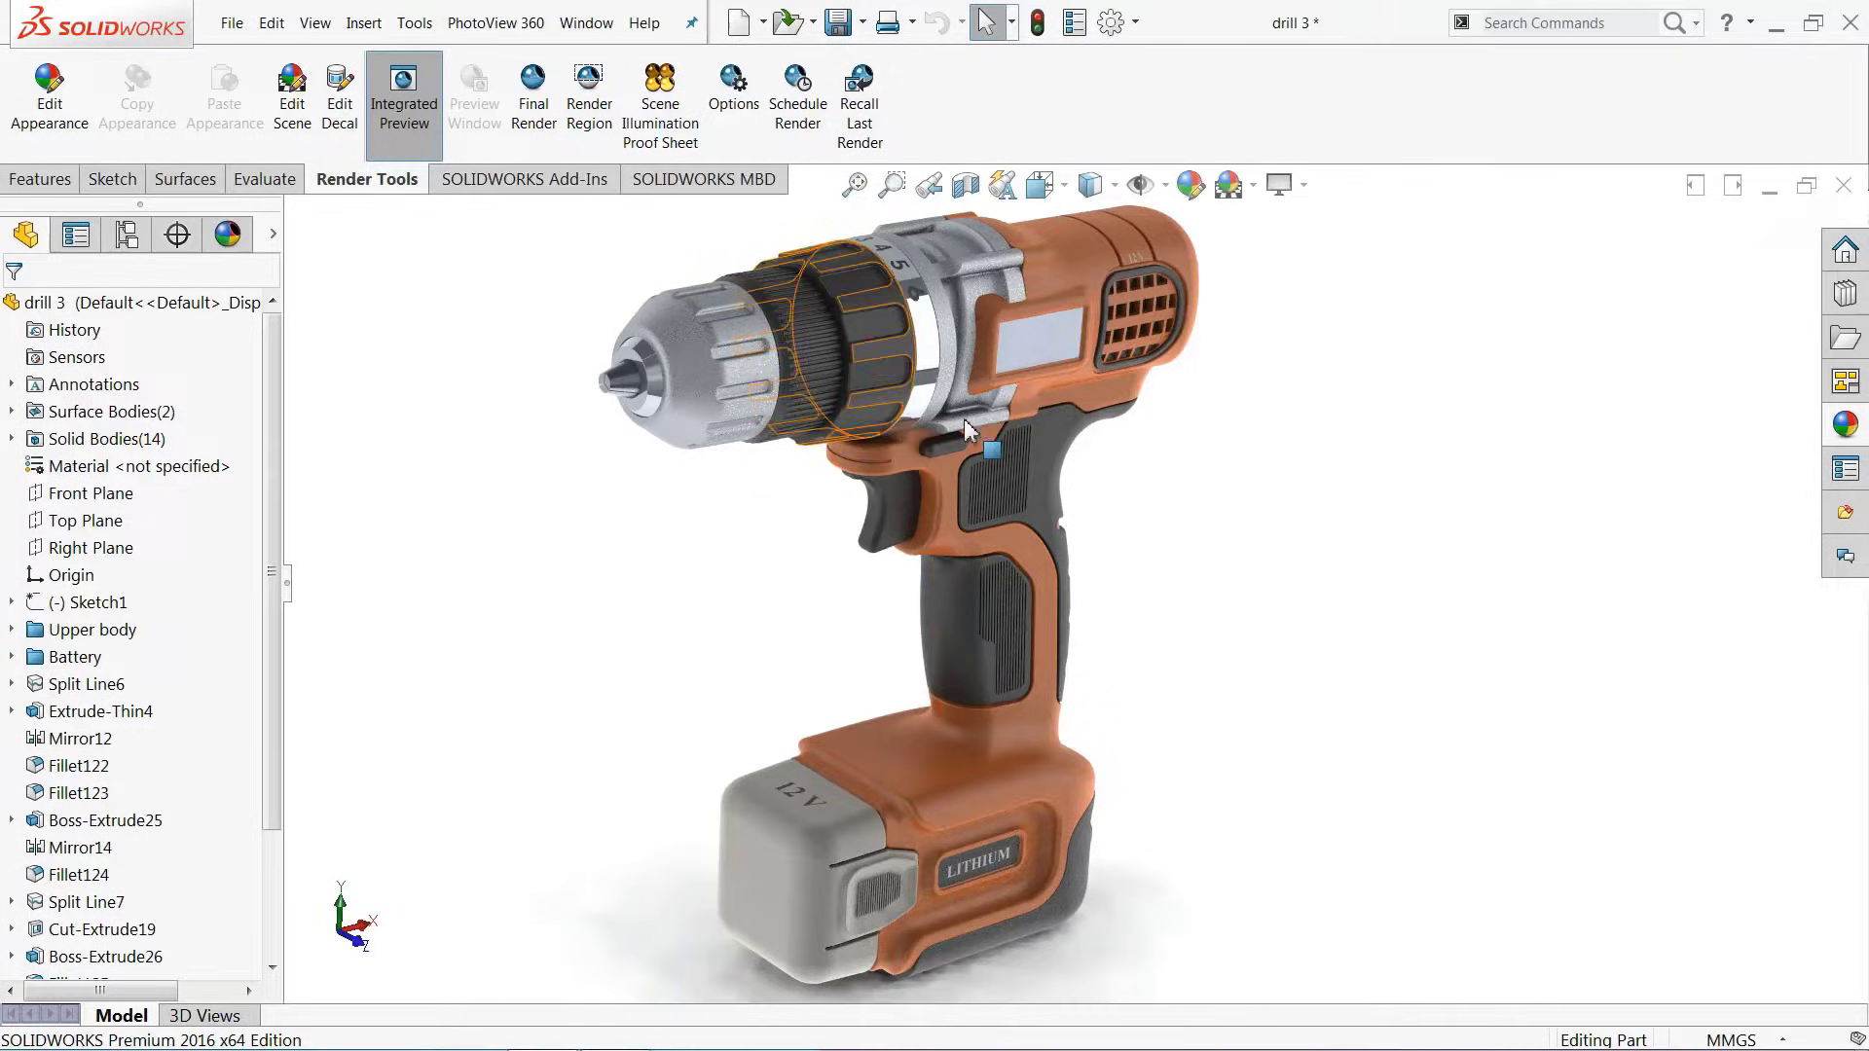
# Orbit the drill in the integrated render preview, then reposition the PhotoView 360 preview window
pyautogui.moveTo(675, 591)
pyautogui.mouseDown(button='middle')
pyautogui.moveTo(705, 580)
pyautogui.moveTo(749, 603)
pyautogui.moveTo(708, 598)
pyautogui.mouseUp(button='middle')
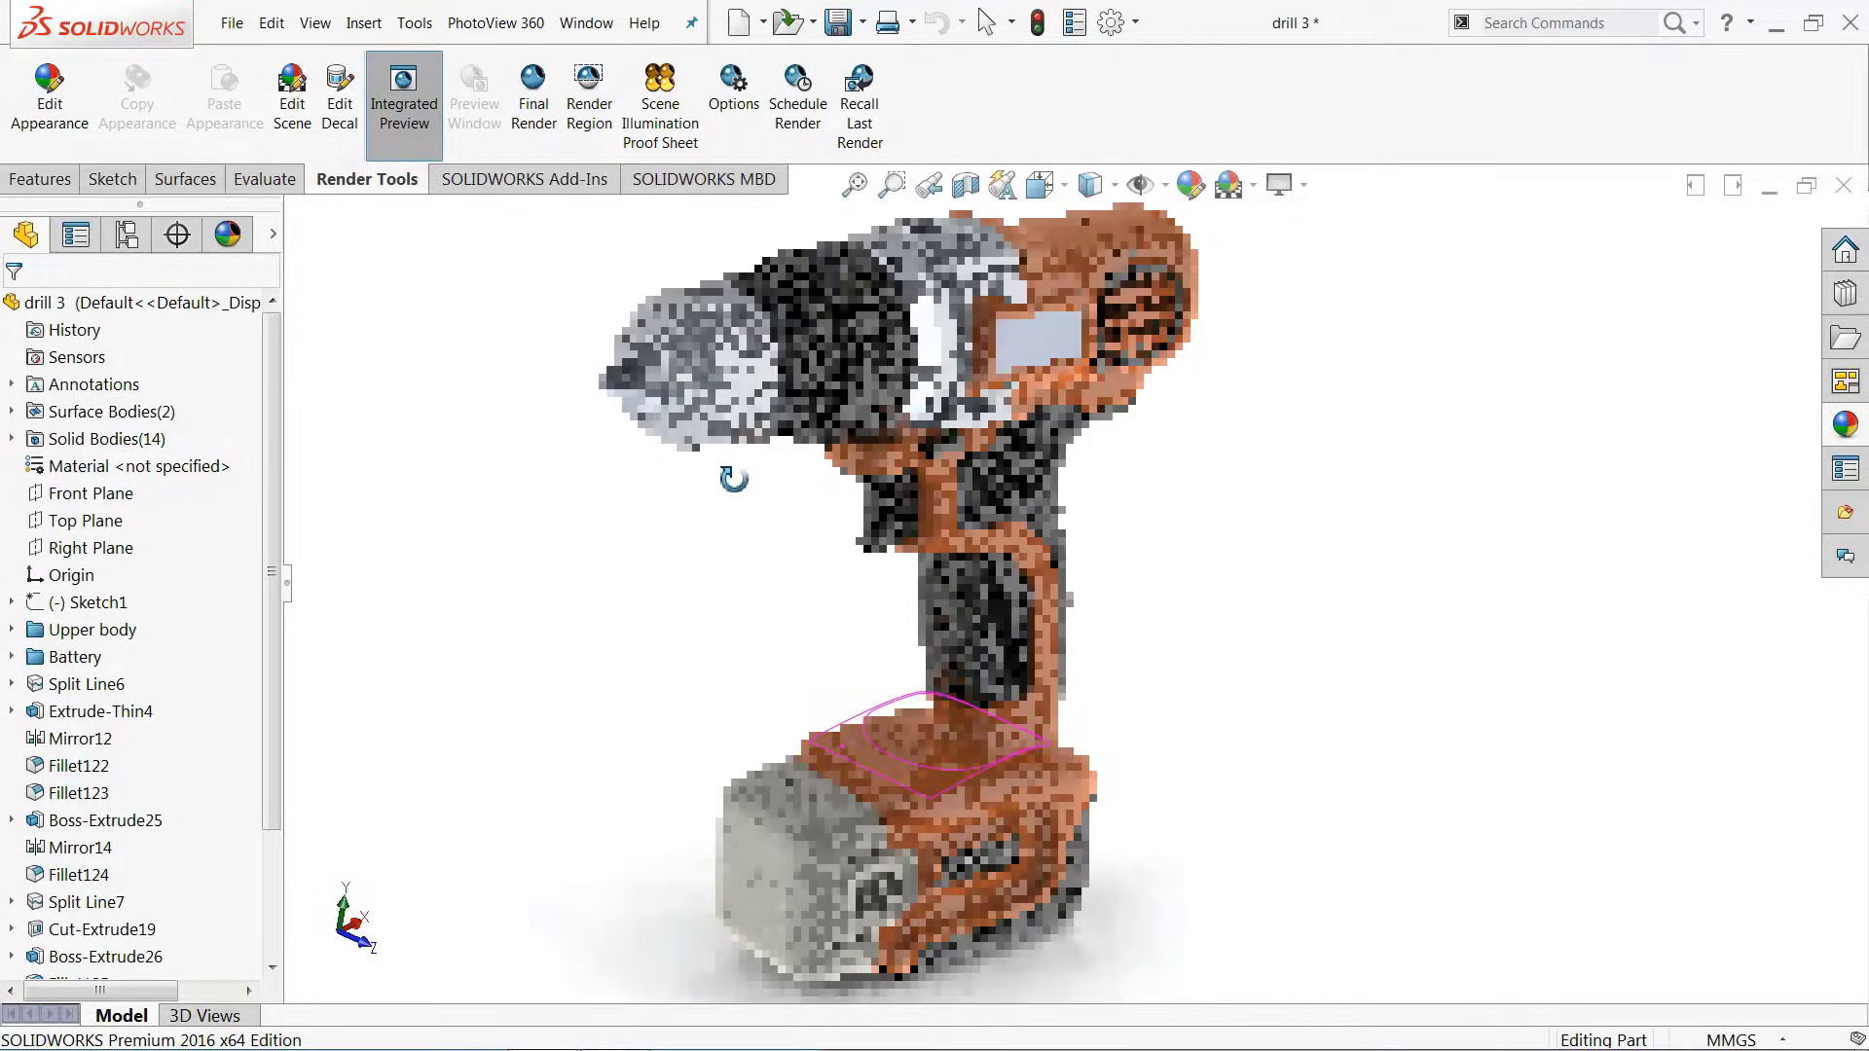
pyautogui.press('Escape')
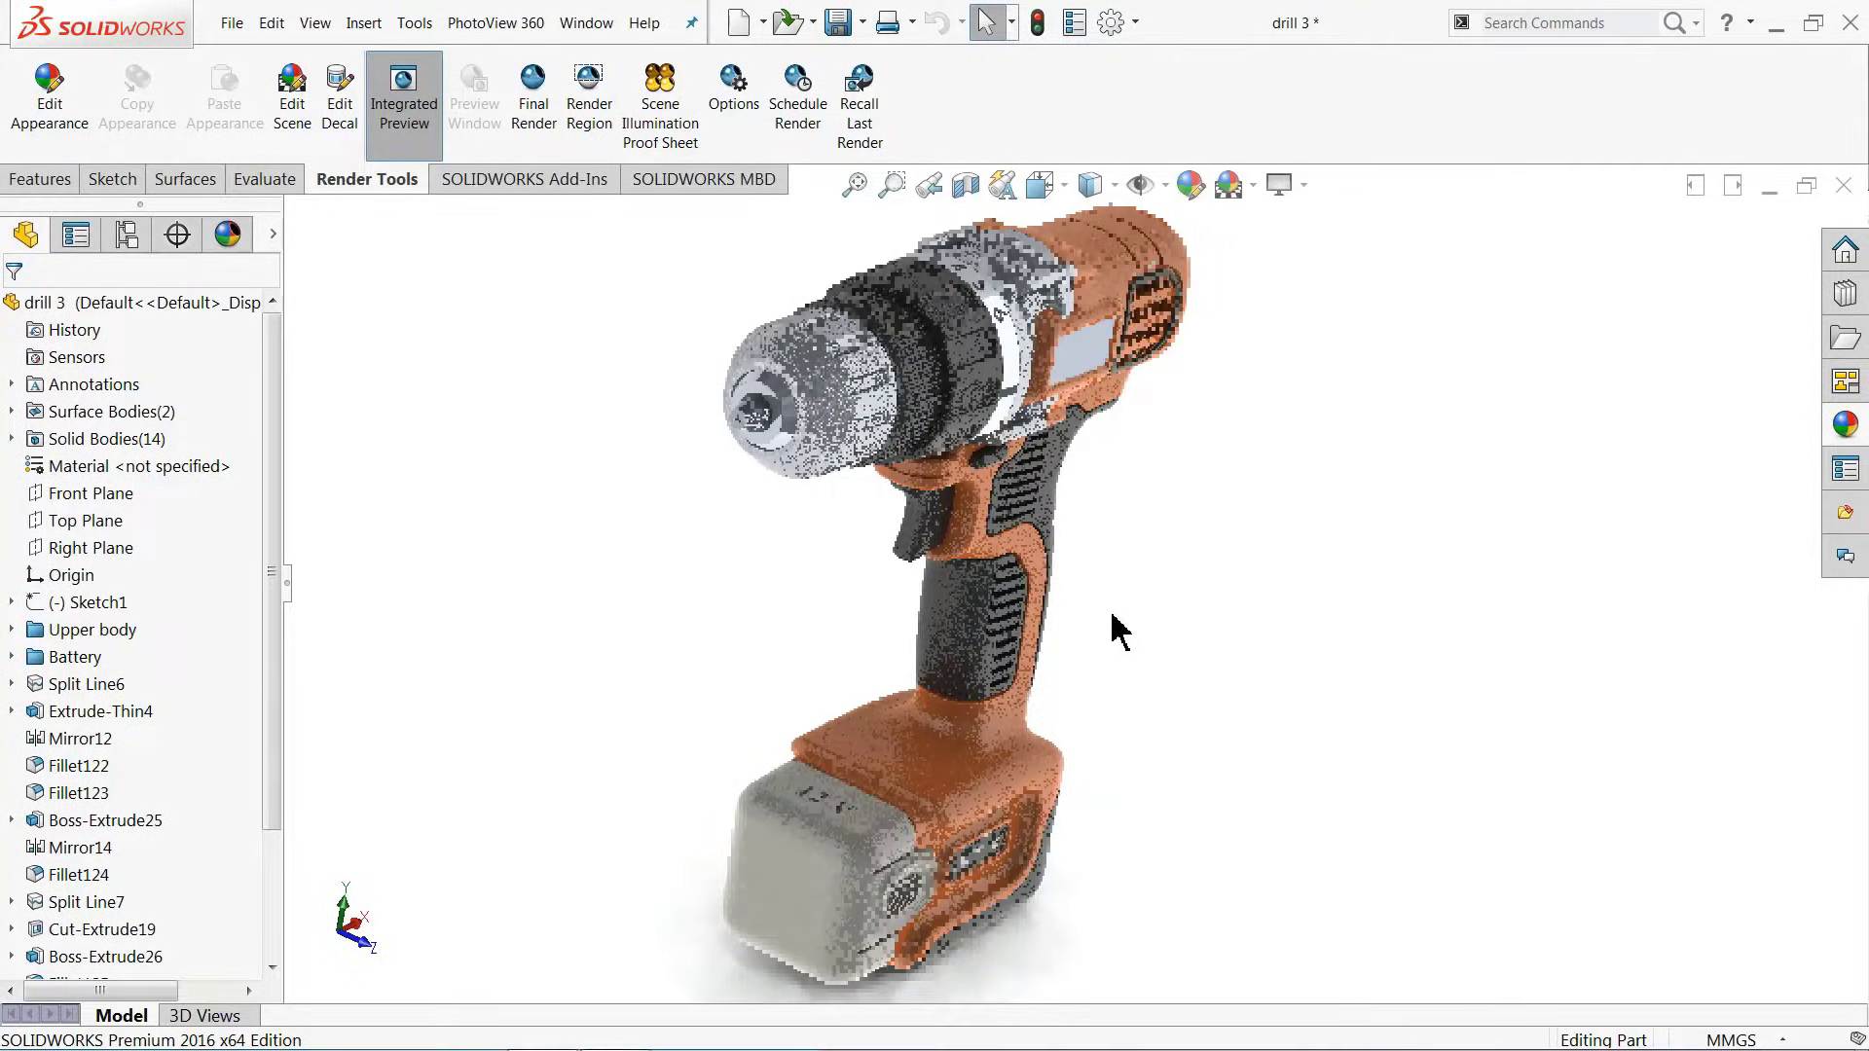
pyautogui.moveTo(1113, 630); pyautogui.dragTo(1071, 598, button='middle')
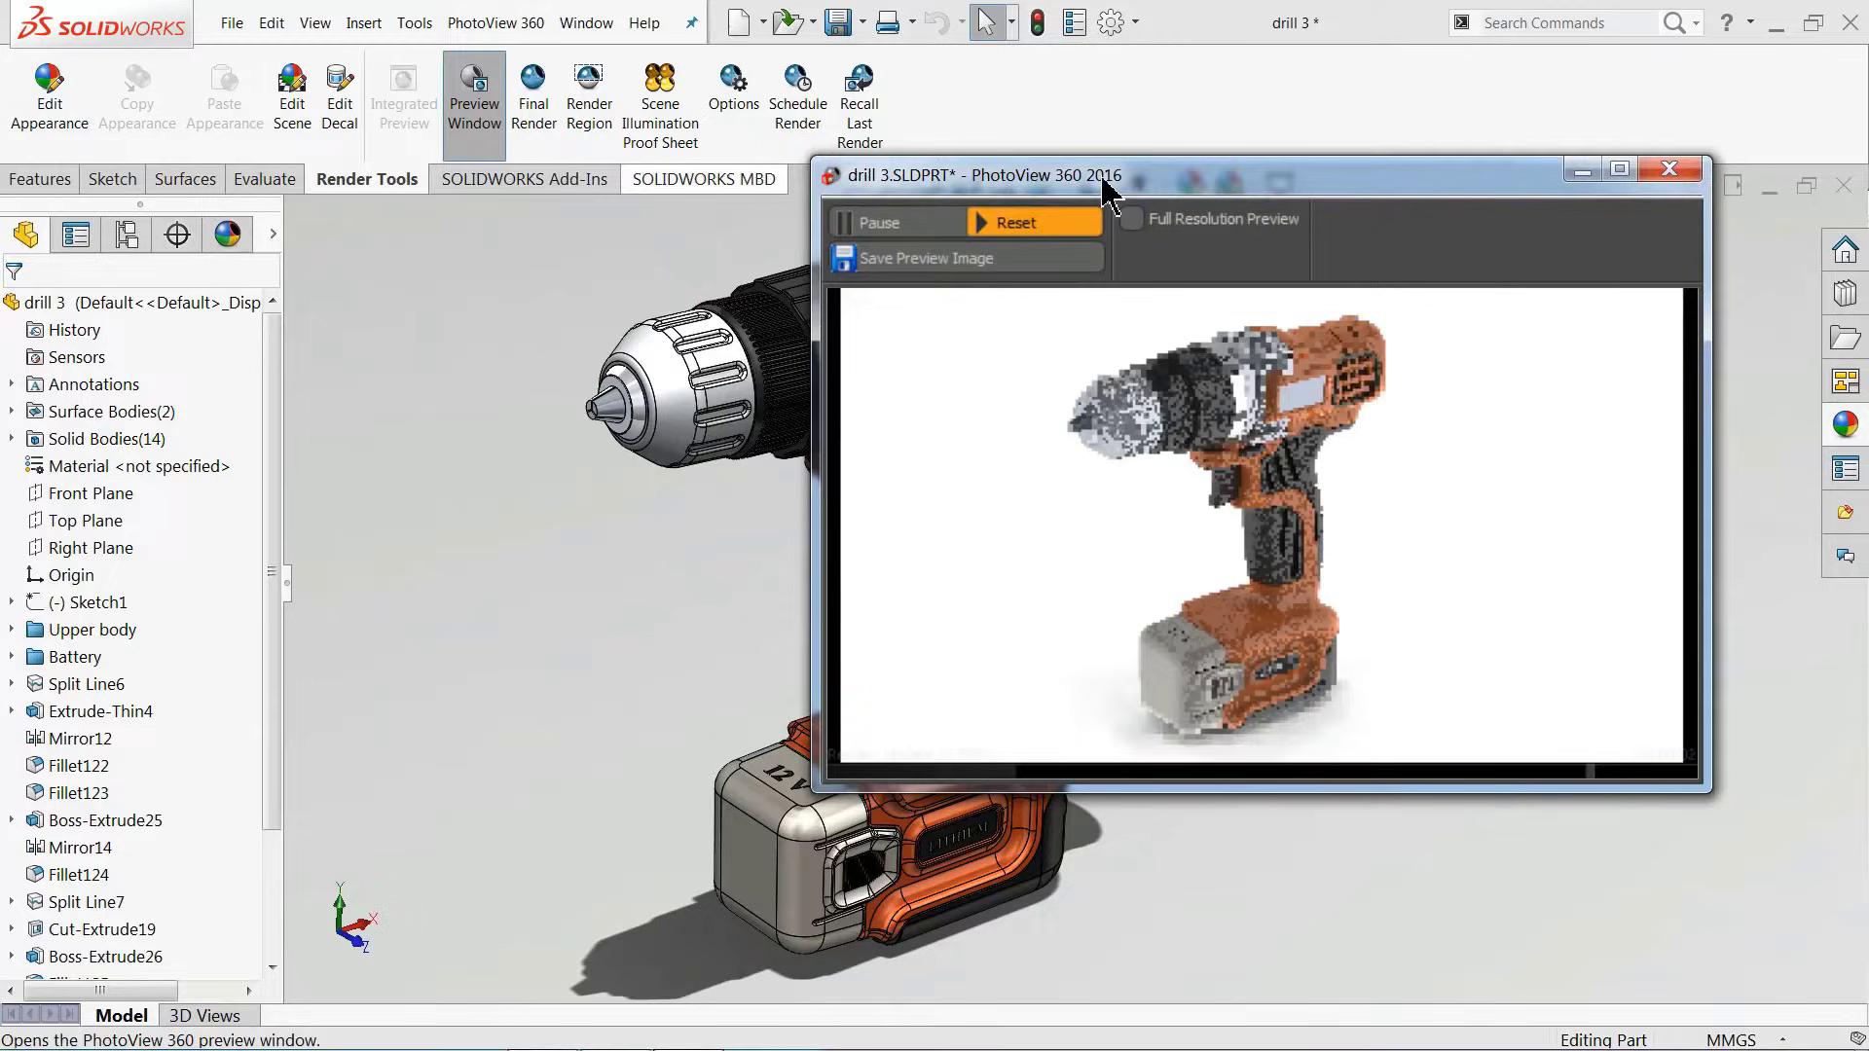
pyautogui.moveTo(1022, 175); pyautogui.dragTo(1147, 143)
pyautogui.moveTo(880, 117); pyautogui.dragTo(943, 116)
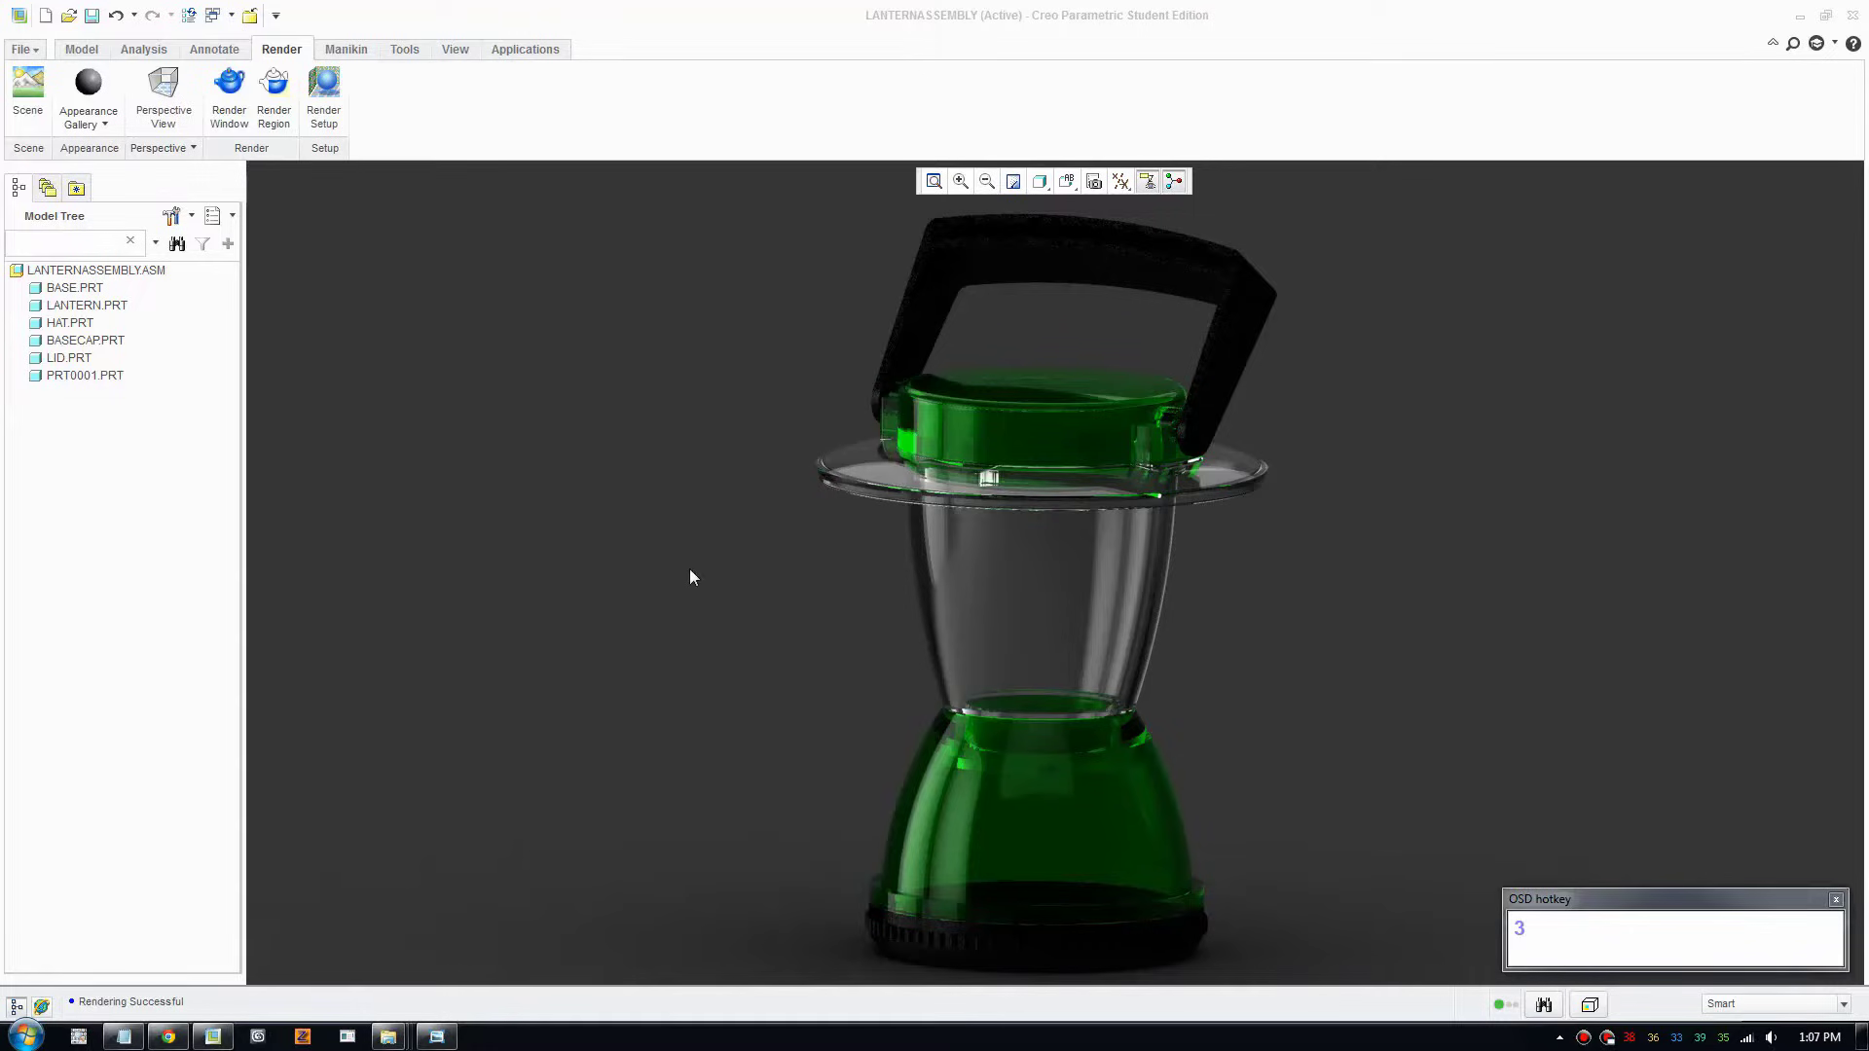
# Set Entity Display edge quality to Very High in Creo Options and apply
pyautogui.click(23, 50)
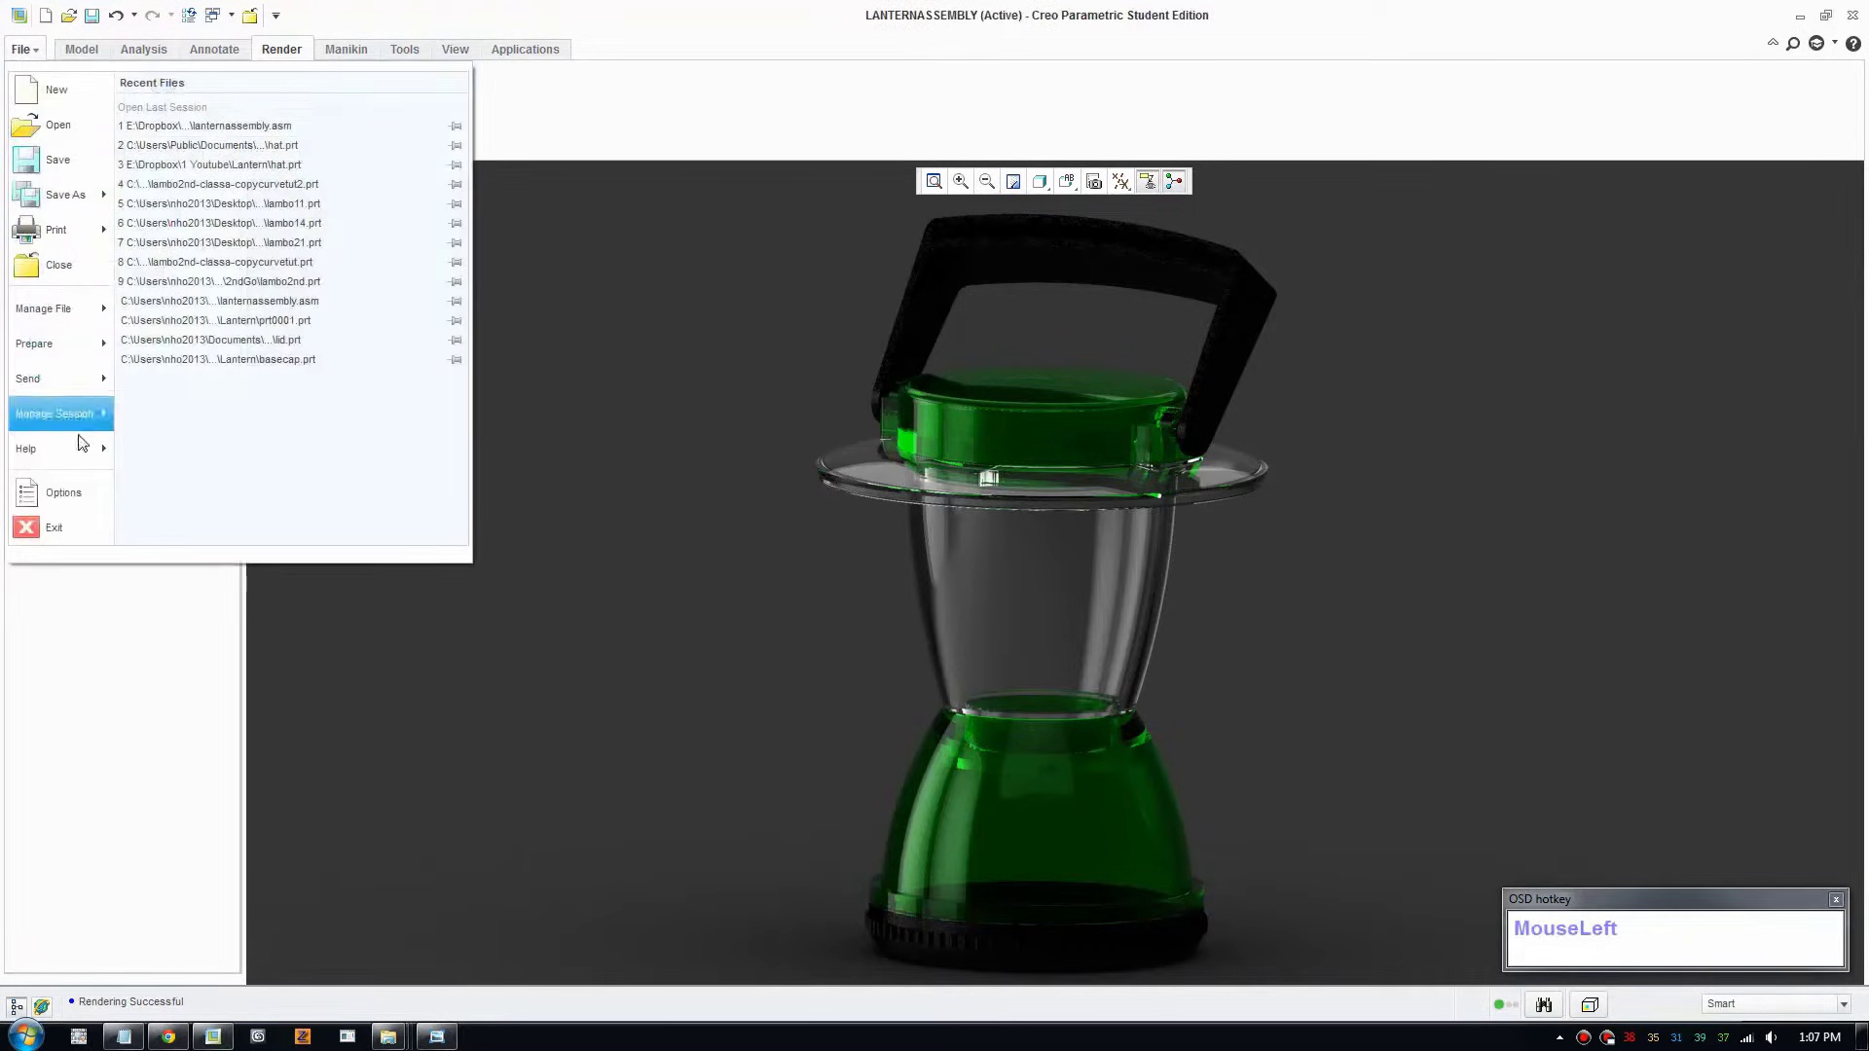
pyautogui.click(76, 492)
pyautogui.click(596, 204)
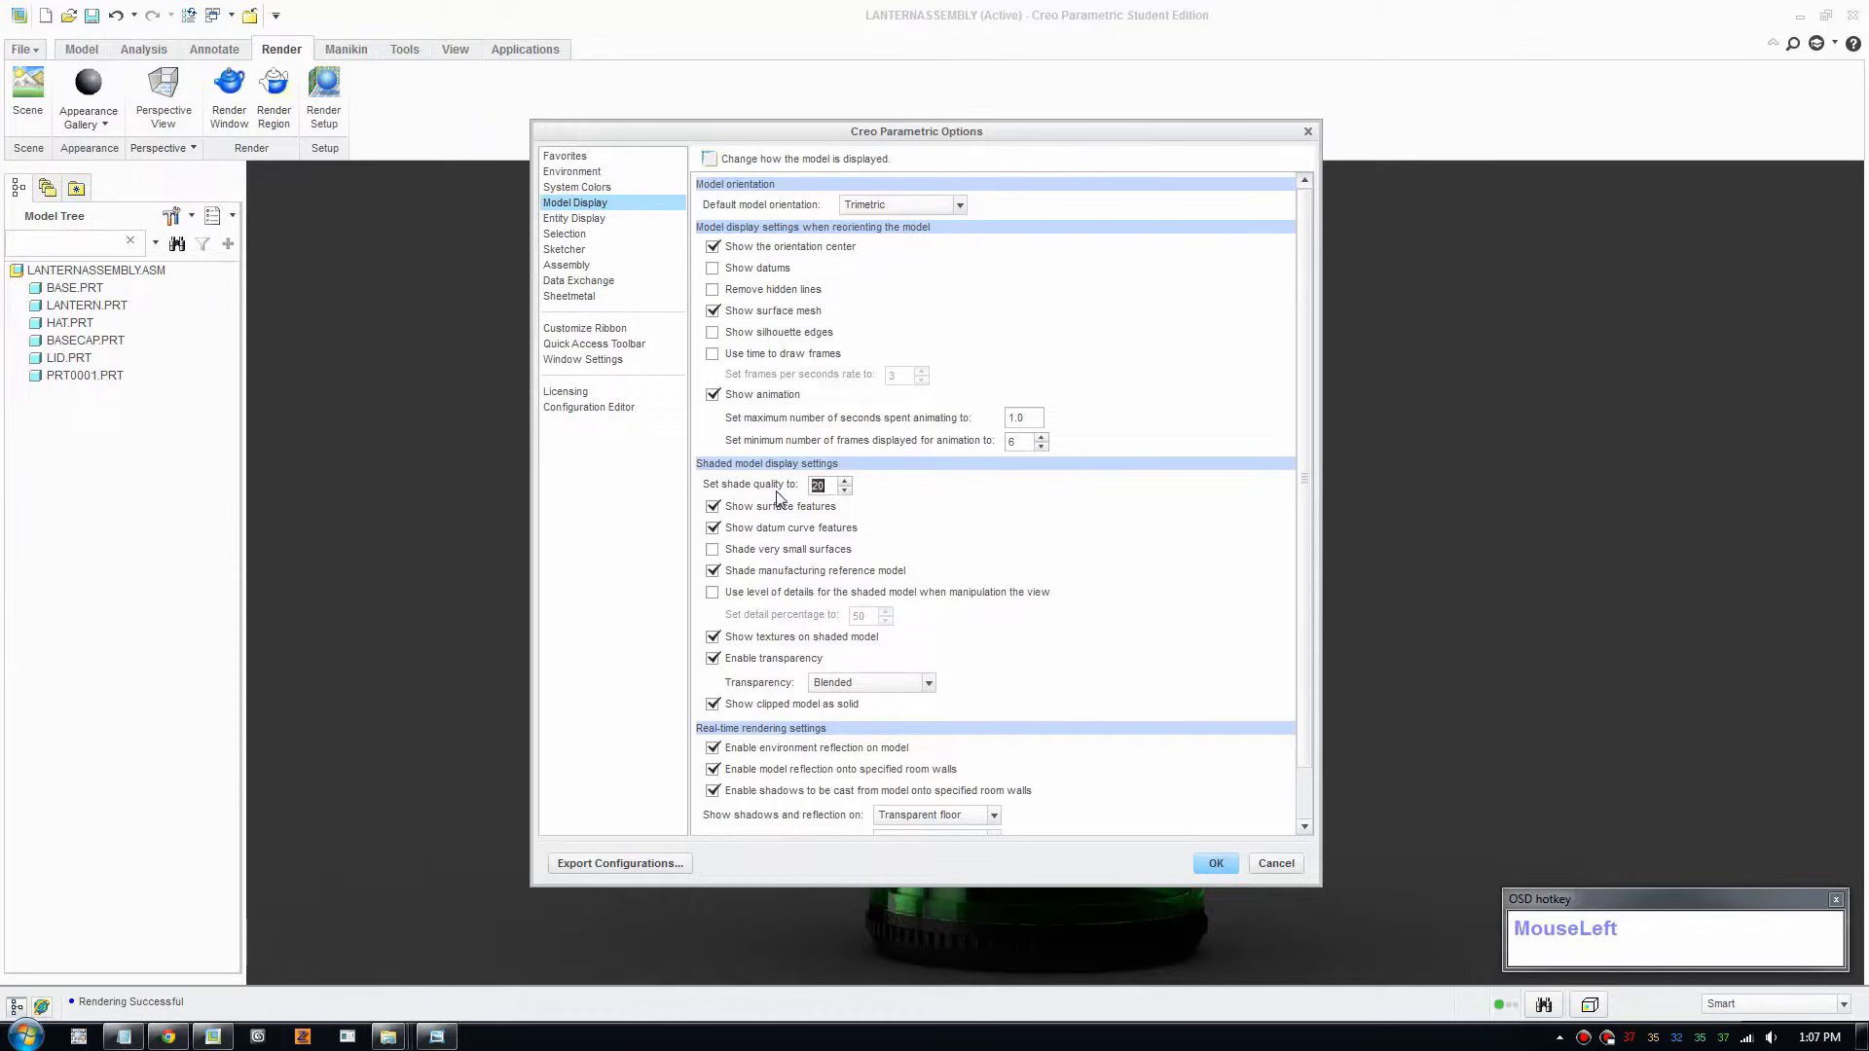
pyautogui.click(597, 220)
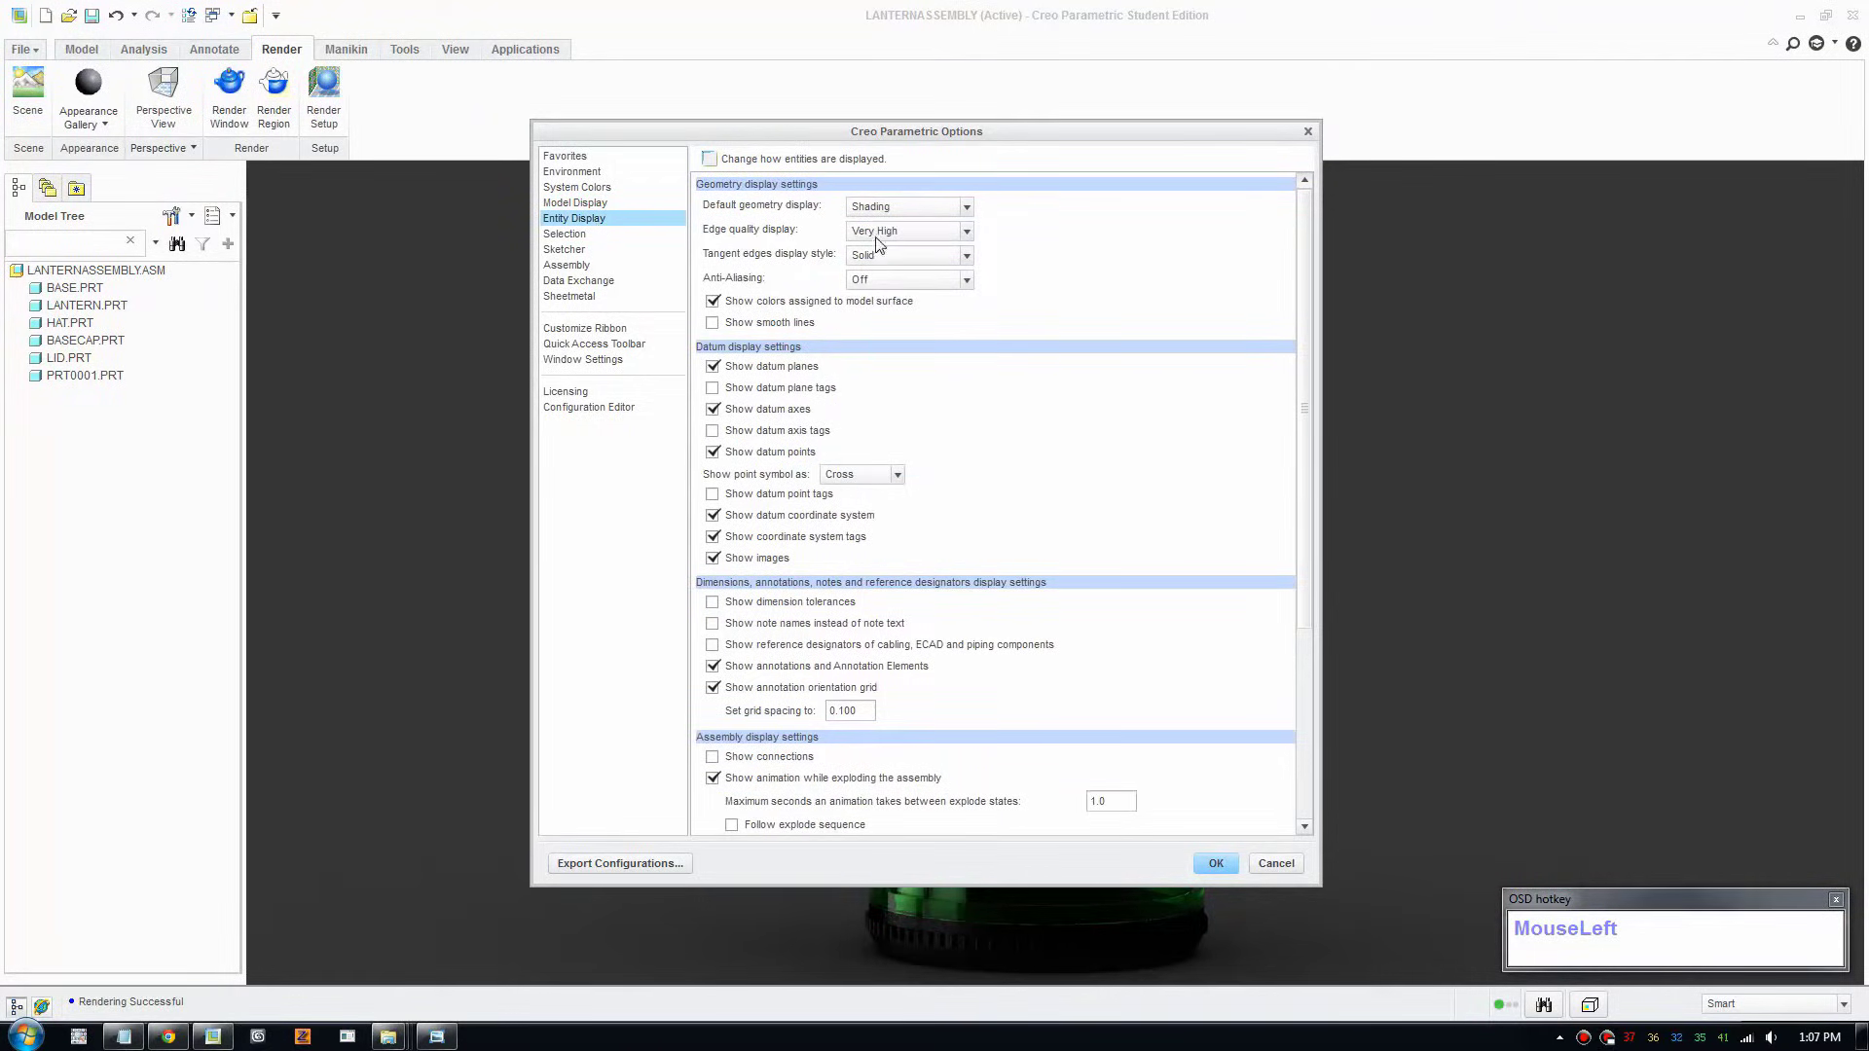
pyautogui.moveTo(877, 237); pyautogui.dragTo(892, 308)
pyautogui.click(1261, 868)
pyautogui.click(1228, 865)
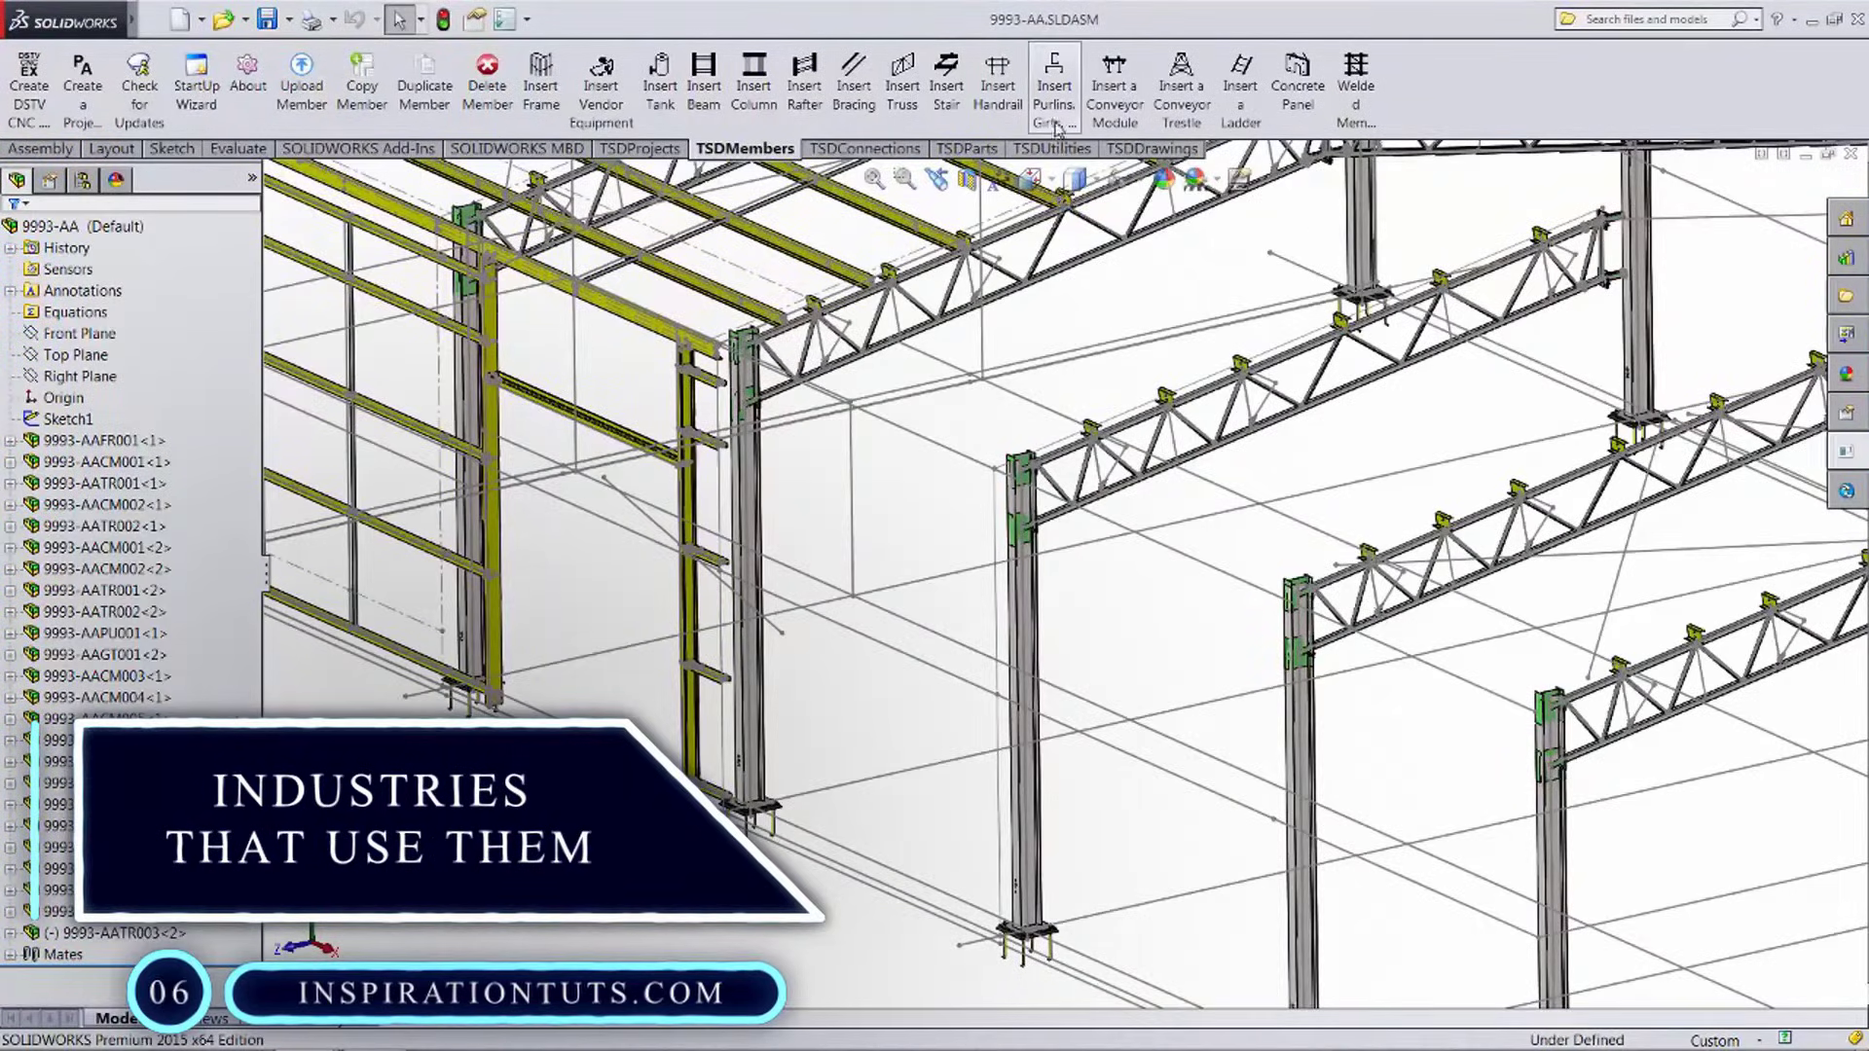
# Start Insert Purlins/Girts, check the Member Type list, and scroll the bay layout thumbnails
pyautogui.click(1054, 97)
pyautogui.click(217, 516)
pyautogui.click(88, 584)
pyautogui.scroll(-3, 255, 601)
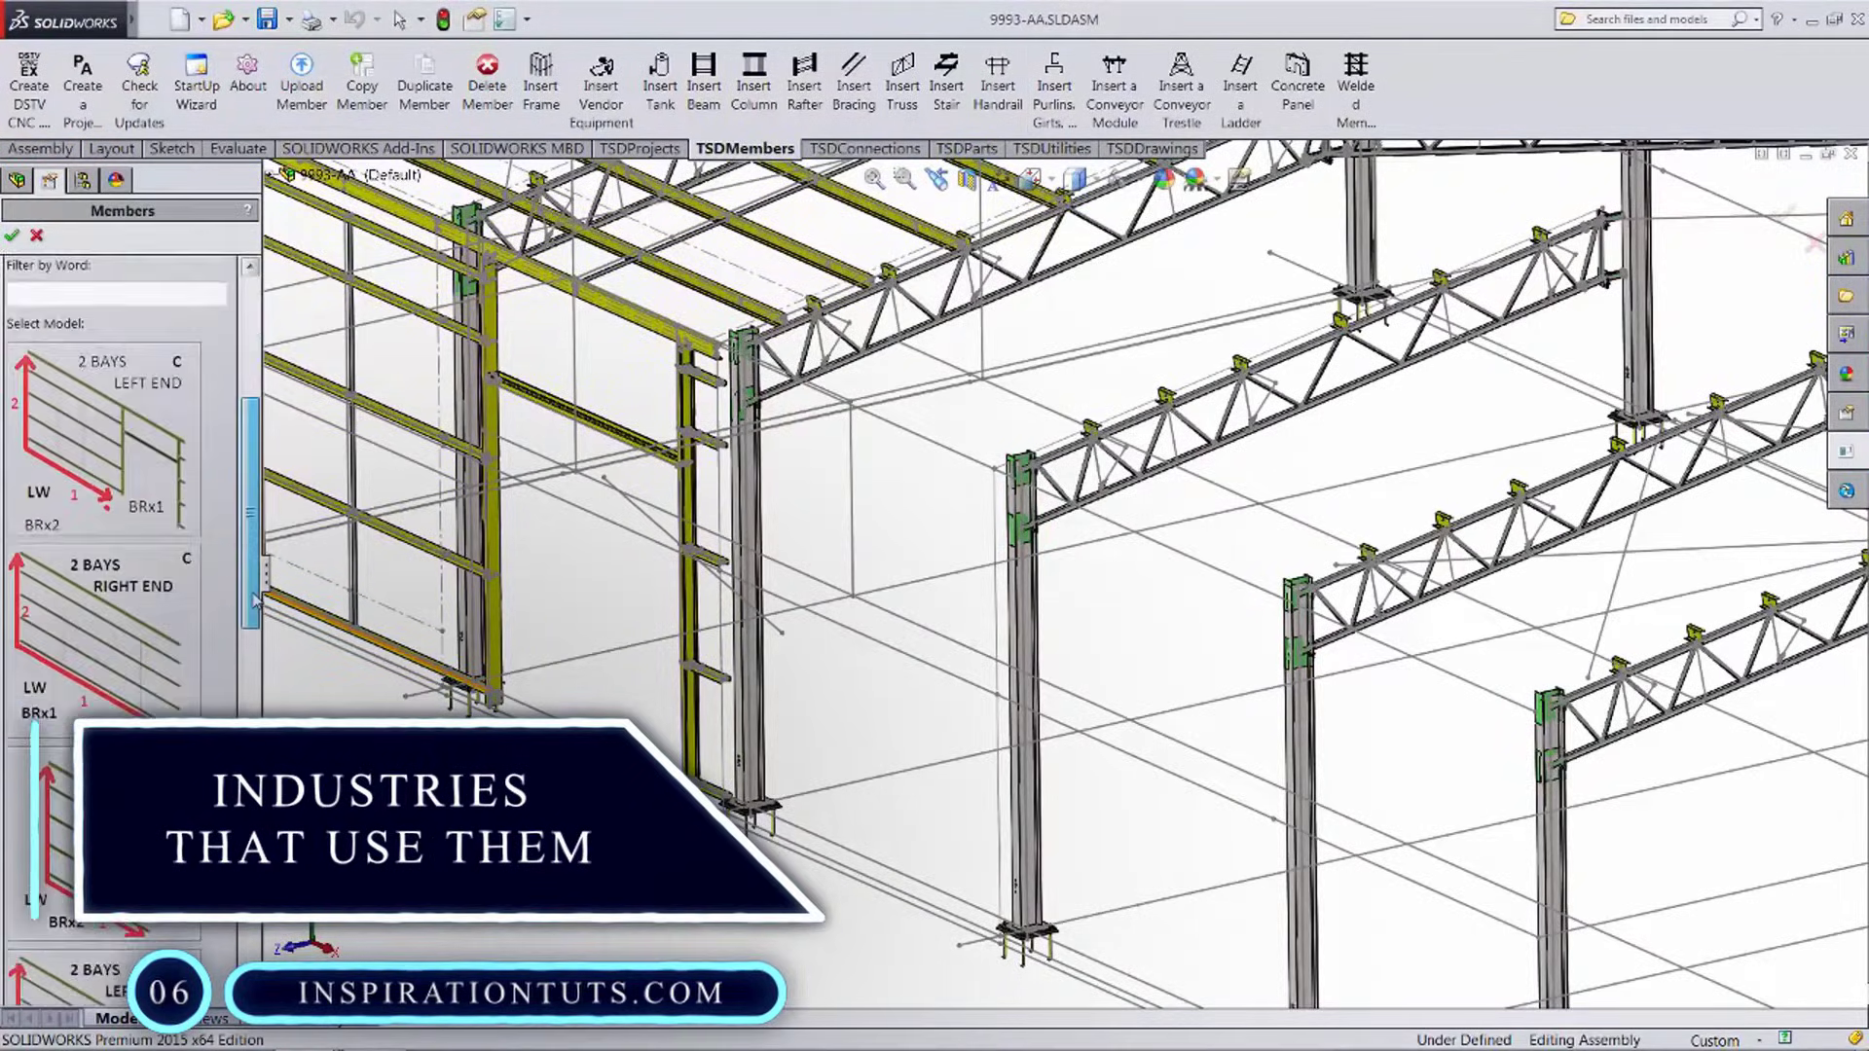
pyautogui.scroll(-3, 255, 602)
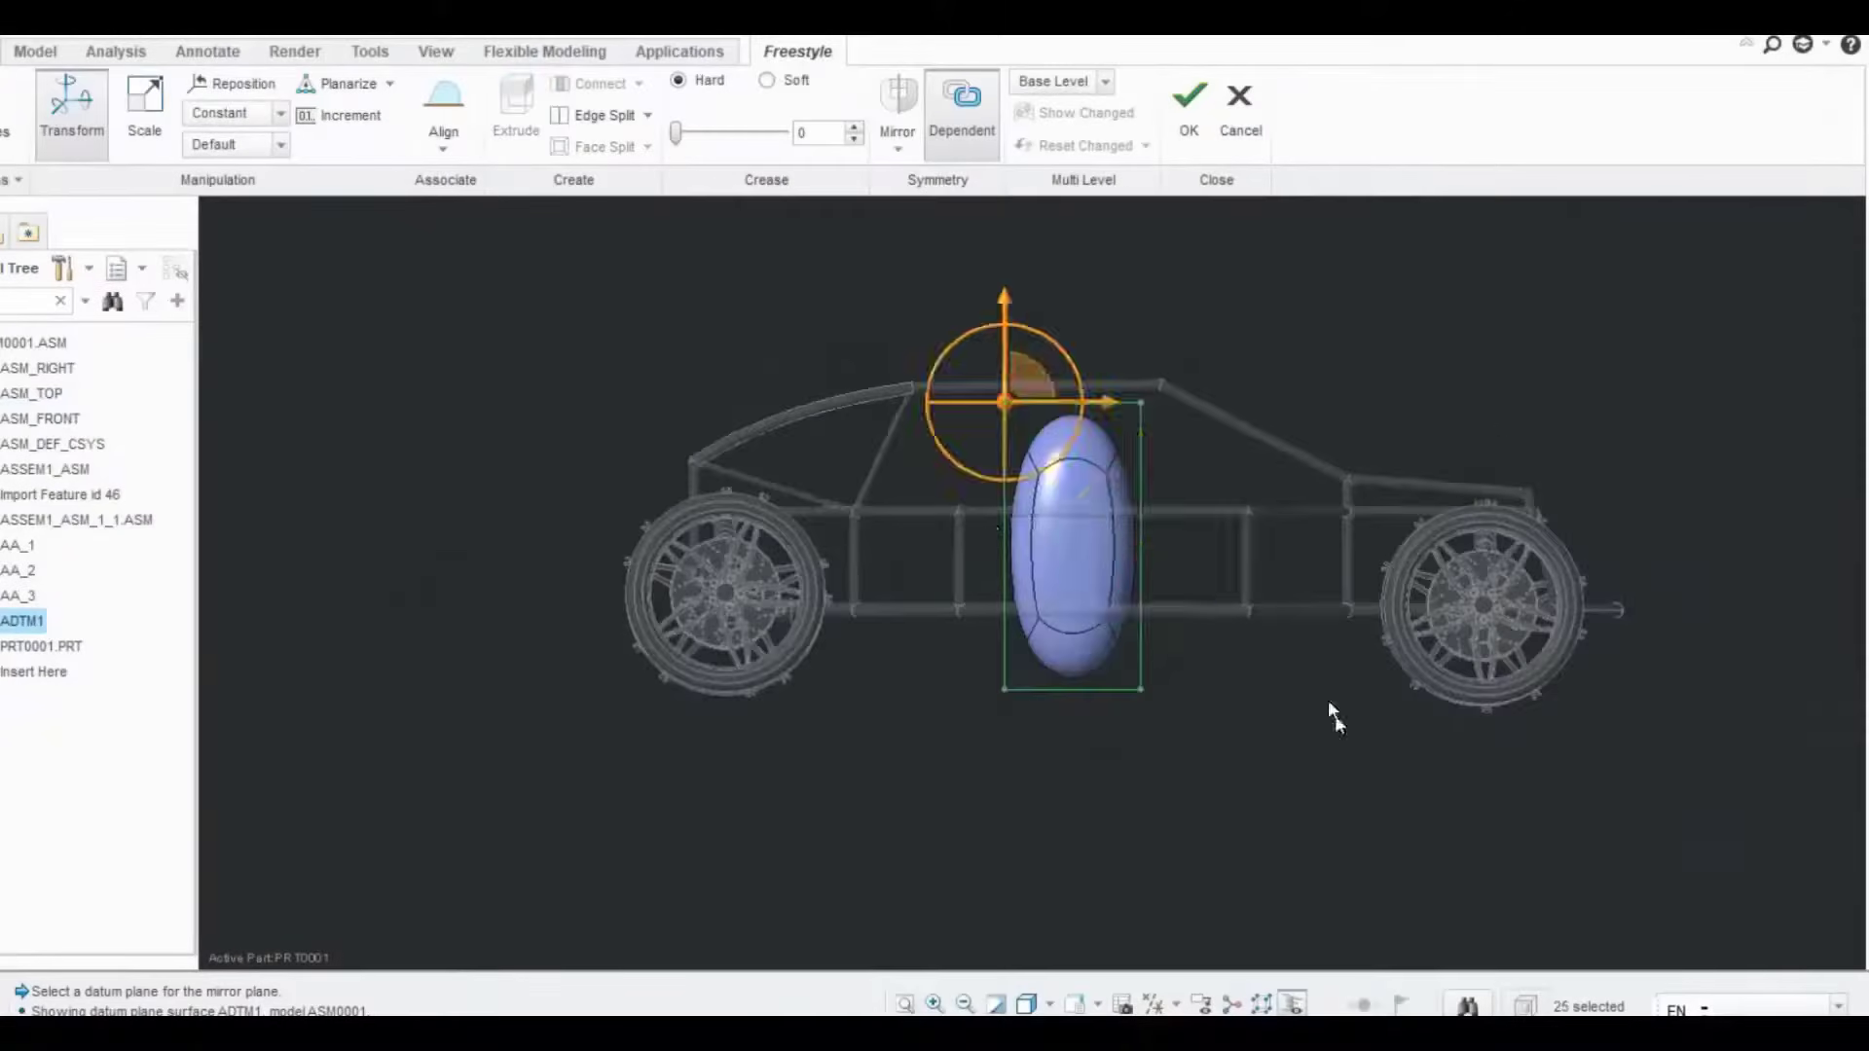
# Stretch the freestyle shape along the car body and inspect the body from another angle
pyautogui.moveTo(1022, 668); pyautogui.dragTo(626, 668)
pyautogui.scroll(5, 1696, 745)
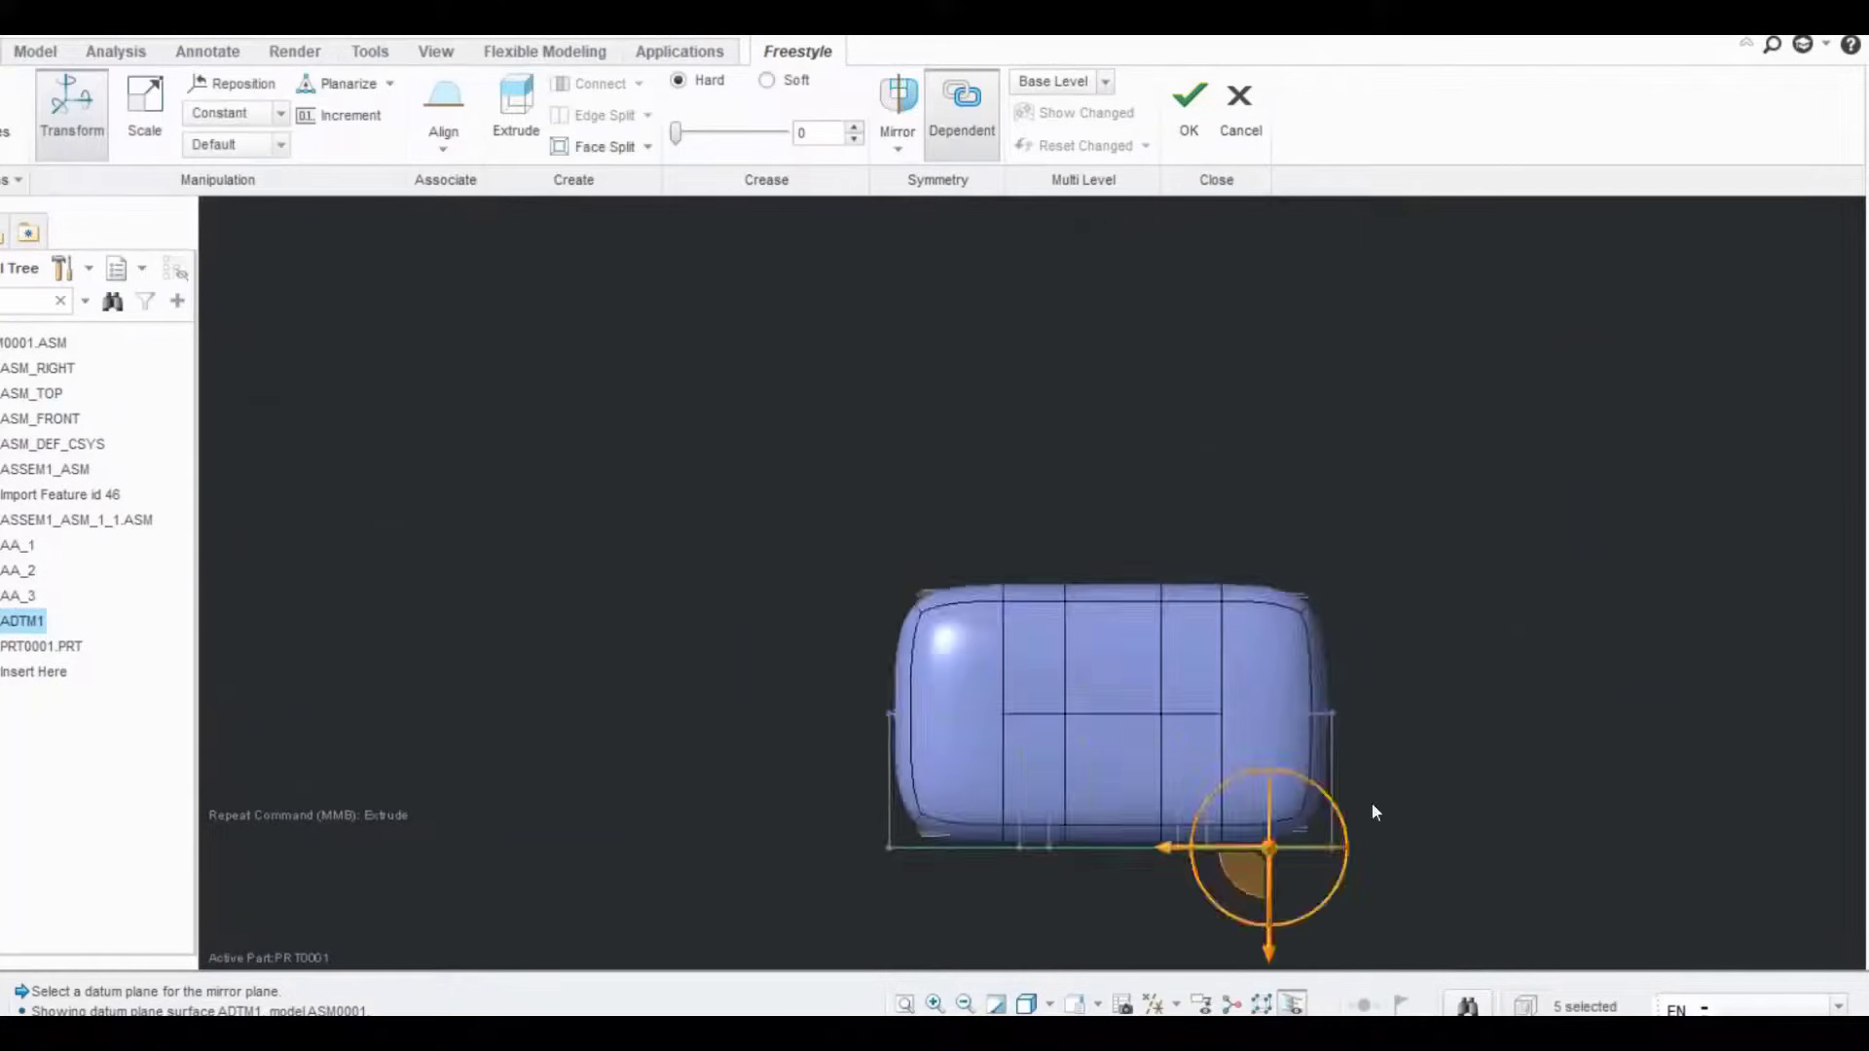
pyautogui.moveTo(1294, 545); pyautogui.dragTo(1106, 789, button='middle')
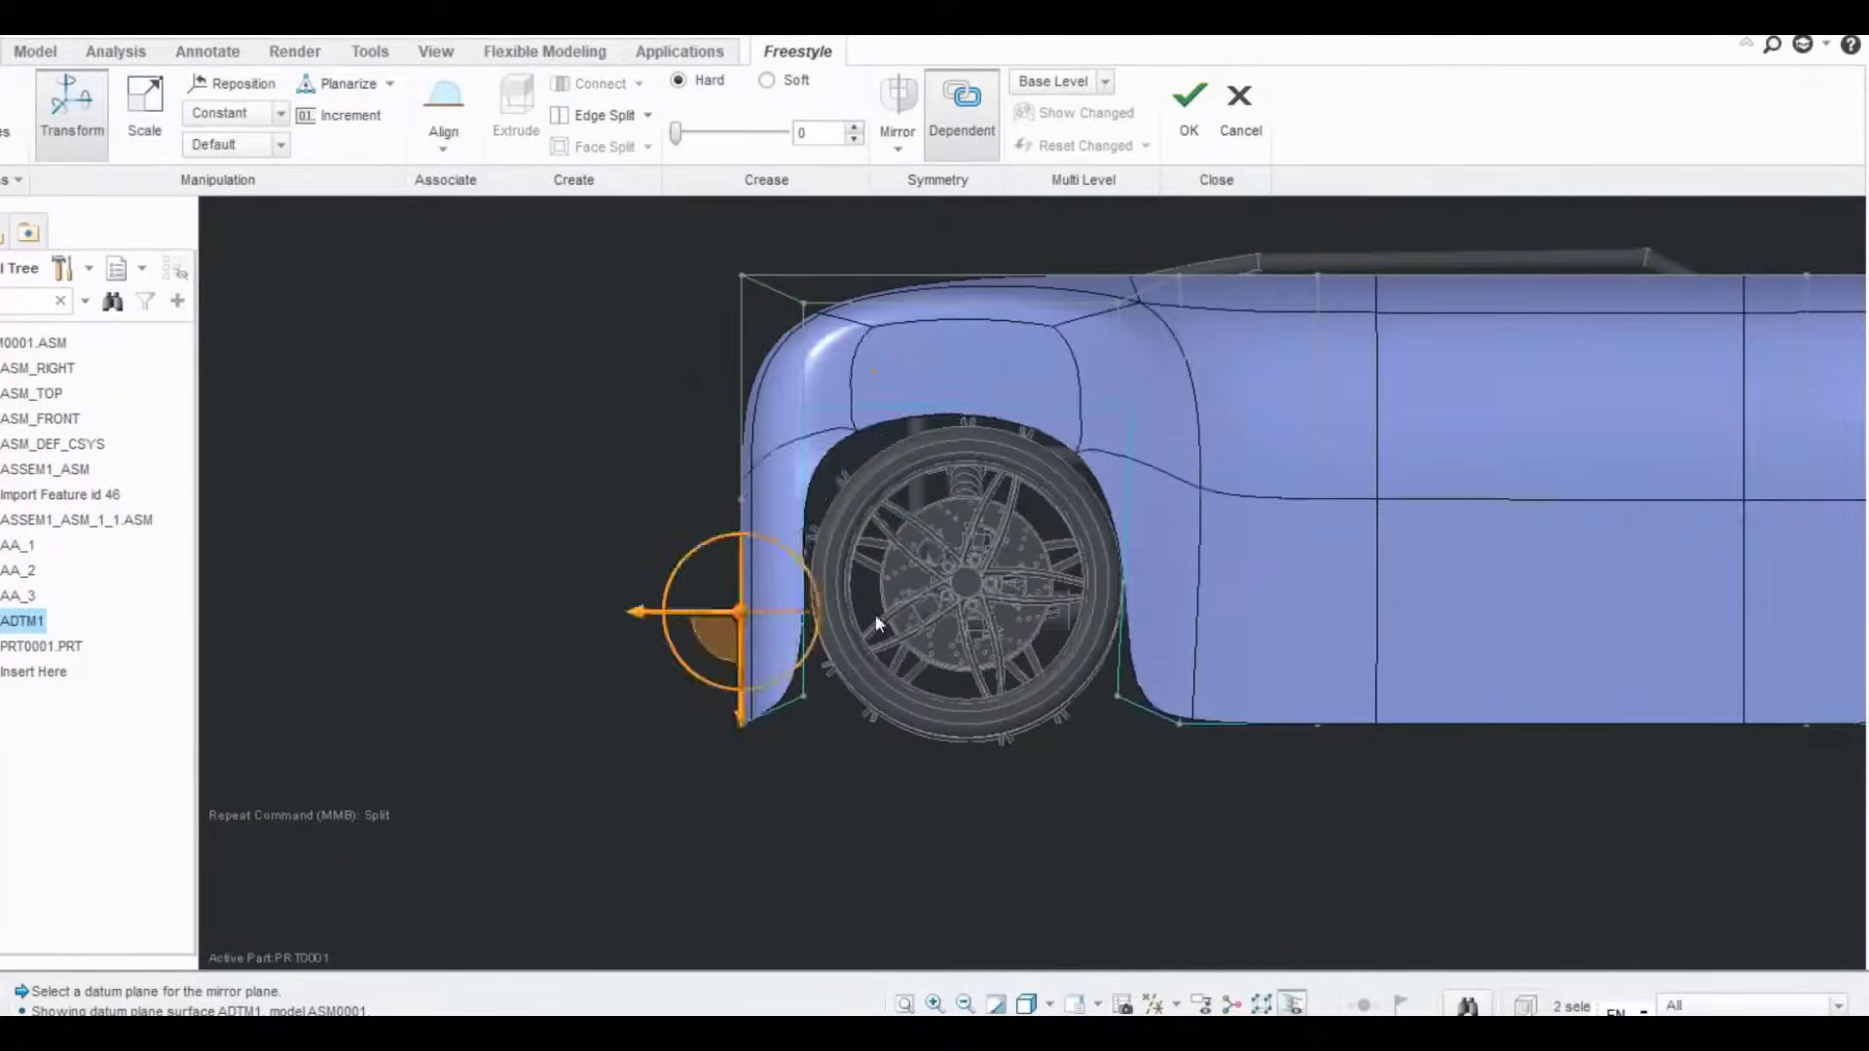
pyautogui.scroll(2, 1071, 486)
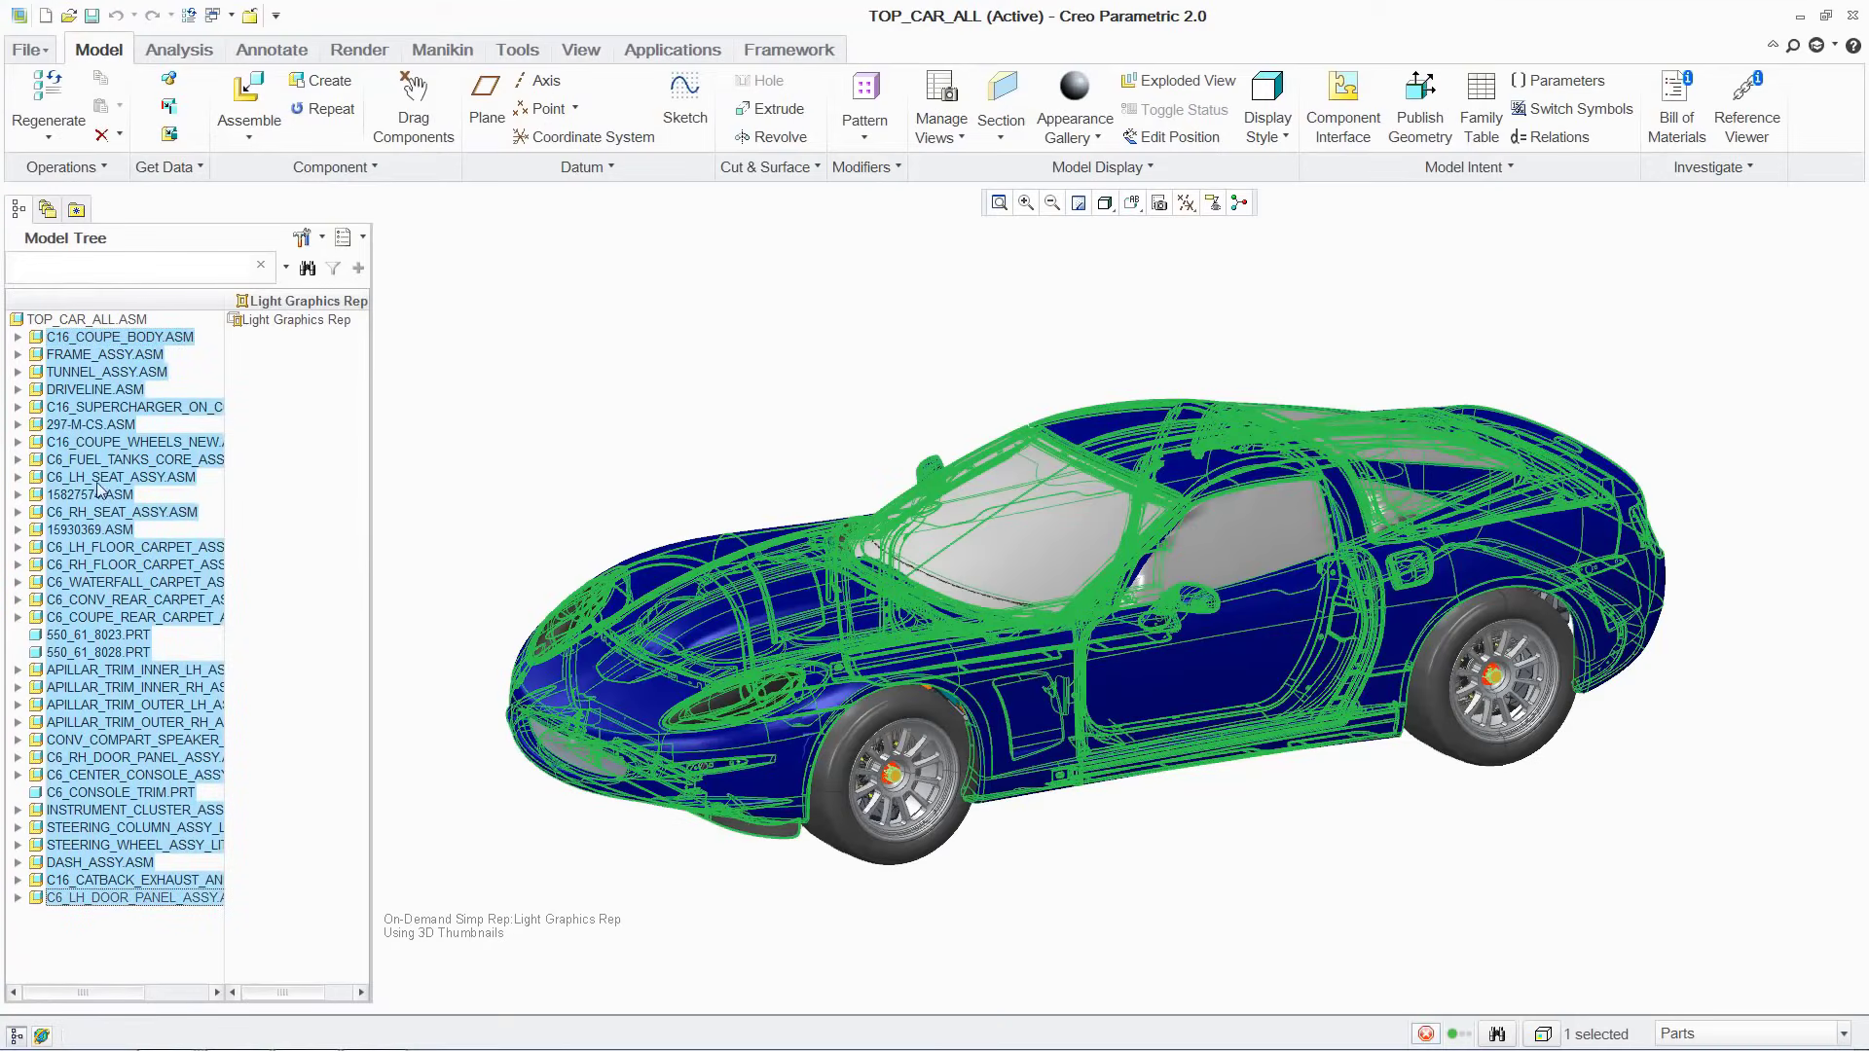
# Set the 30 selected car components' representation to Exclude
pyautogui.keyDown('ctrl'); pyautogui.click(112, 425); pyautogui.keyUp('ctrl')
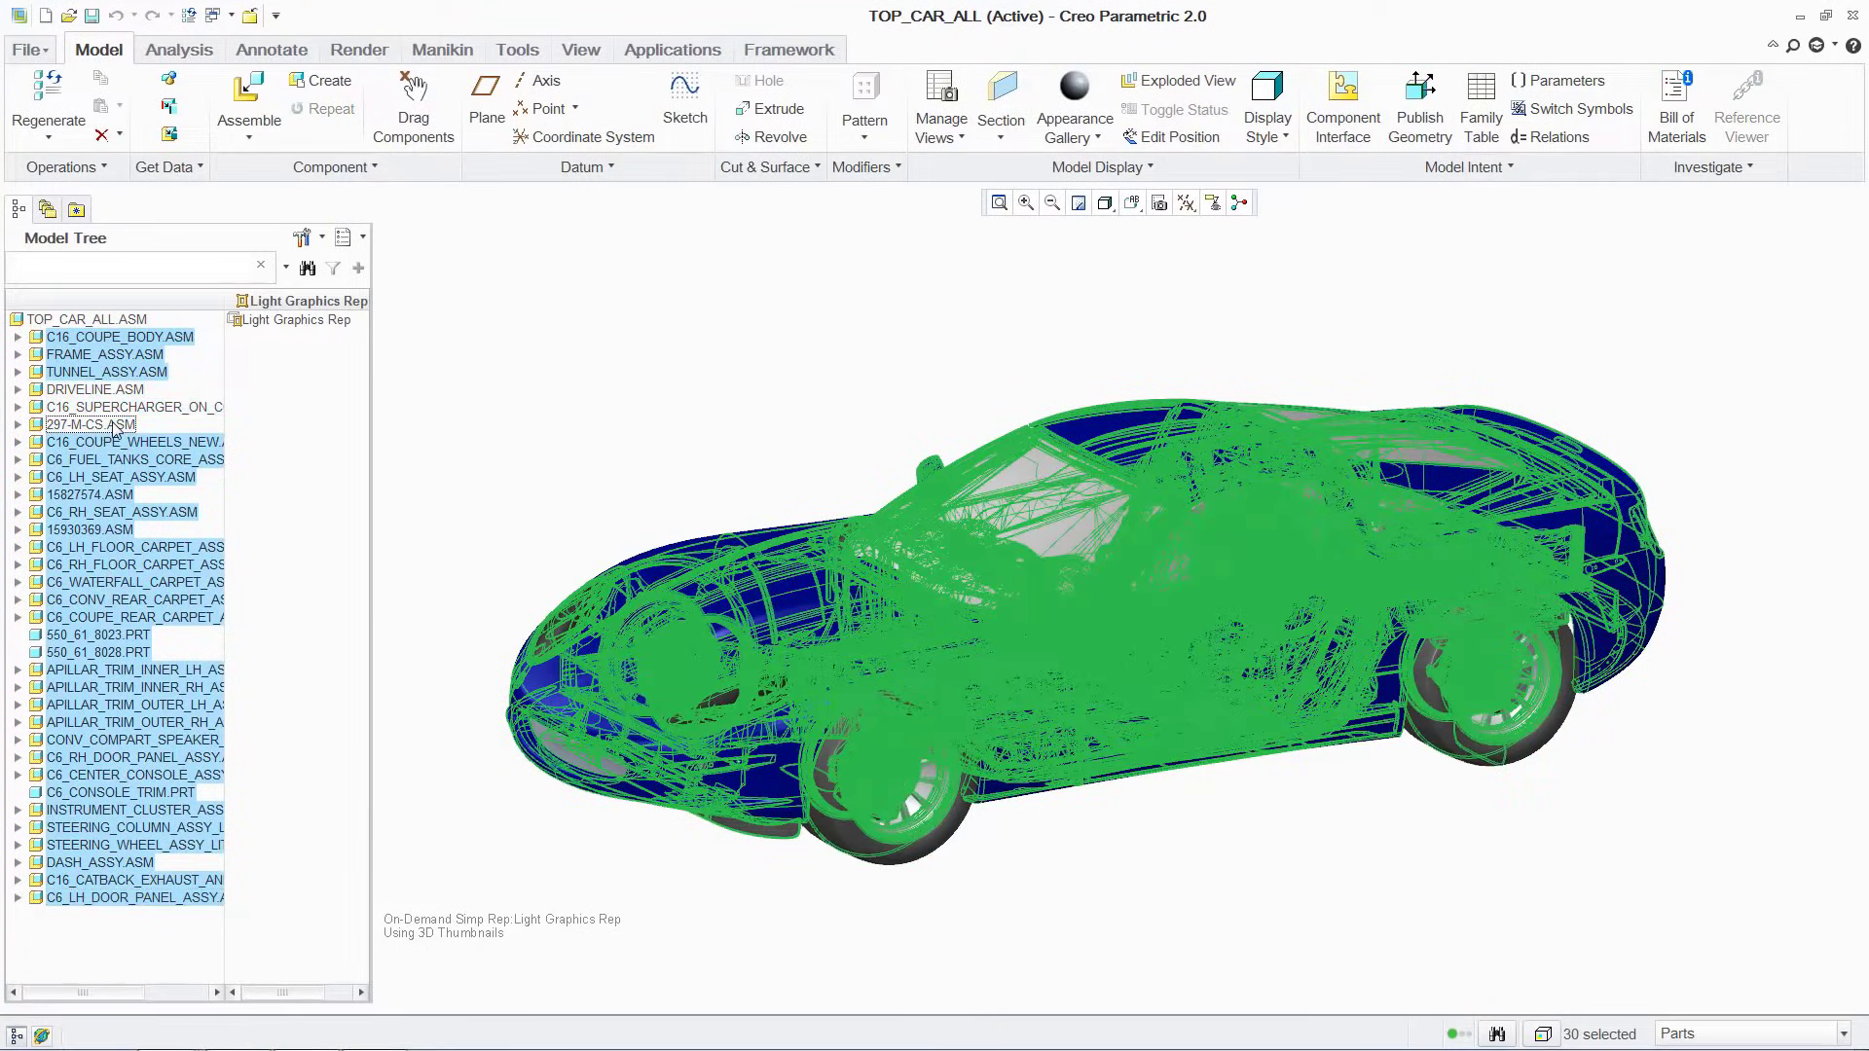
pyautogui.rightClick(467, 284)
pyautogui.moveTo(545, 294)
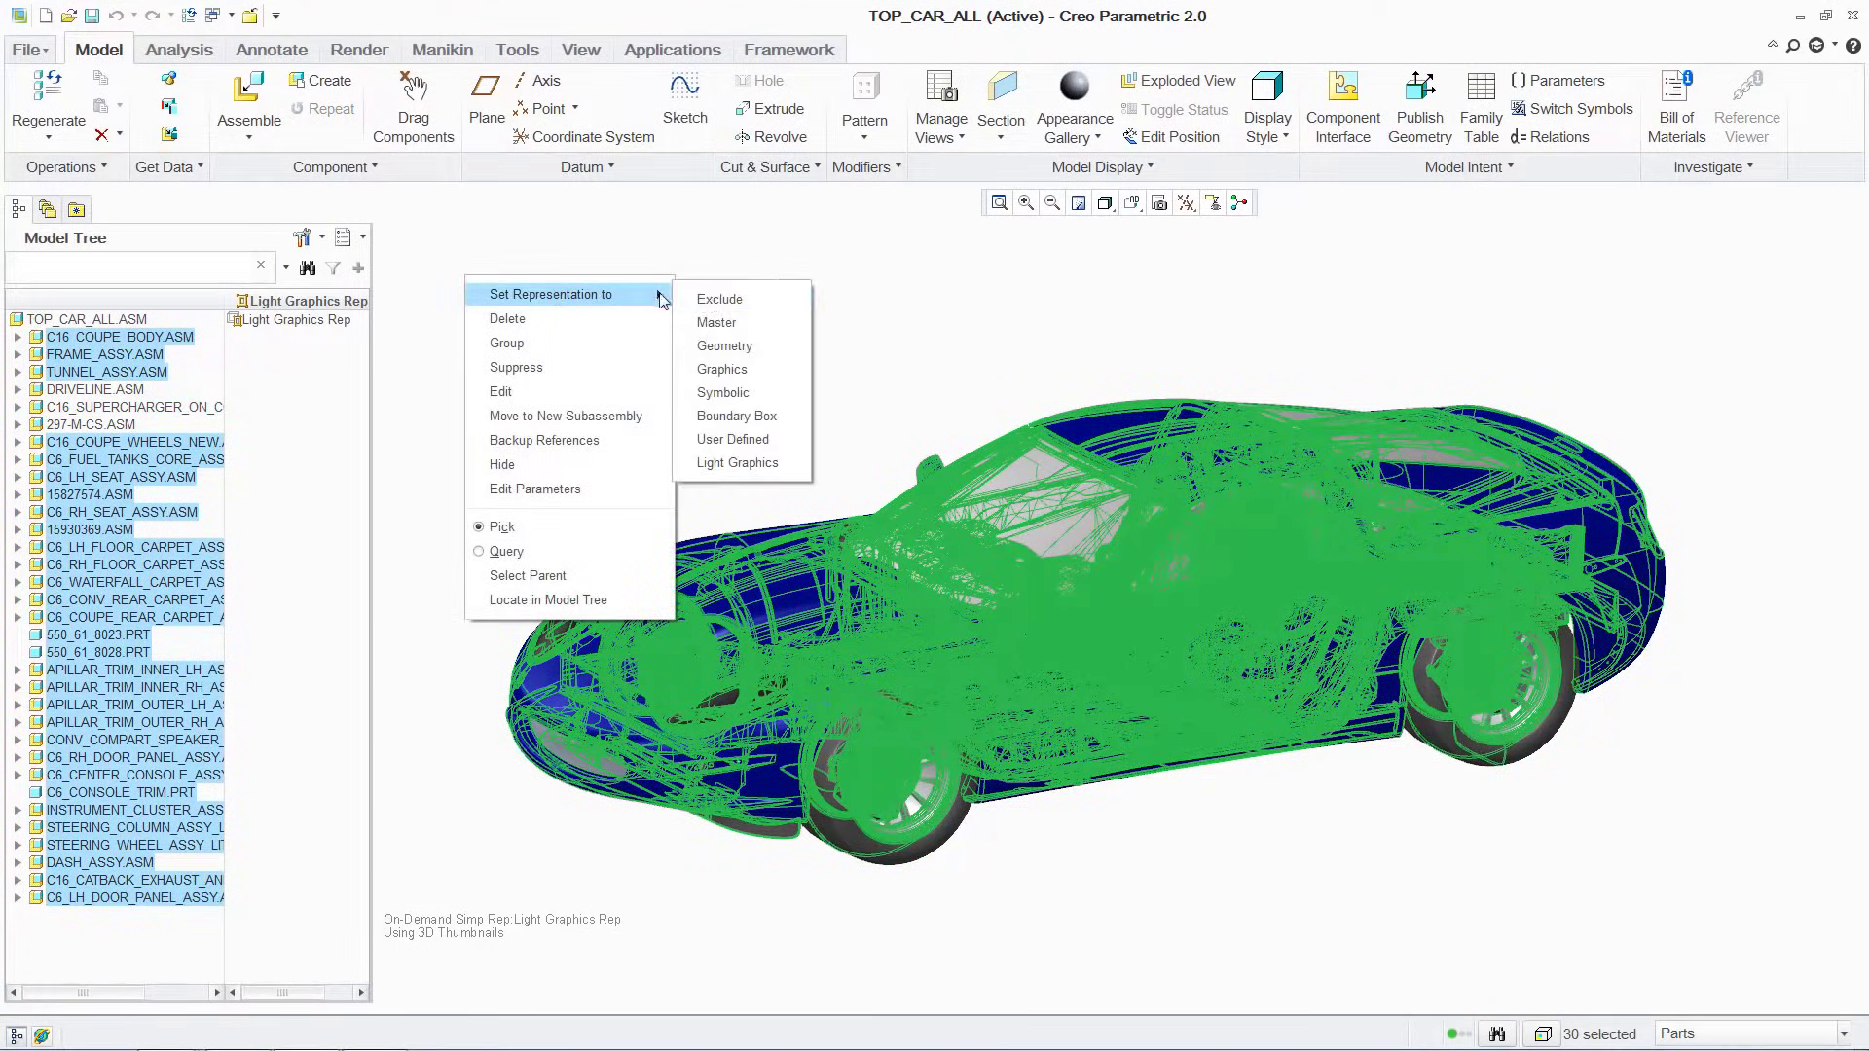
pyautogui.click(706, 295)
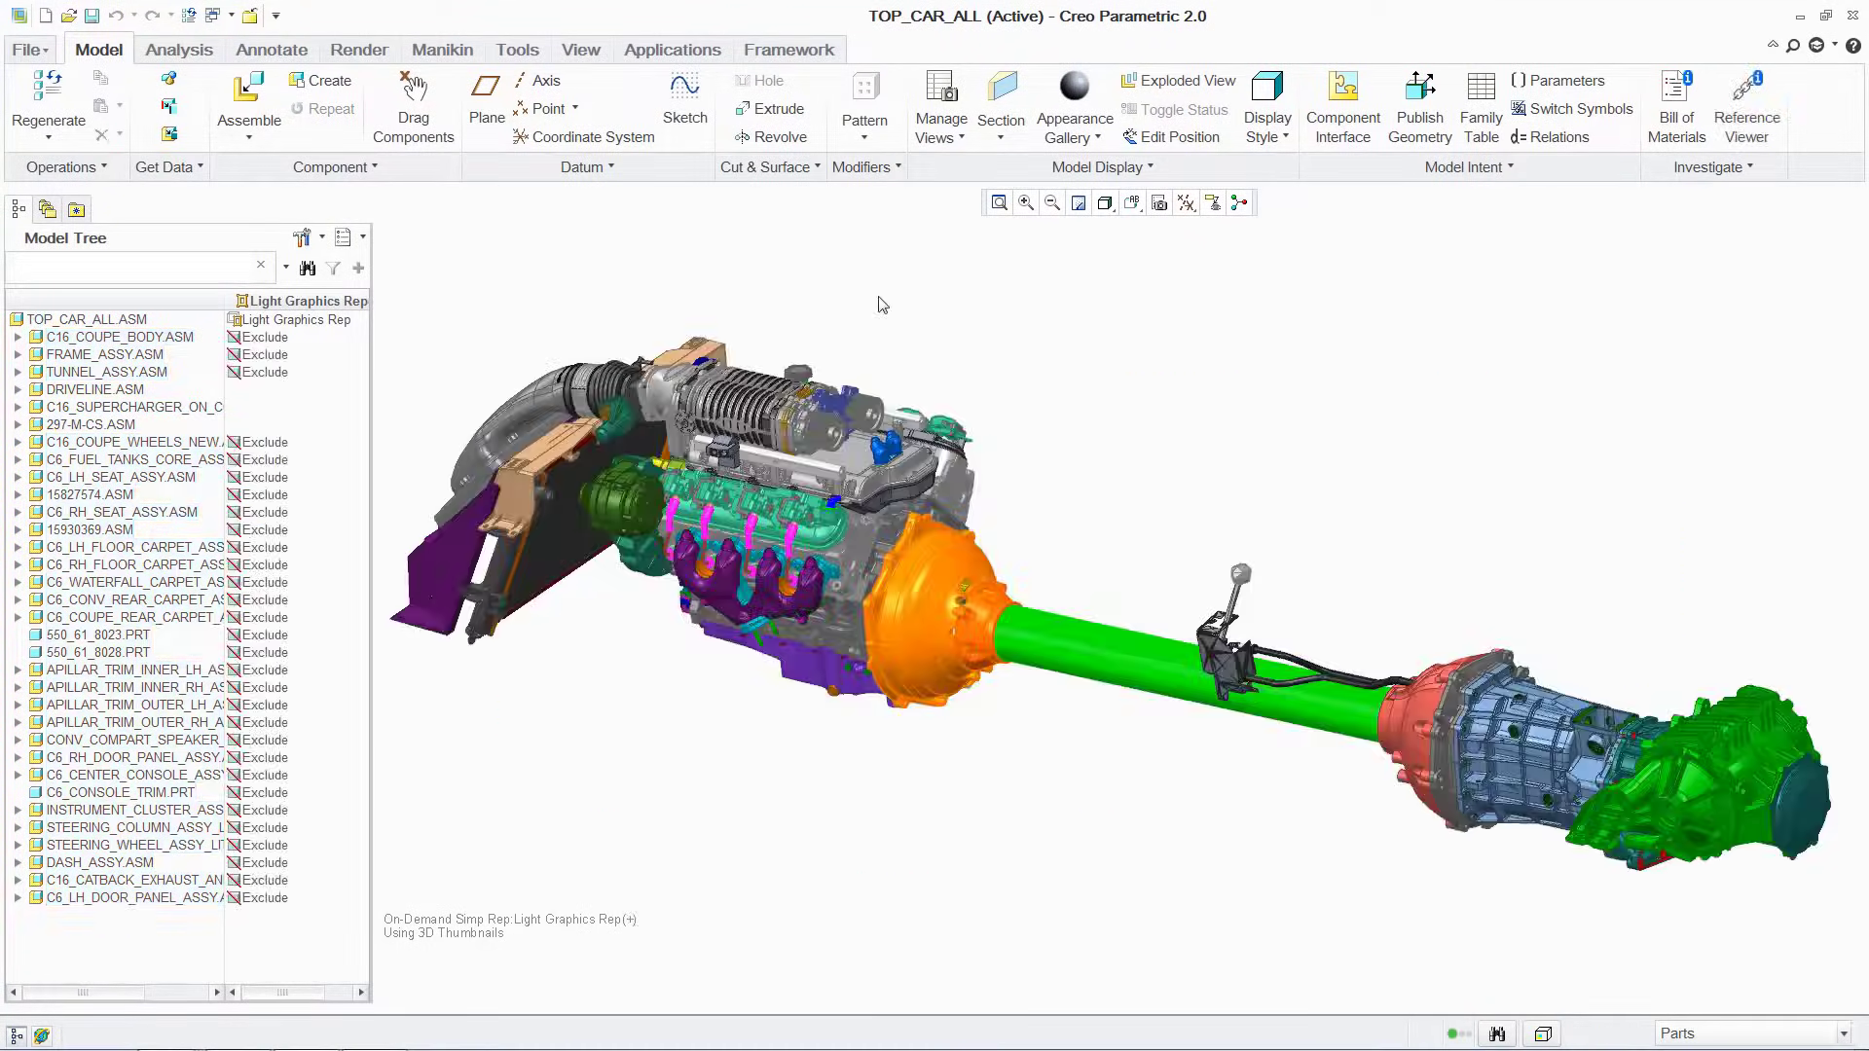
# Set the 297-M-CS transmission to its Master representation and open it in its own window
pyautogui.click(1537, 739)
pyautogui.rightClick(1024, 356)
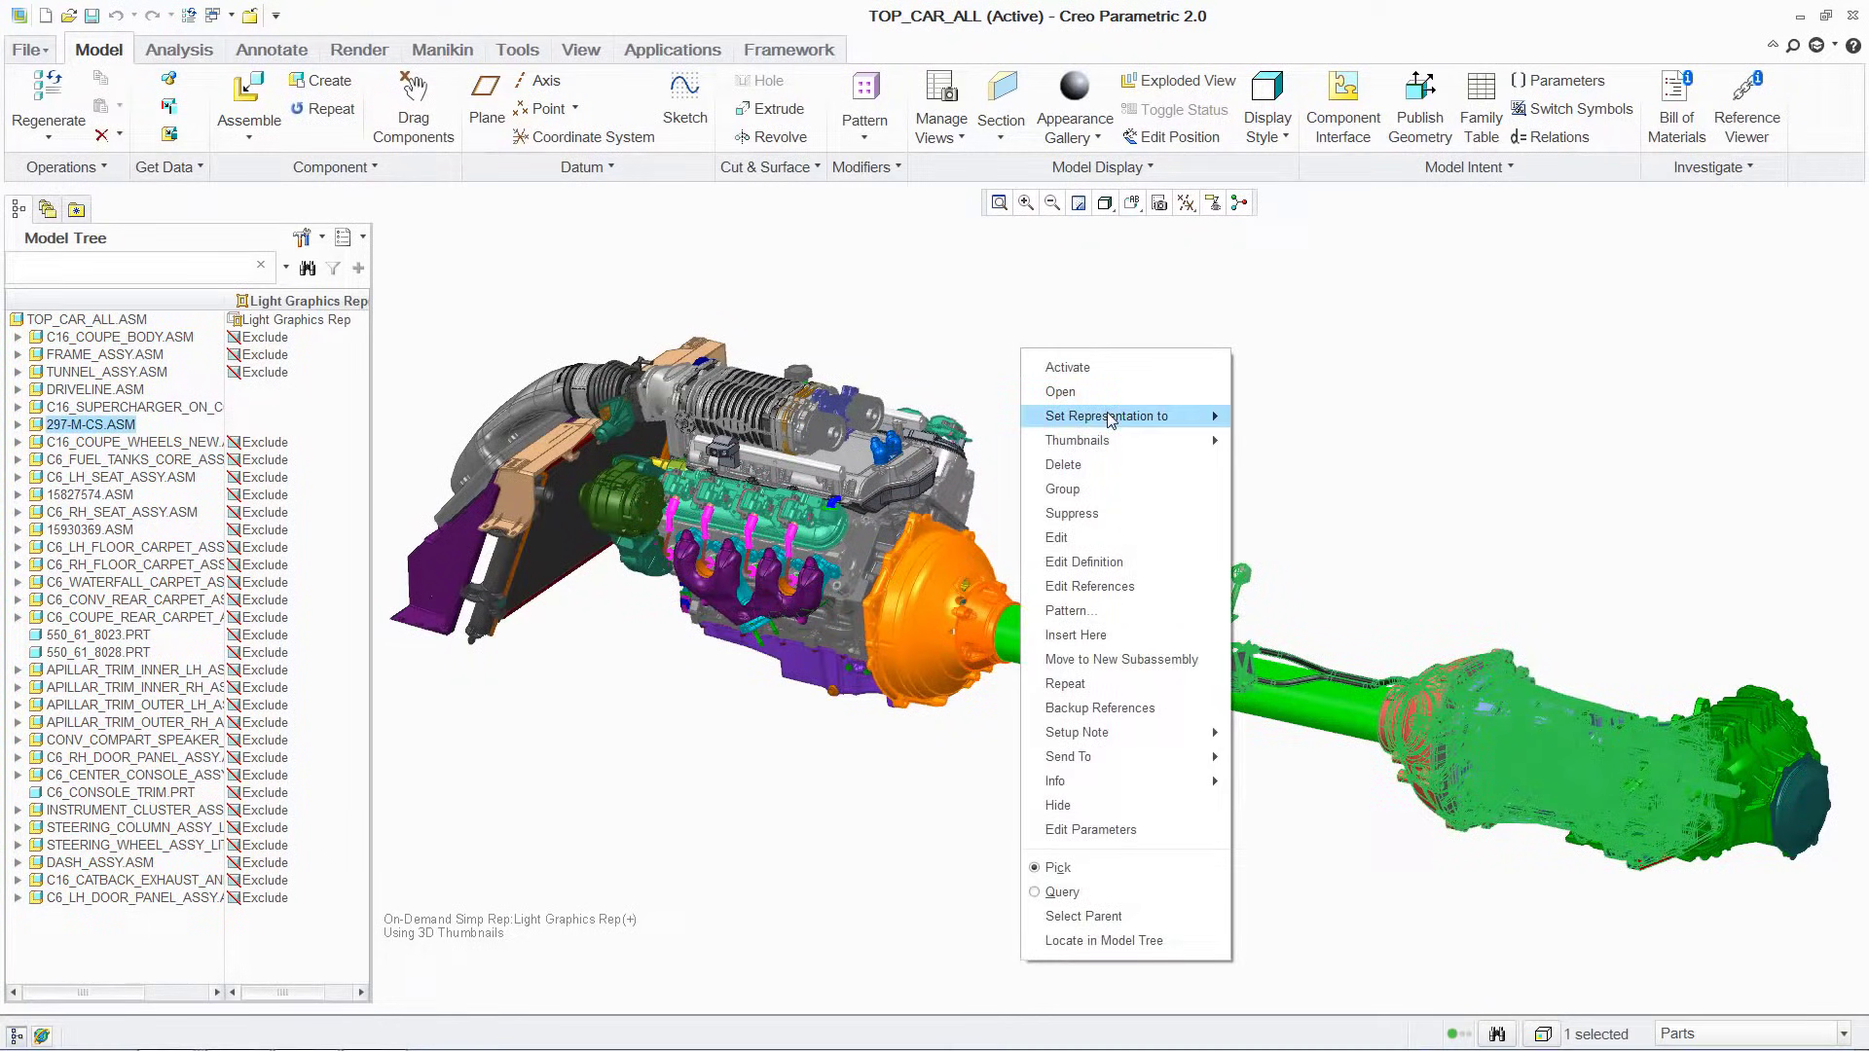
pyautogui.moveTo(1168, 415)
pyautogui.click(1282, 450)
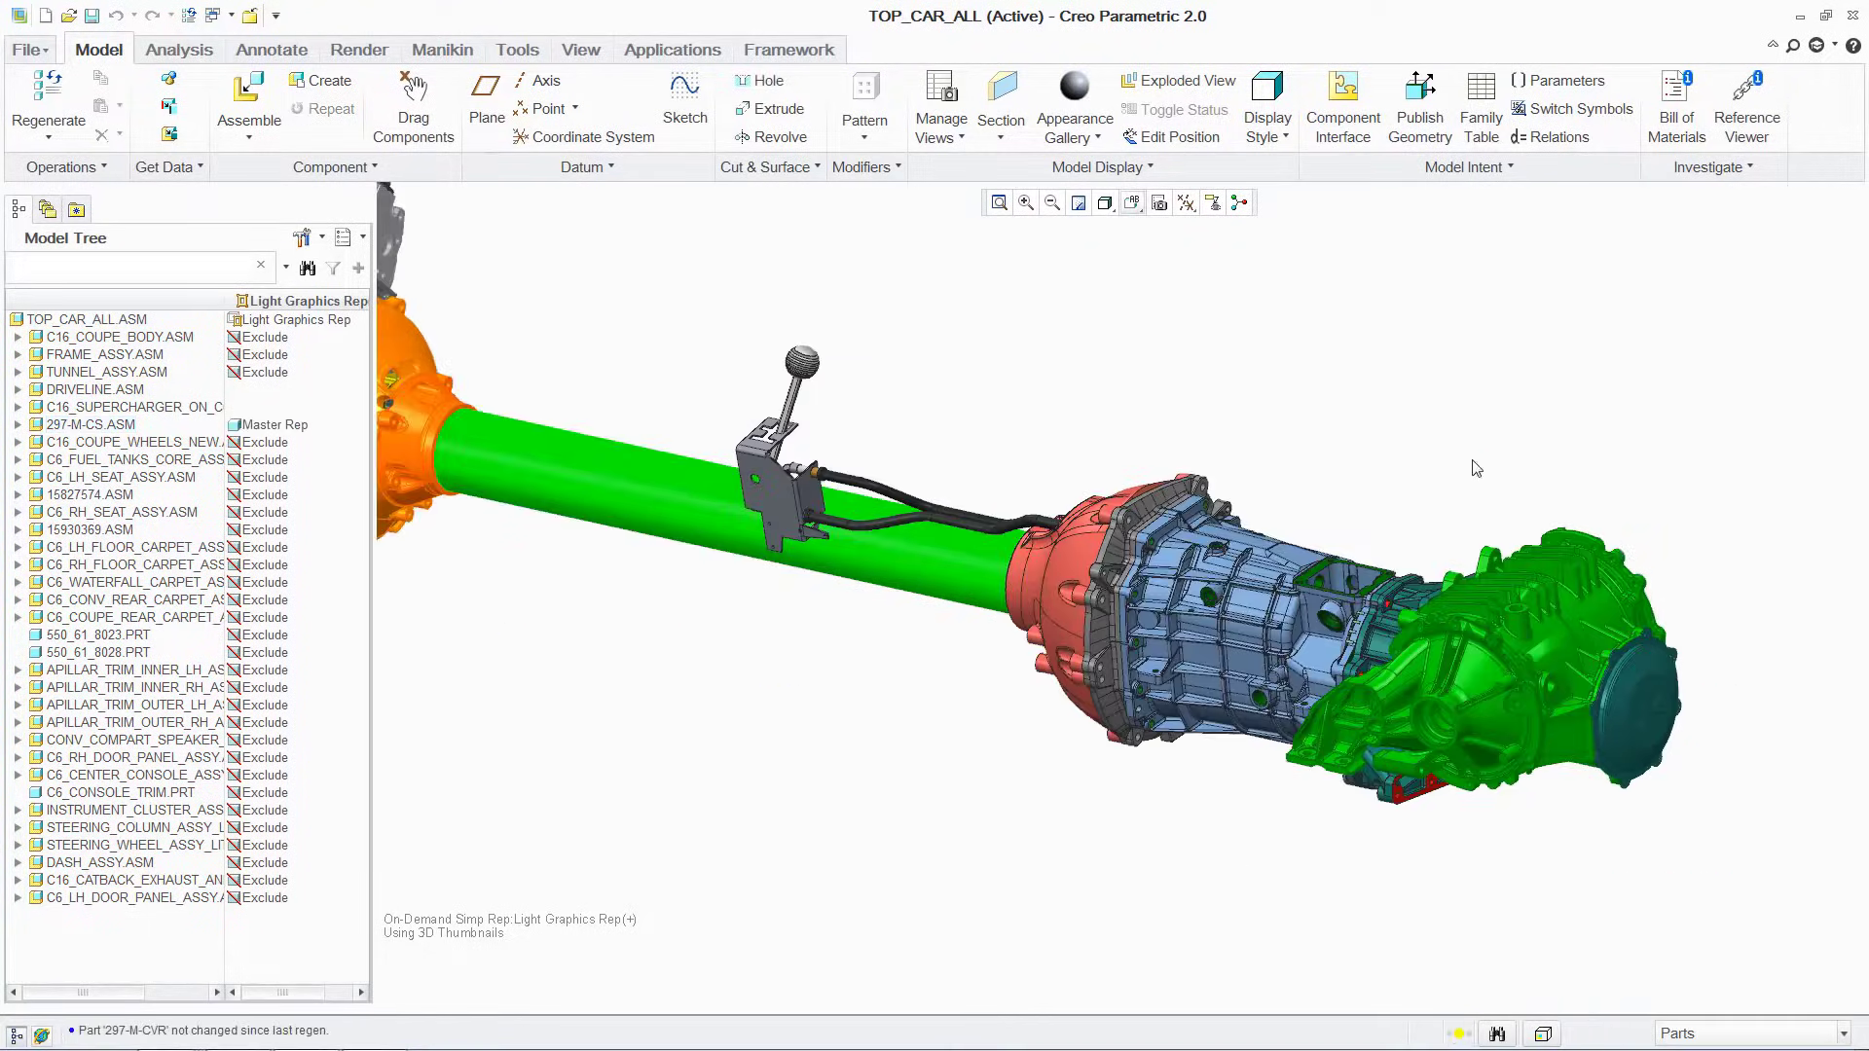
pyautogui.click(91, 425)
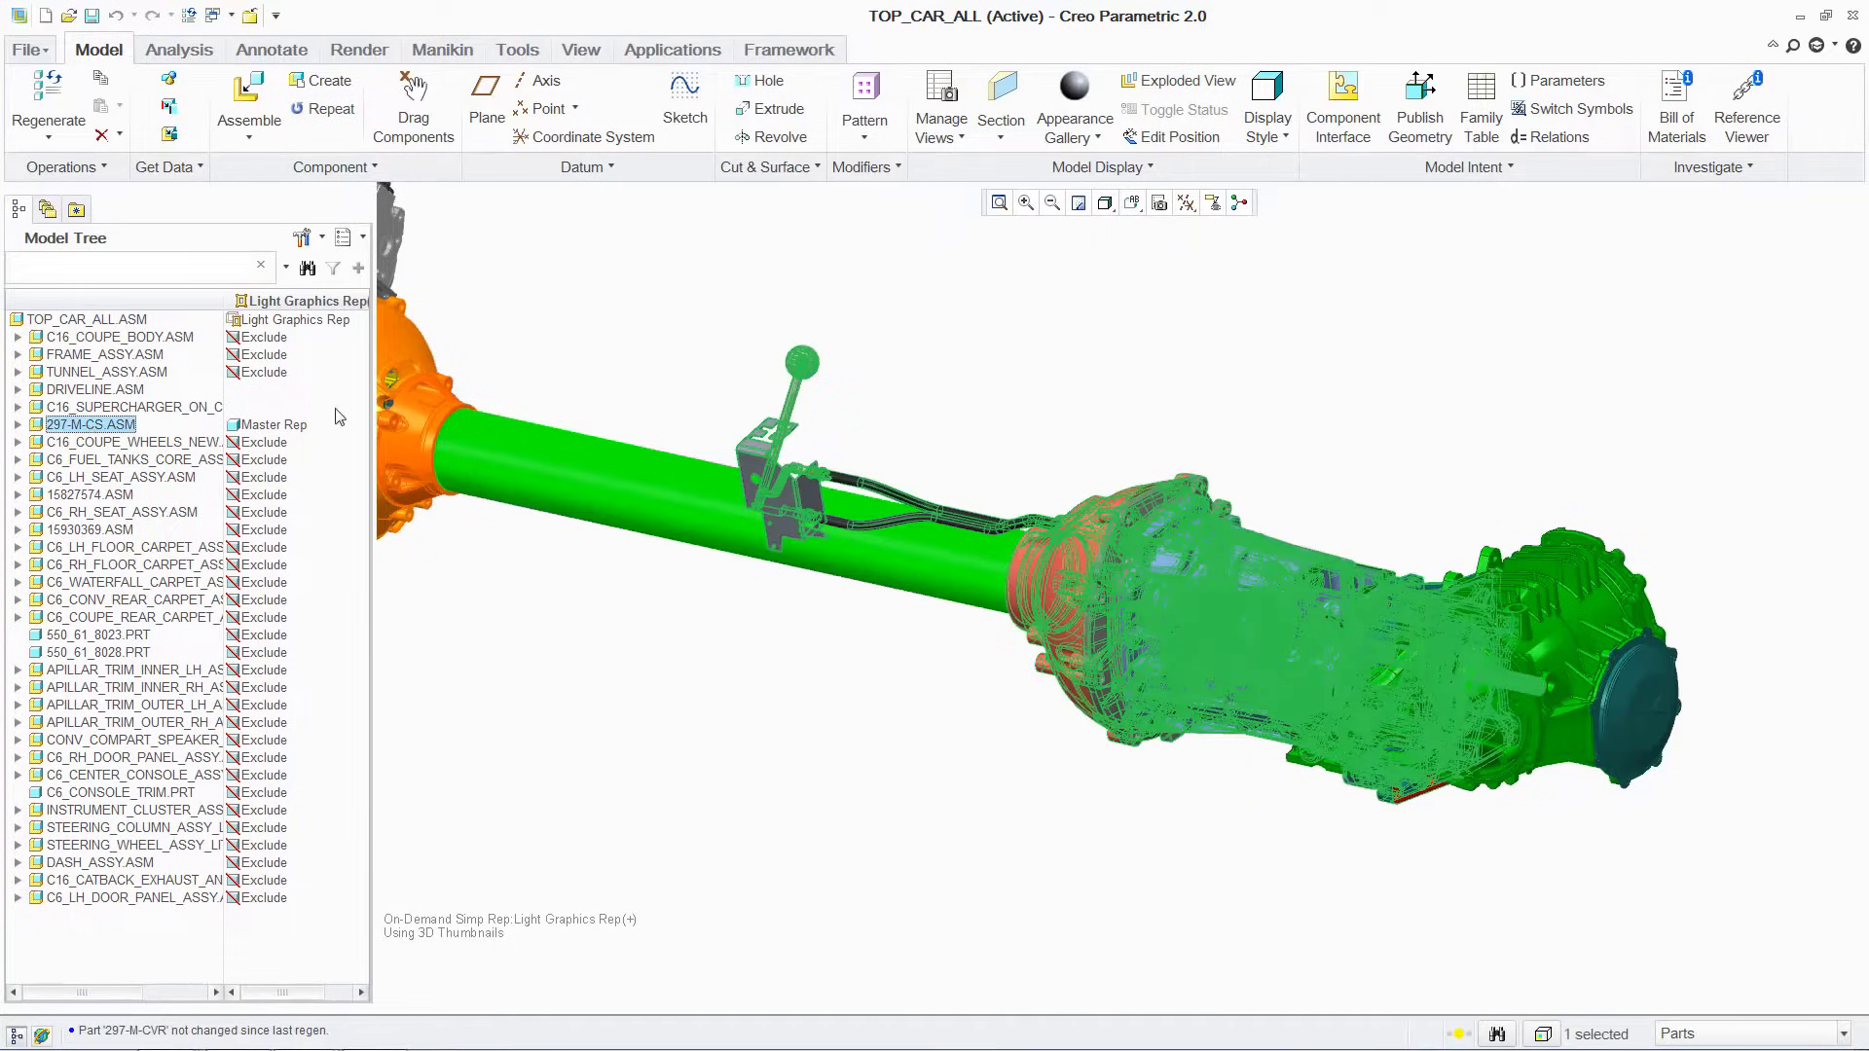
pyautogui.rightClick(503, 255)
pyautogui.click(521, 288)
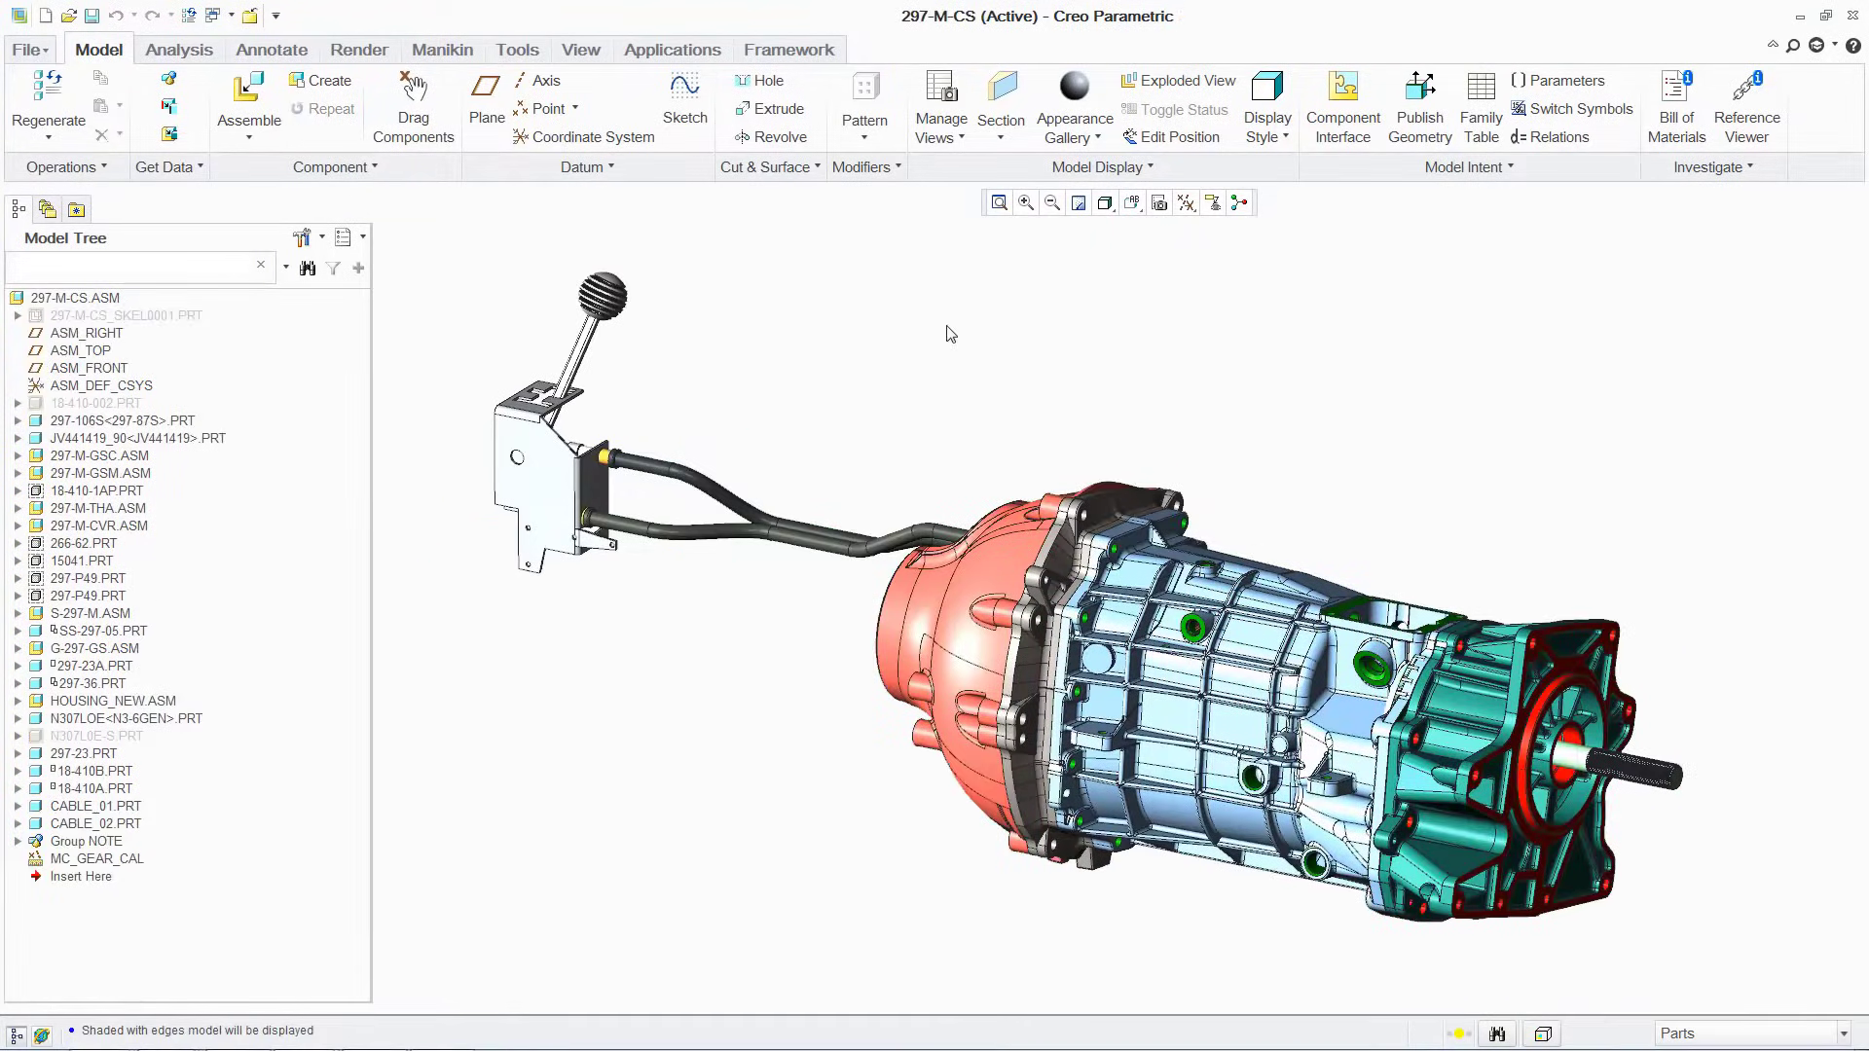
# Create a cross-section on ASM_RIGHT at offset 0.06 and name it A
pyautogui.click(1001, 97)
pyautogui.click(86, 335)
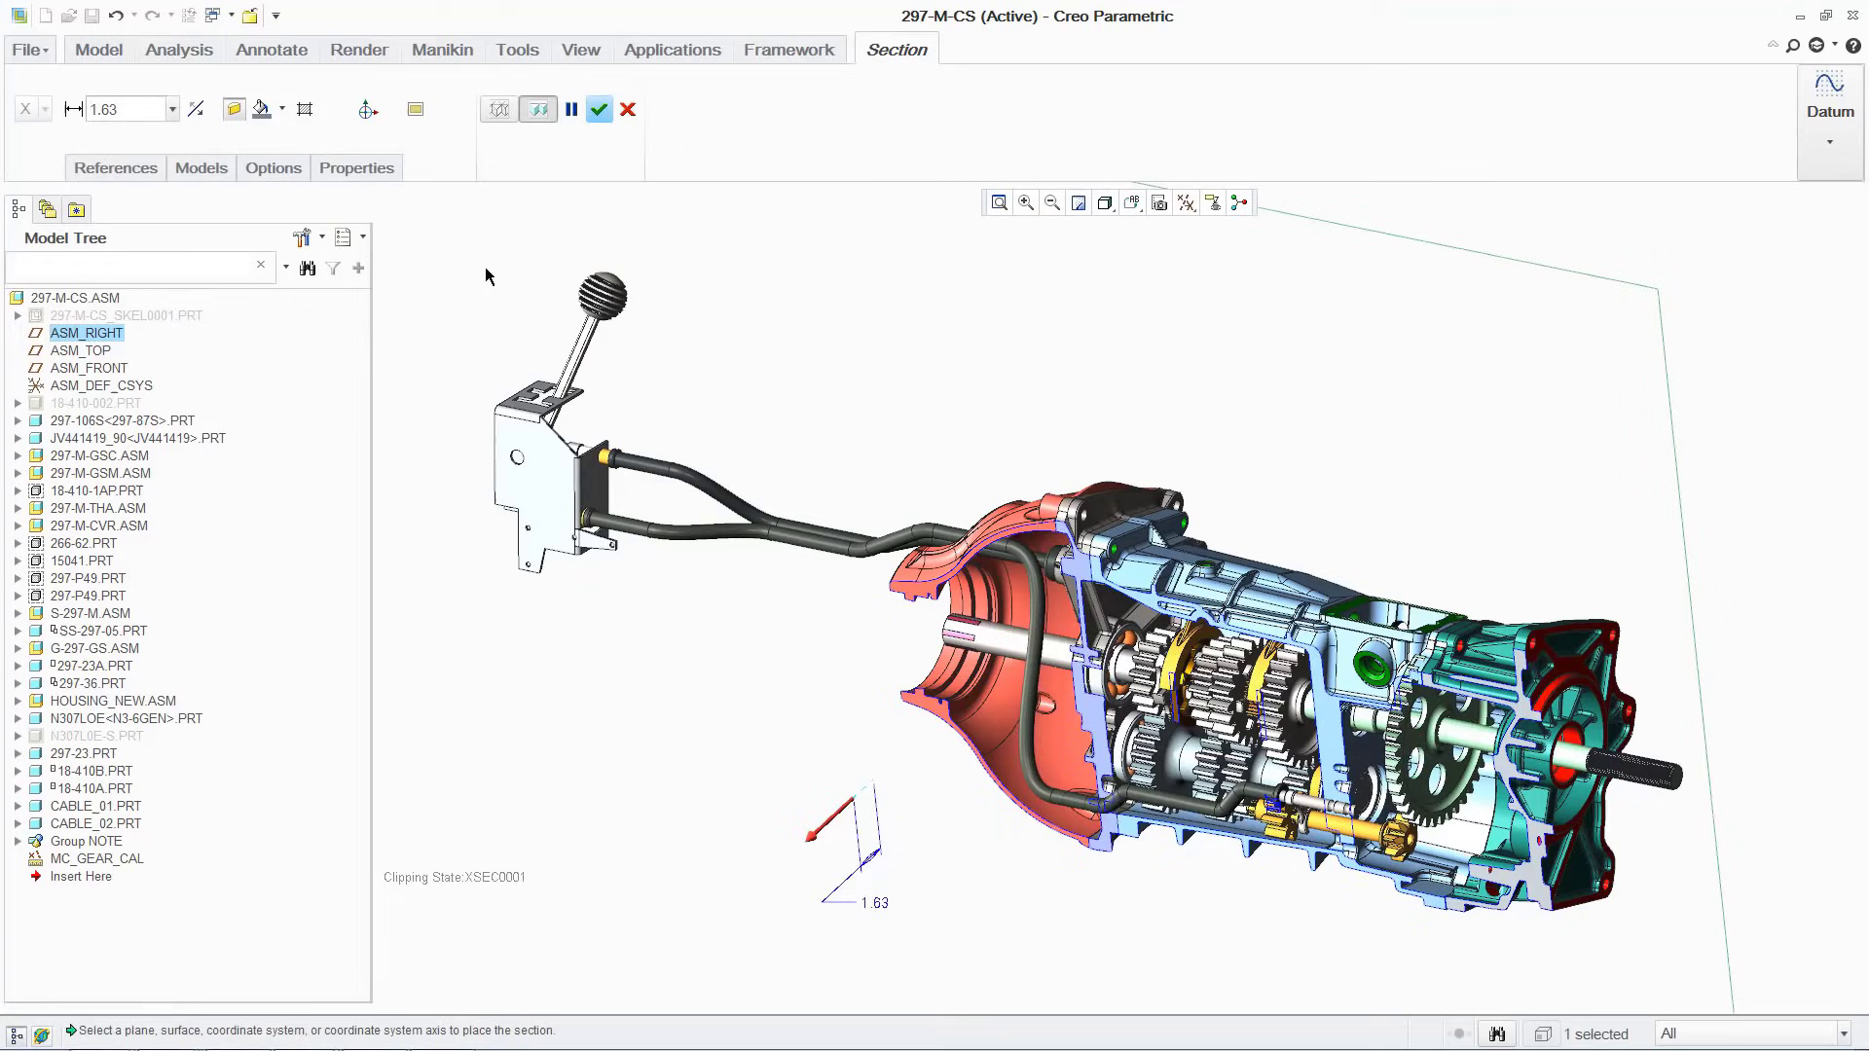
pyautogui.moveTo(814, 845); pyautogui.dragTo(828, 819)
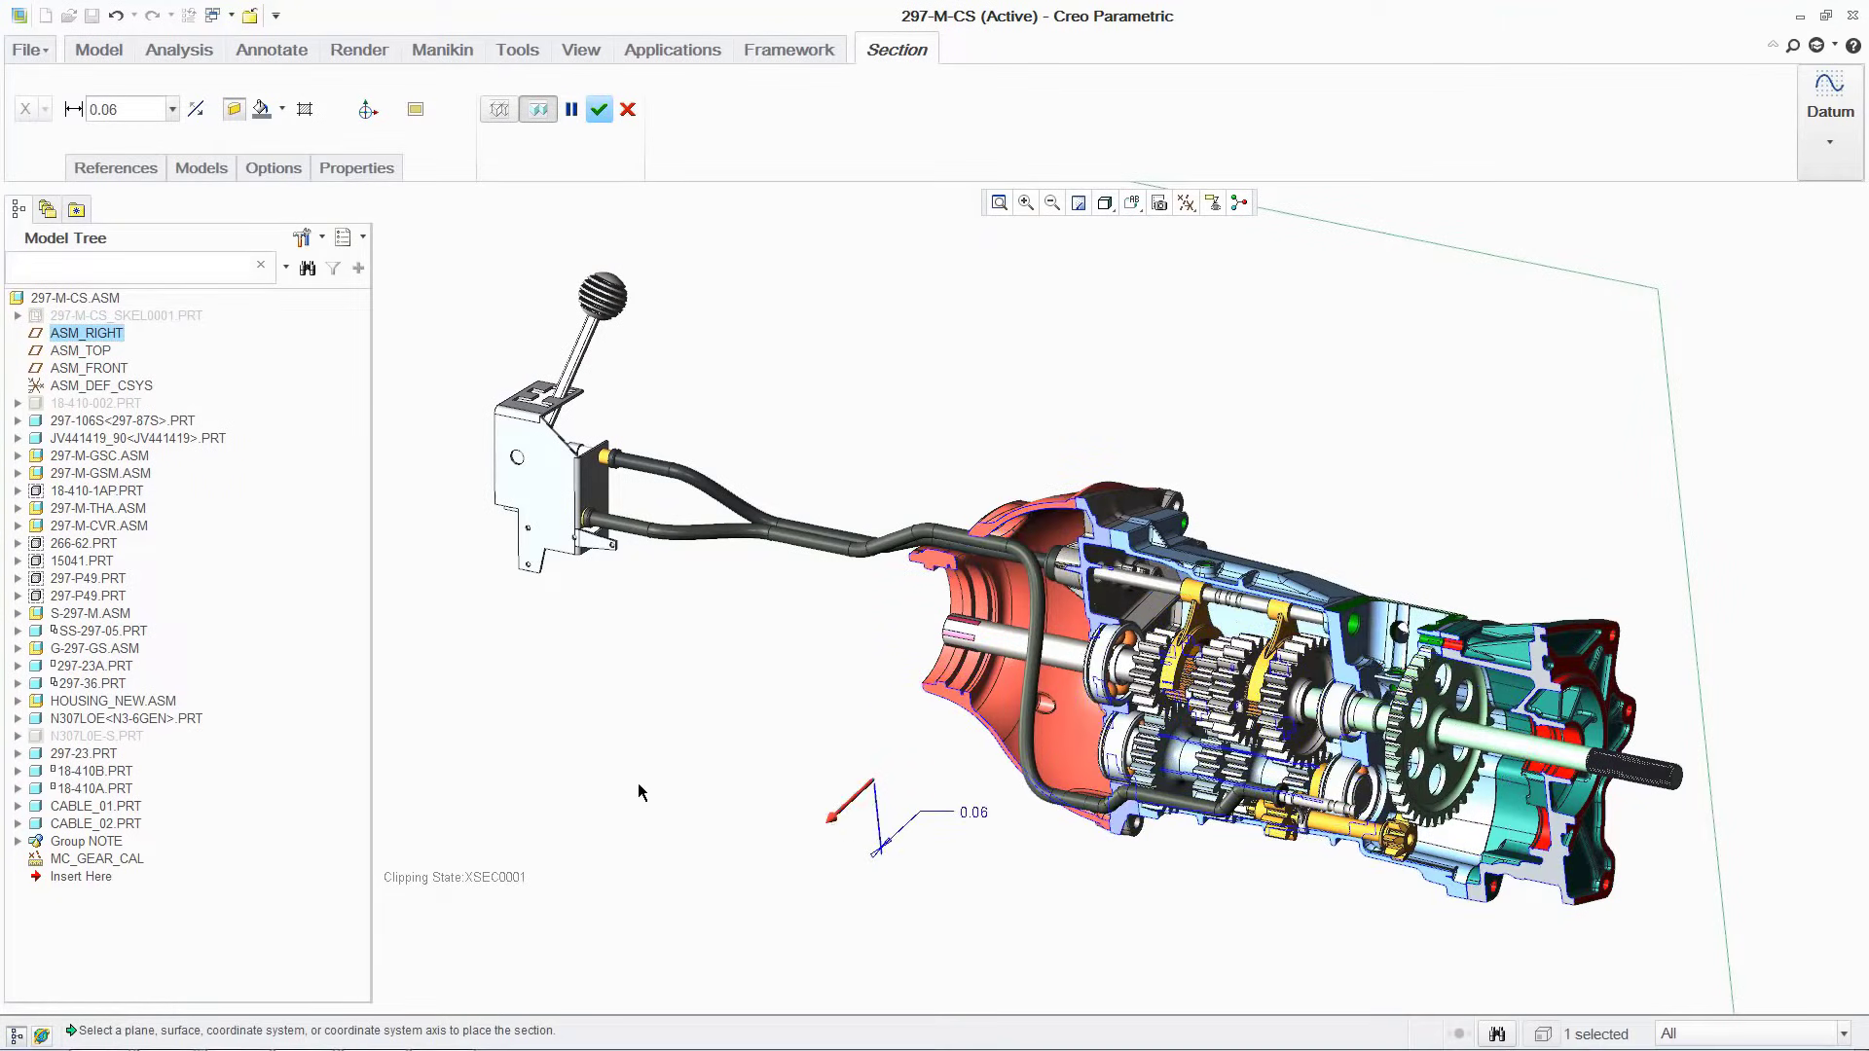
pyautogui.click(356, 167)
pyautogui.doubleClick(467, 216)
pyautogui.write('A')
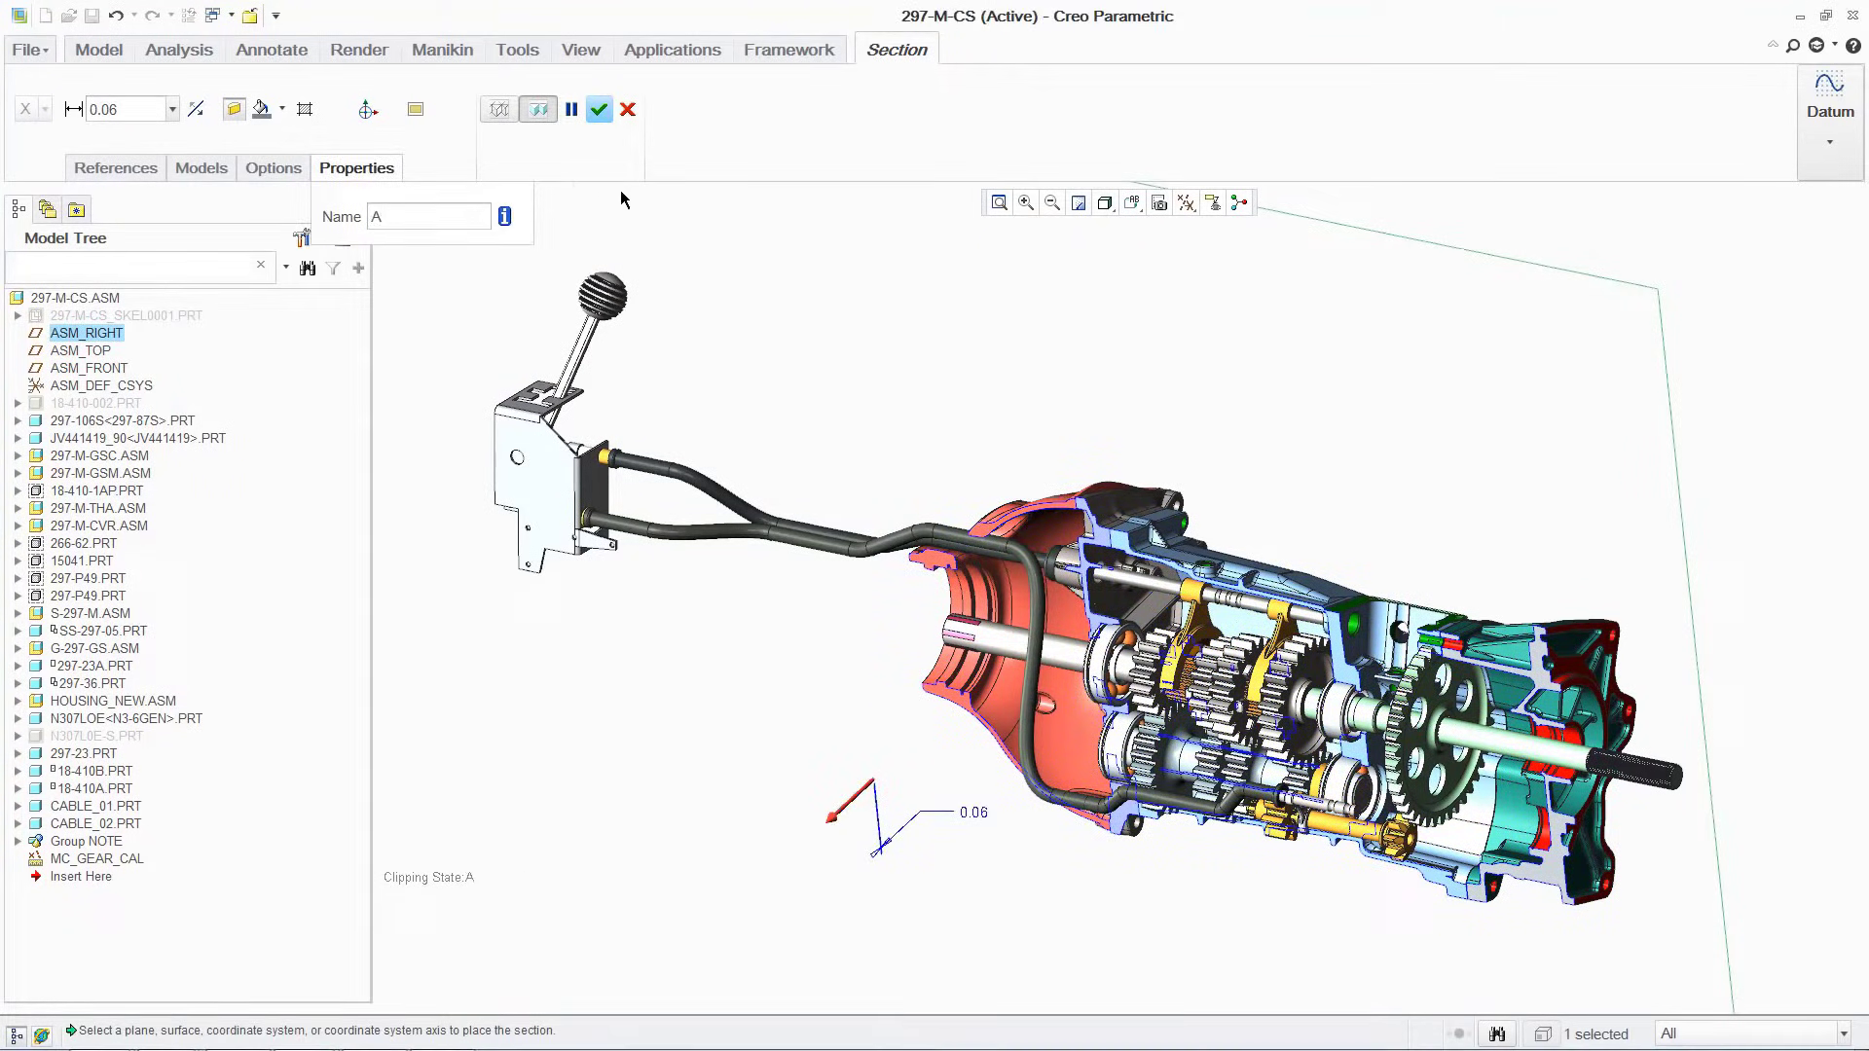
pyautogui.middleClick(783, 310)
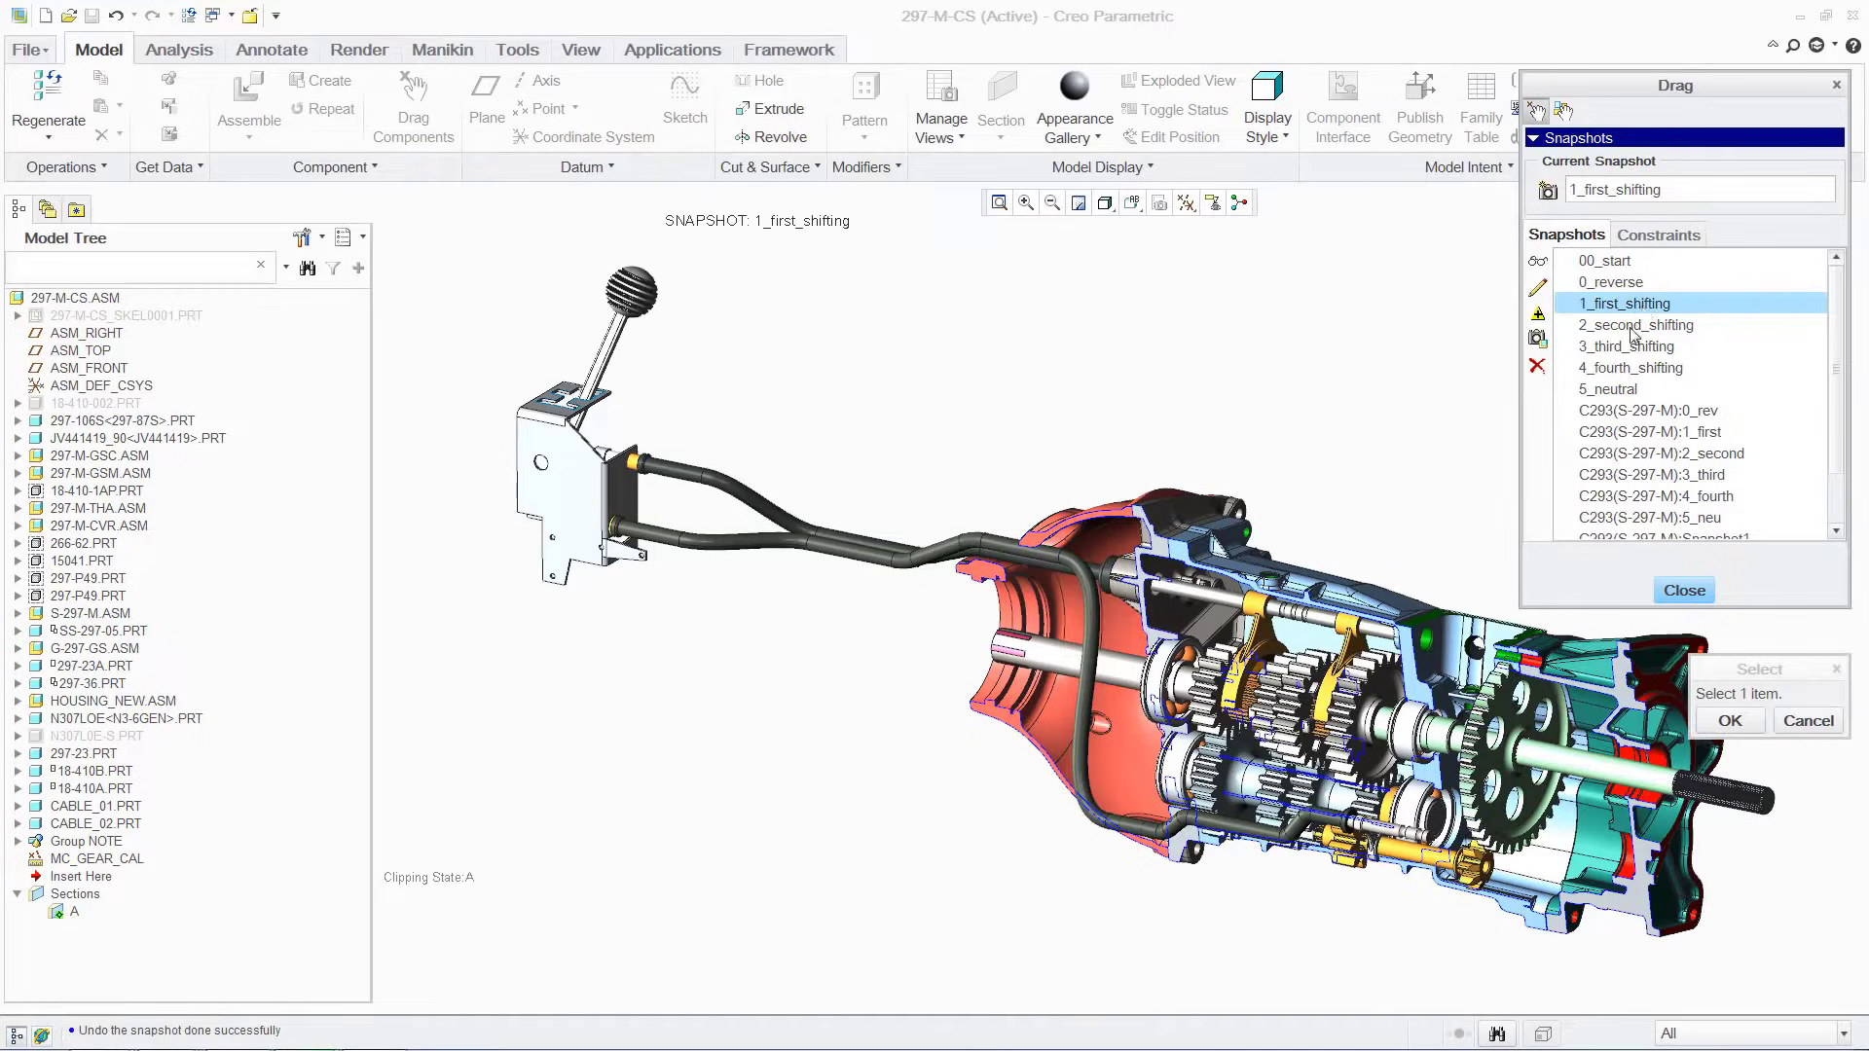
# Apply snapshots 2_second_shifting, 3_third_shifting, 4_fourth_shifting, then 5_neutral in the Drag dialog
pyautogui.click(1628, 325)
pyautogui.click(1630, 347)
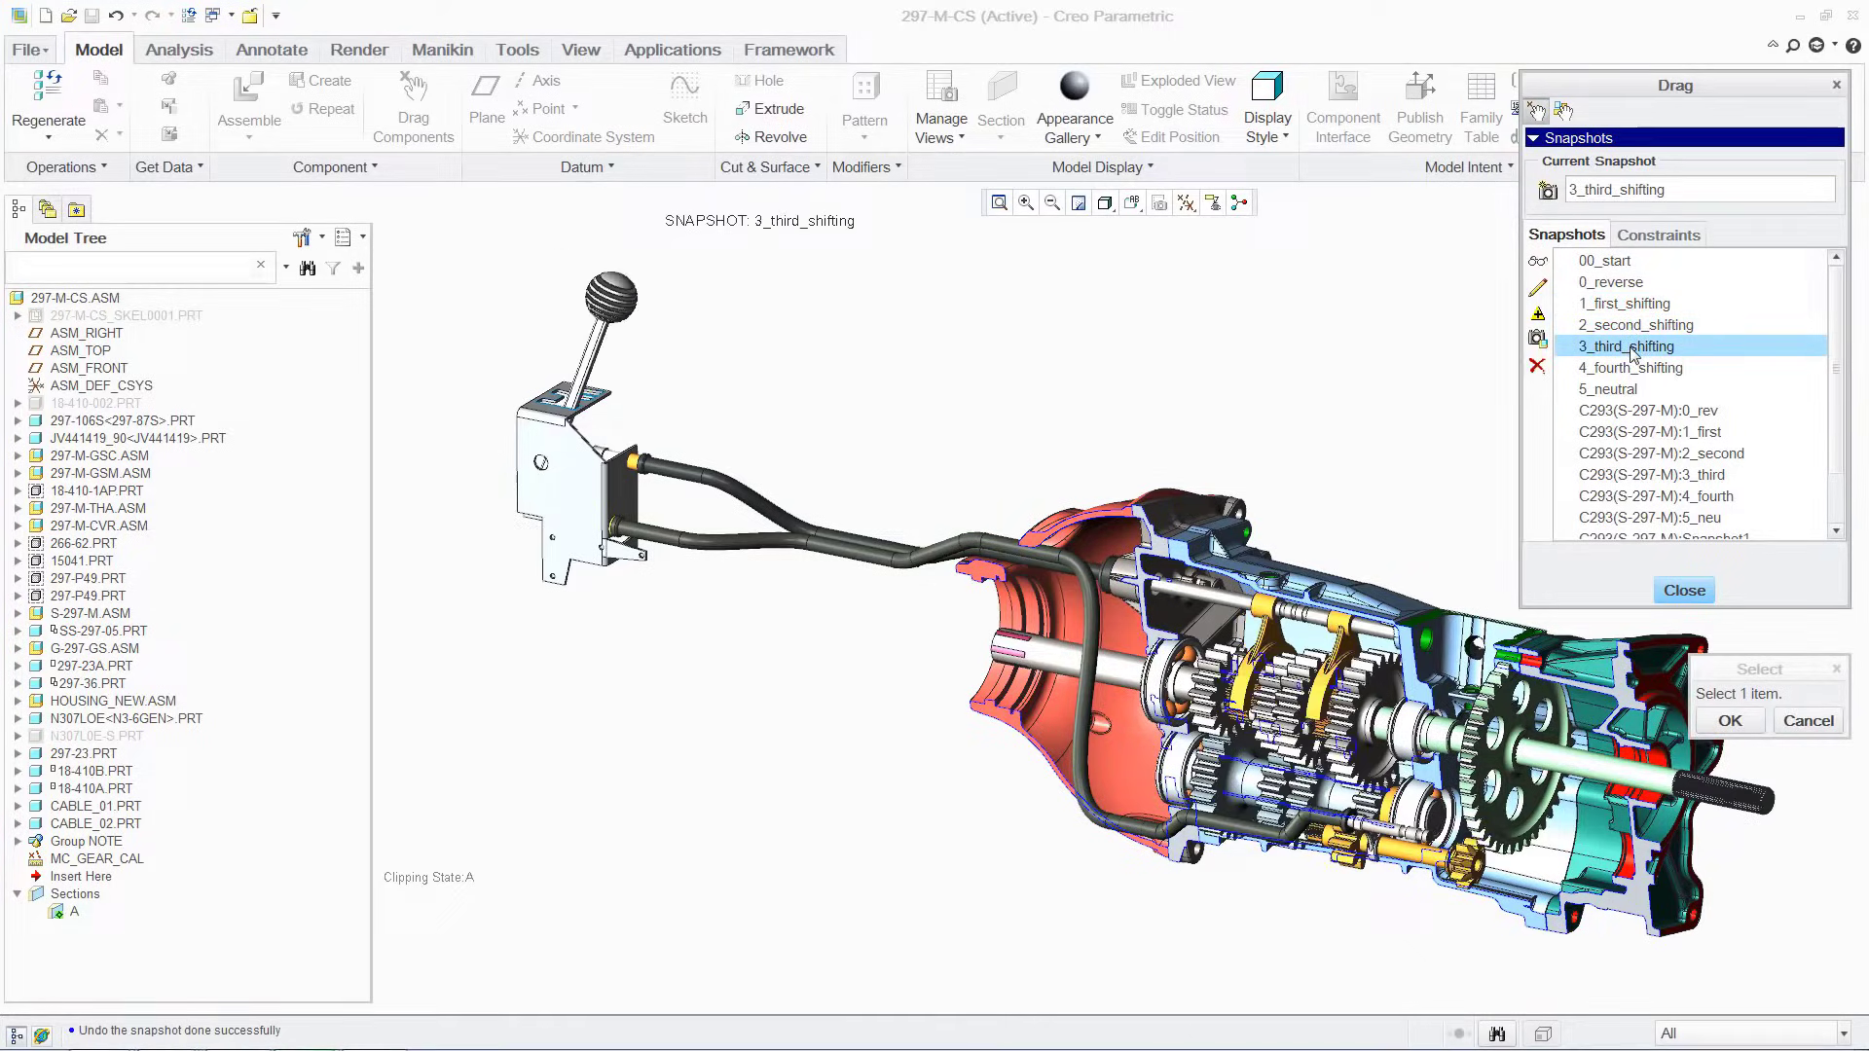
pyautogui.click(1631, 368)
pyautogui.click(1618, 388)
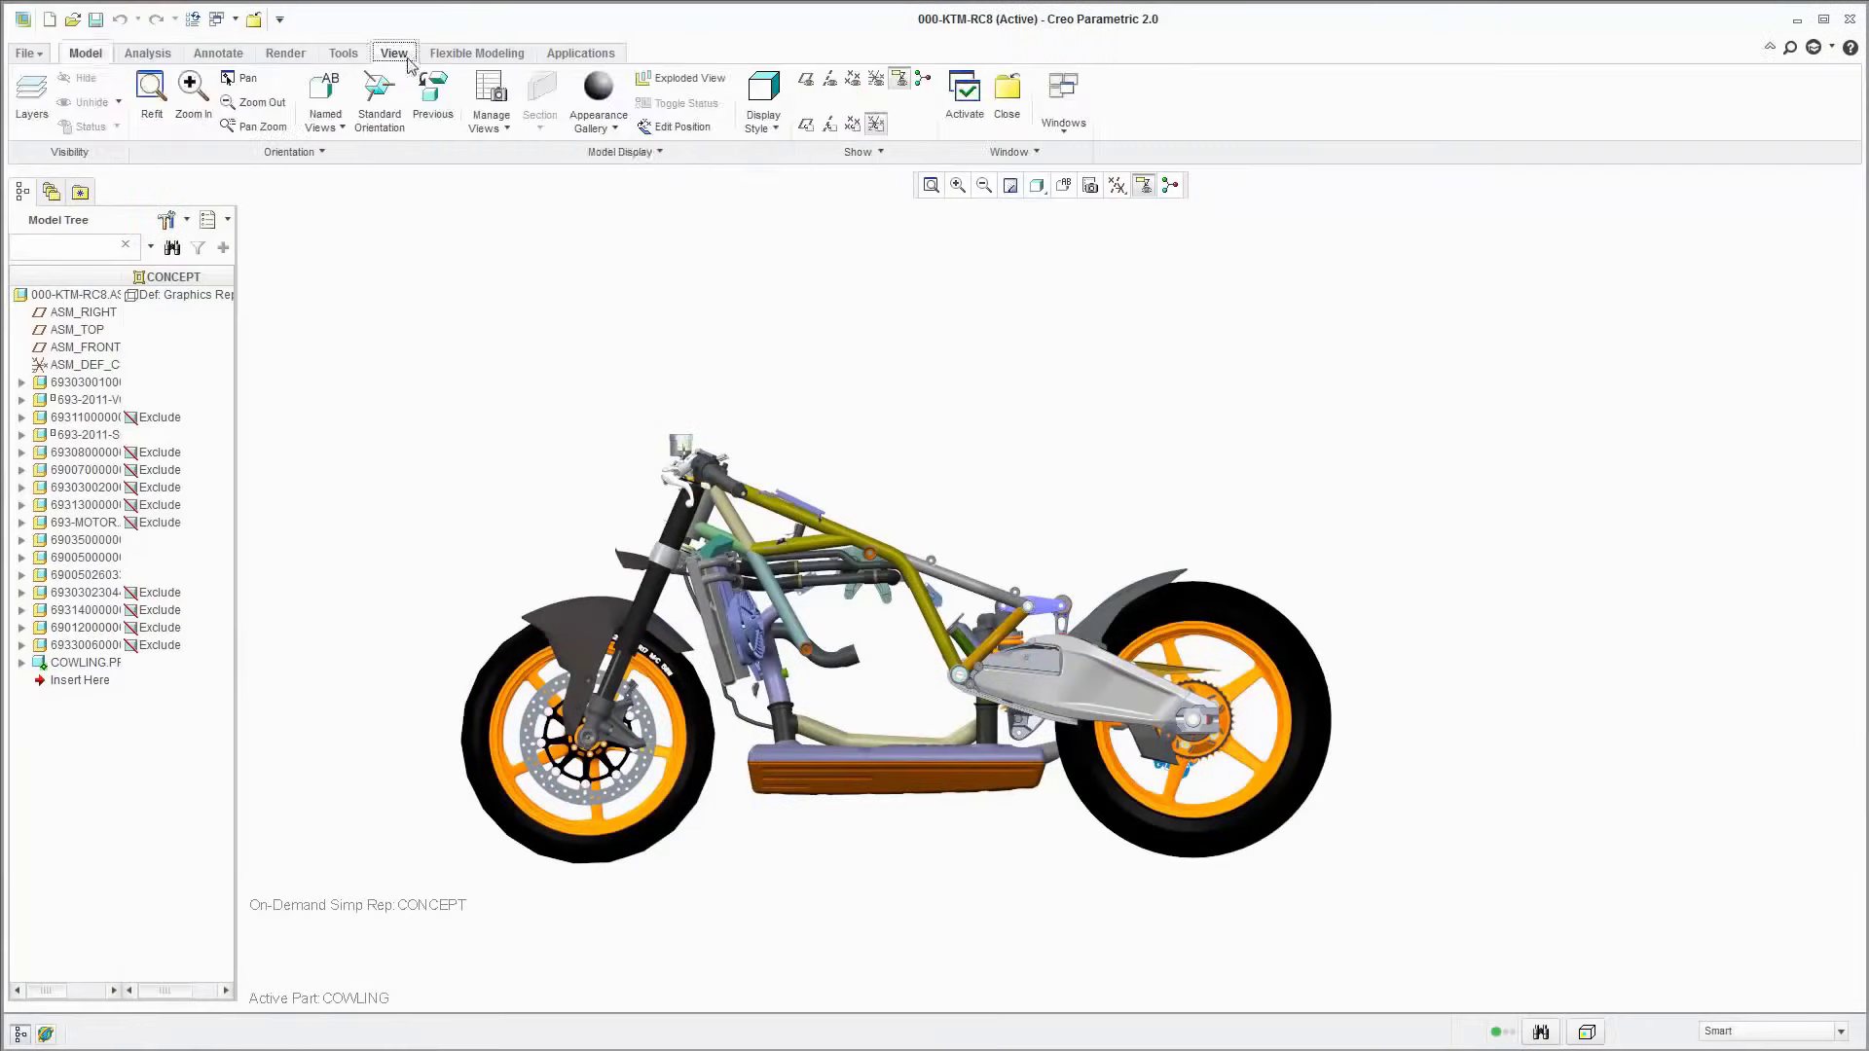
# Place the imported image on RIGHT at height 693.43 over the bike, then position a COWLING sphere primitive
pyautogui.click(87, 680)
pyautogui.click(1239, 779)
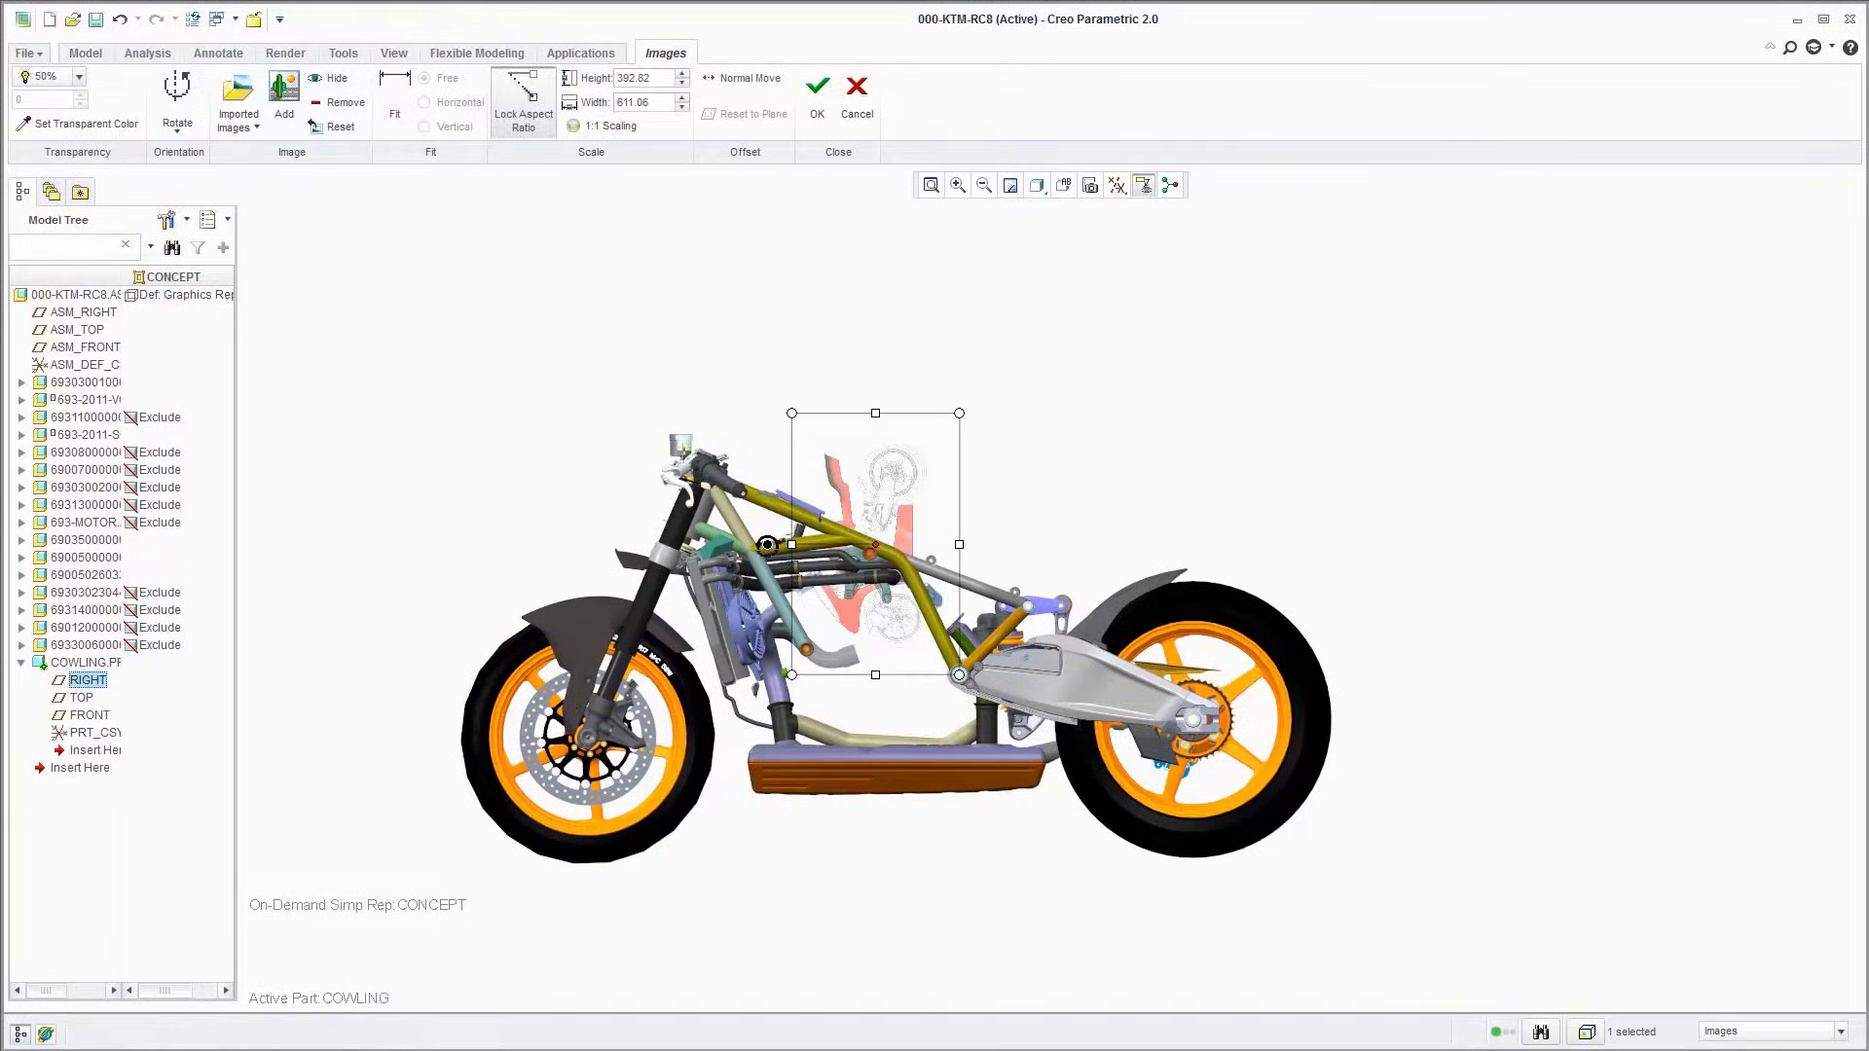
pyautogui.moveTo(869, 474); pyautogui.dragTo(992, 474)
pyautogui.scroll(-3, 991, 474)
pyautogui.moveTo(883, 499); pyautogui.dragTo(545, 778)
pyautogui.keyDown('shift'); pyautogui.moveTo(876, 682); pyautogui.dragTo(1151, 486, button='middle'); pyautogui.keyUp('shift')
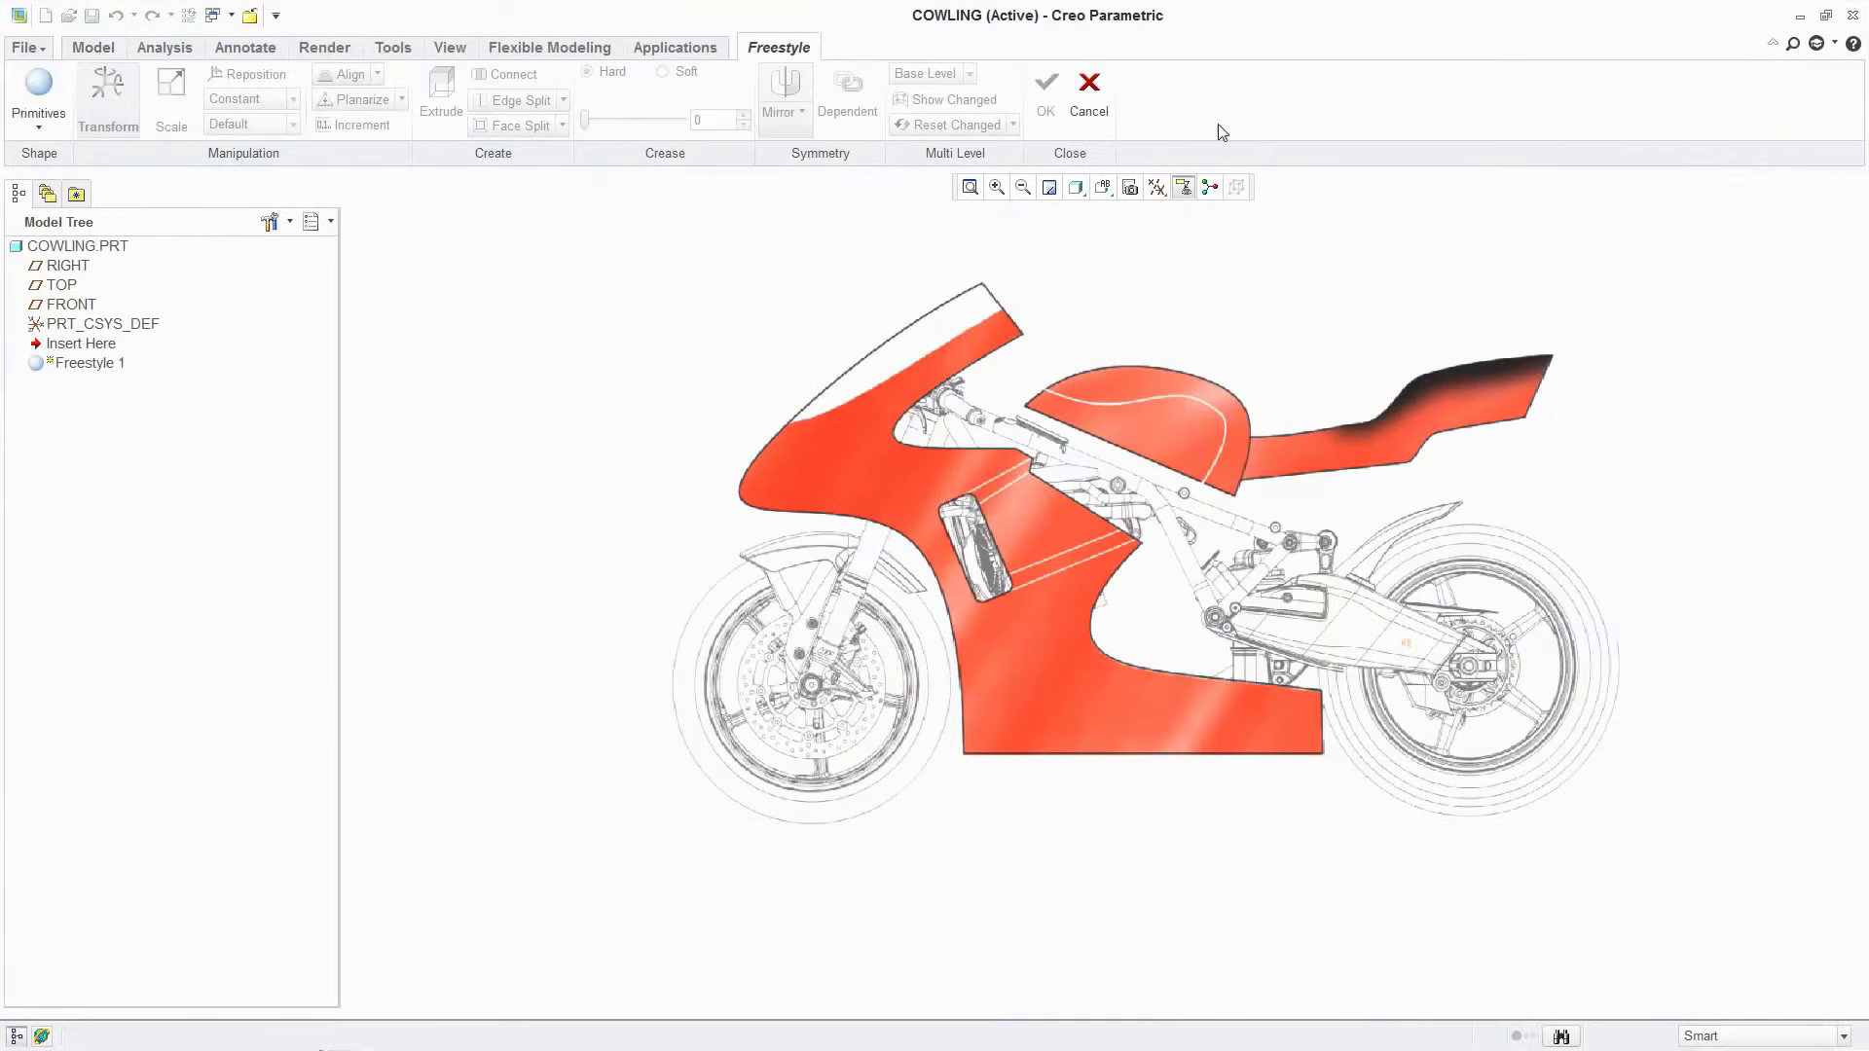
pyautogui.click(42, 86)
pyautogui.moveTo(1115, 521); pyautogui.dragTo(938, 469)
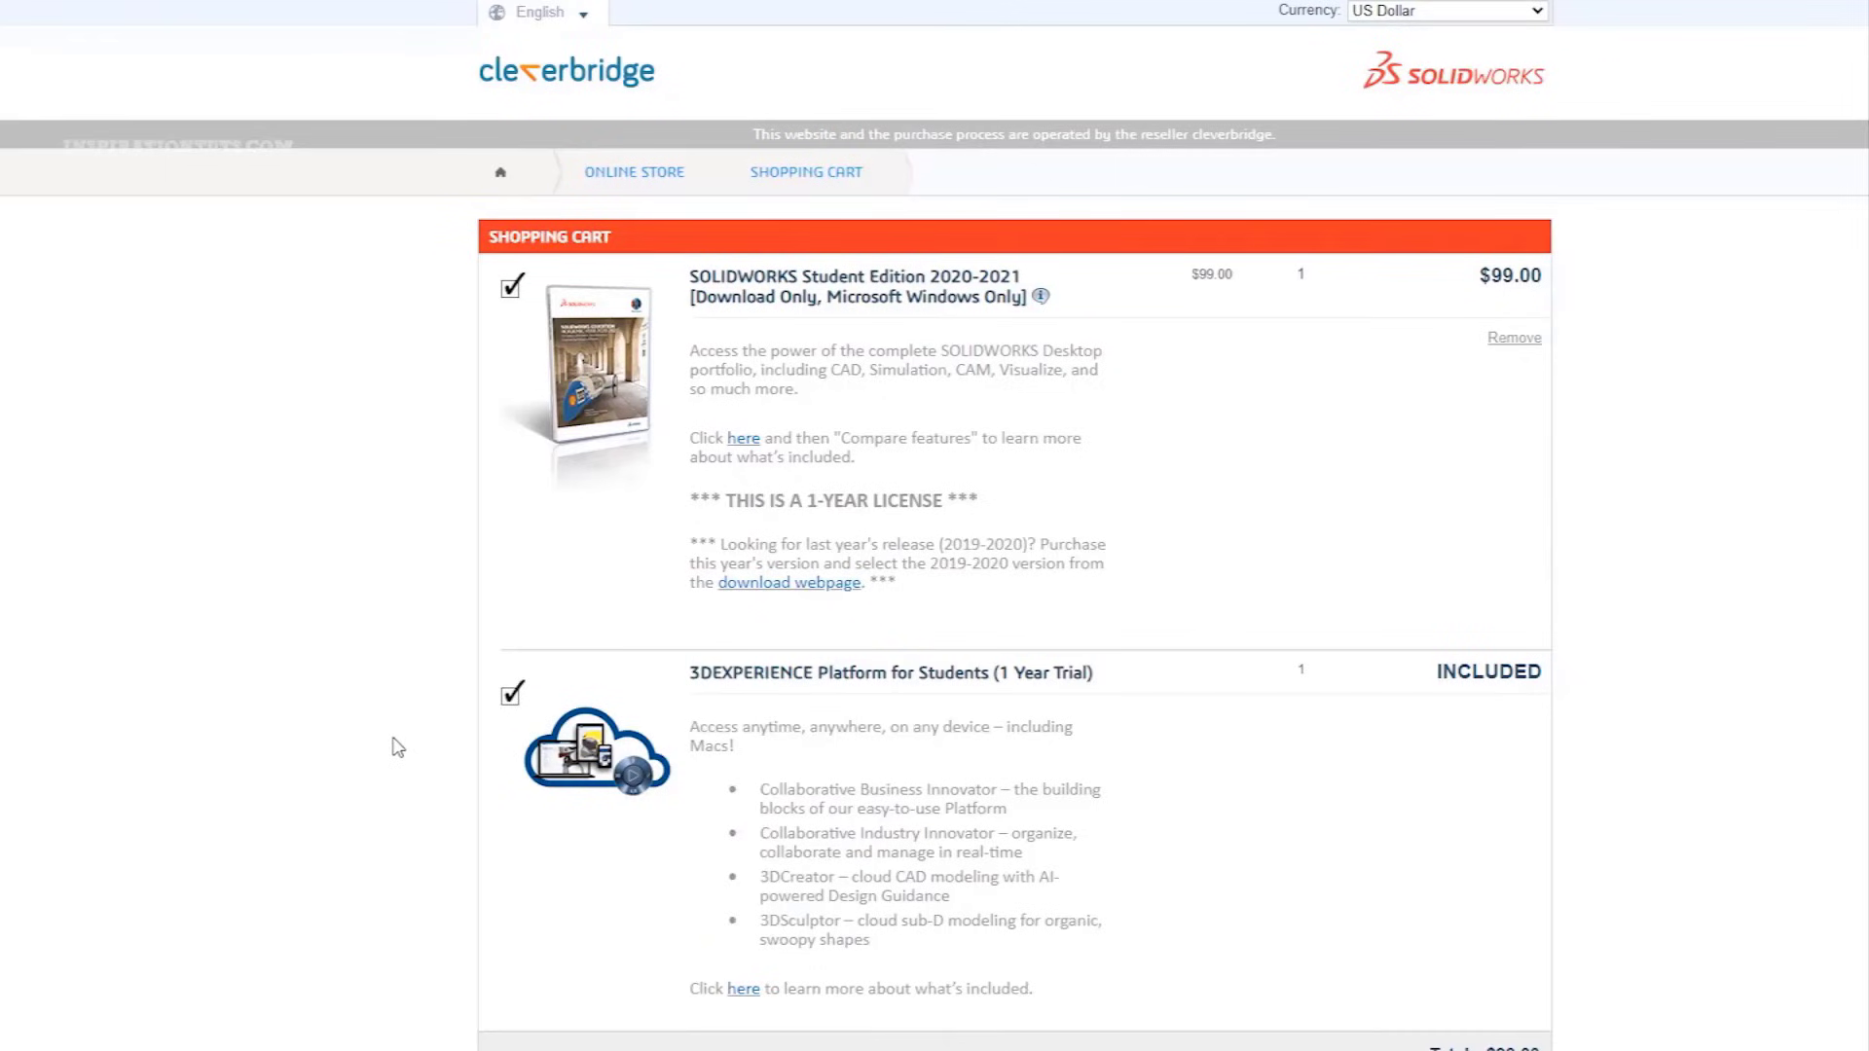
# Scroll the Try SOLIDWORKS page down to its sample files and file format compatibility sections
pyautogui.scroll(-1, 392, 766)
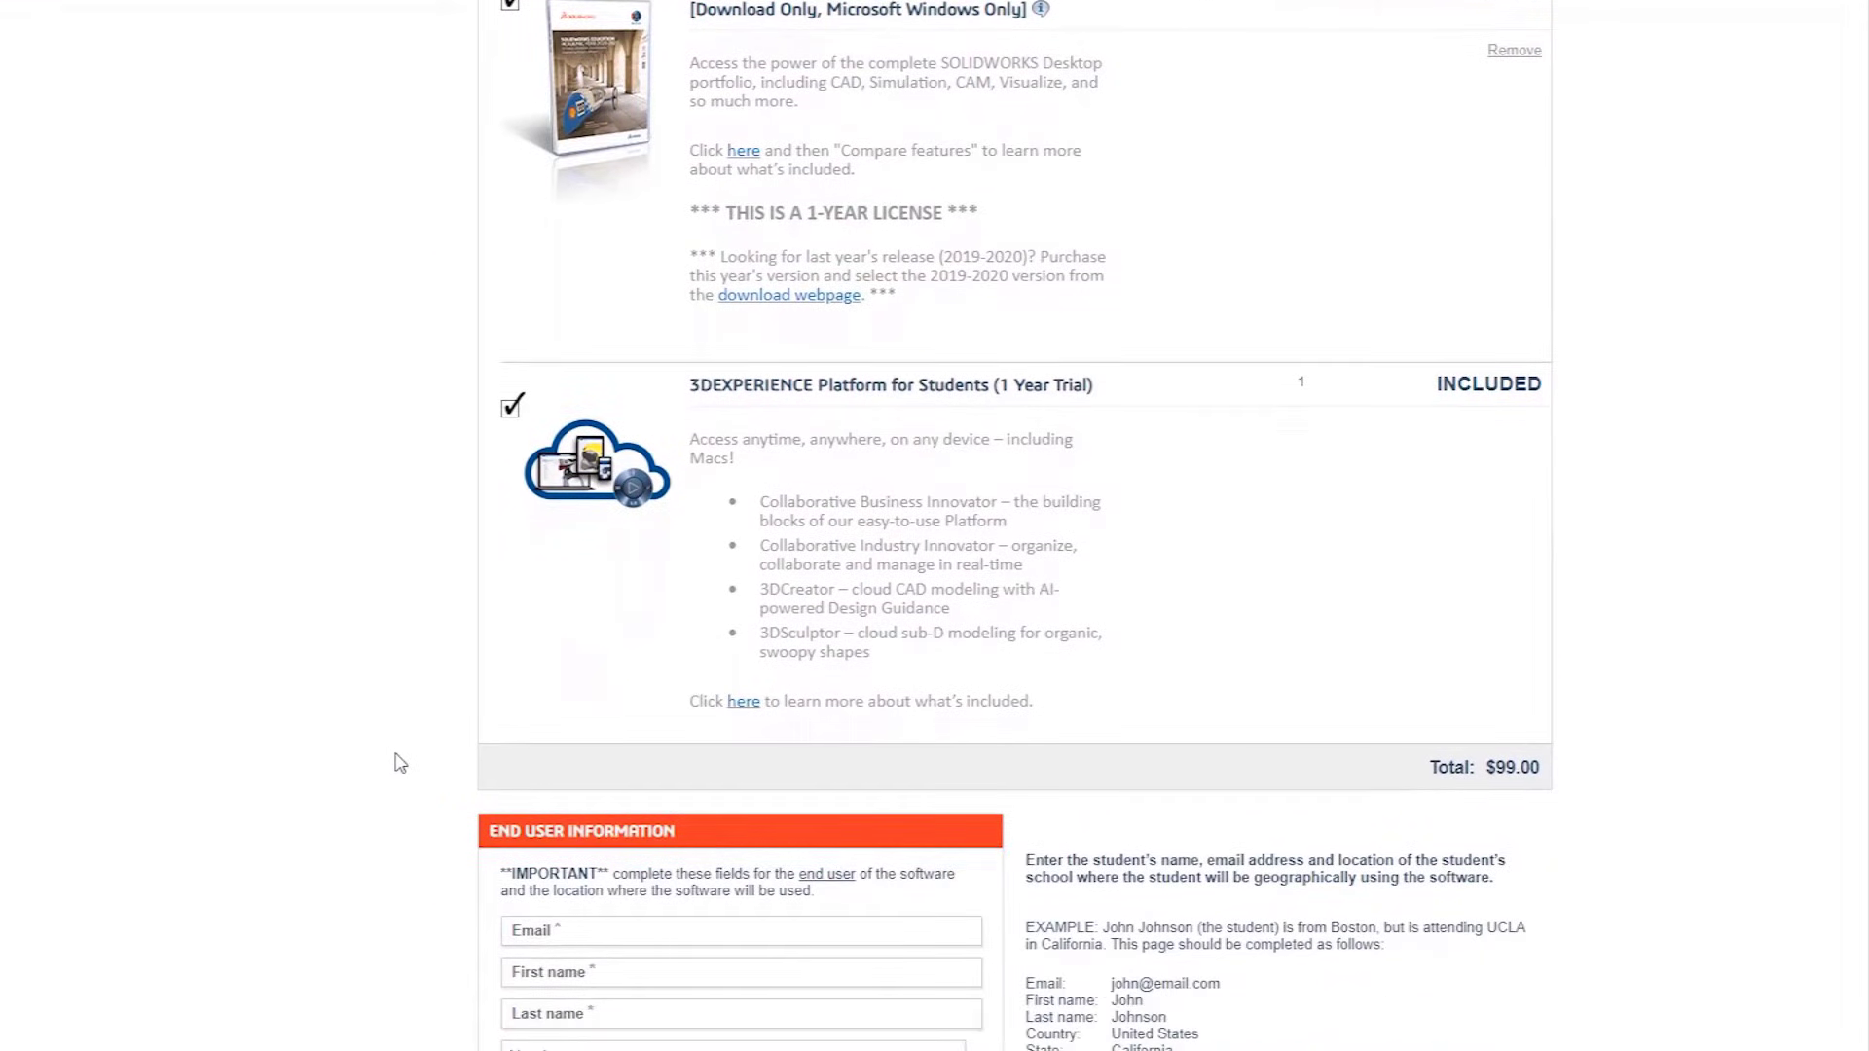
pyautogui.scroll(-2, 399, 763)
pyautogui.scroll(2, 414, 691)
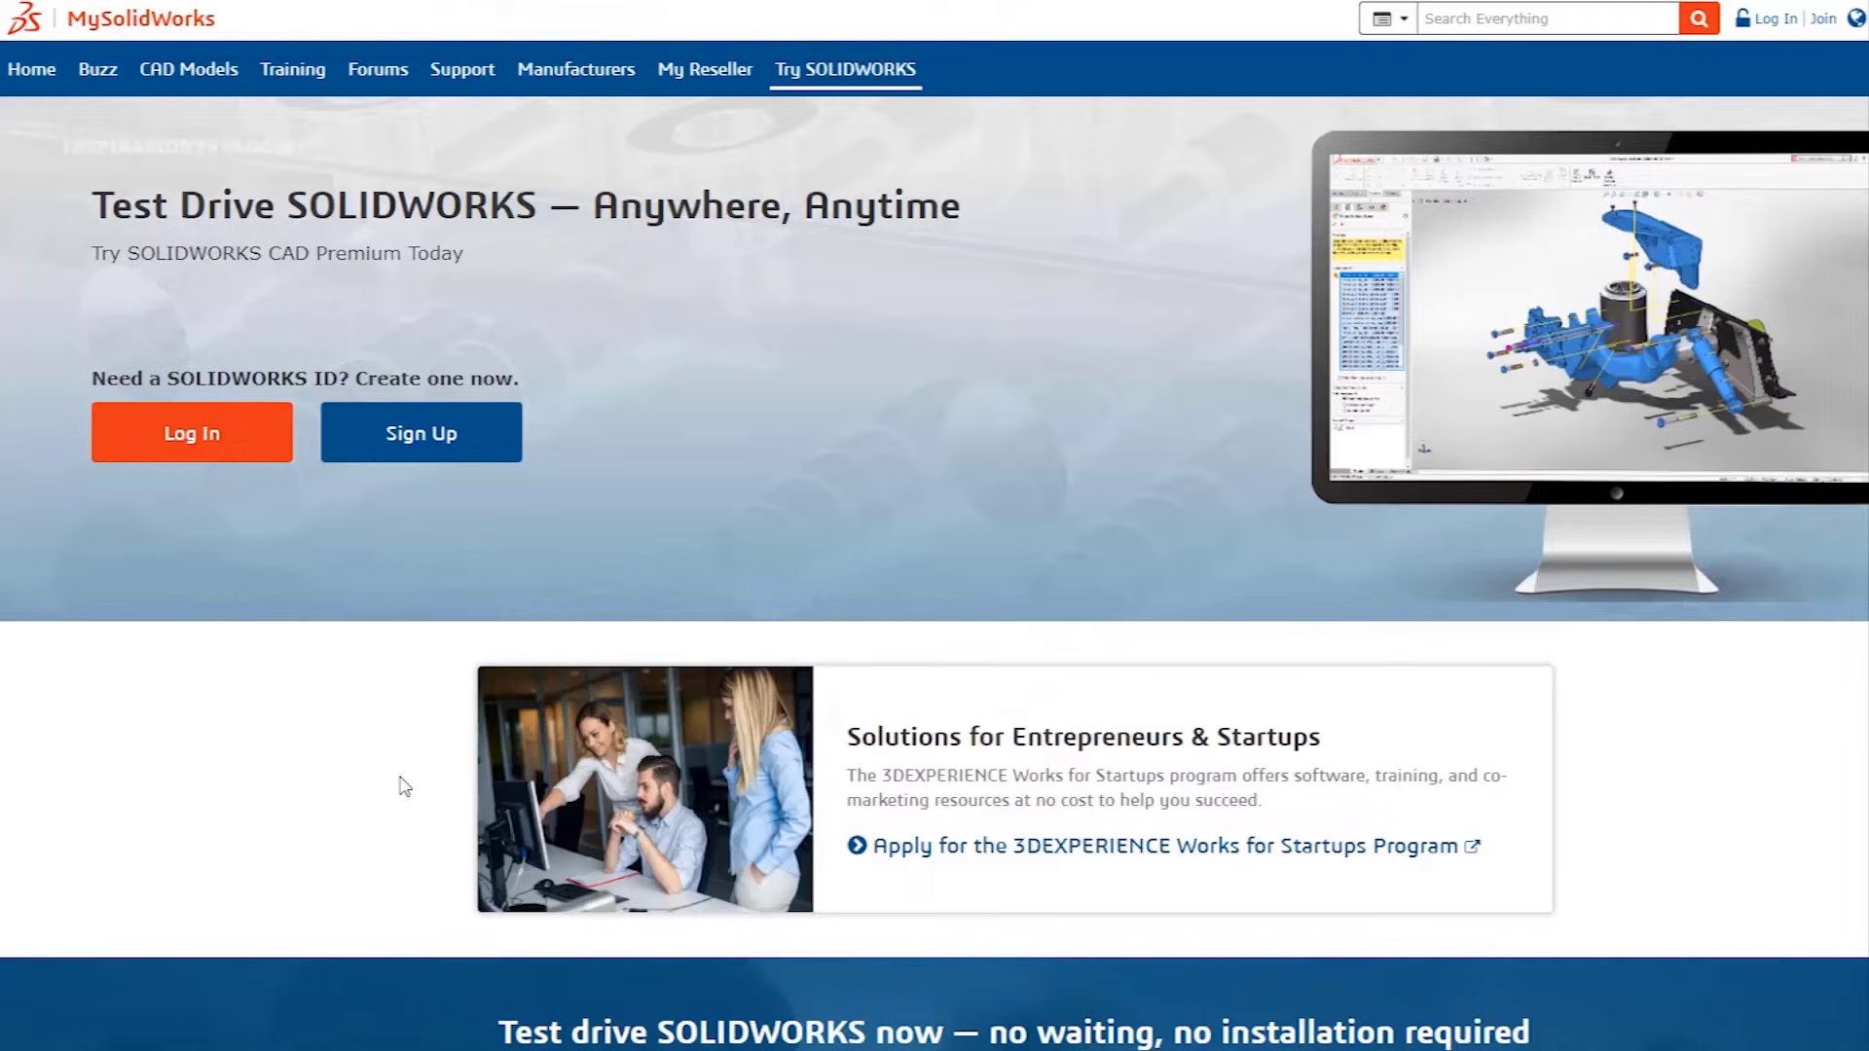
pyautogui.scroll(-5, 399, 795)
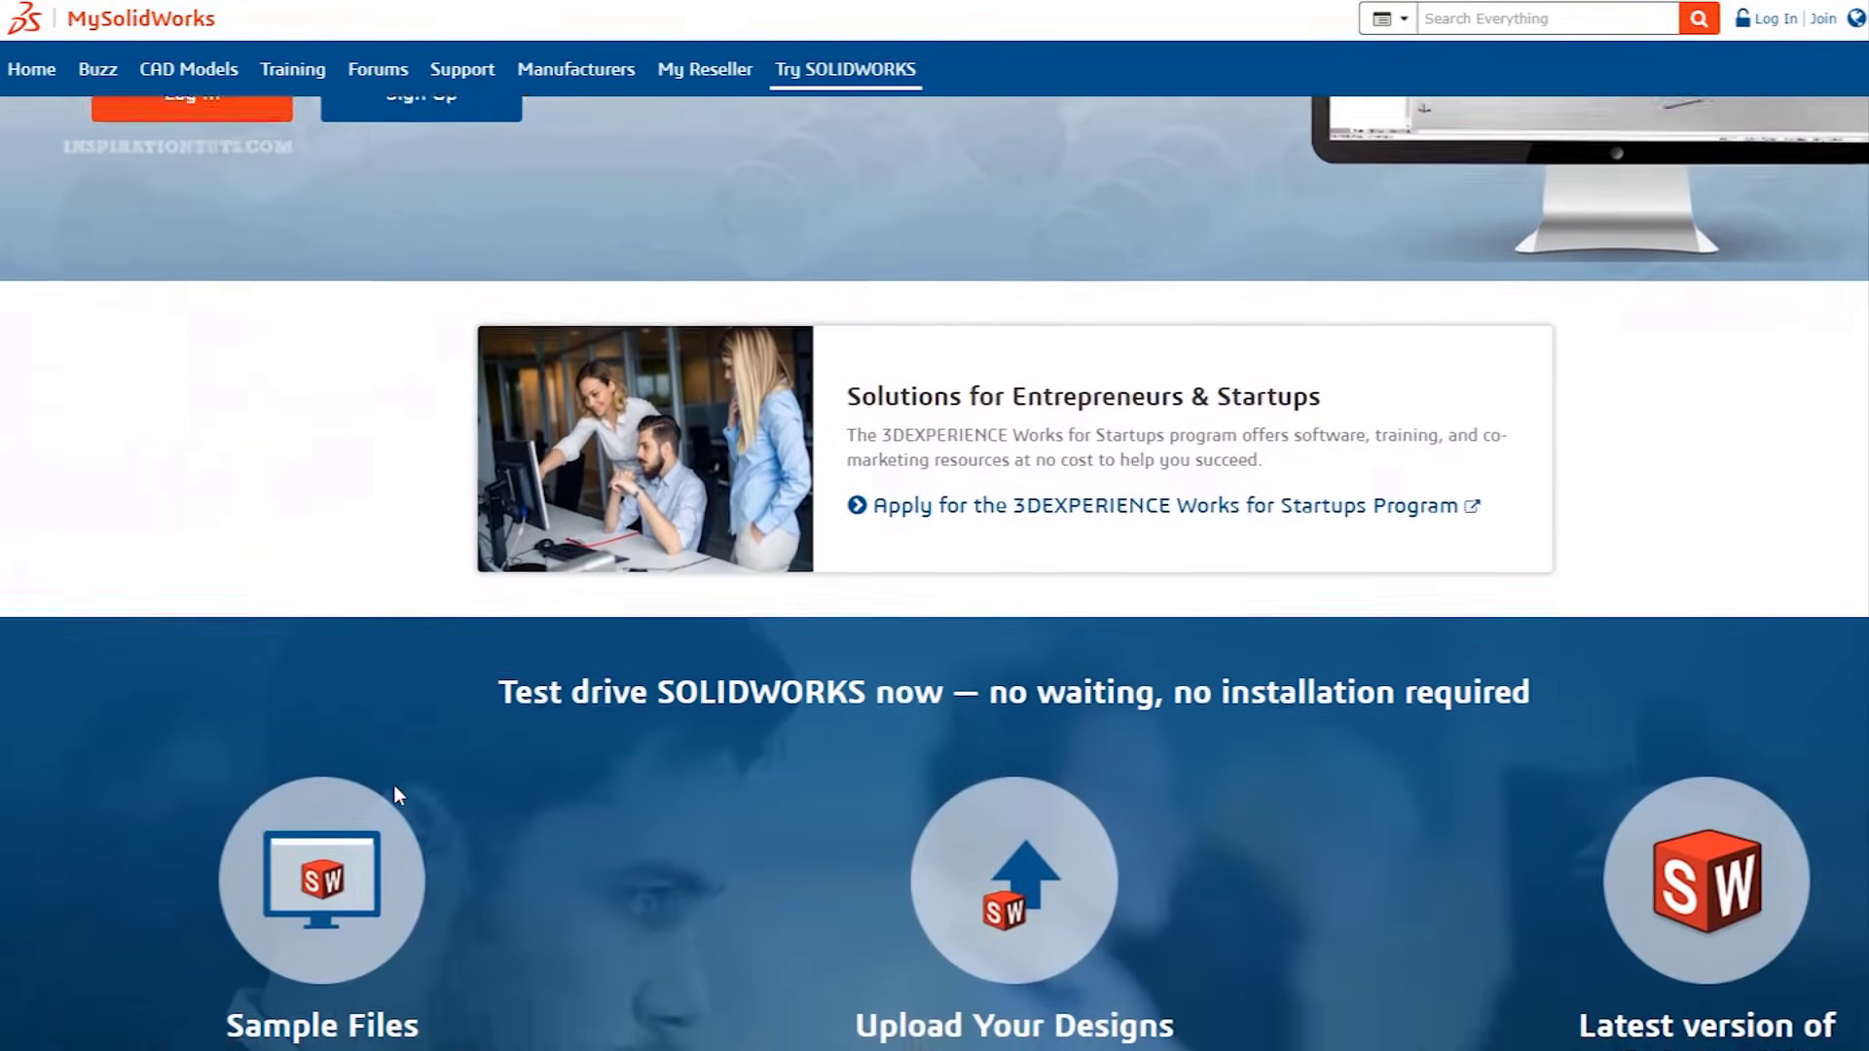
pyautogui.scroll(-5, 394, 791)
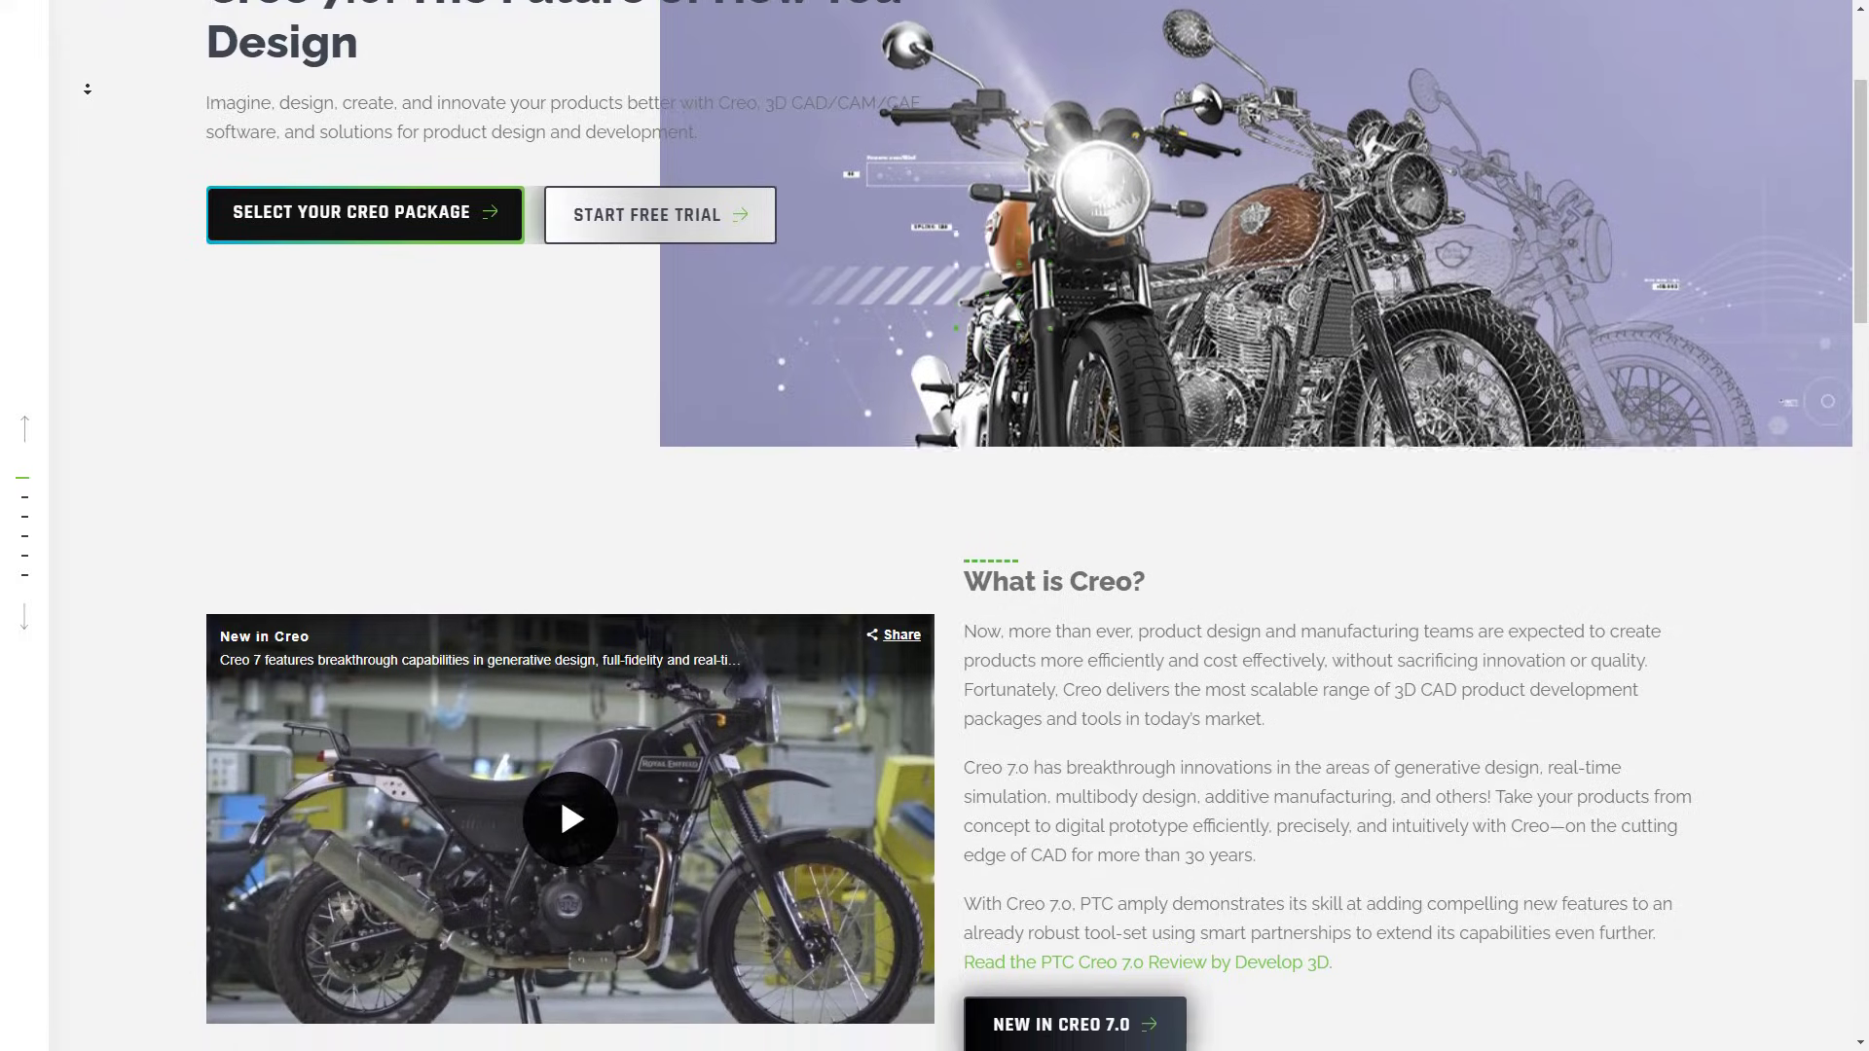
# Scroll the Creo product page past Generative Design and Creo capabilities to the Creo Packages page
pyautogui.scroll(-2, 934, 526)
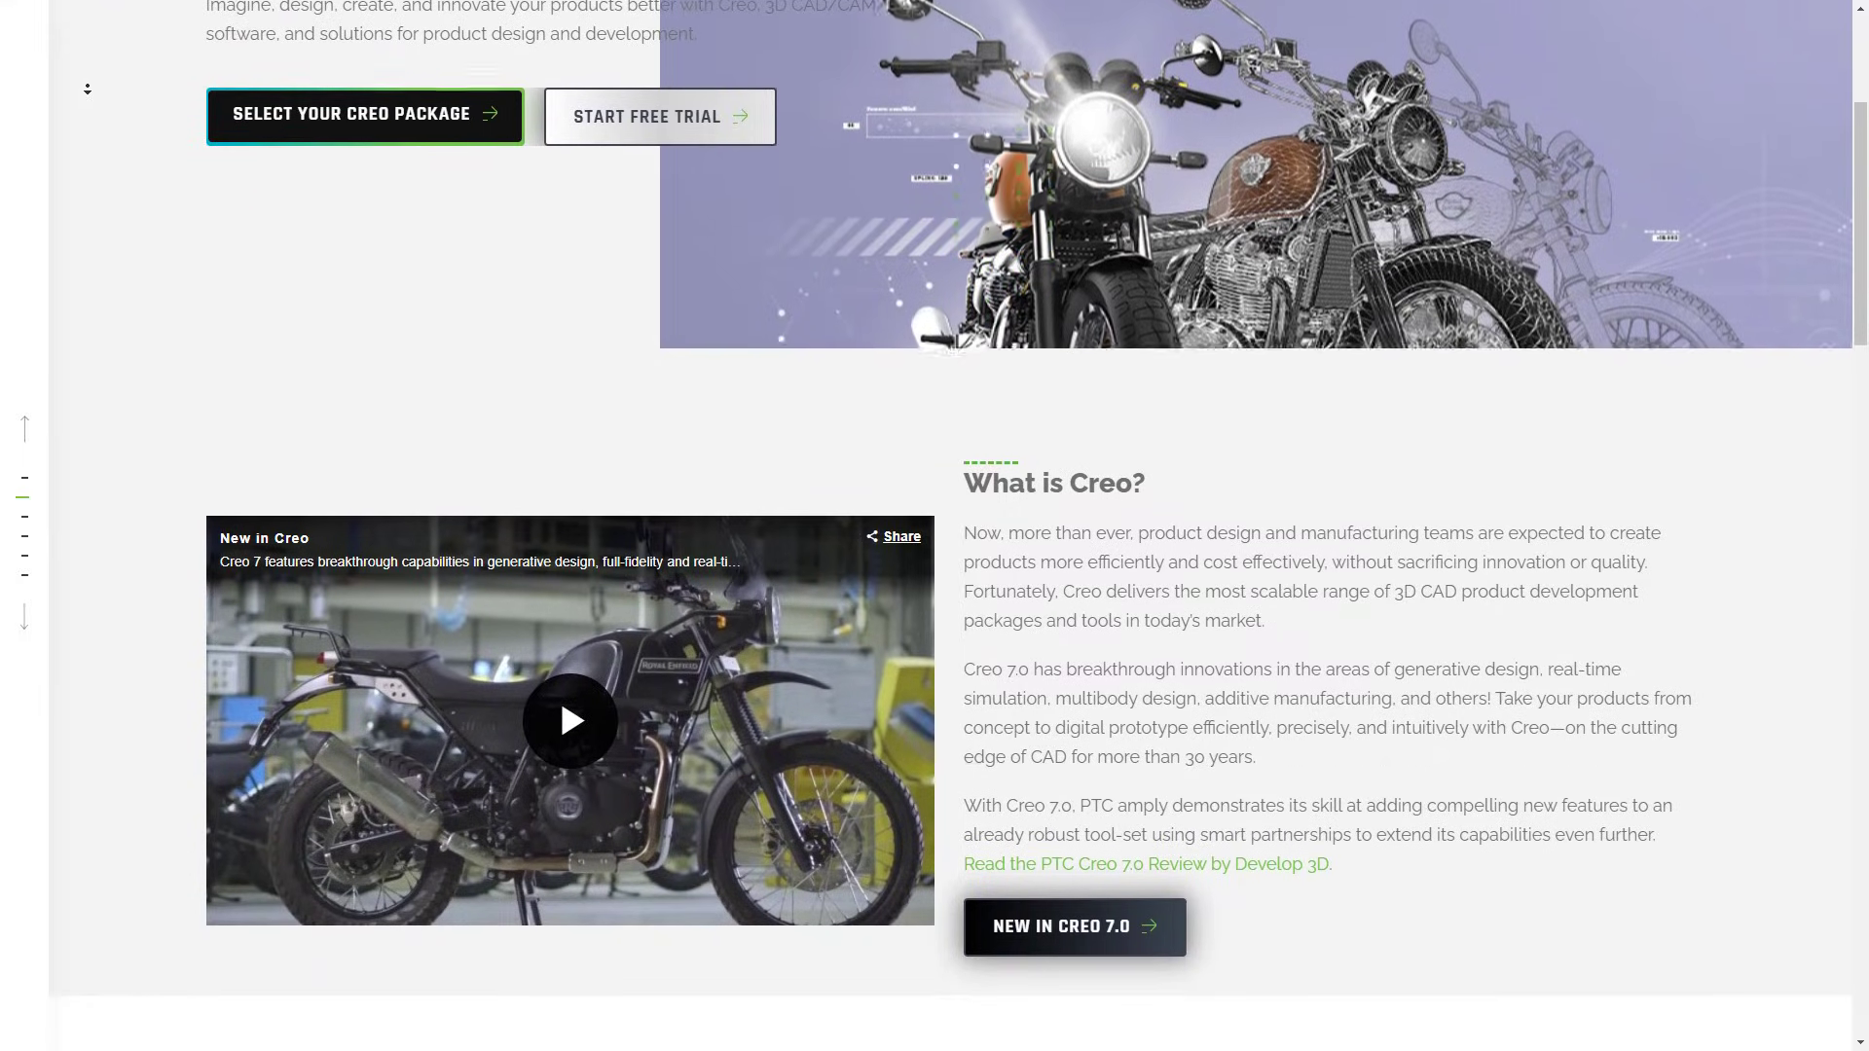
pyautogui.scroll(-2, 934, 526)
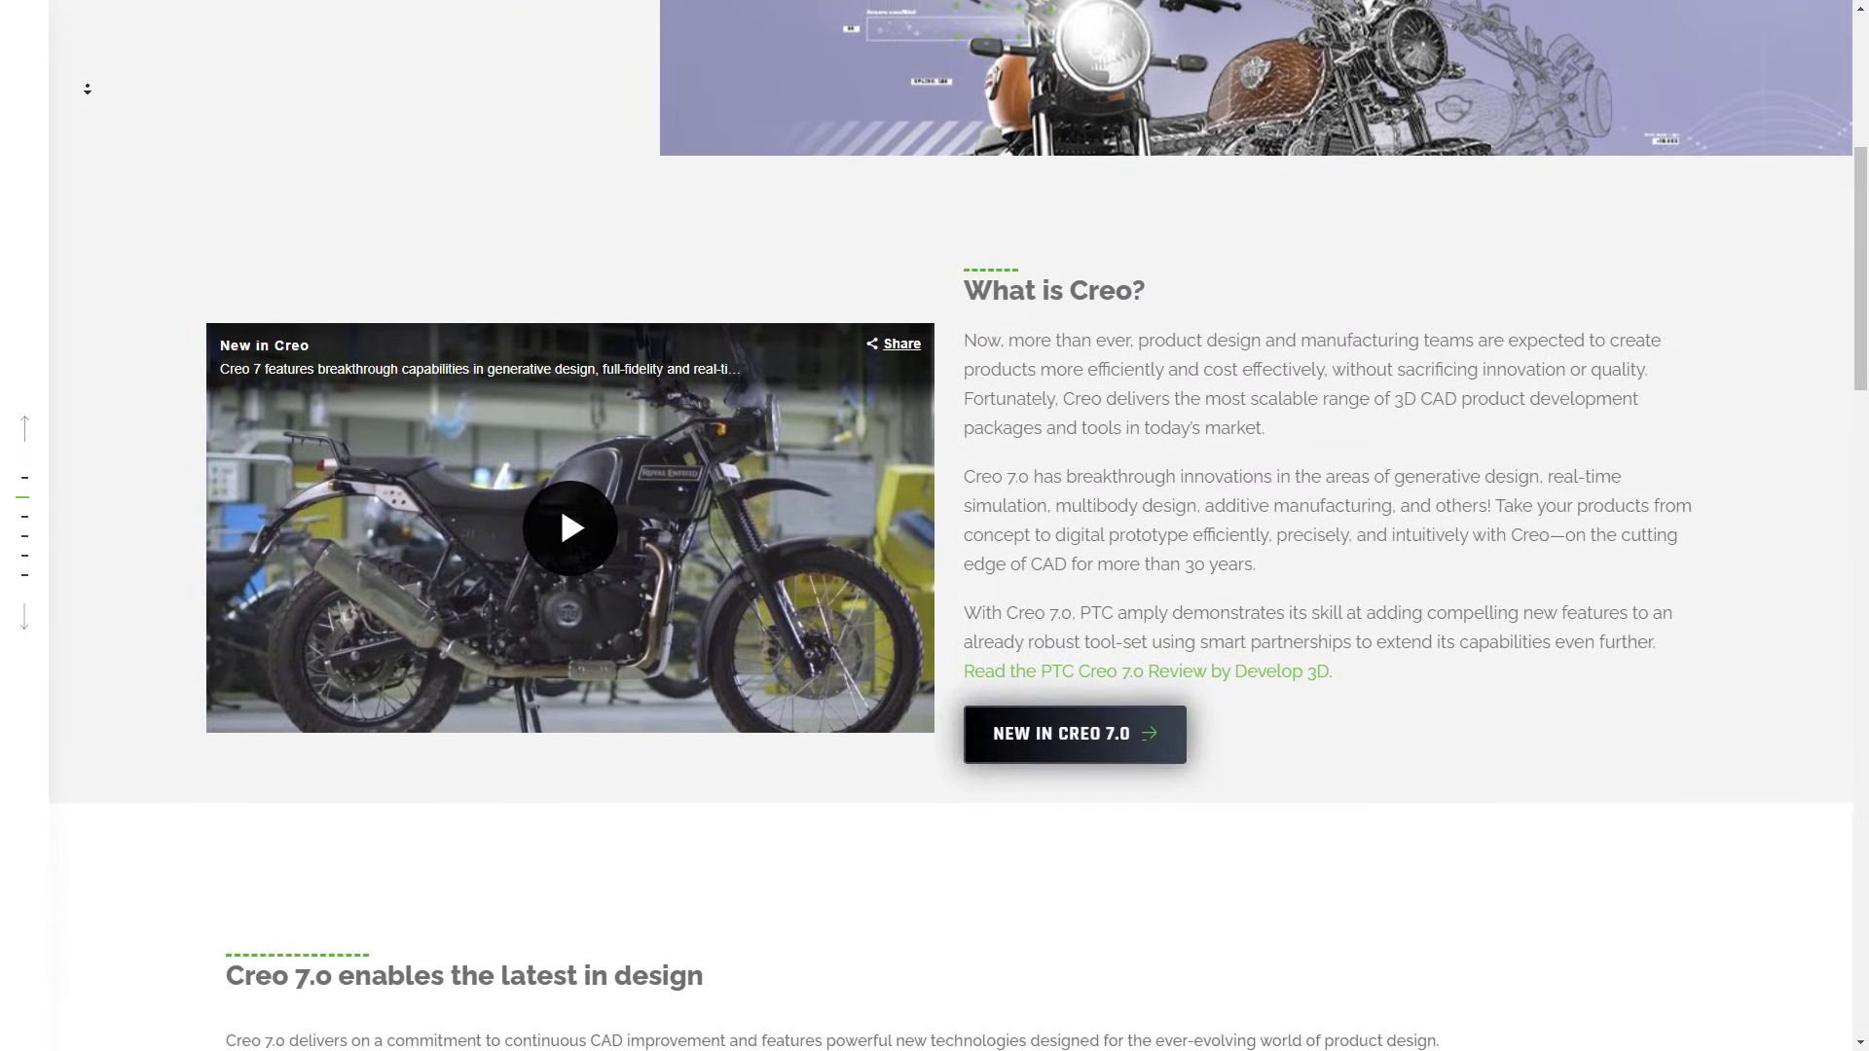
pyautogui.scroll(-2, 87, 89)
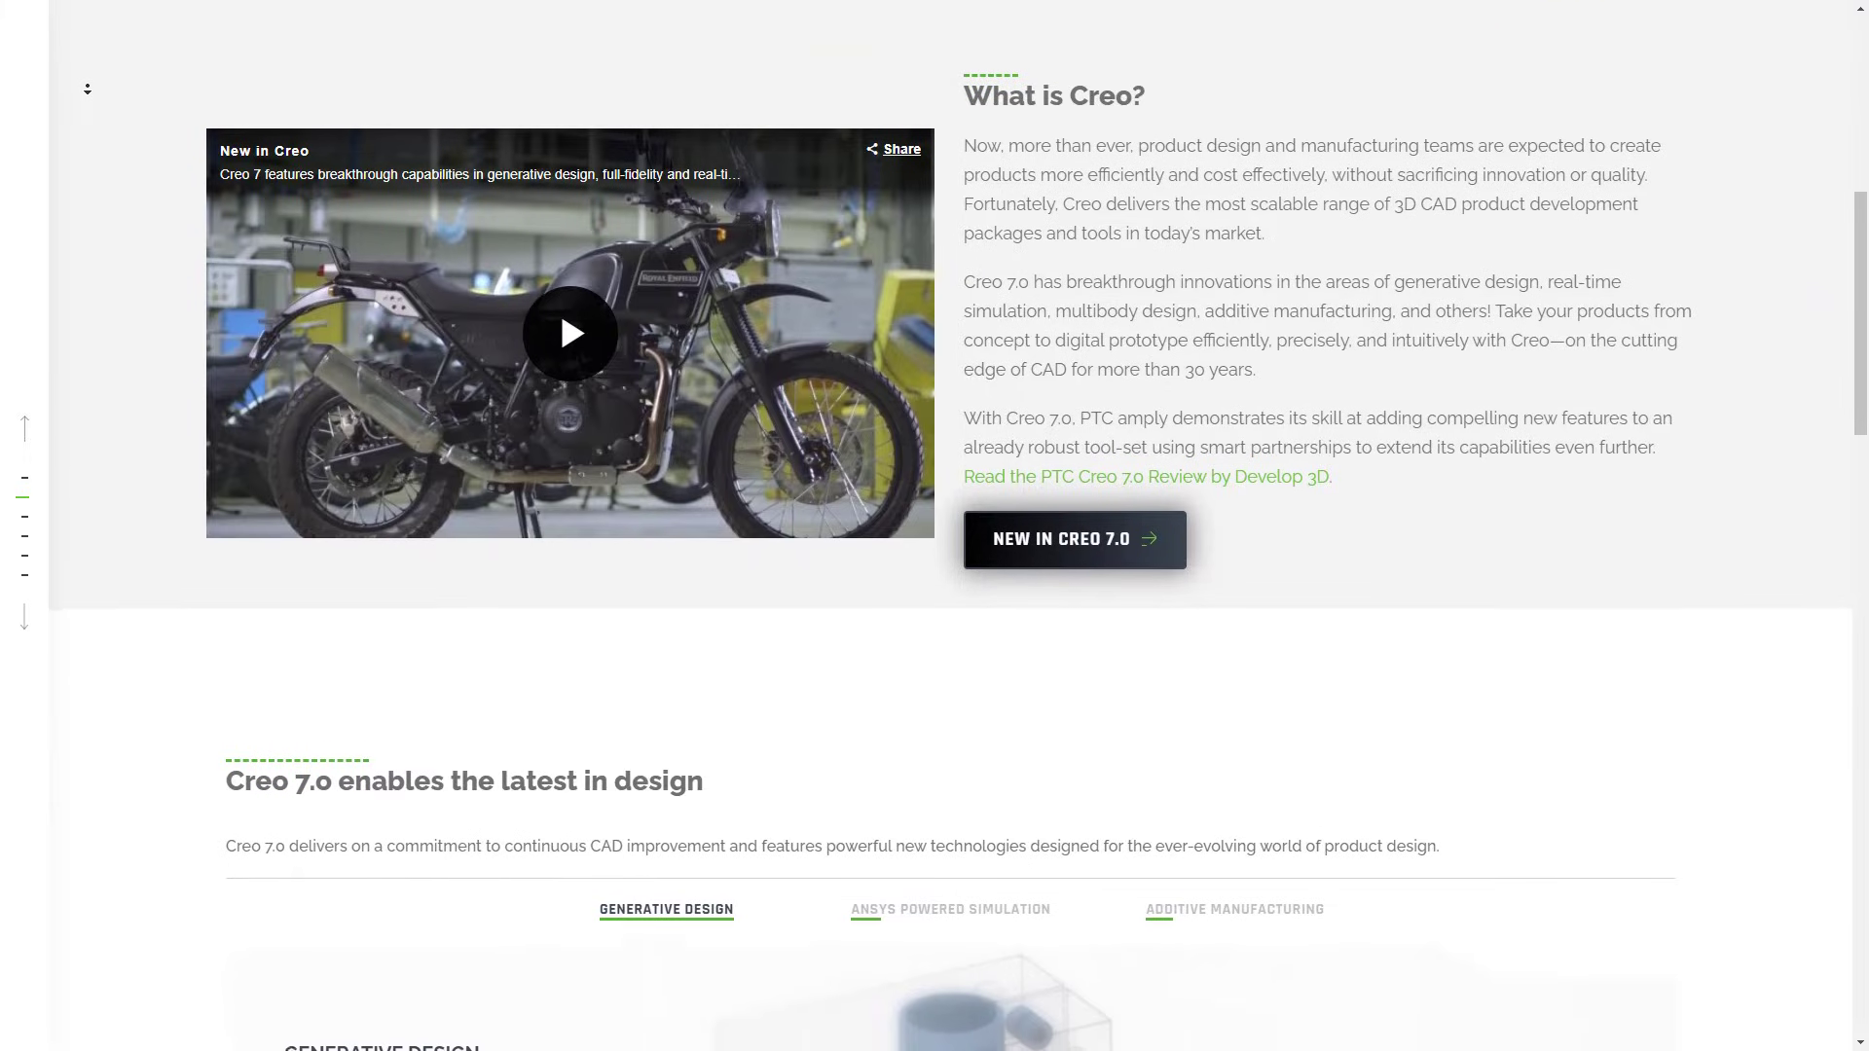
pyautogui.scroll(-2, 87, 89)
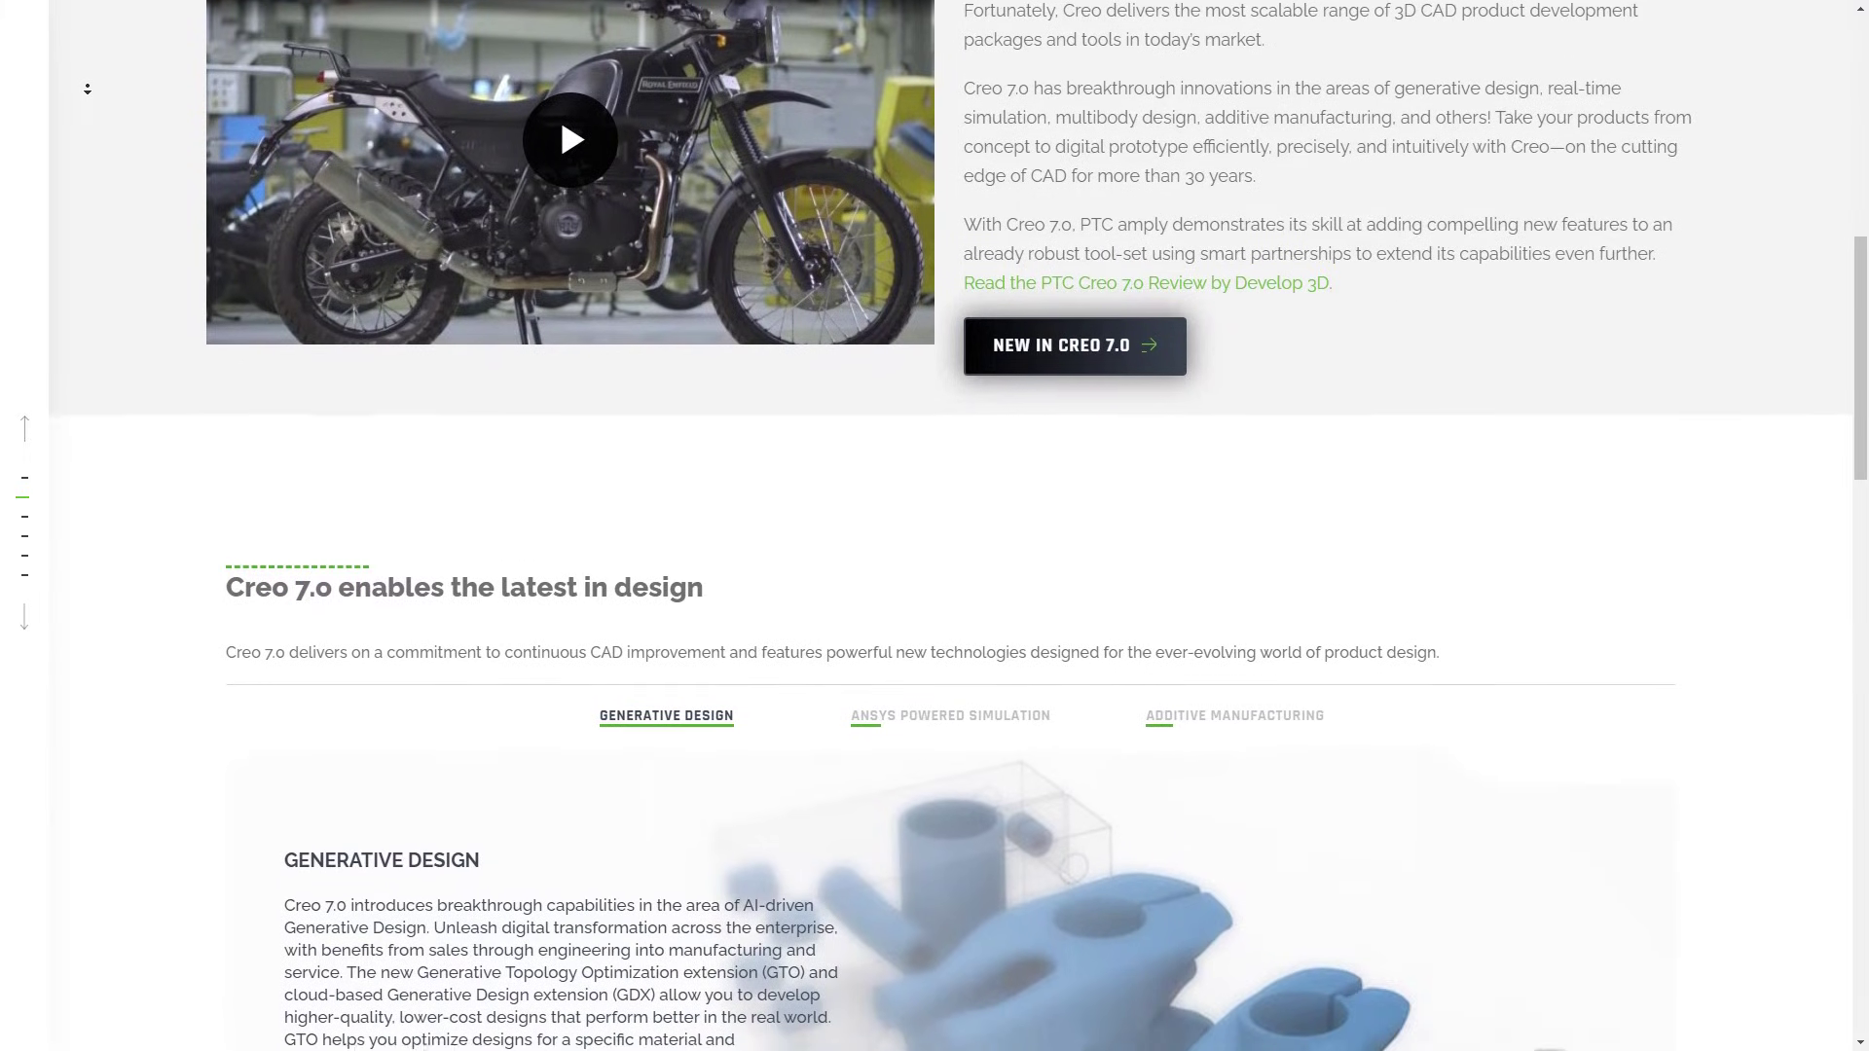
pyautogui.scroll(-2, 88, 88)
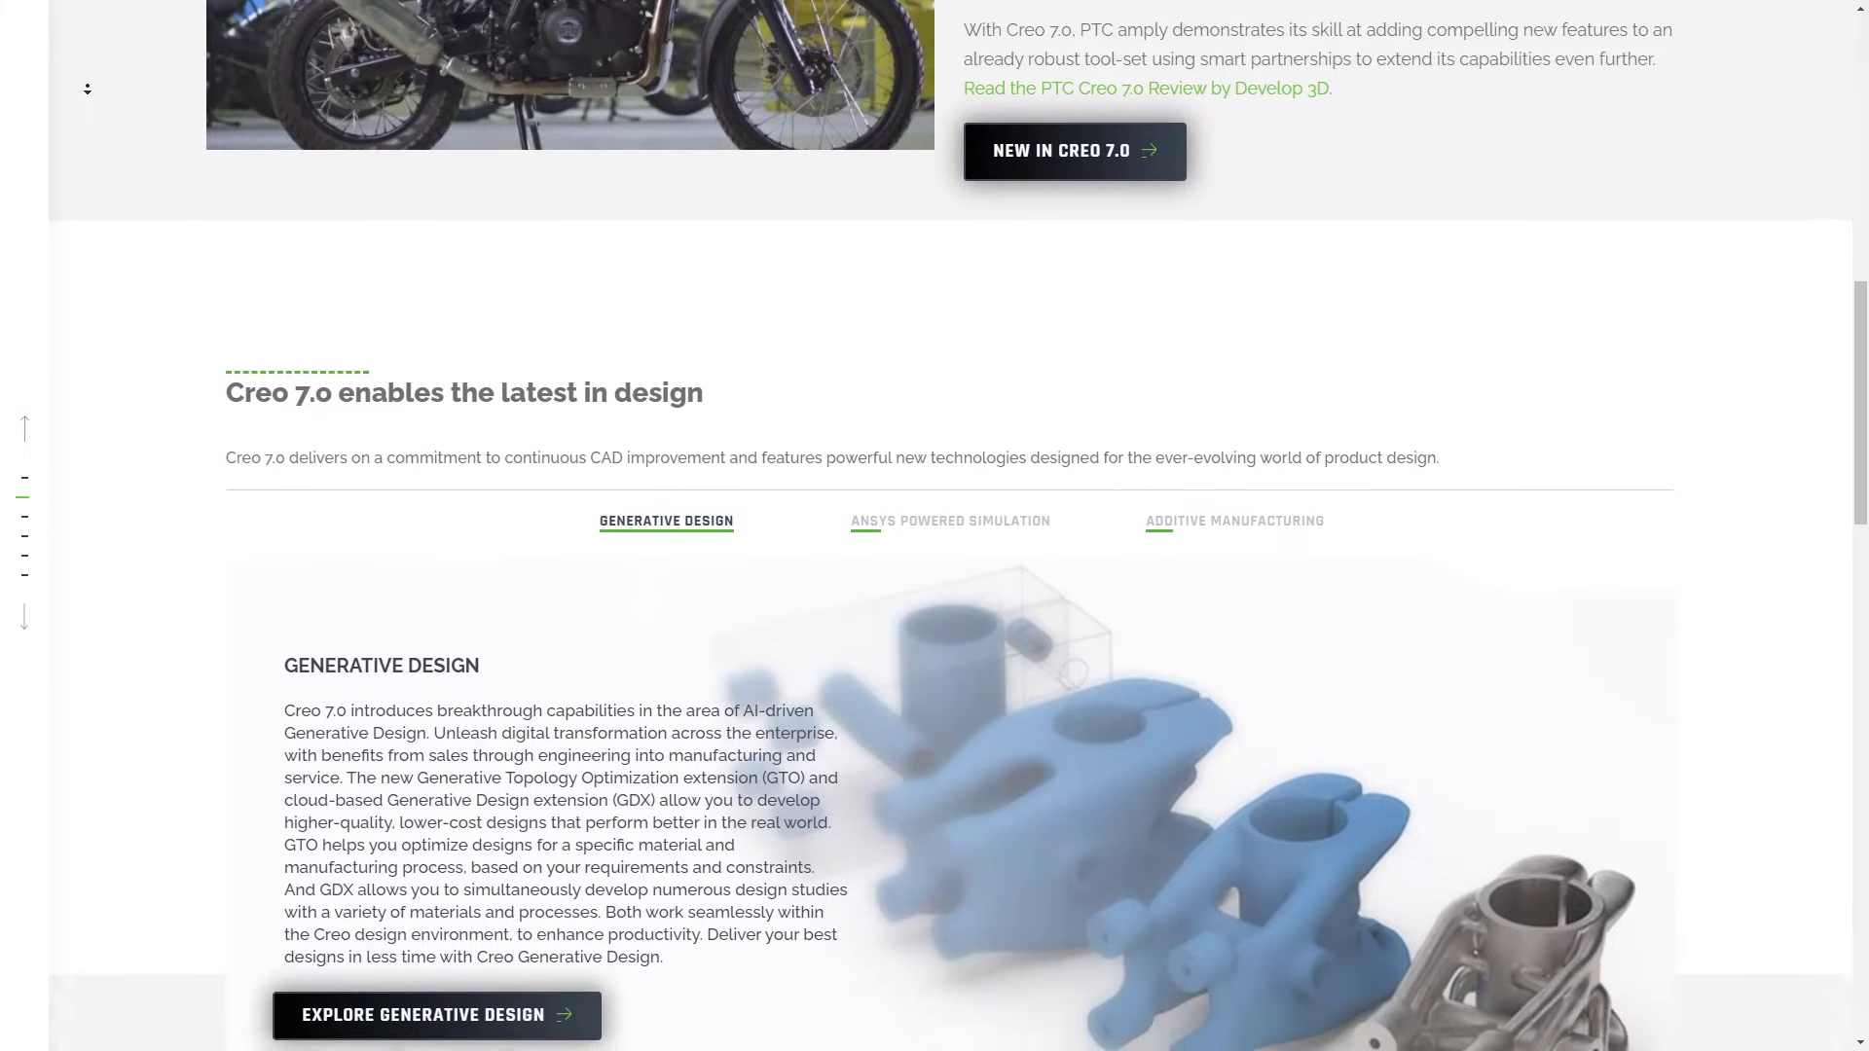
pyautogui.scroll(-2, 87, 89)
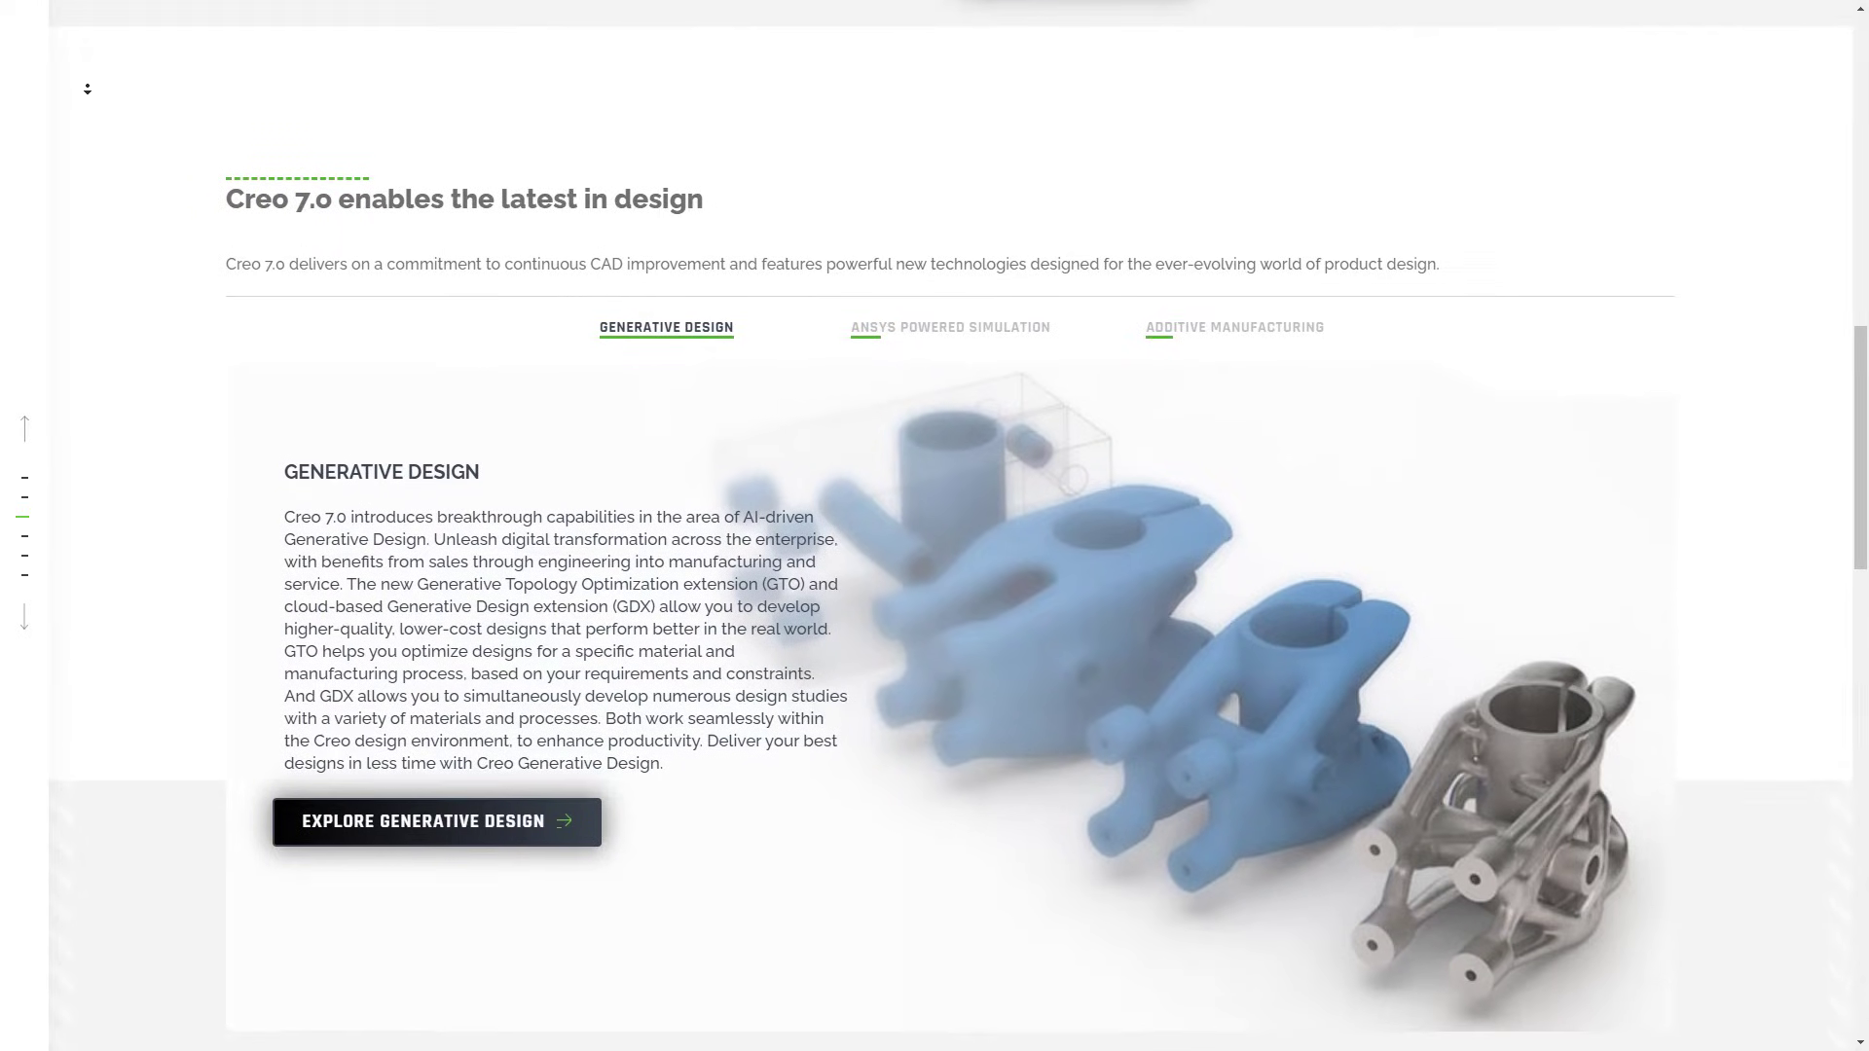
pyautogui.scroll(-2, 88, 88)
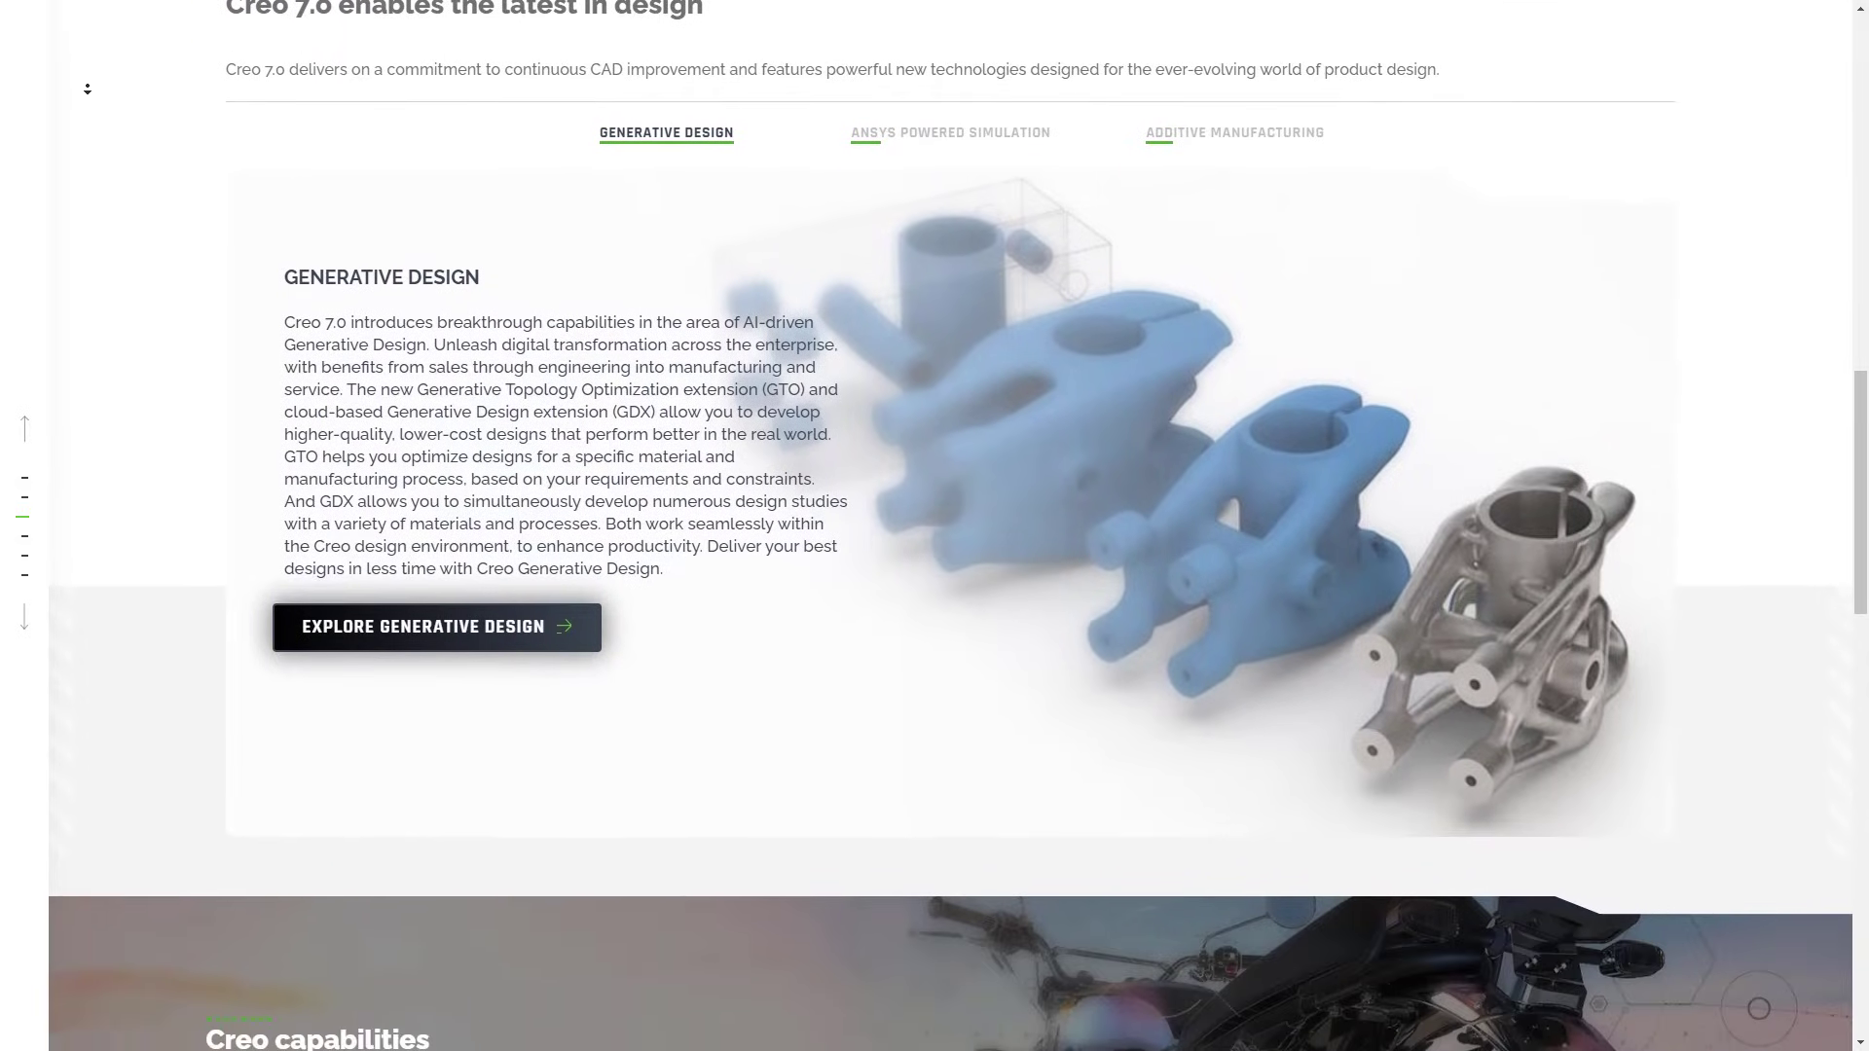
pyautogui.scroll(-2, 88, 89)
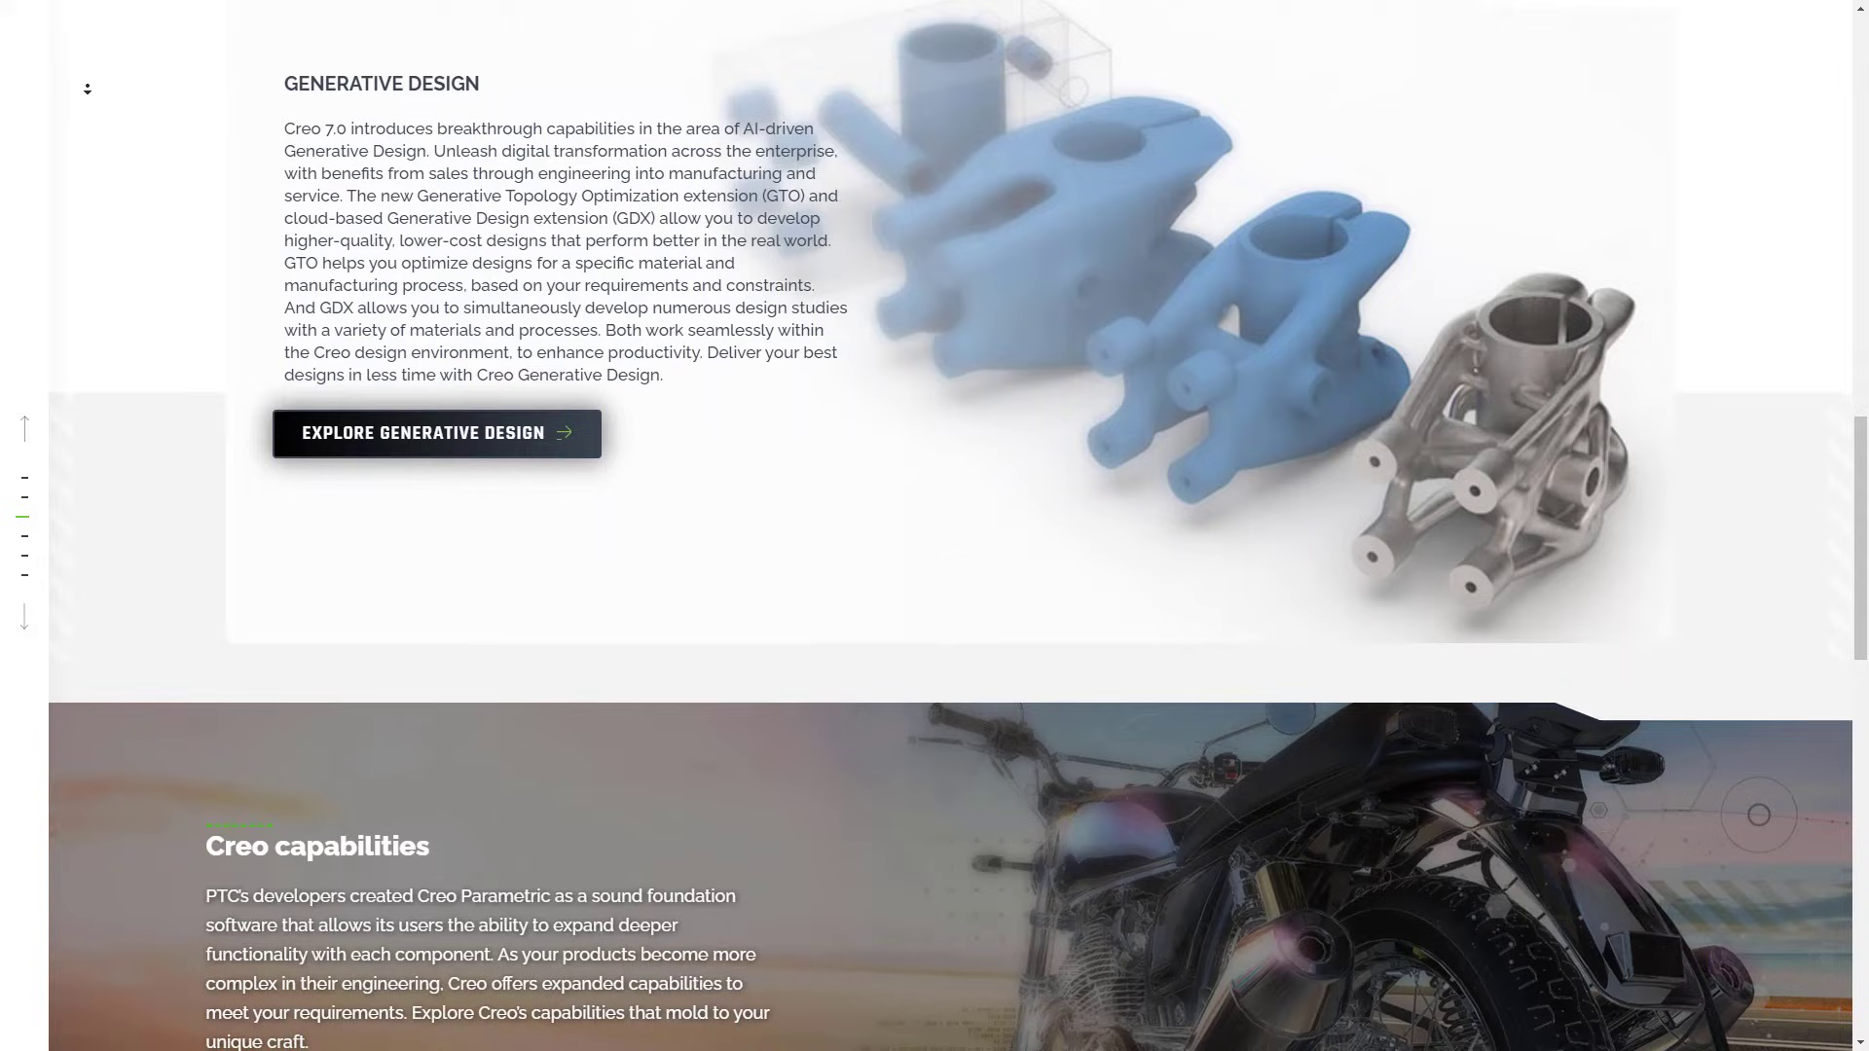
pyautogui.scroll(-2, 88, 88)
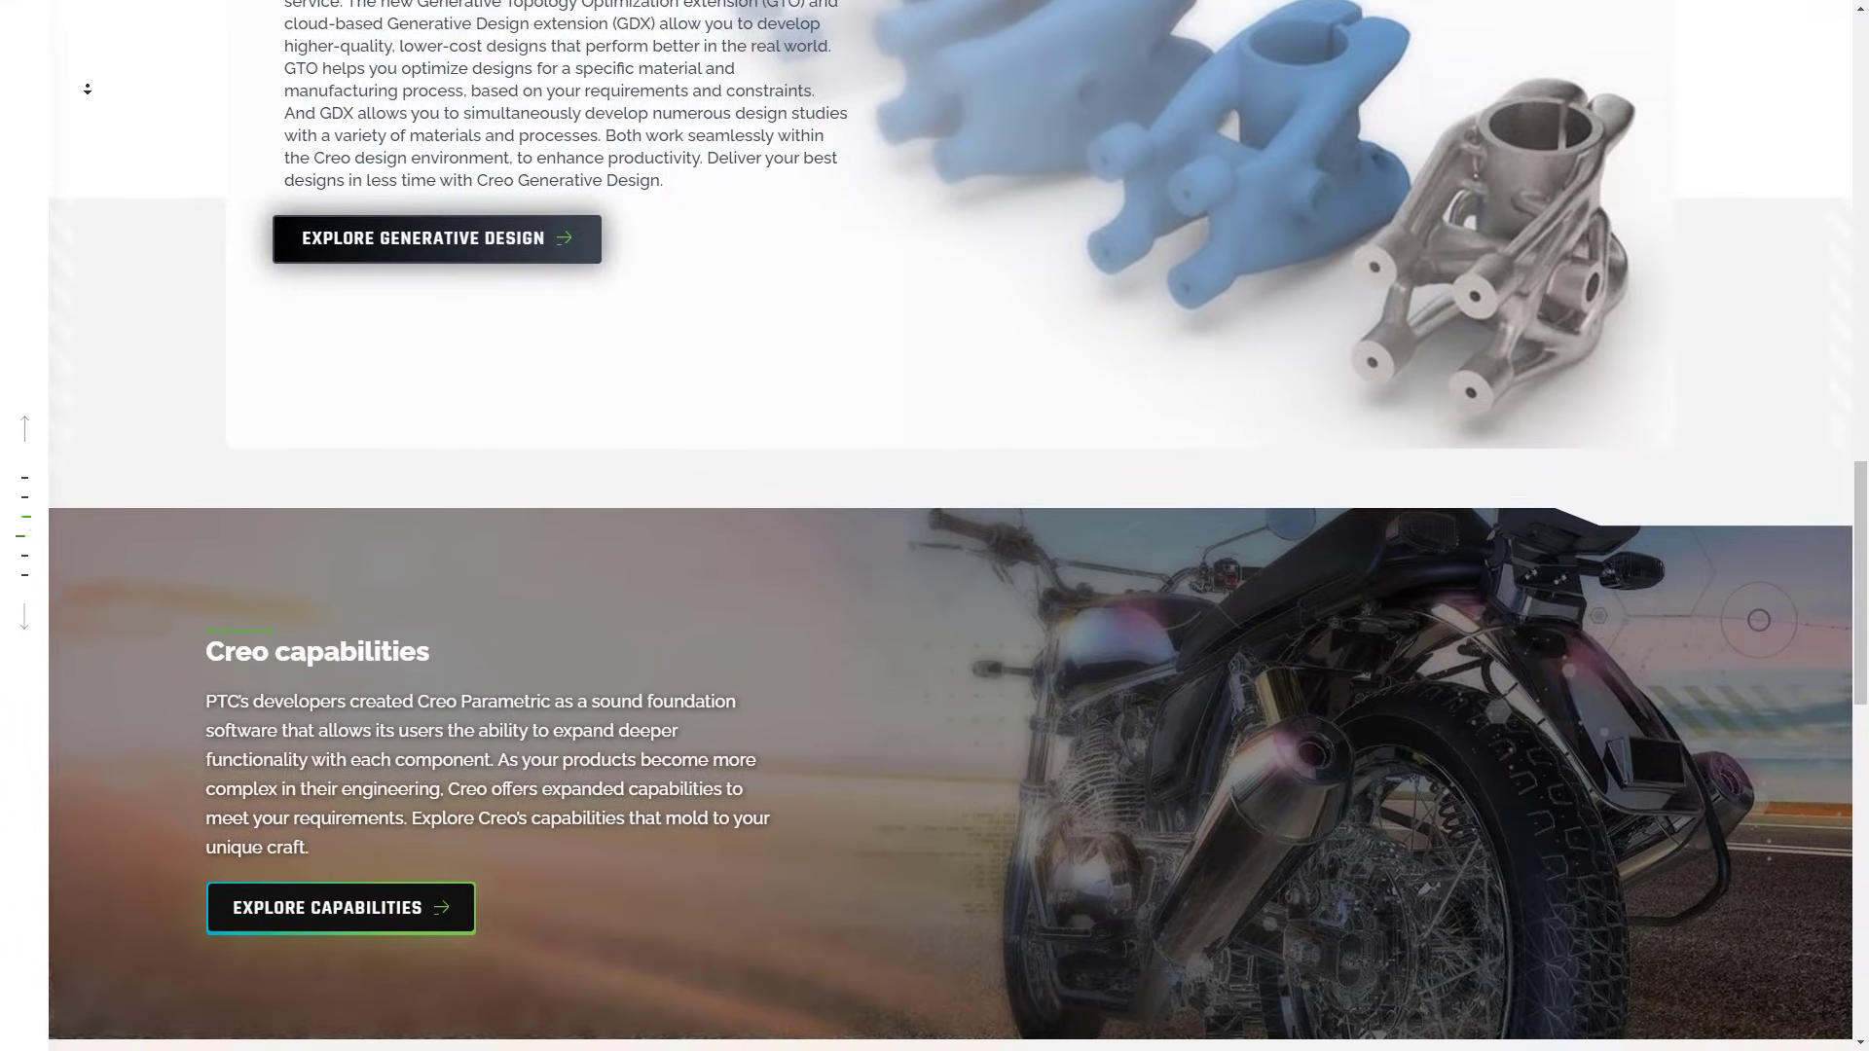
pyautogui.scroll(-2, 87, 89)
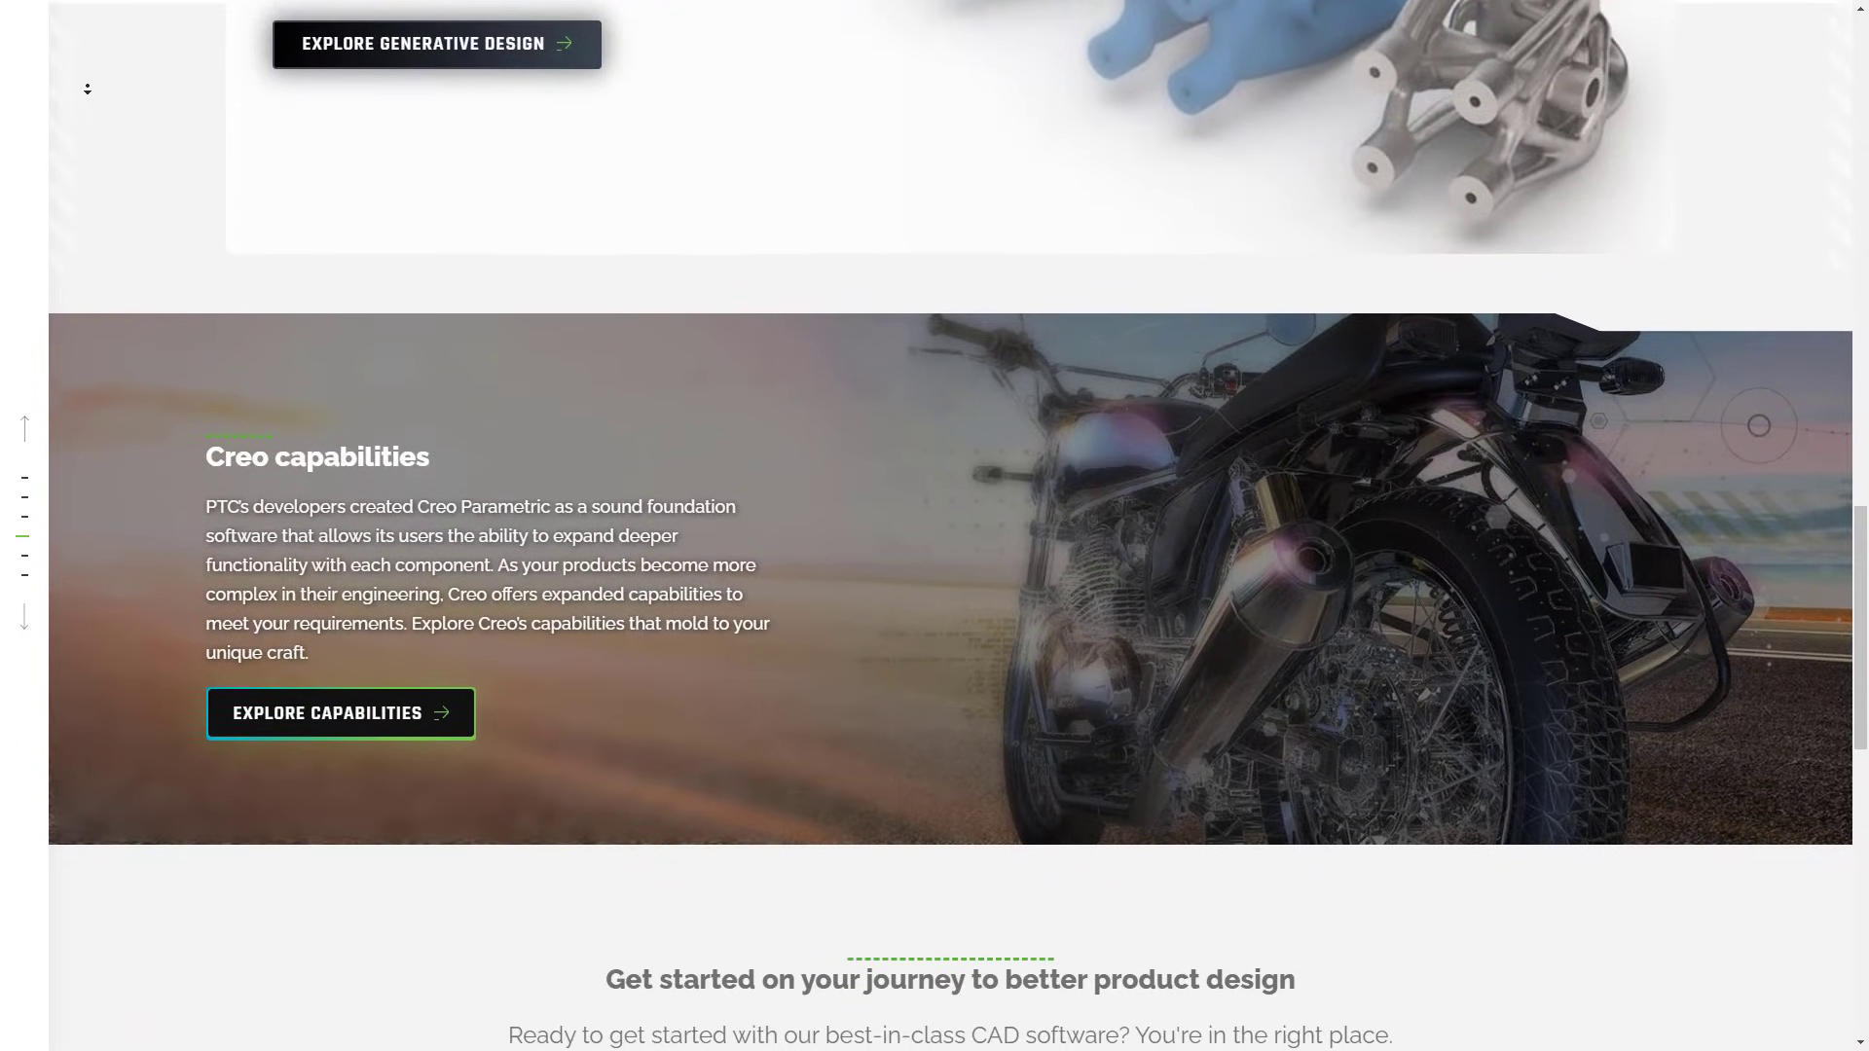
pyautogui.scroll(-2, 87, 89)
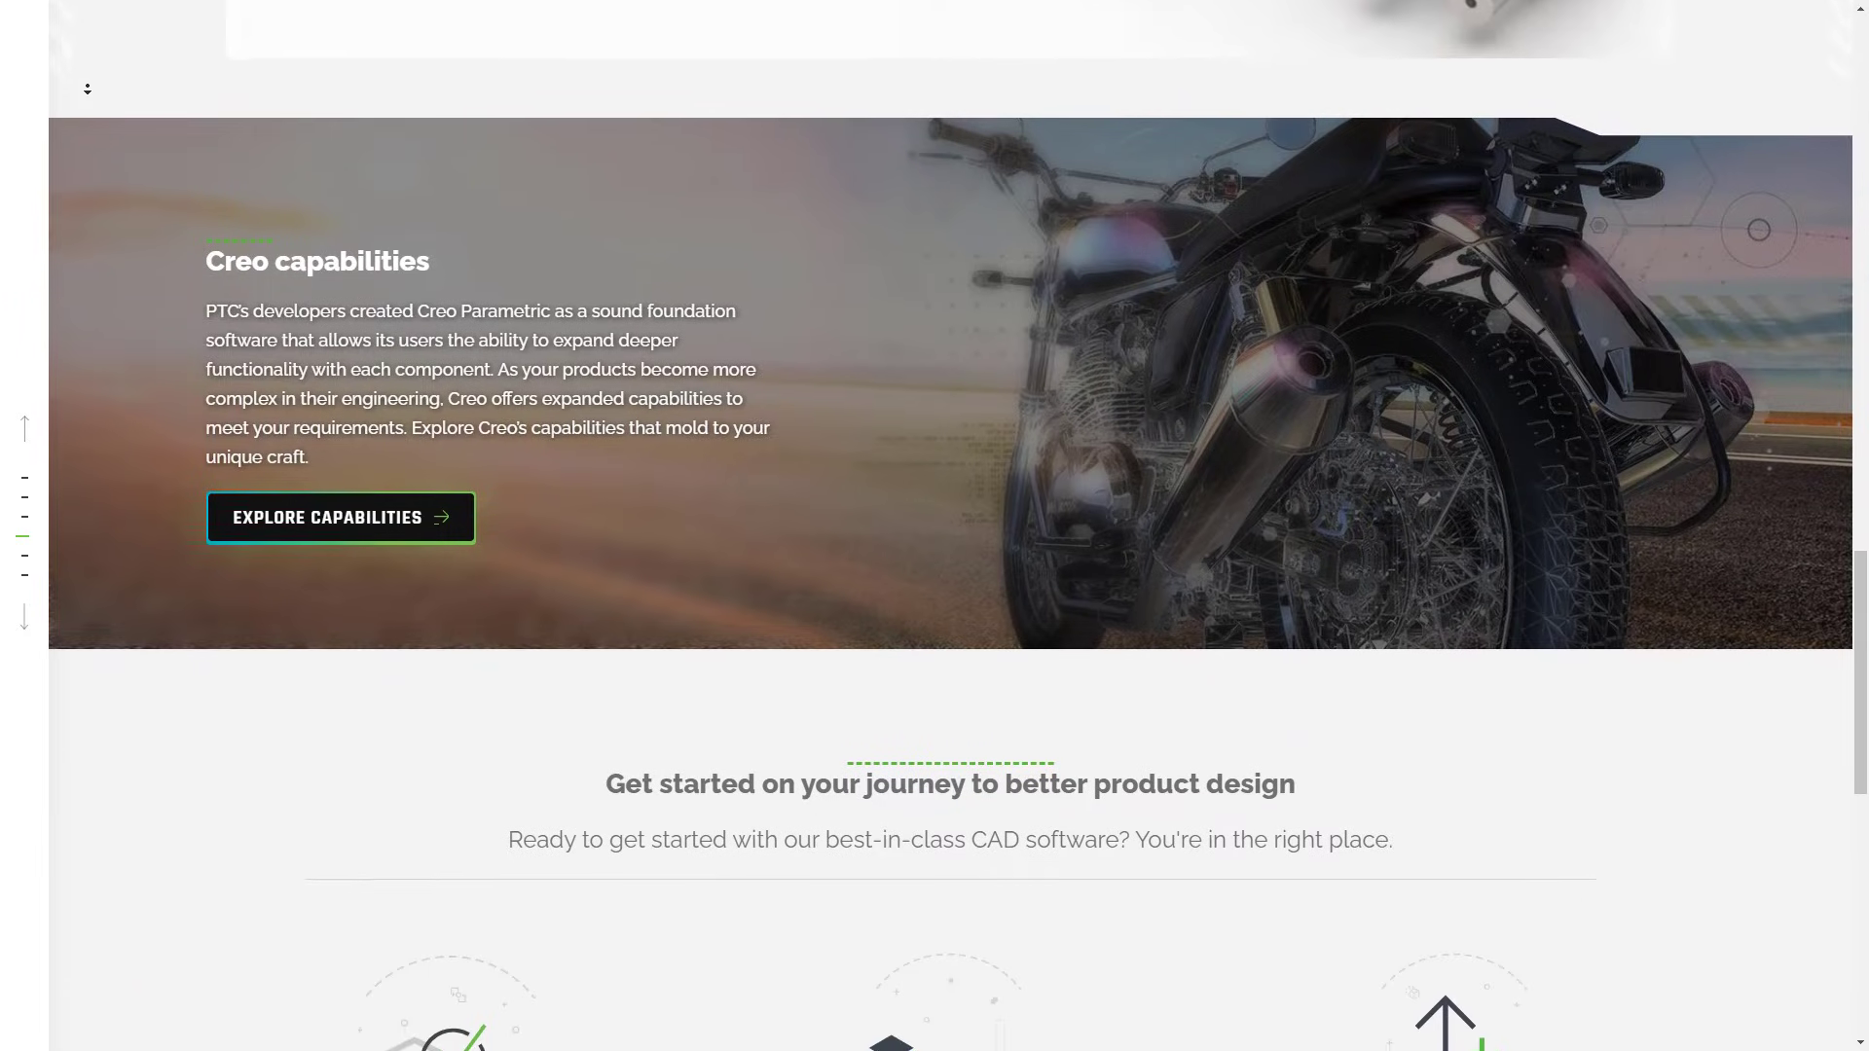
pyautogui.scroll(-2, 88, 88)
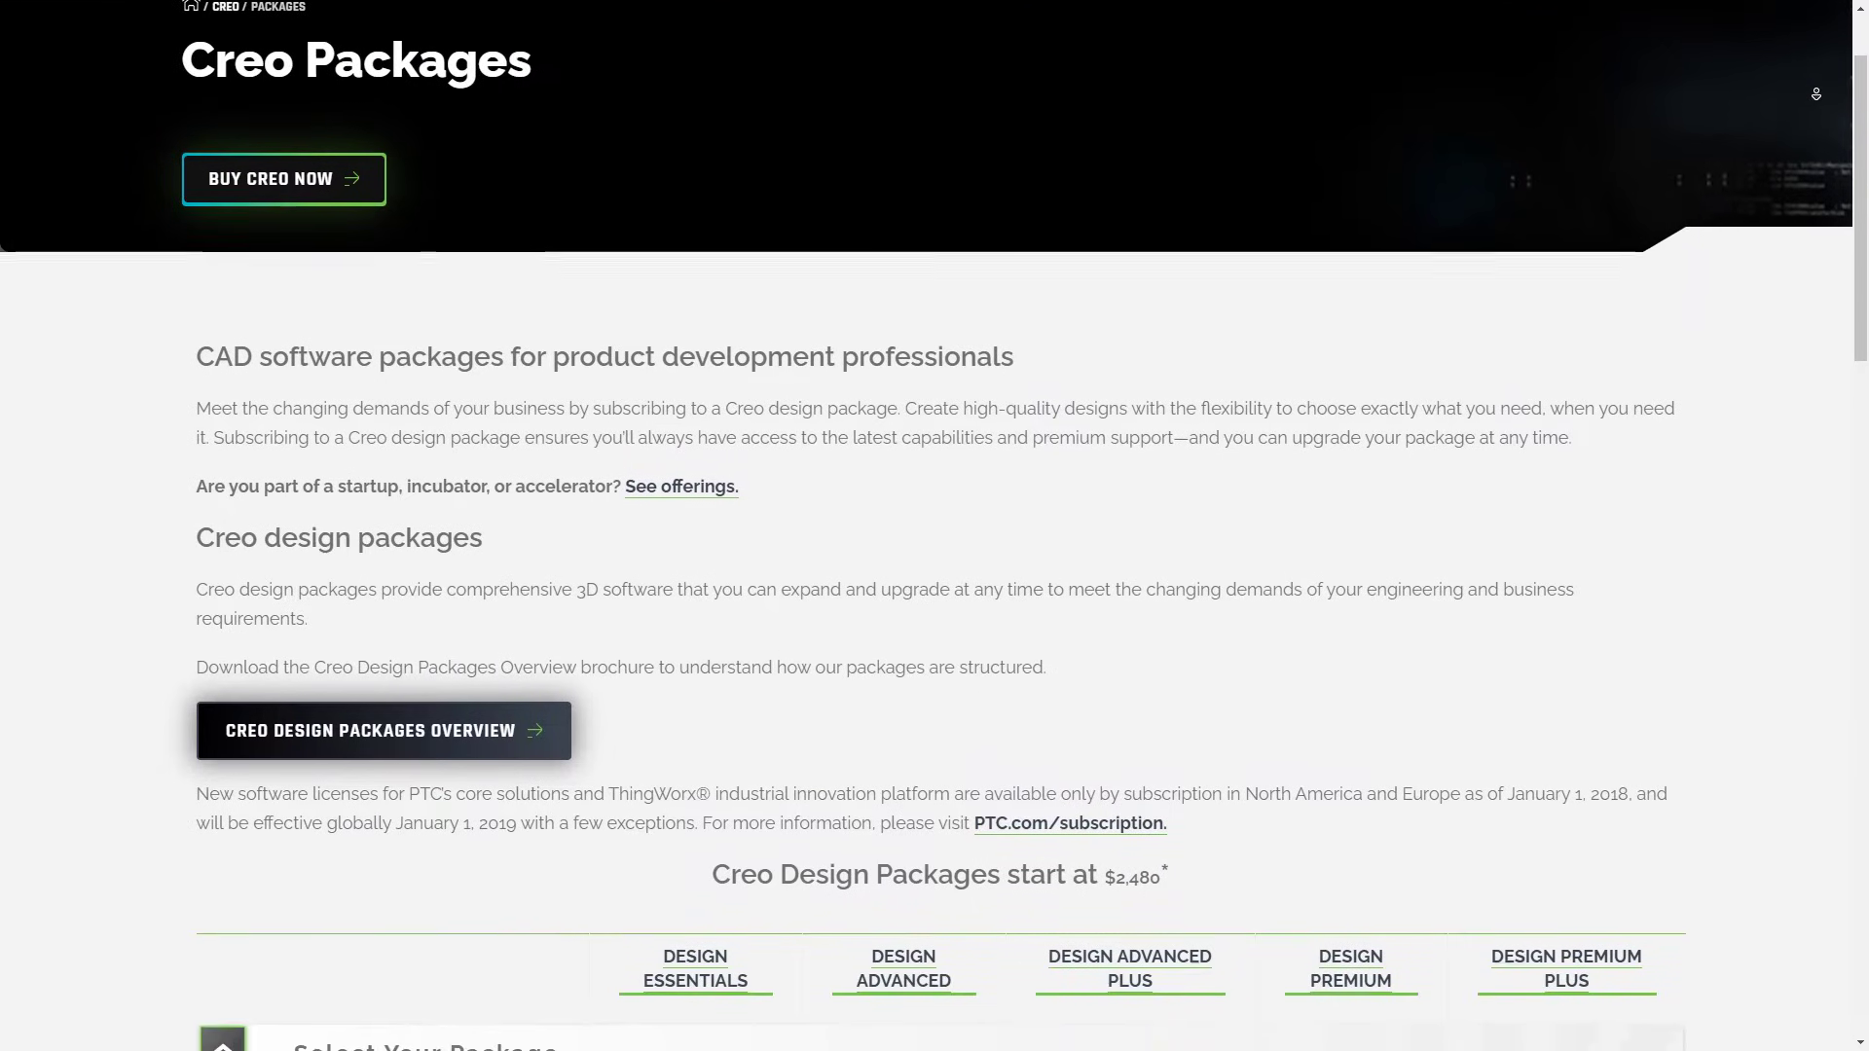
# Scroll the Creo Packages page past the comparison table to the Learn more cards and capabilities list
pyautogui.scroll(-1, 934, 526)
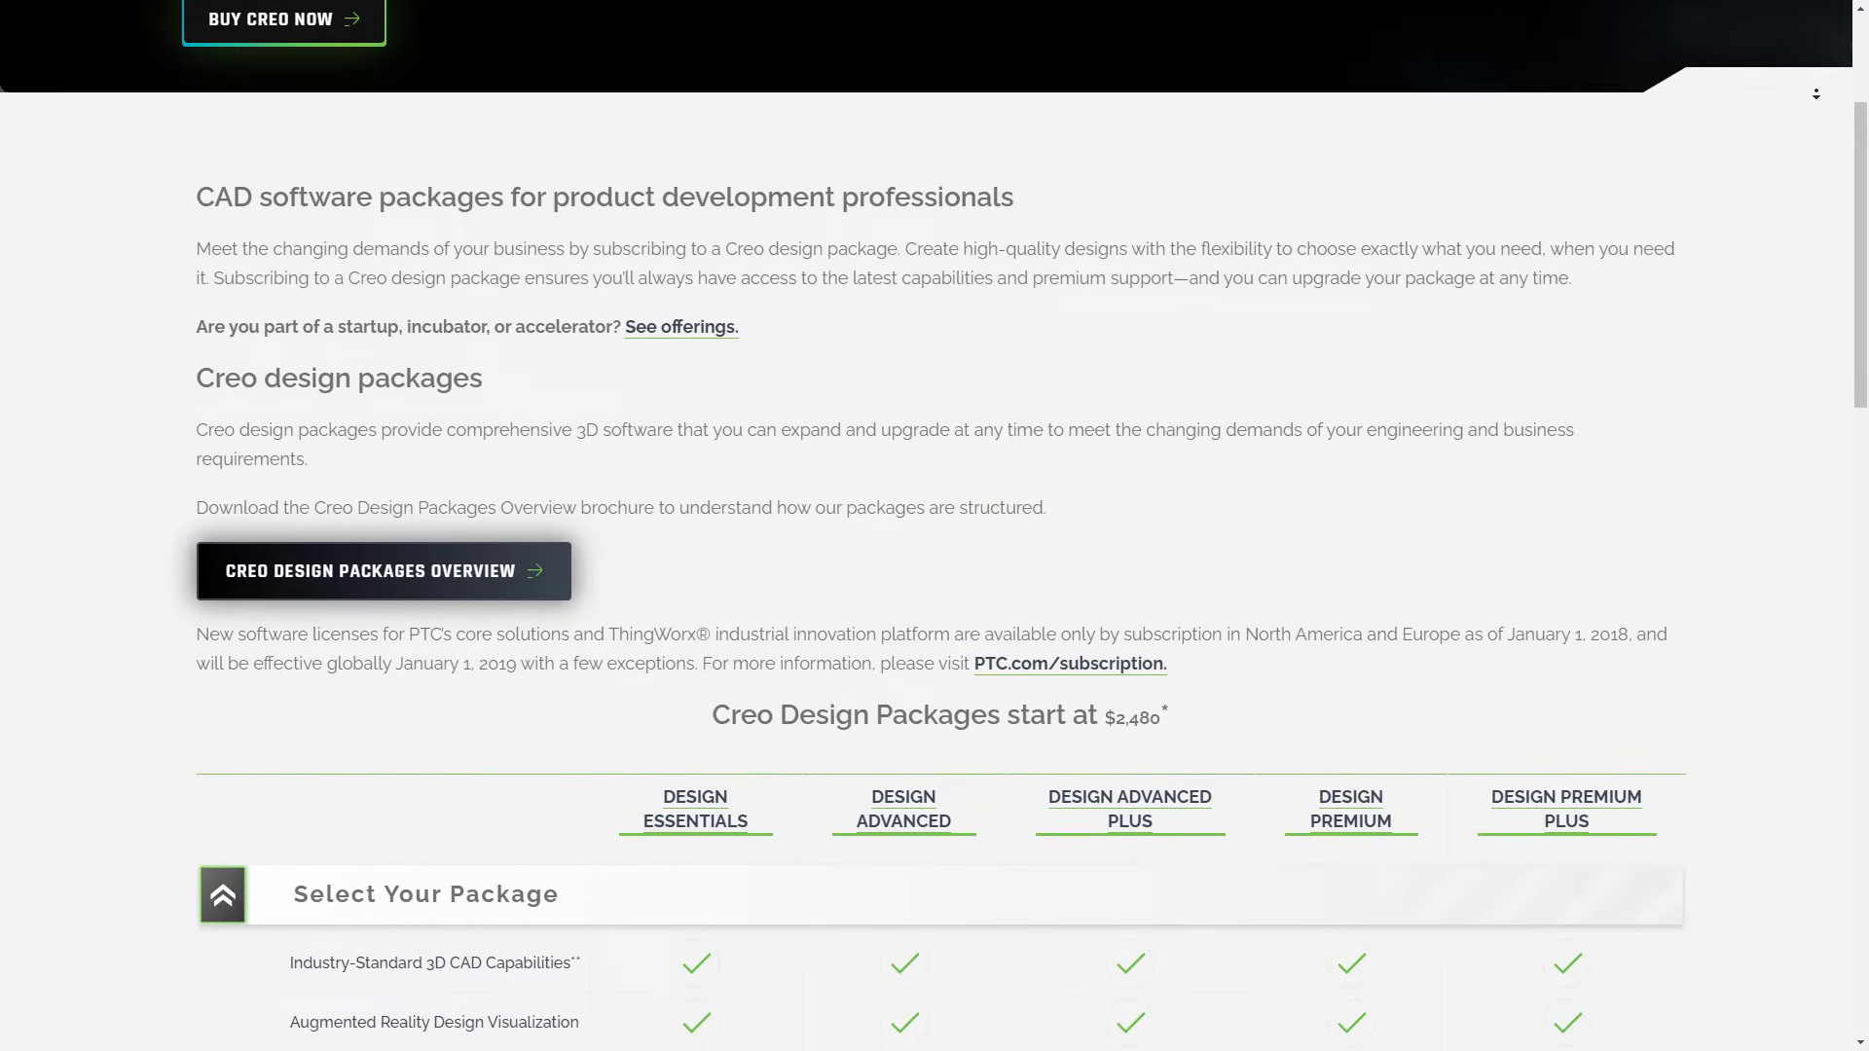
pyautogui.scroll(-2, 934, 526)
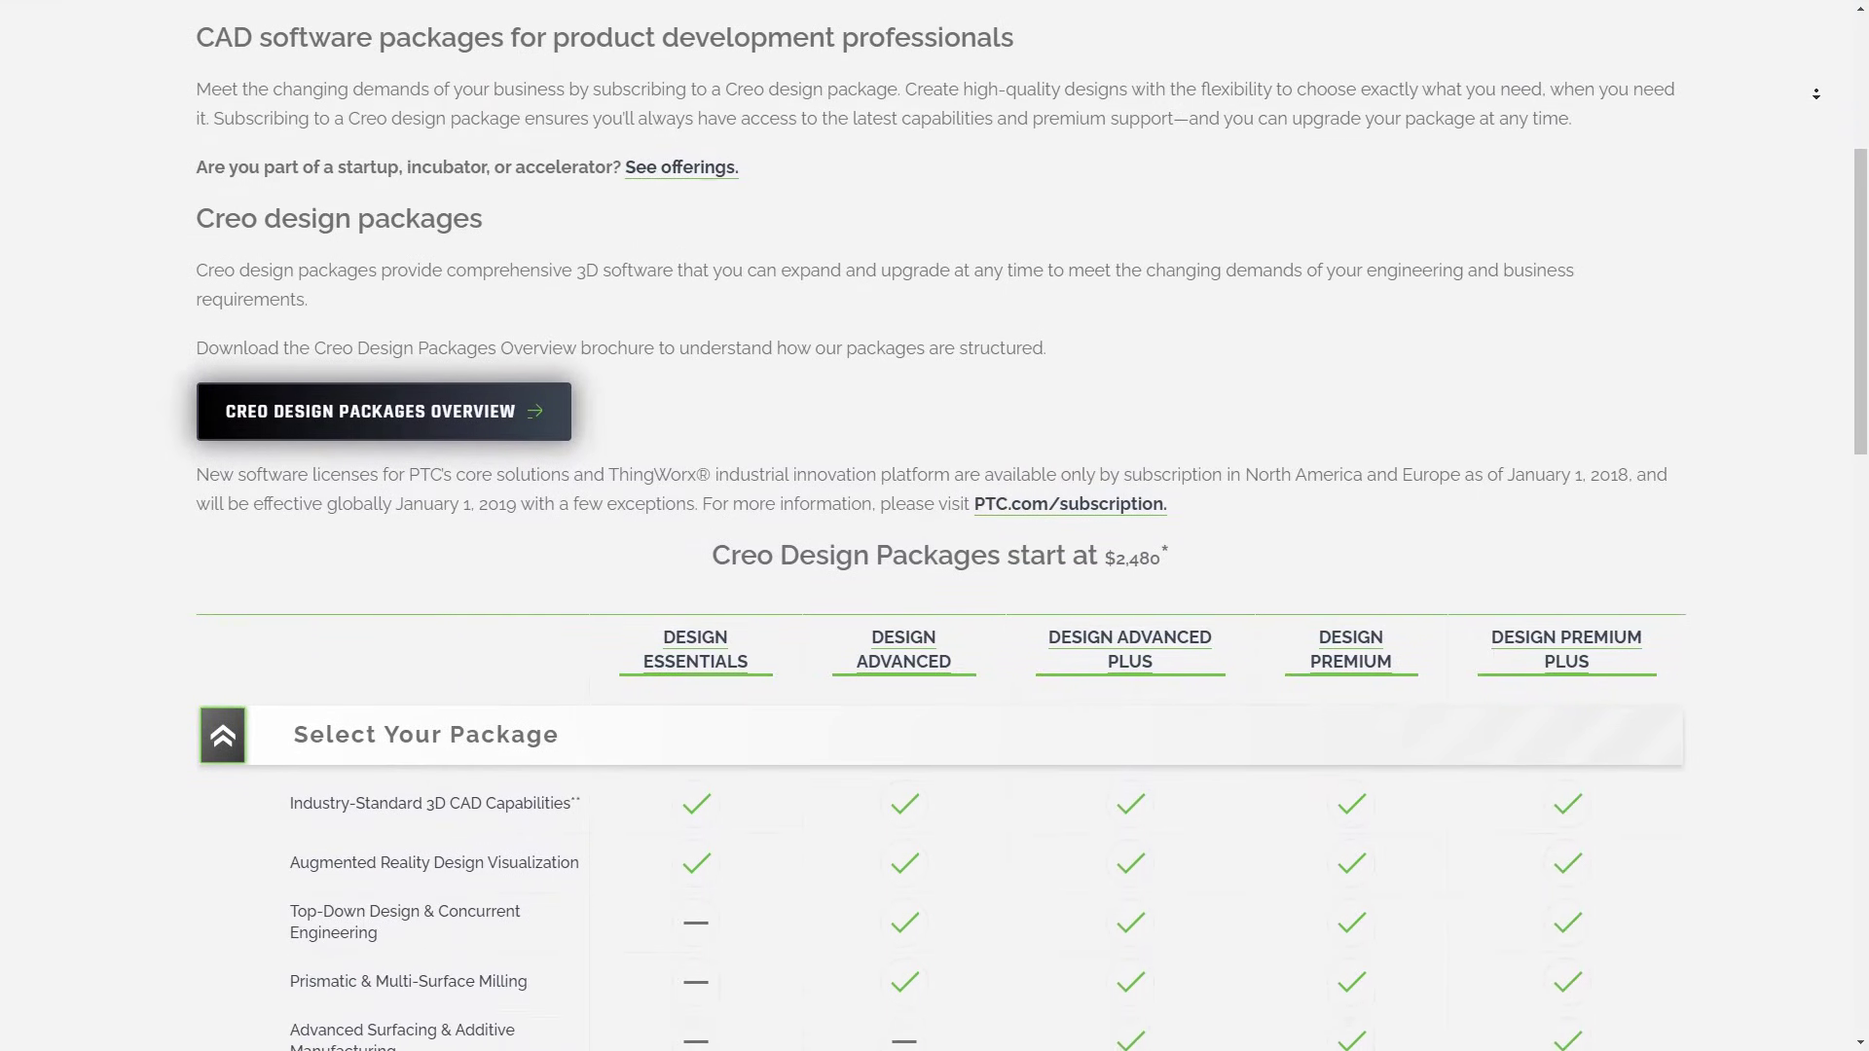
pyautogui.scroll(-4, 934, 526)
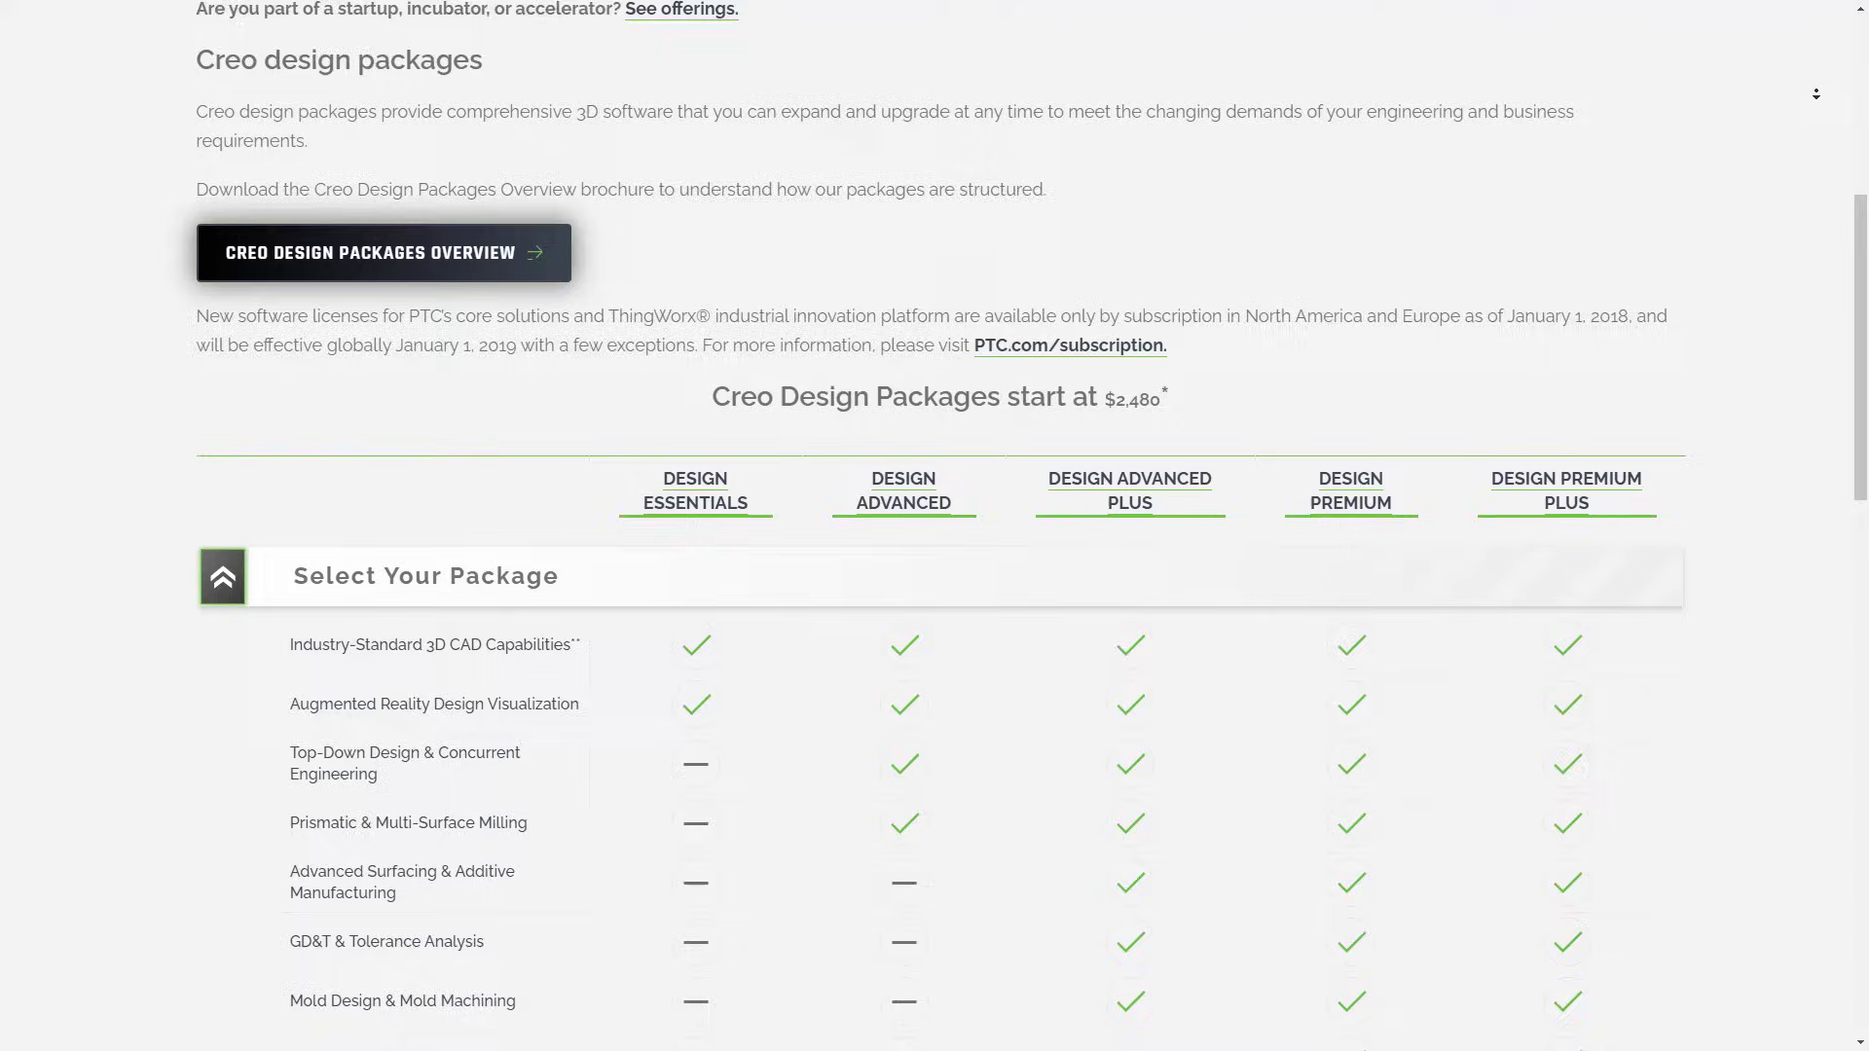
pyautogui.scroll(-4, 934, 526)
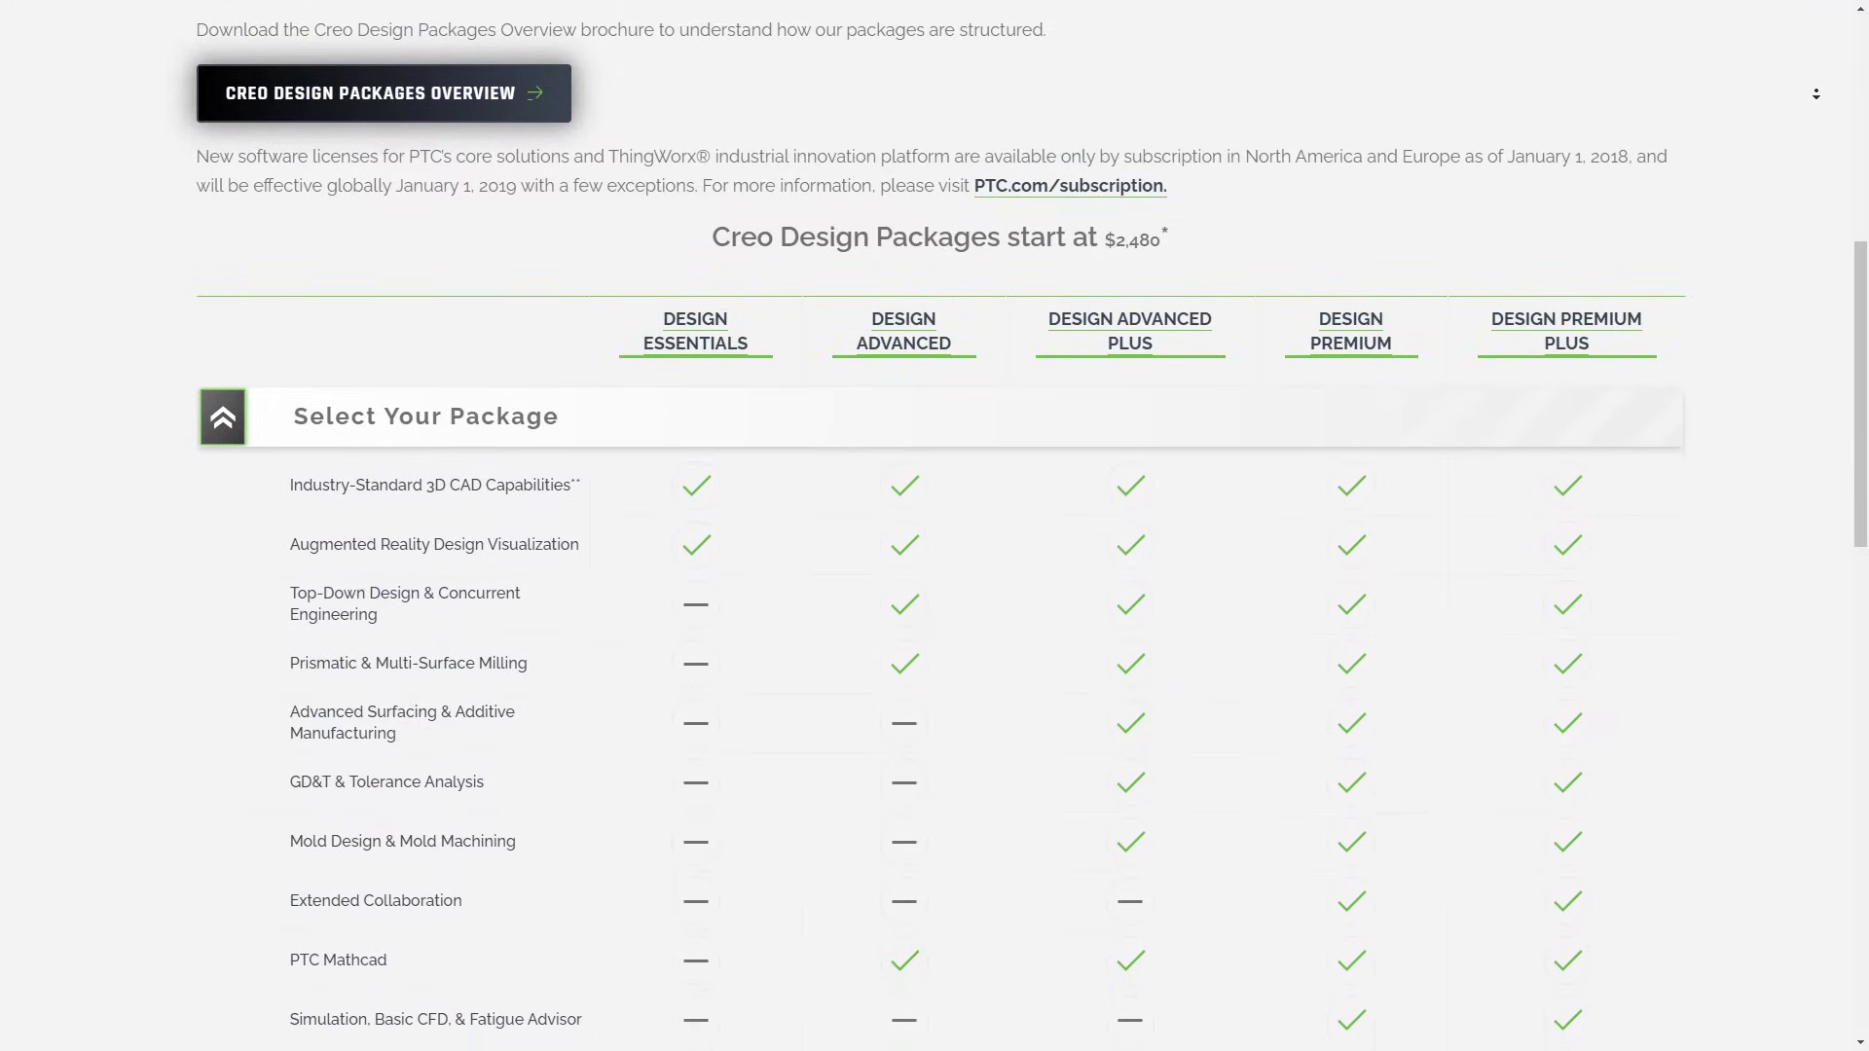
pyautogui.scroll(-4, 935, 526)
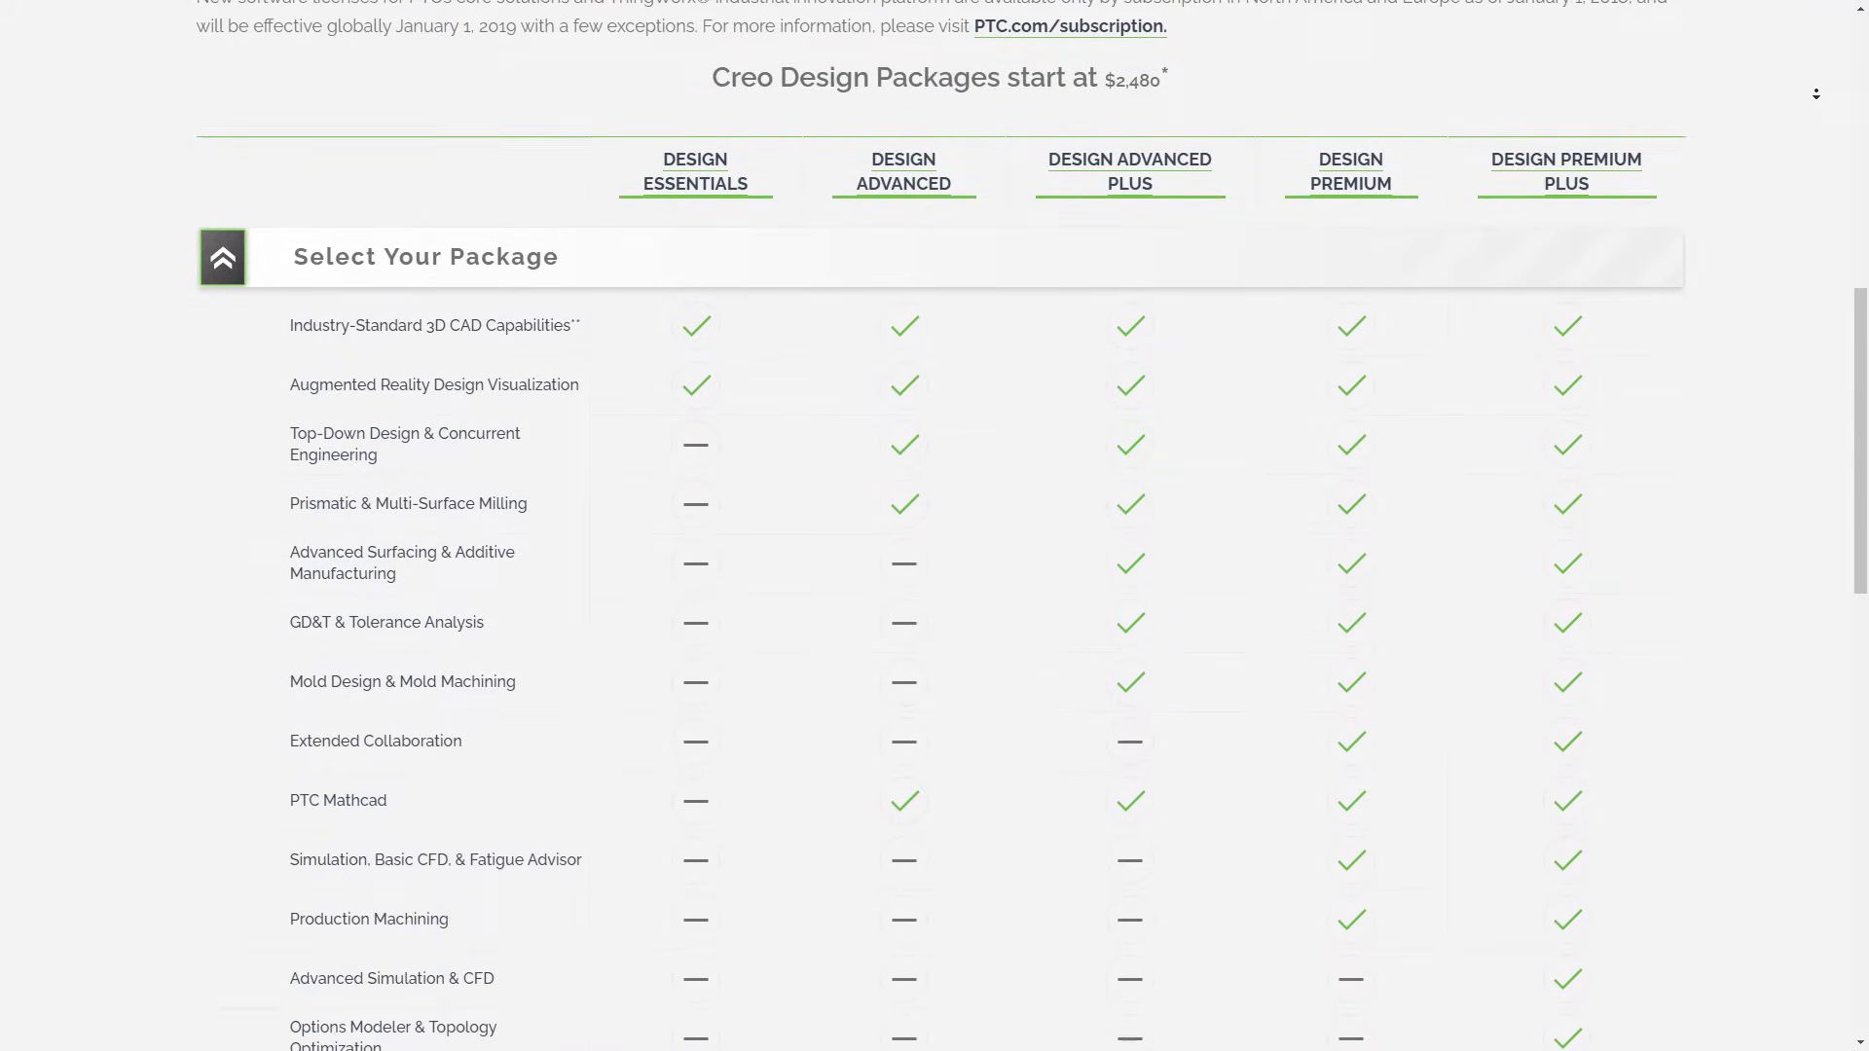
pyautogui.scroll(-4, 1816, 93)
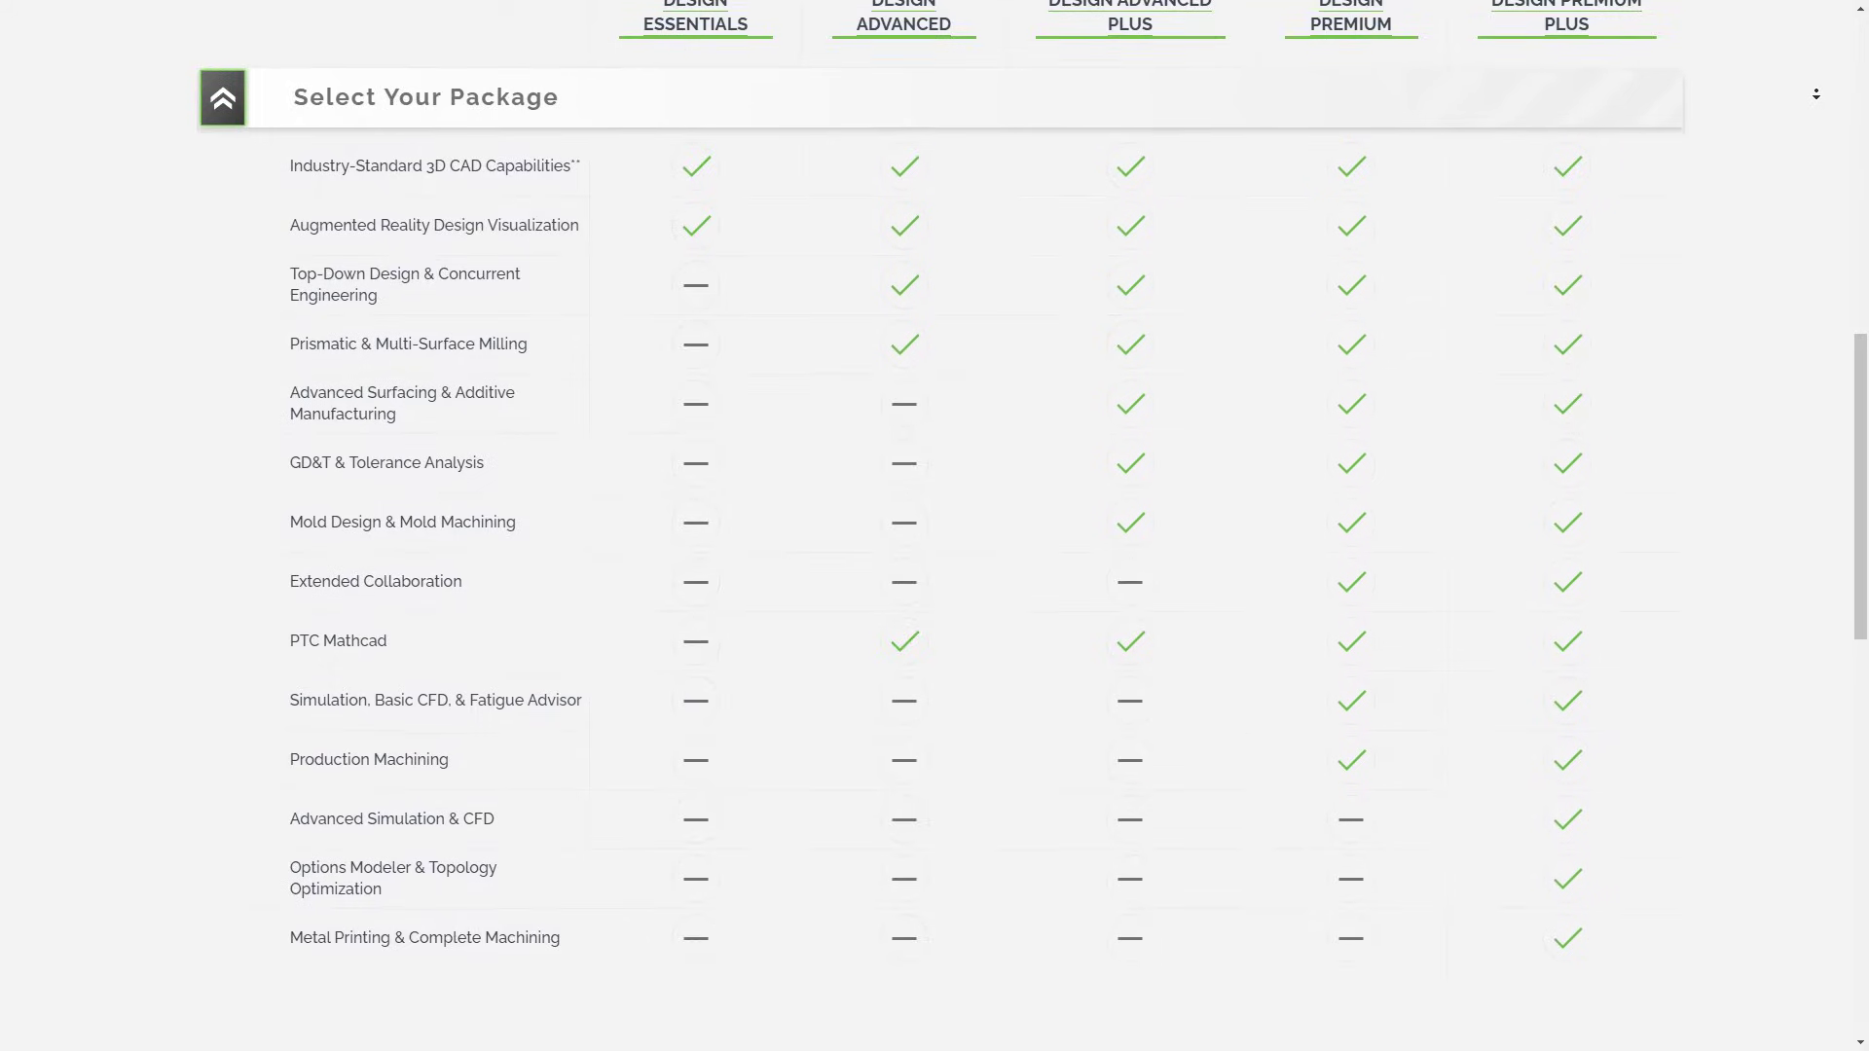
pyautogui.scroll(-4, 1817, 93)
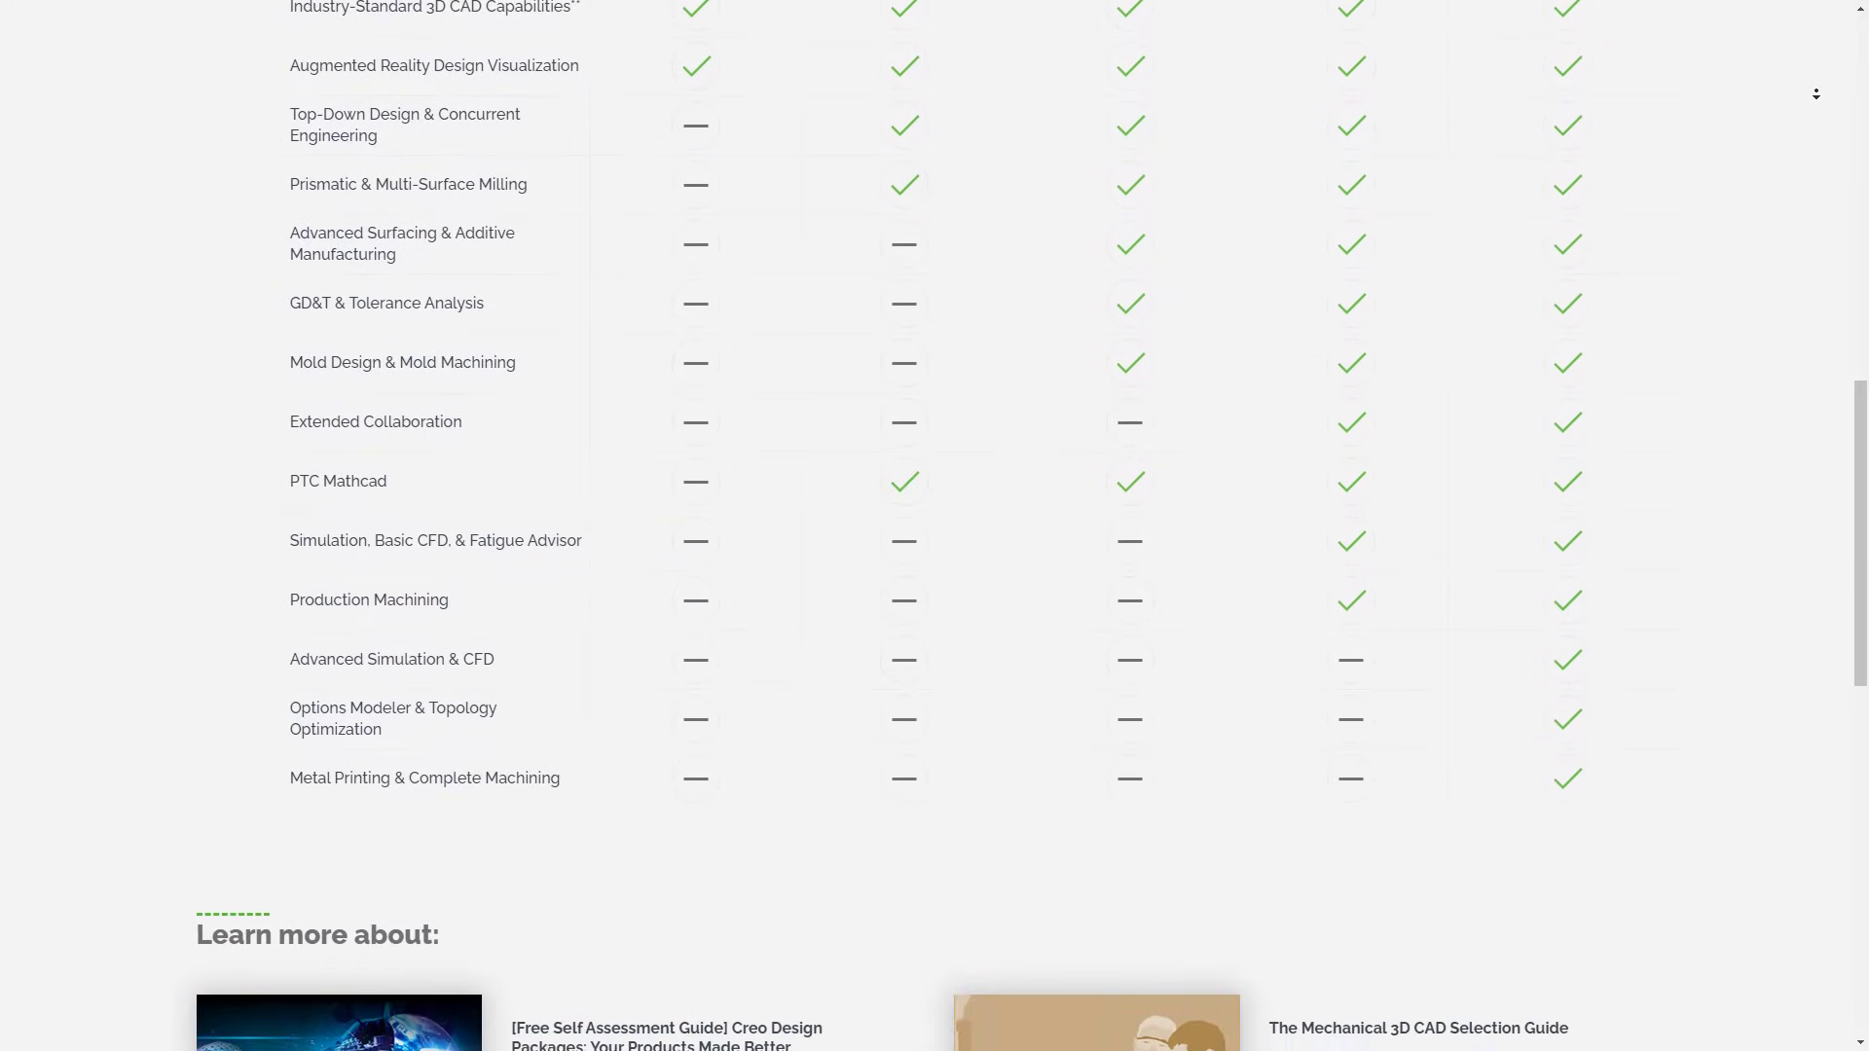
pyautogui.scroll(-4, 1816, 93)
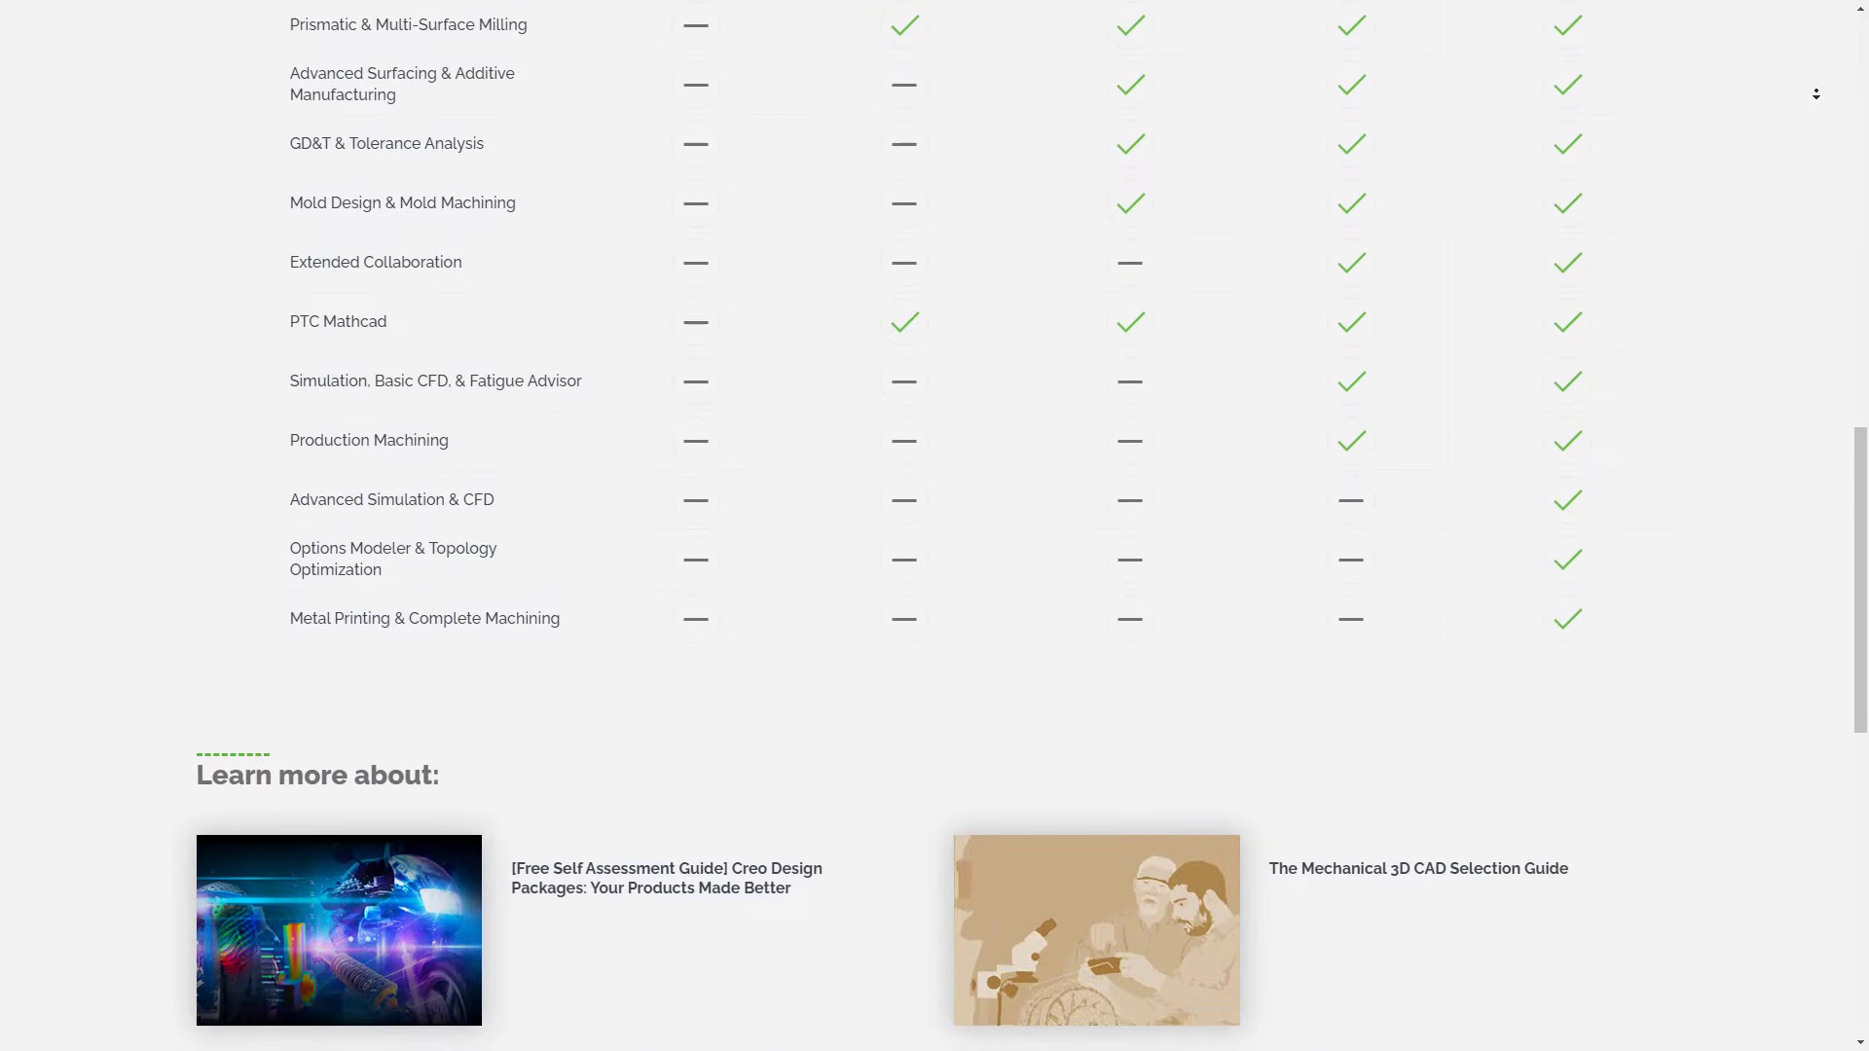
pyautogui.scroll(-4, 1816, 93)
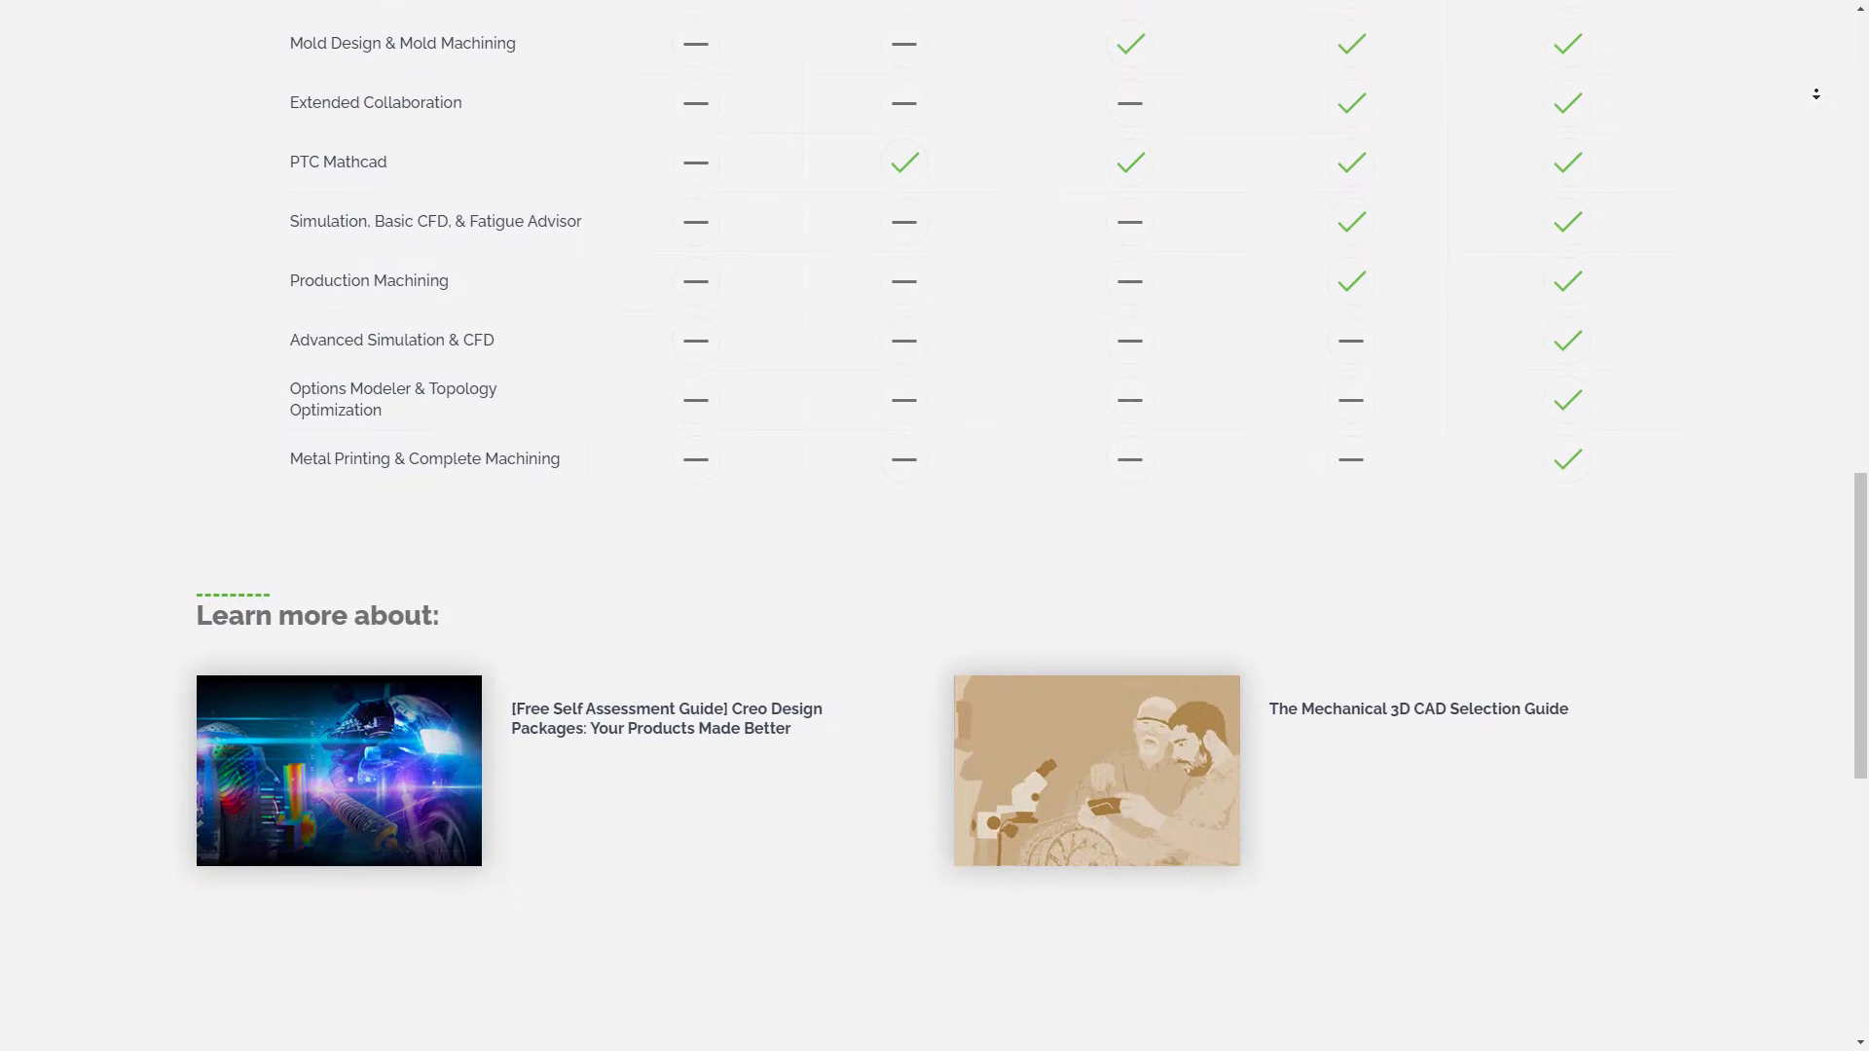
pyautogui.scroll(-4, 1817, 93)
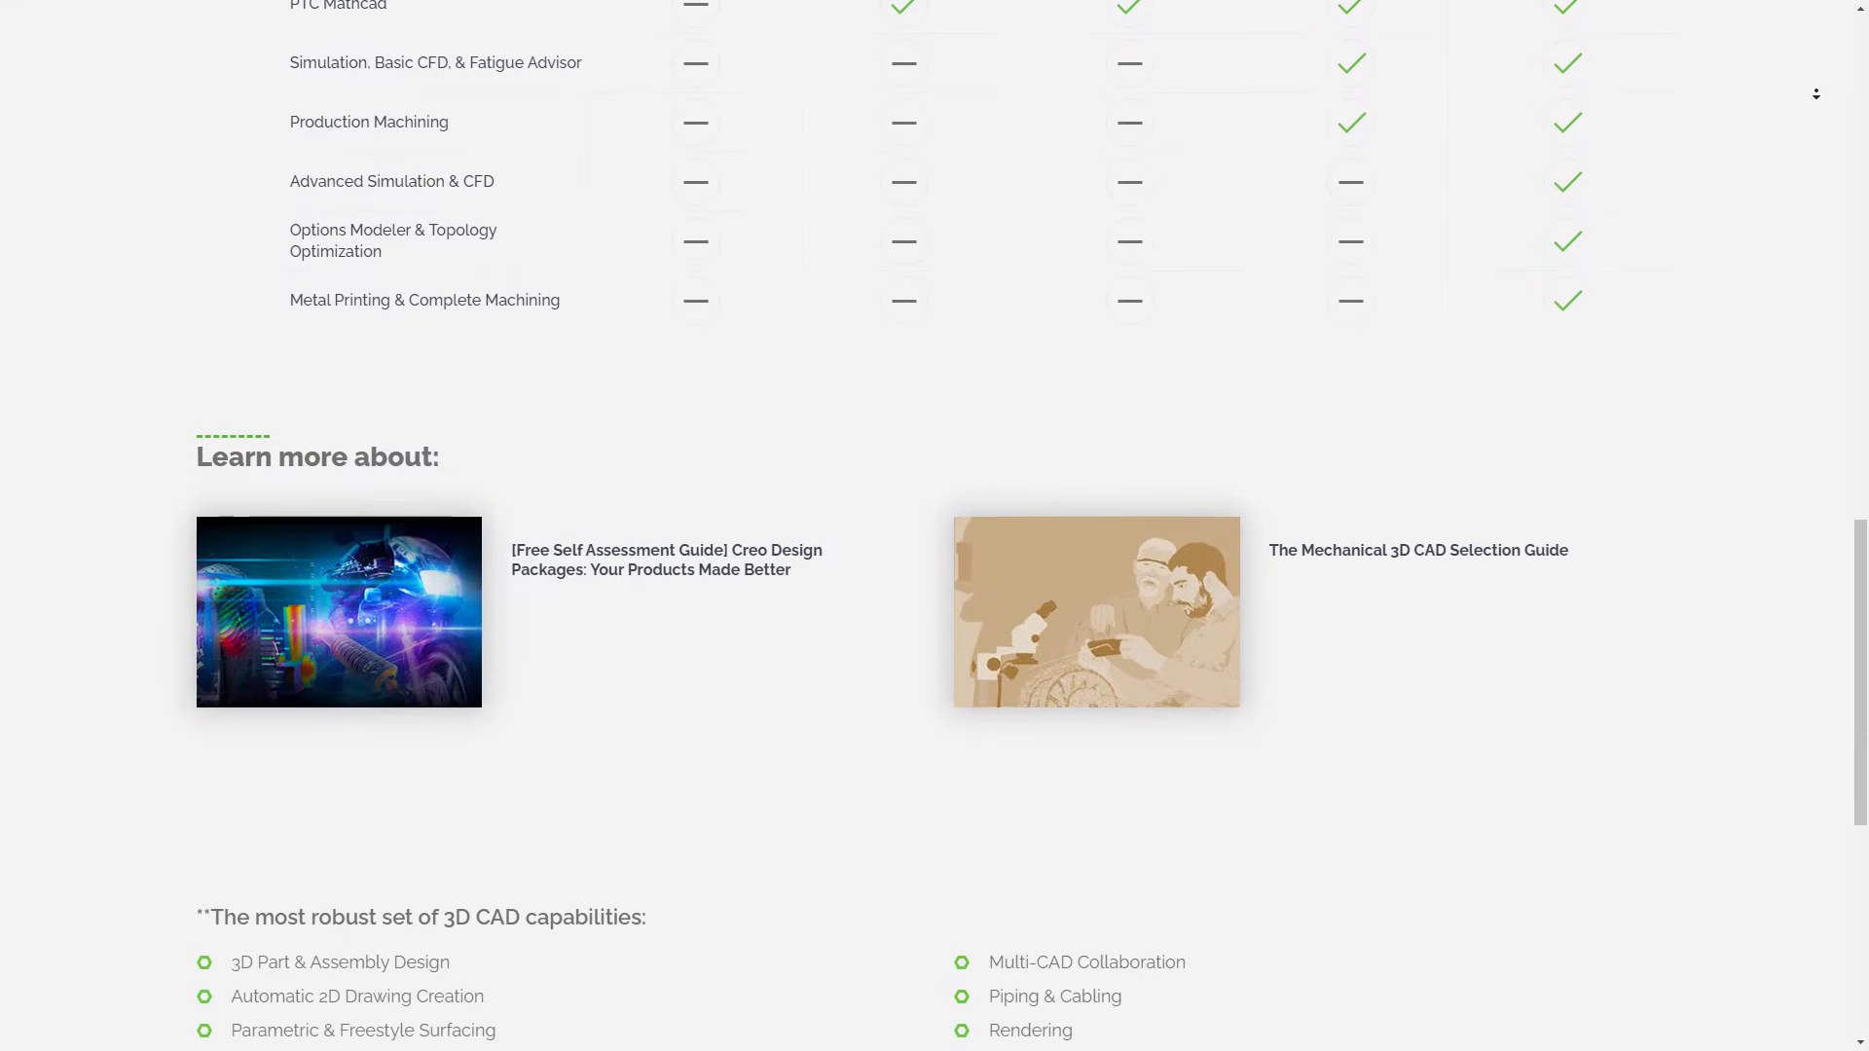
pyautogui.scroll(-4, 1816, 94)
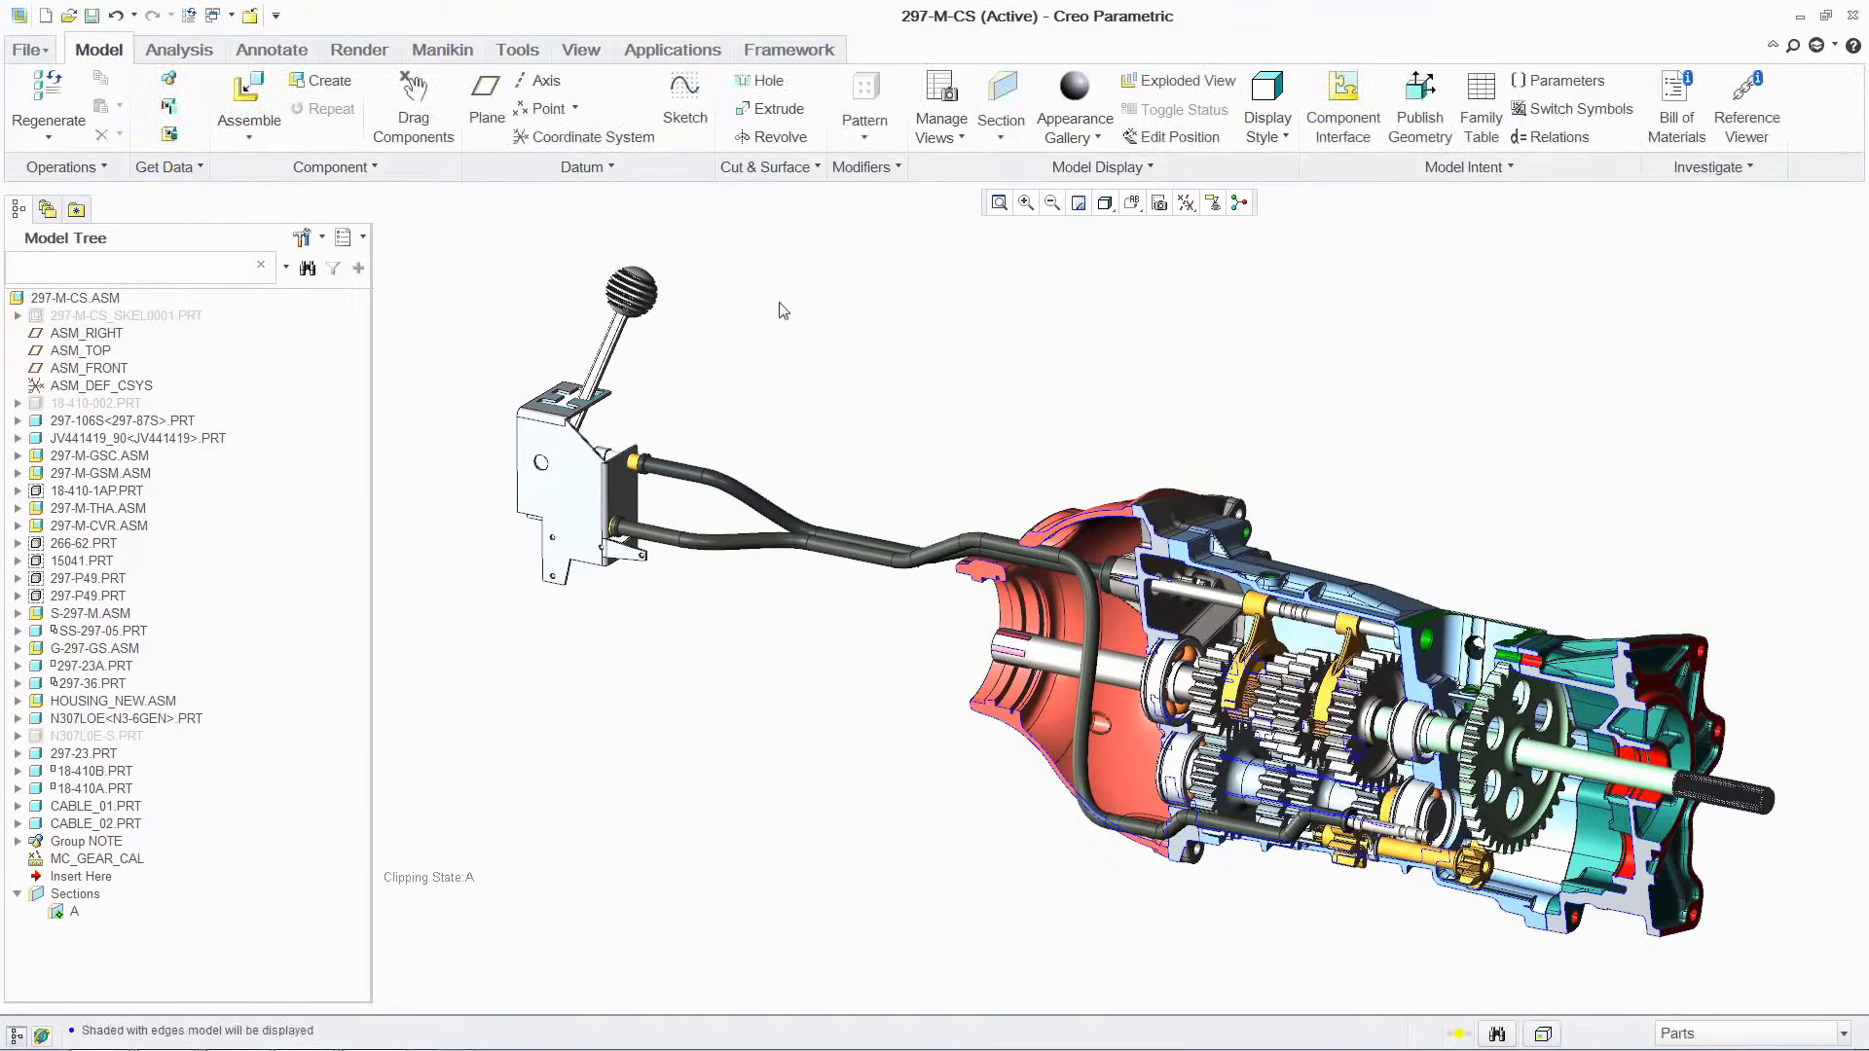
# Cycle the gearbox through 2_second_shifting, 3_third_shifting and 5_neutral snapshots, then close the Drag dialog
pyautogui.click(1635, 325)
pyautogui.click(1634, 348)
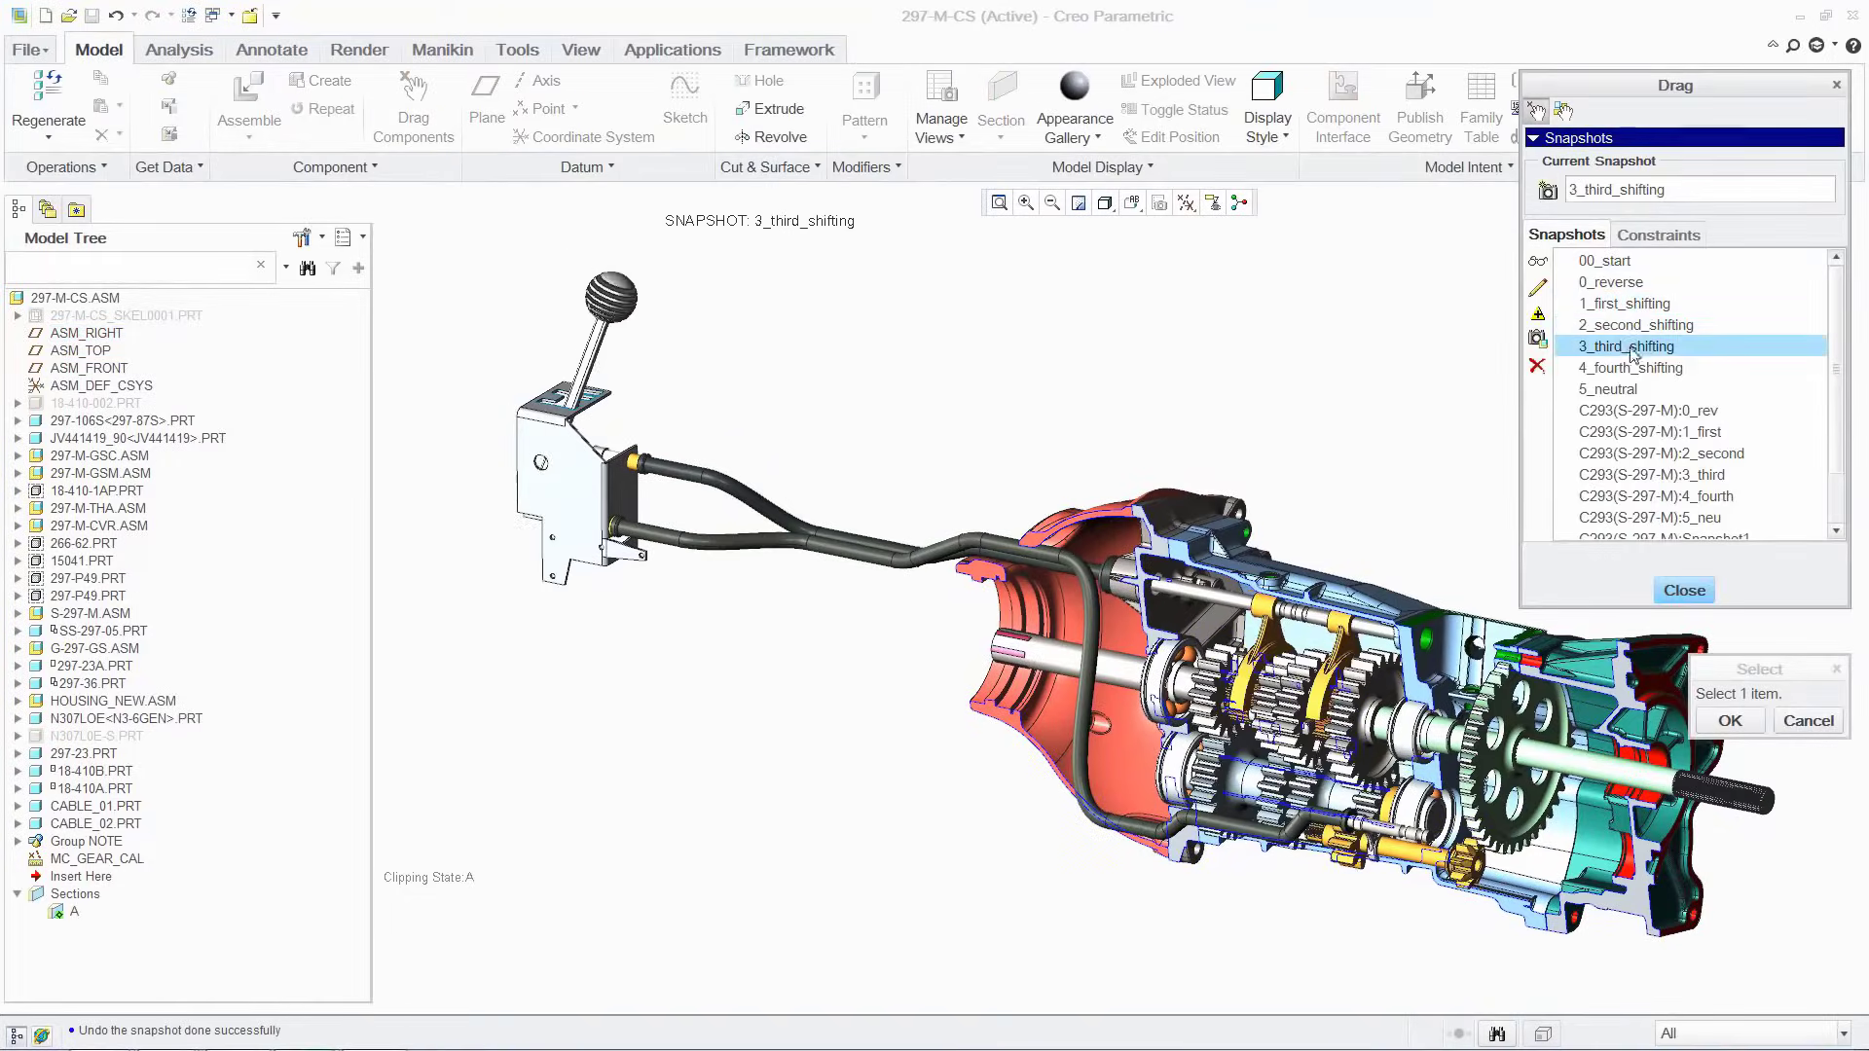
pyautogui.click(1621, 389)
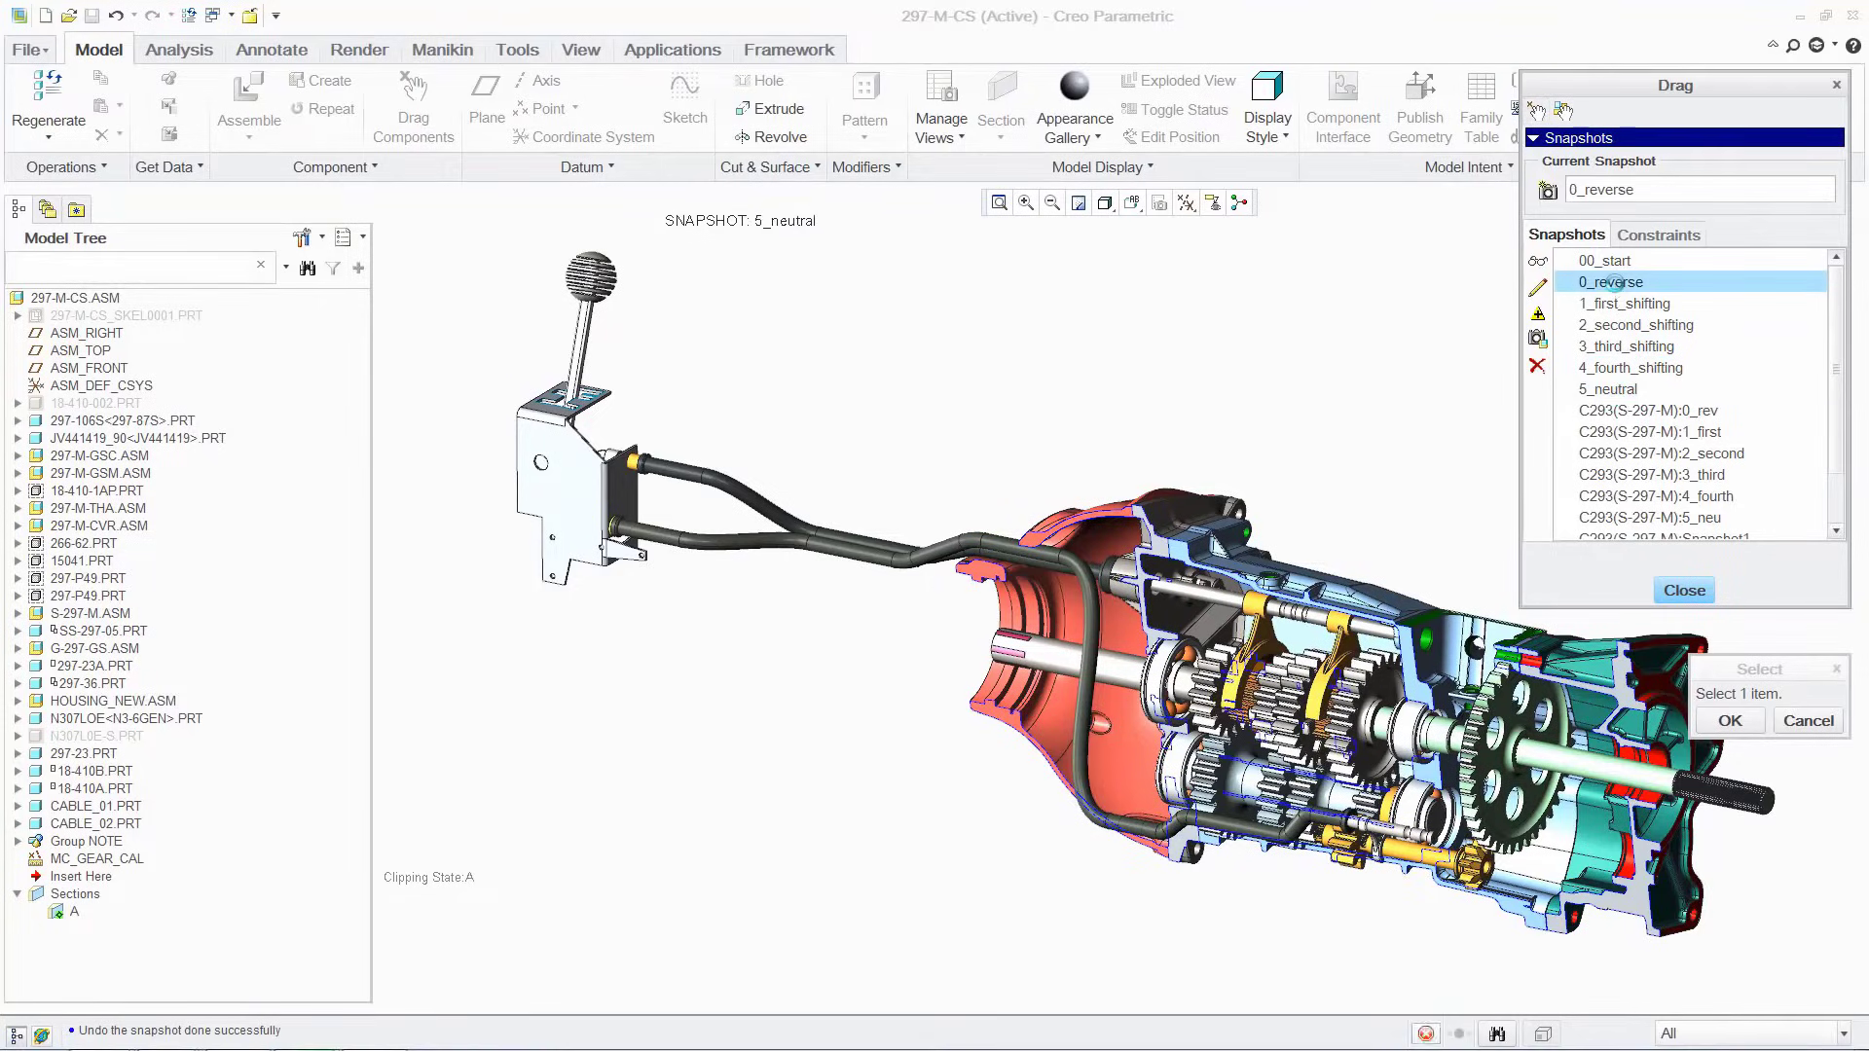
pyautogui.click(1684, 590)
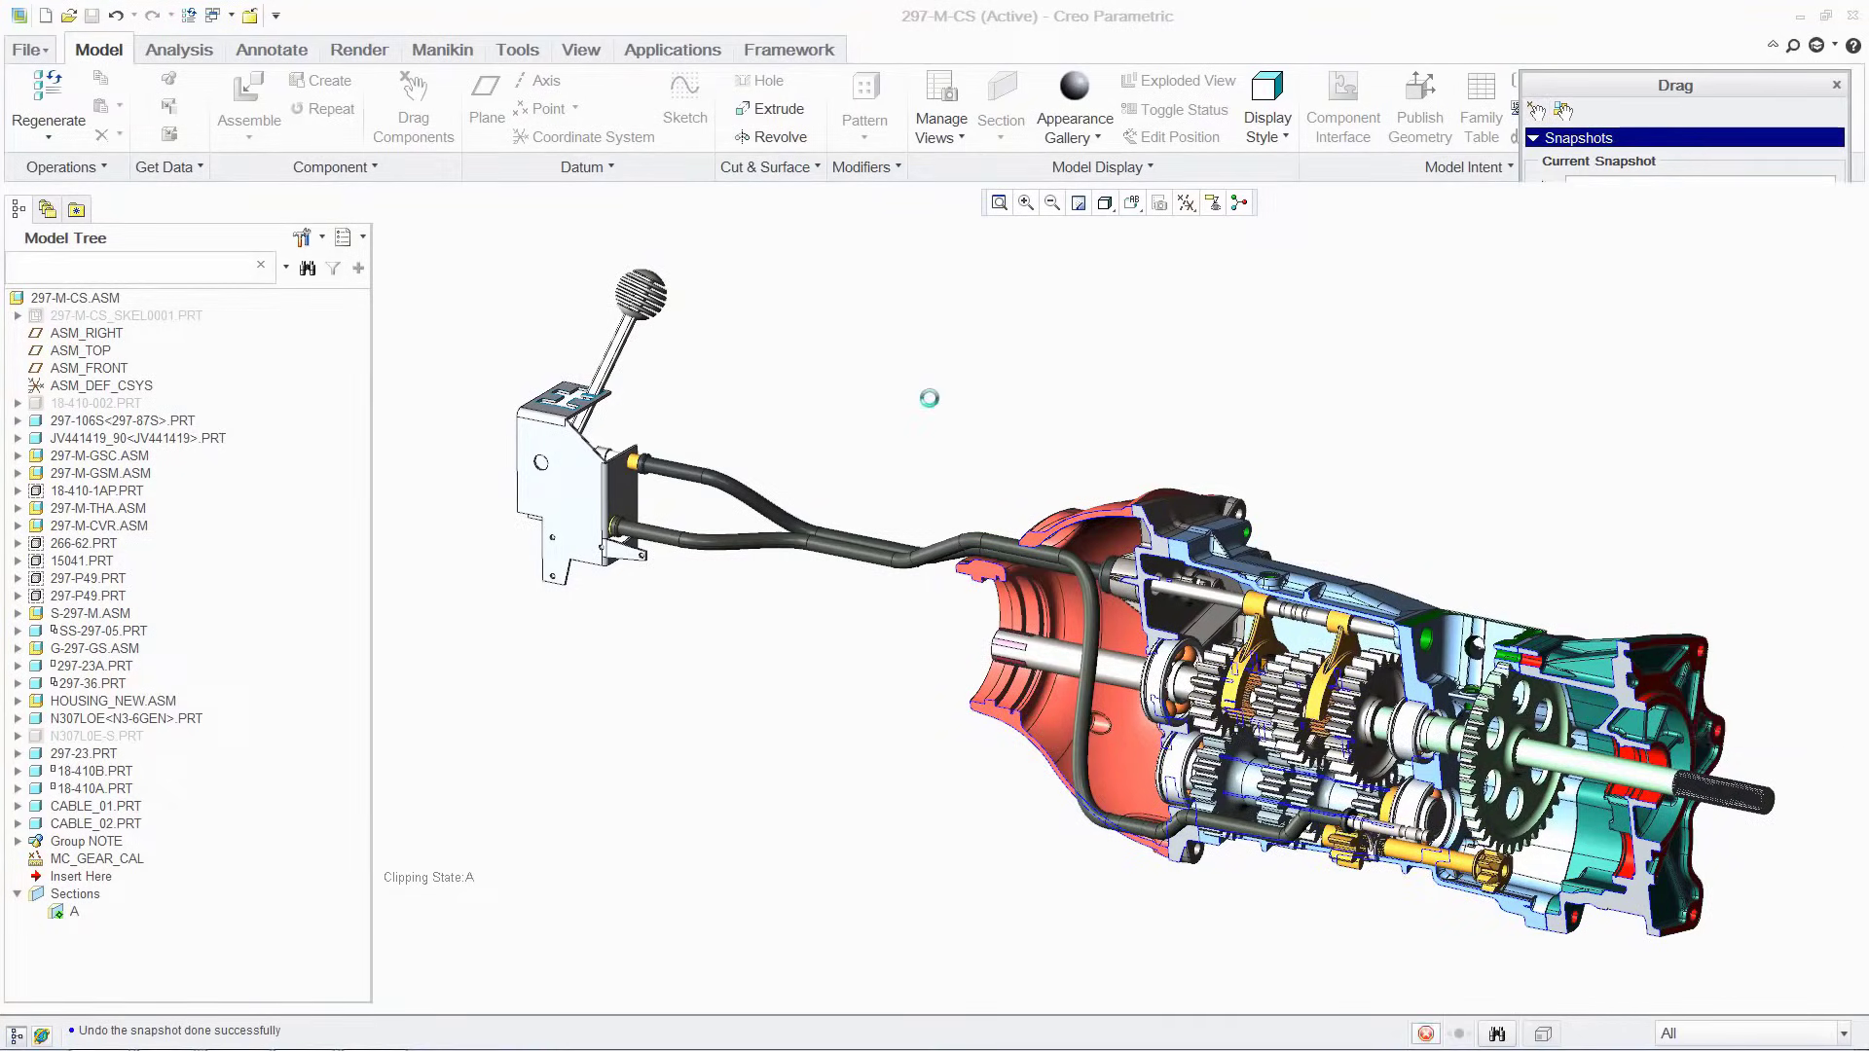
pyautogui.click(179, 50)
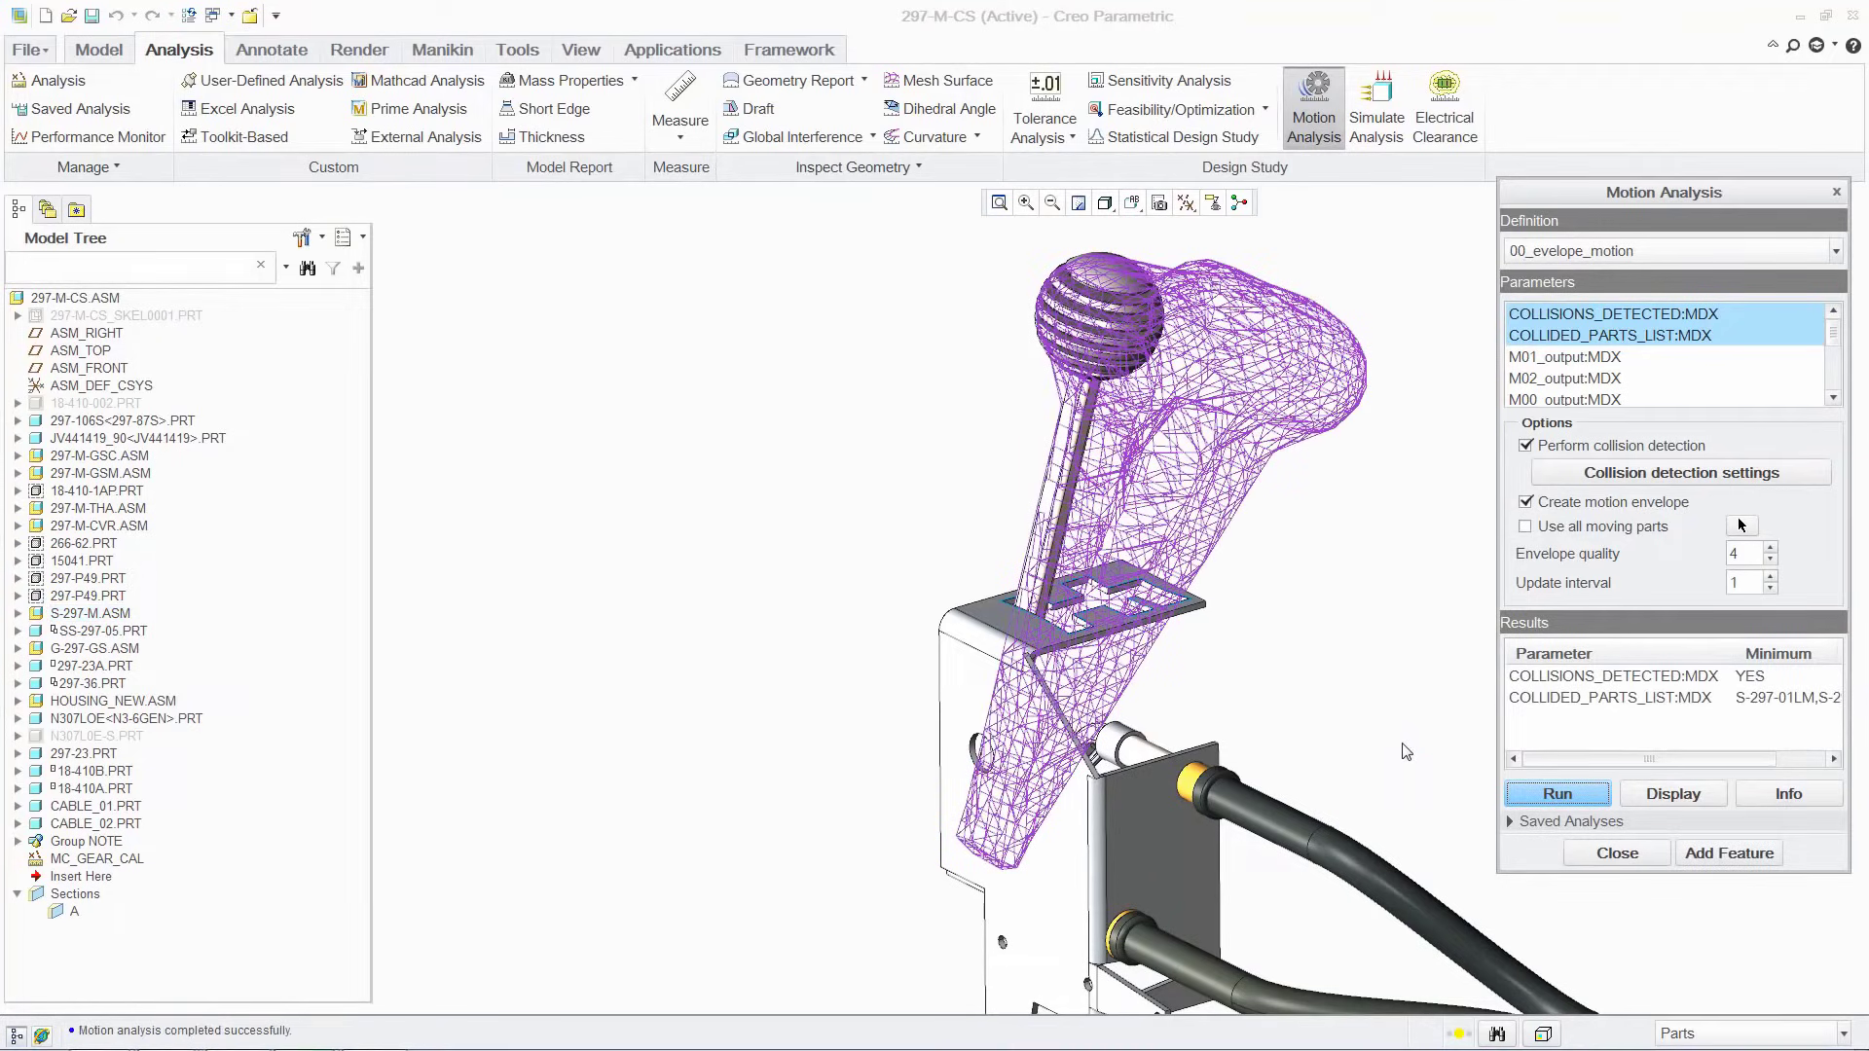
# Close the motion analysis and create a Mechanism servo motor named input_shaft
pyautogui.click(1617, 853)
pyautogui.click(671, 49)
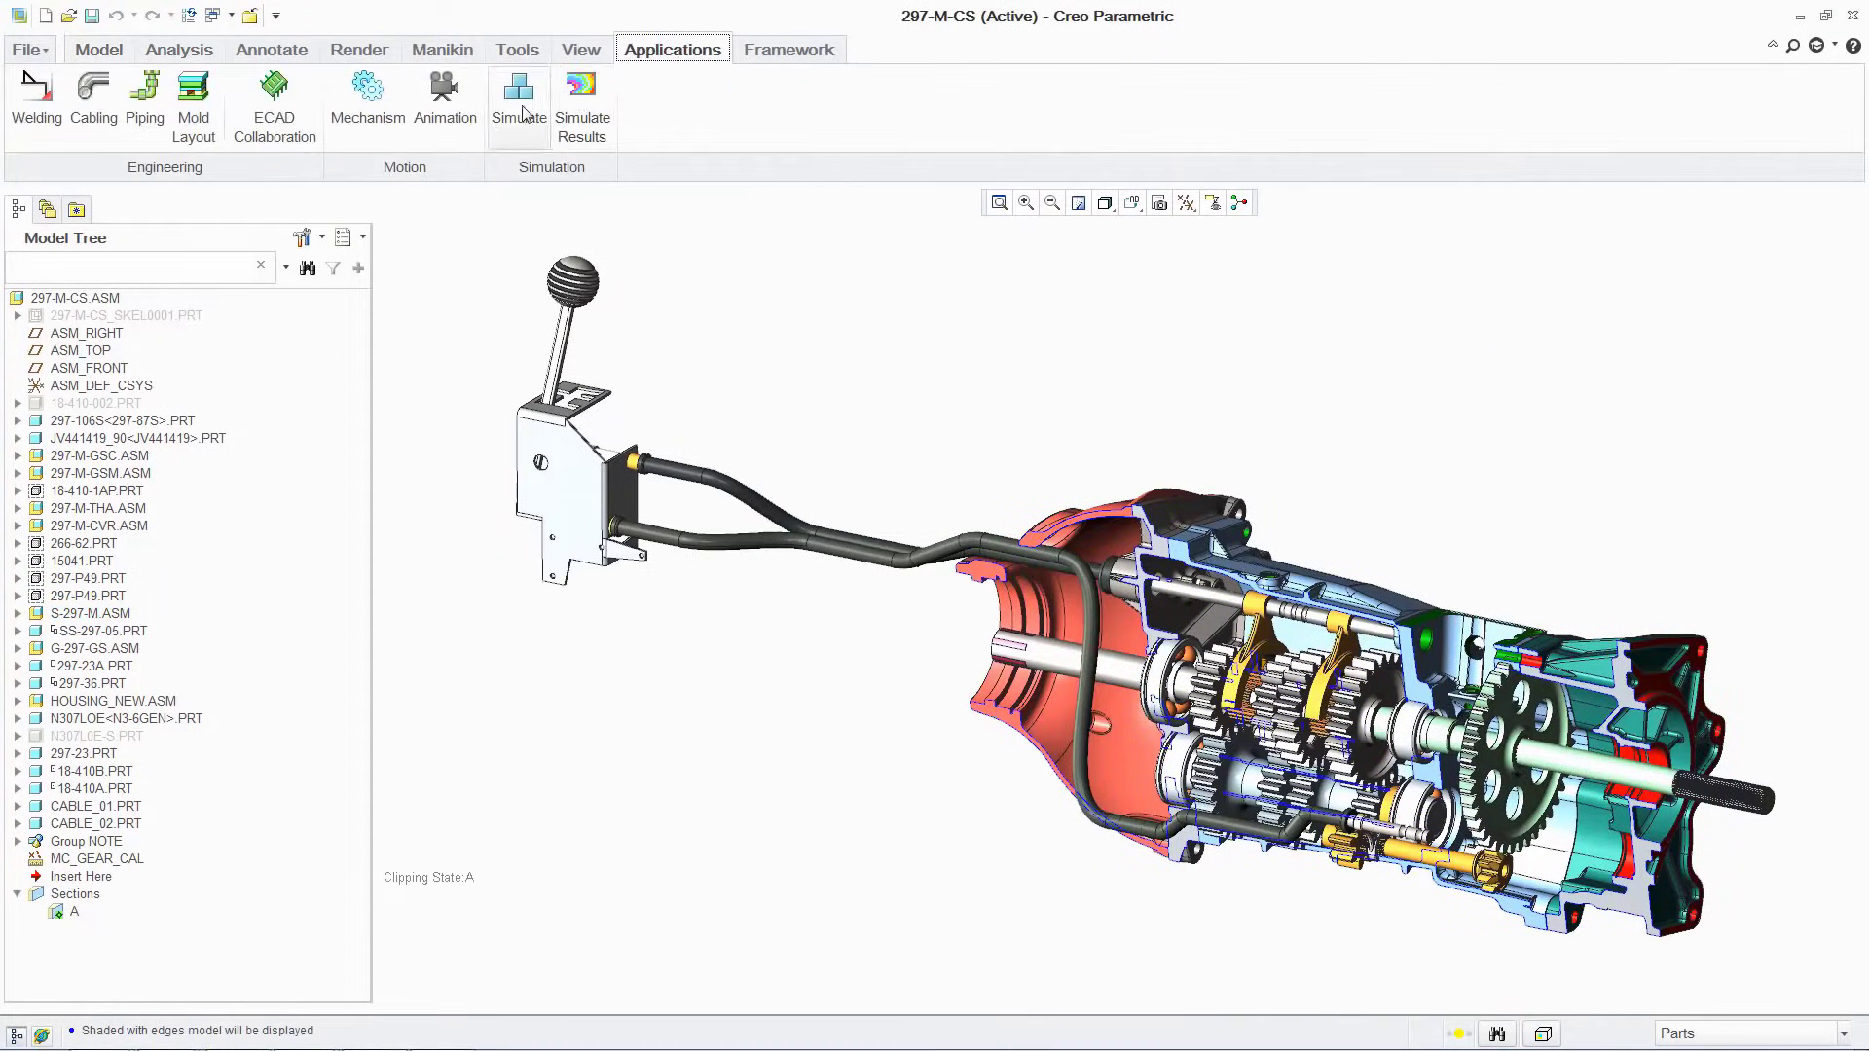
pyautogui.click(373, 114)
pyautogui.click(563, 116)
pyautogui.write('input_shaft')
# Give input_shaft a Velocity specification with Cosine magnitude, A 36, and plot its profile graph
pyautogui.click(1606, 300)
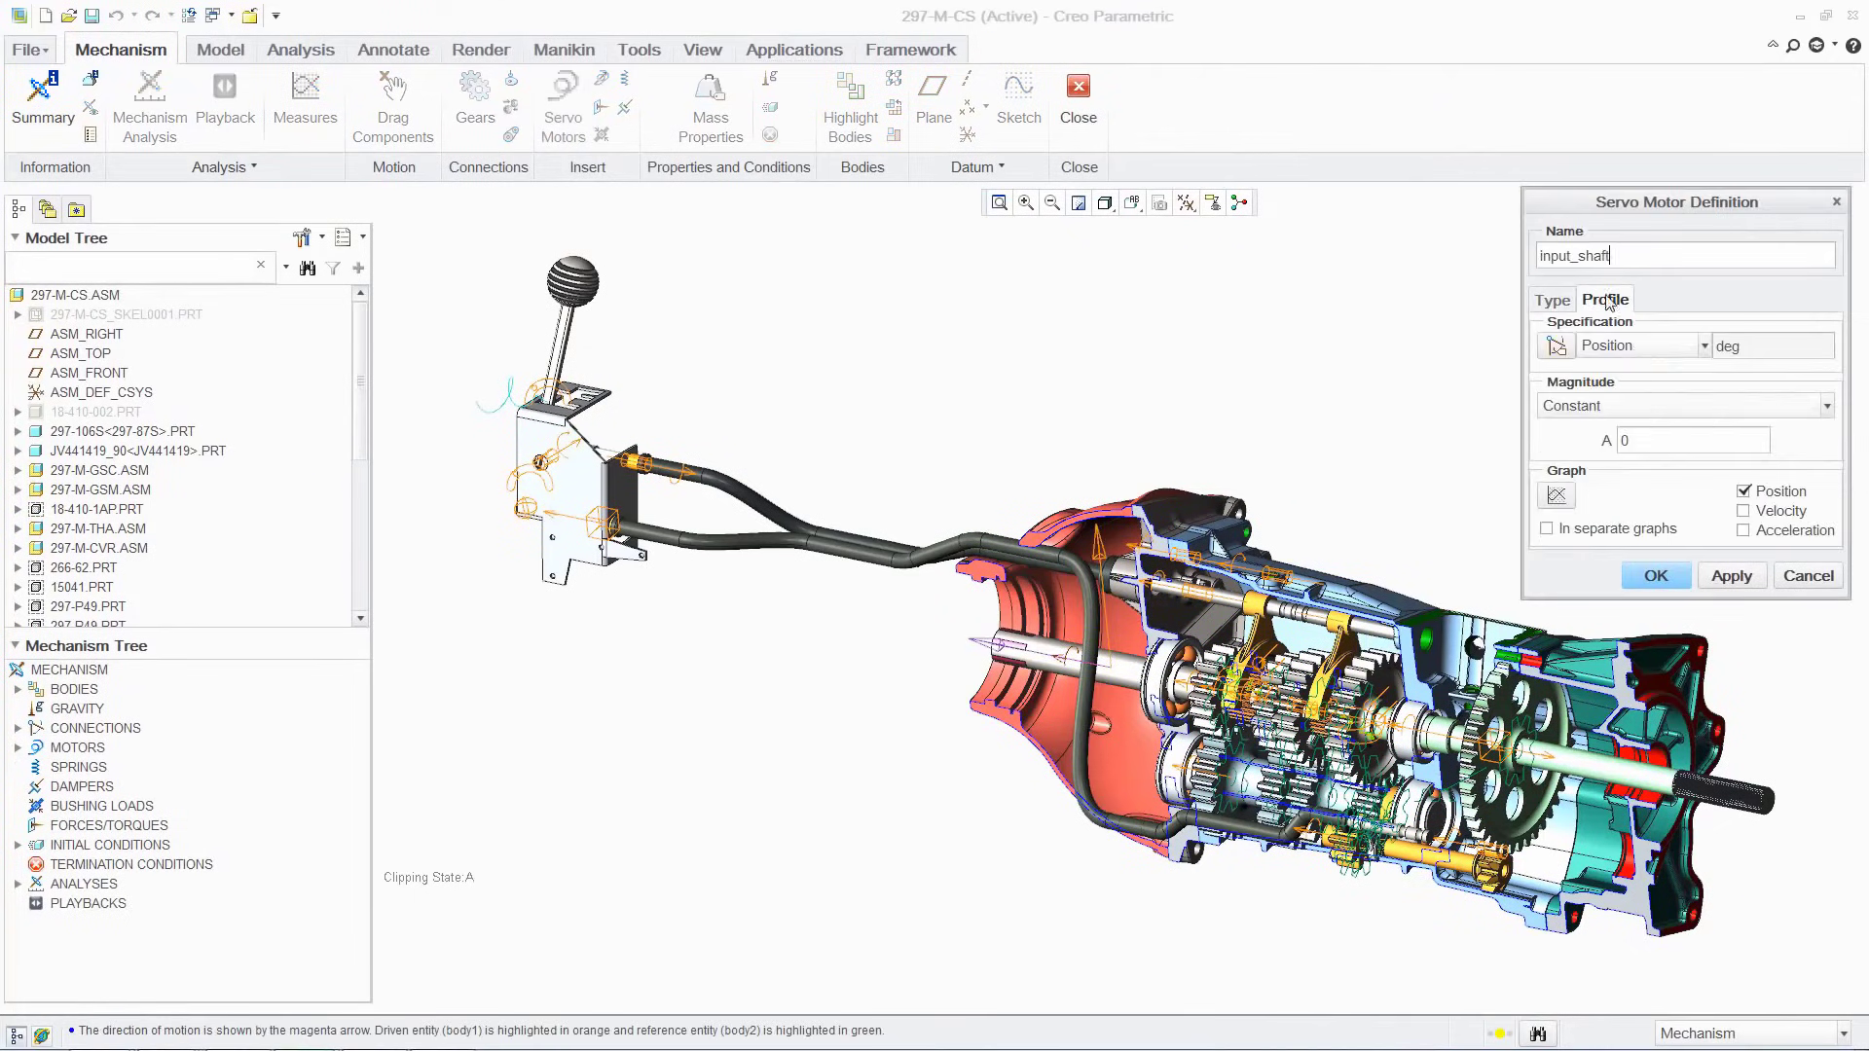
pyautogui.click(1635, 393)
pyautogui.click(1633, 487)
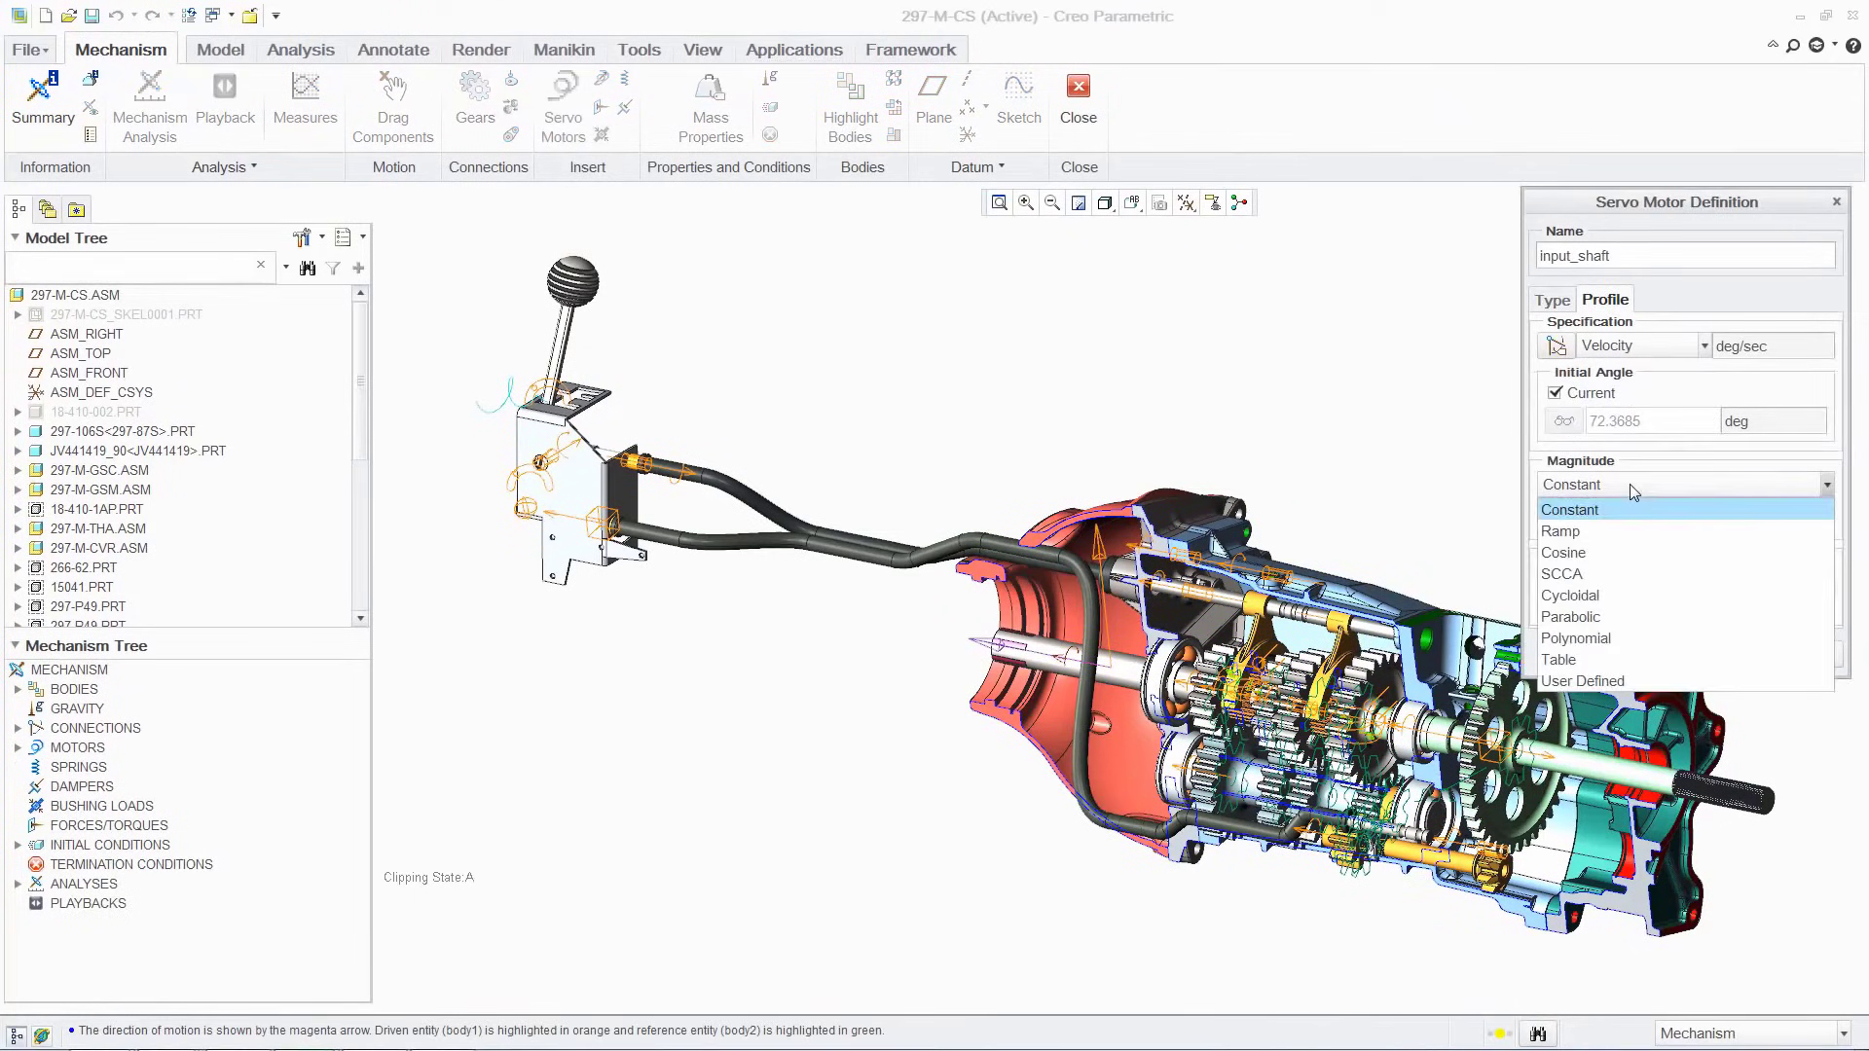
pyautogui.click(1608, 553)
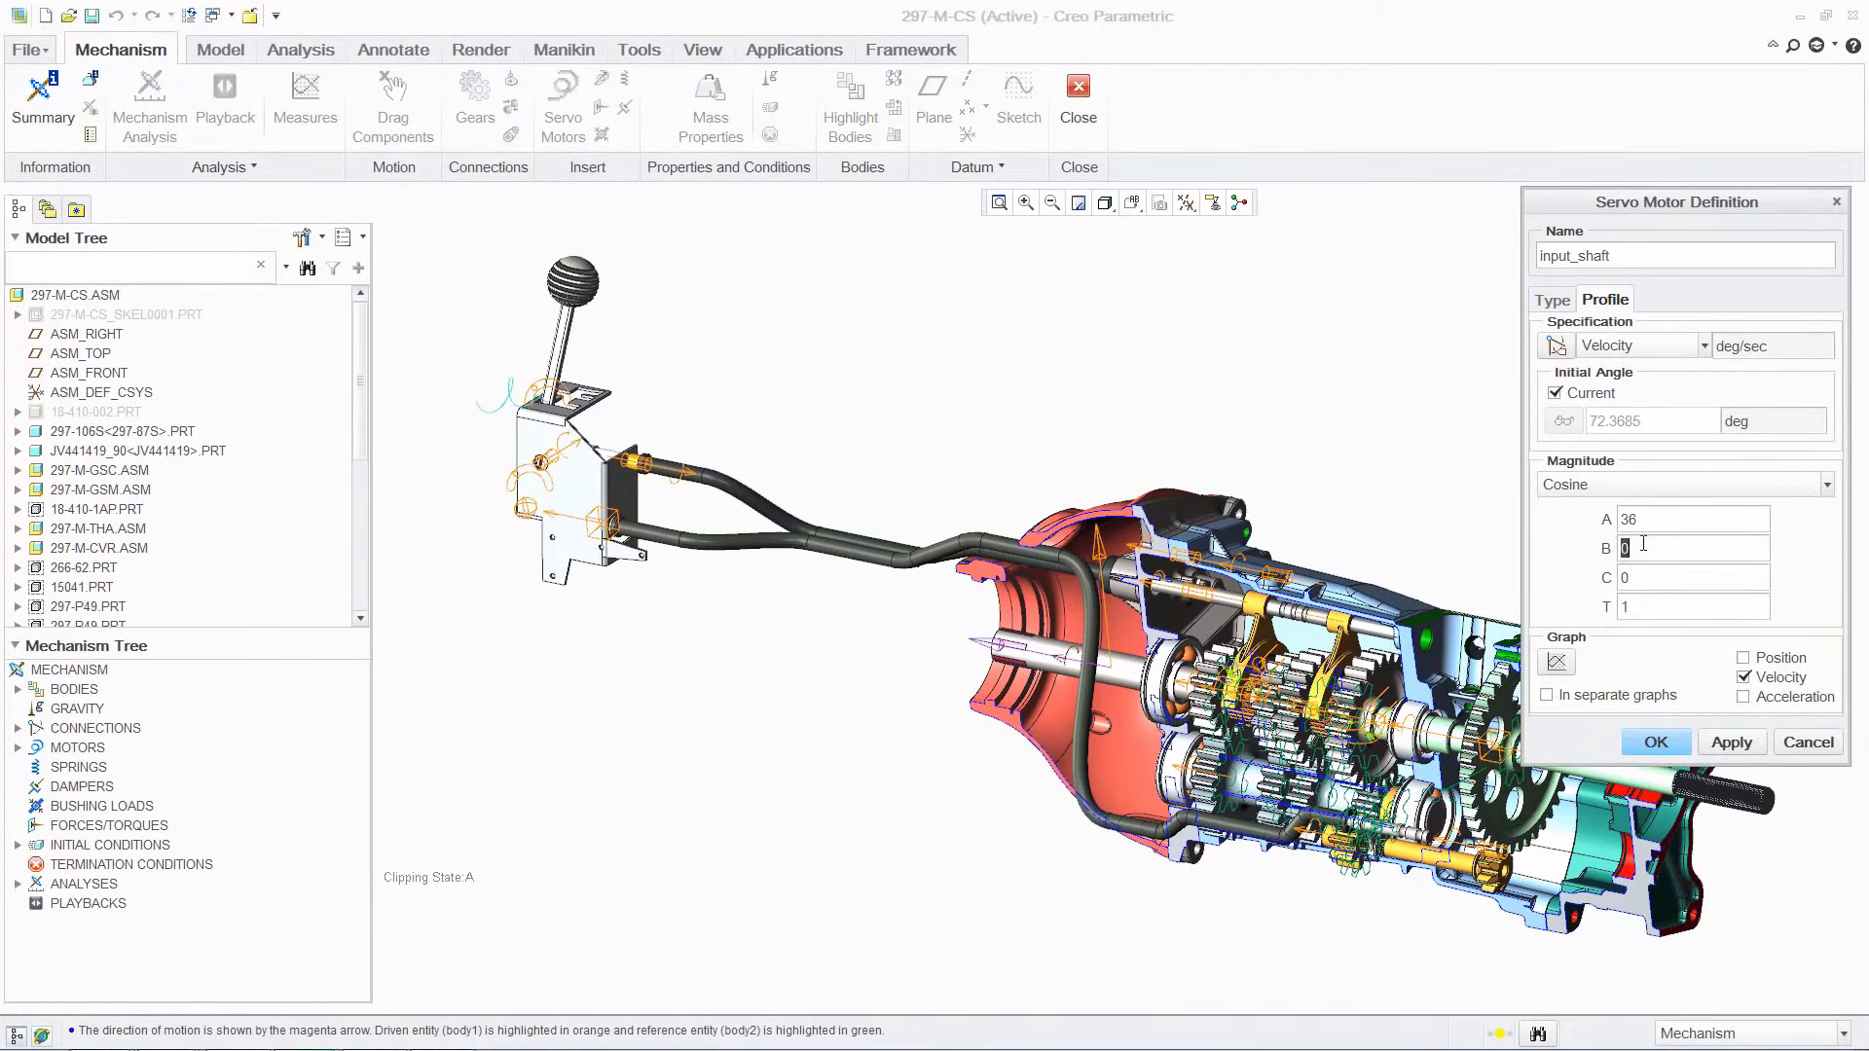
pyautogui.click(1555, 663)
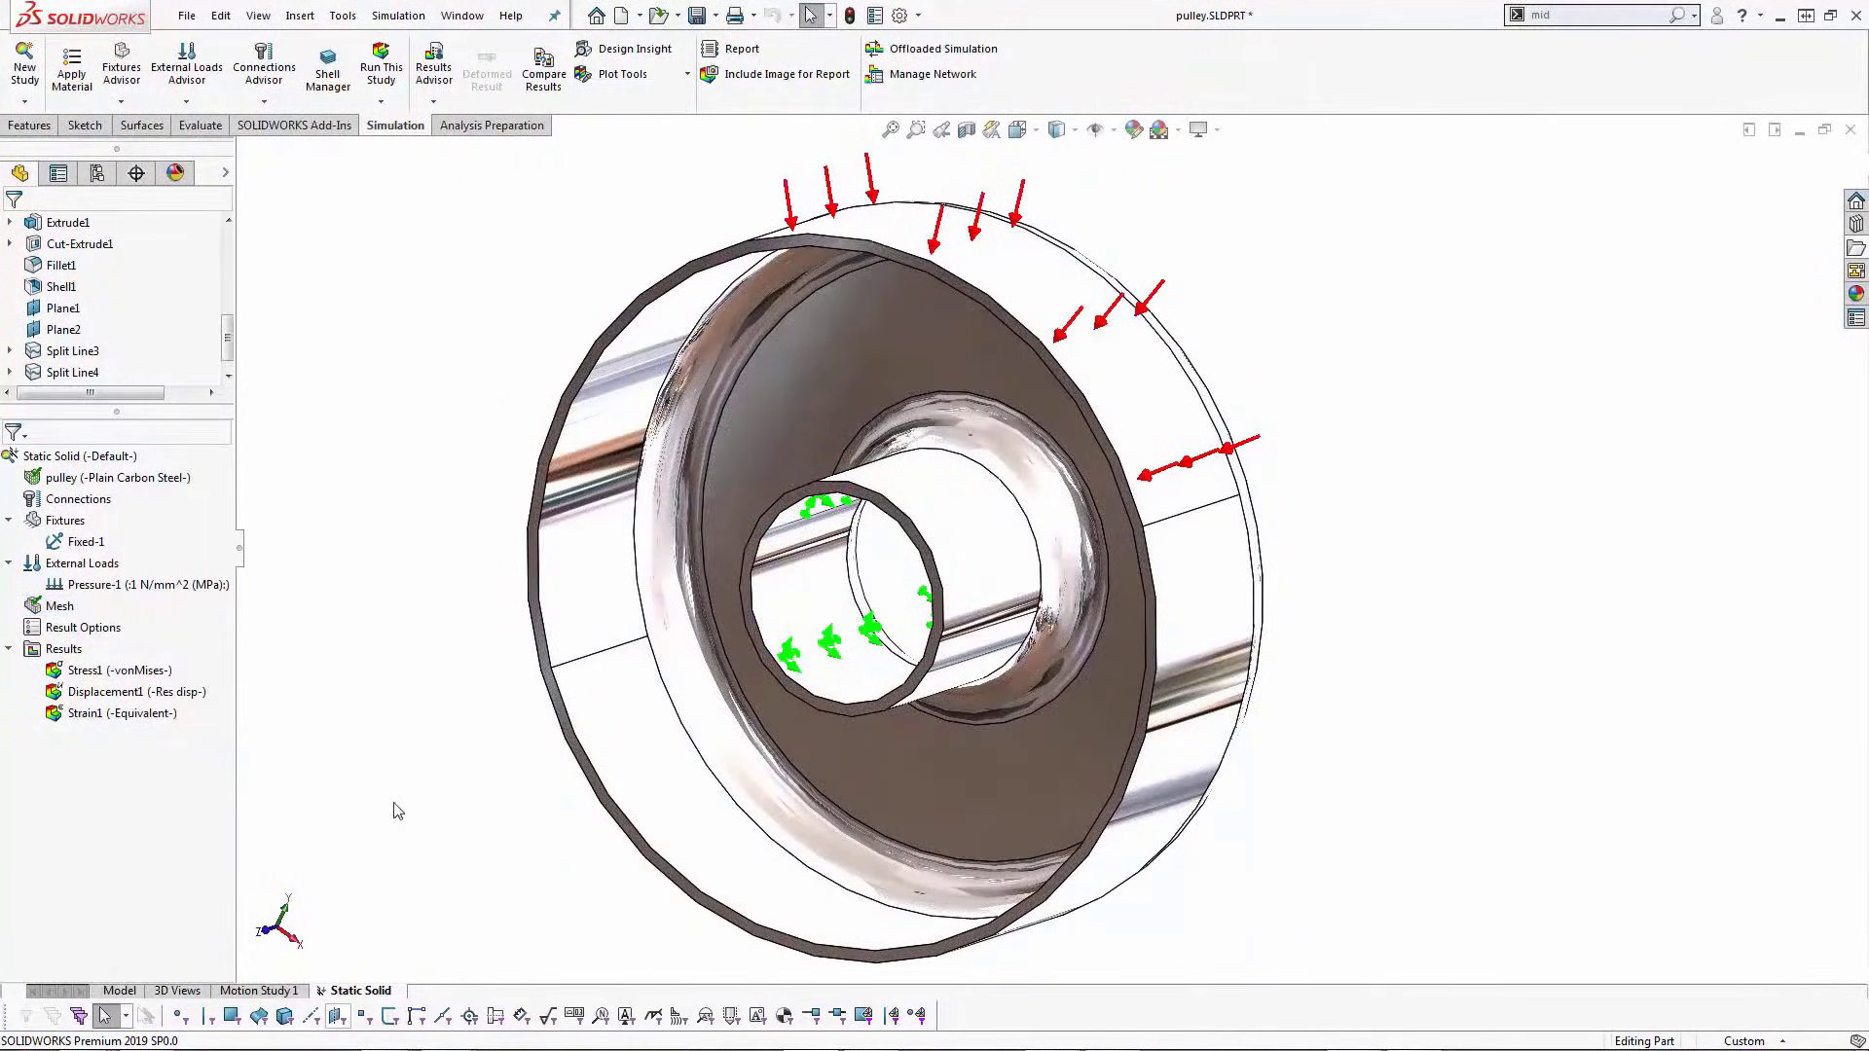
# Define the pulley as a shell by selected faces, then return to the Model tab
pyautogui.rightClick(46, 477)
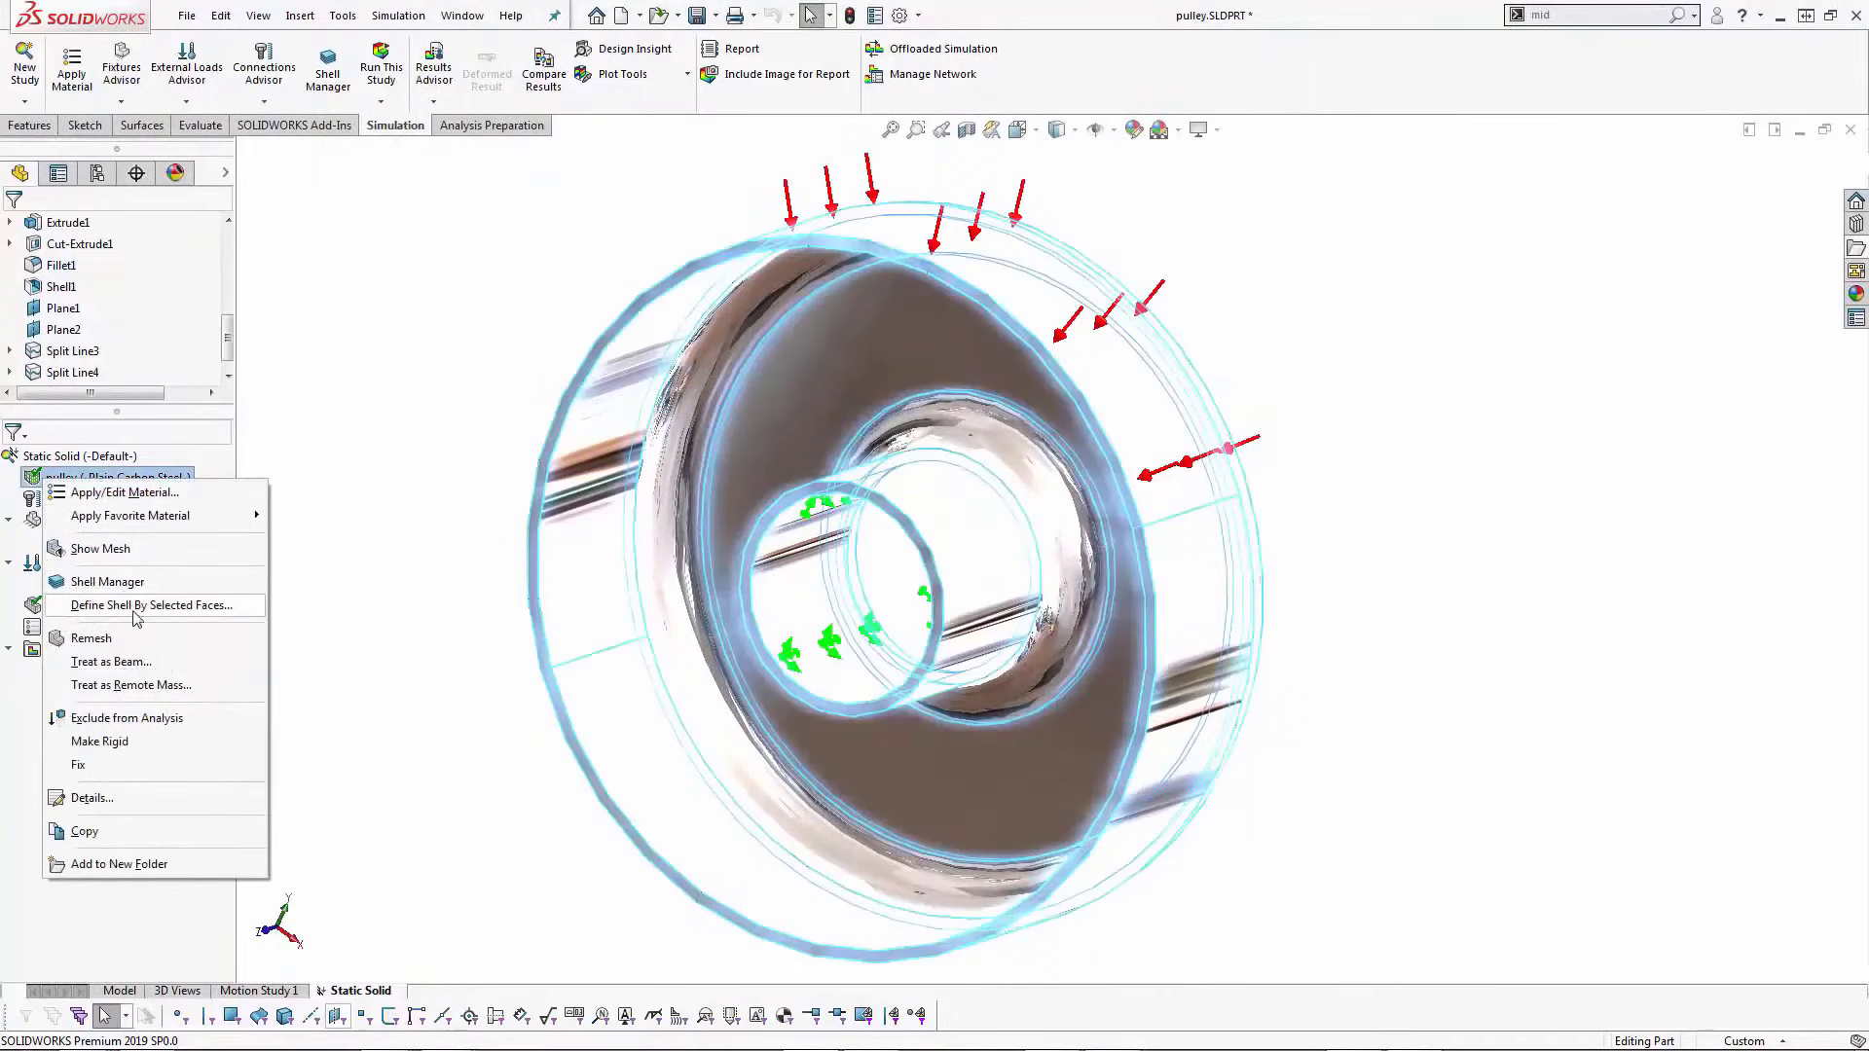
pyautogui.click(205, 606)
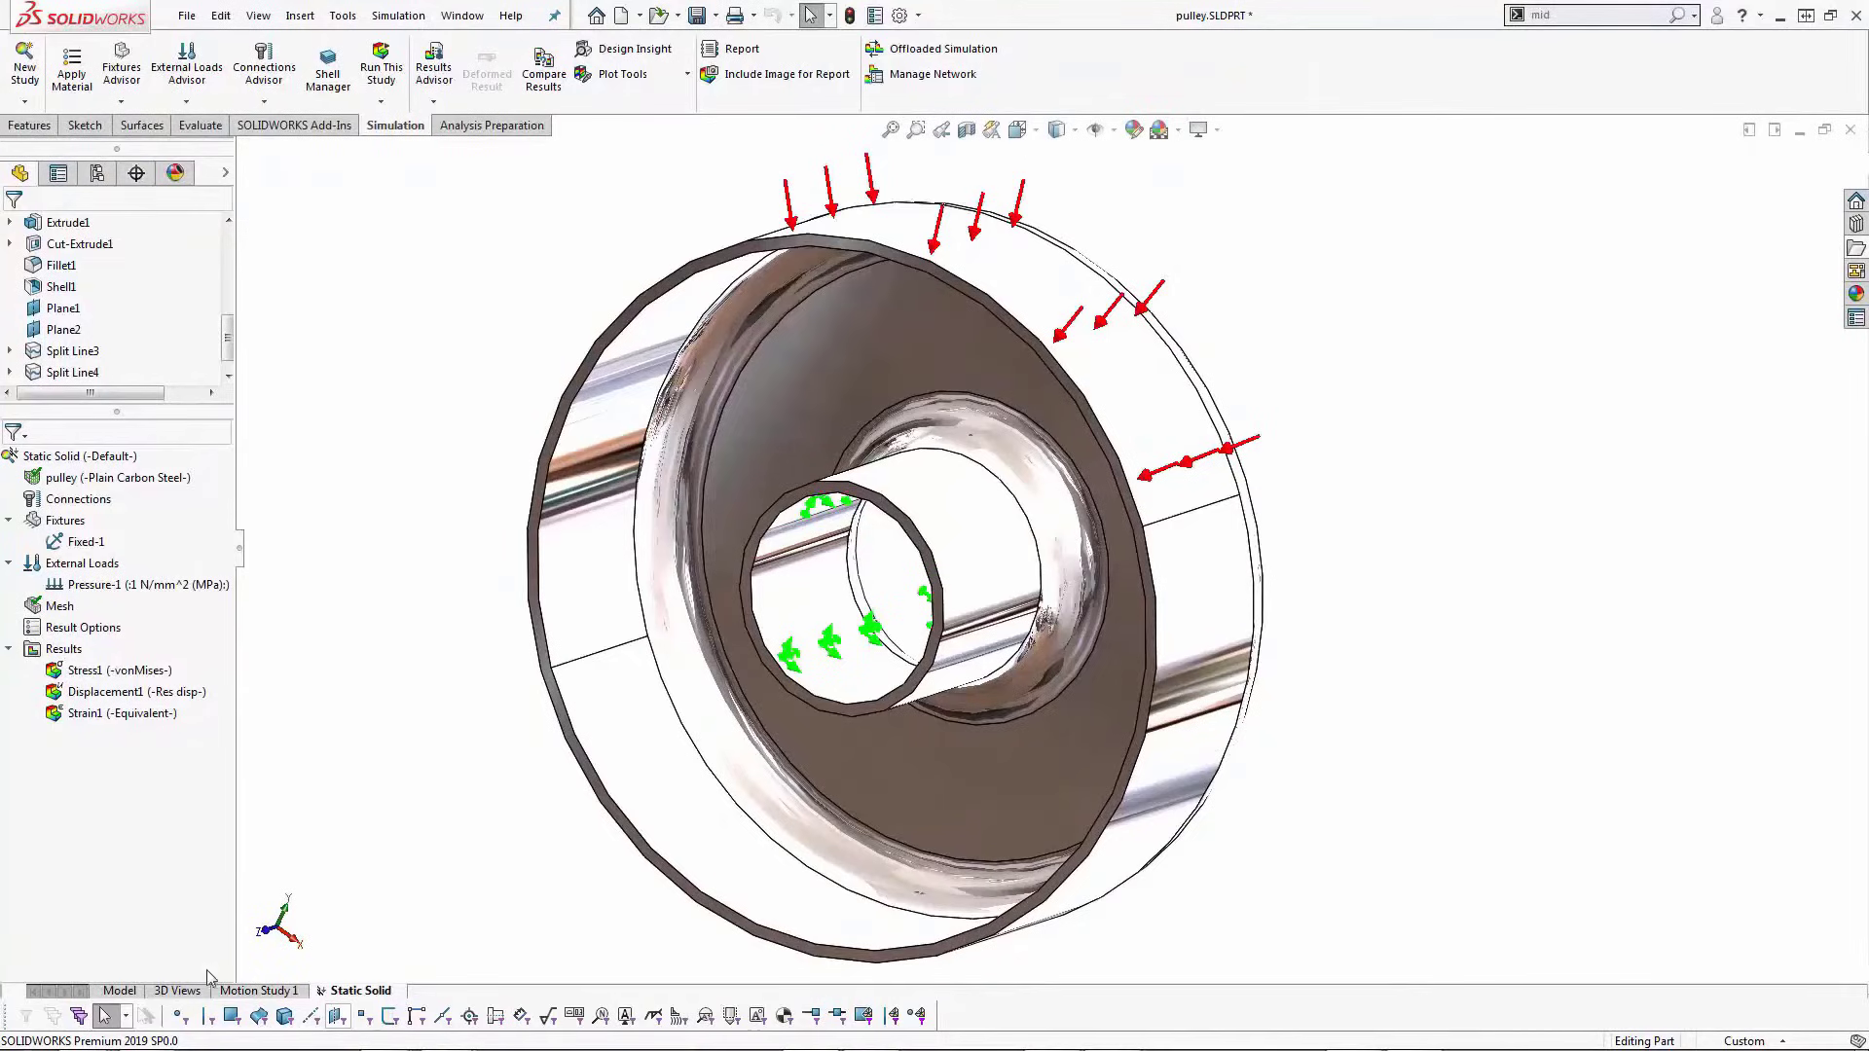
pyautogui.click(120, 991)
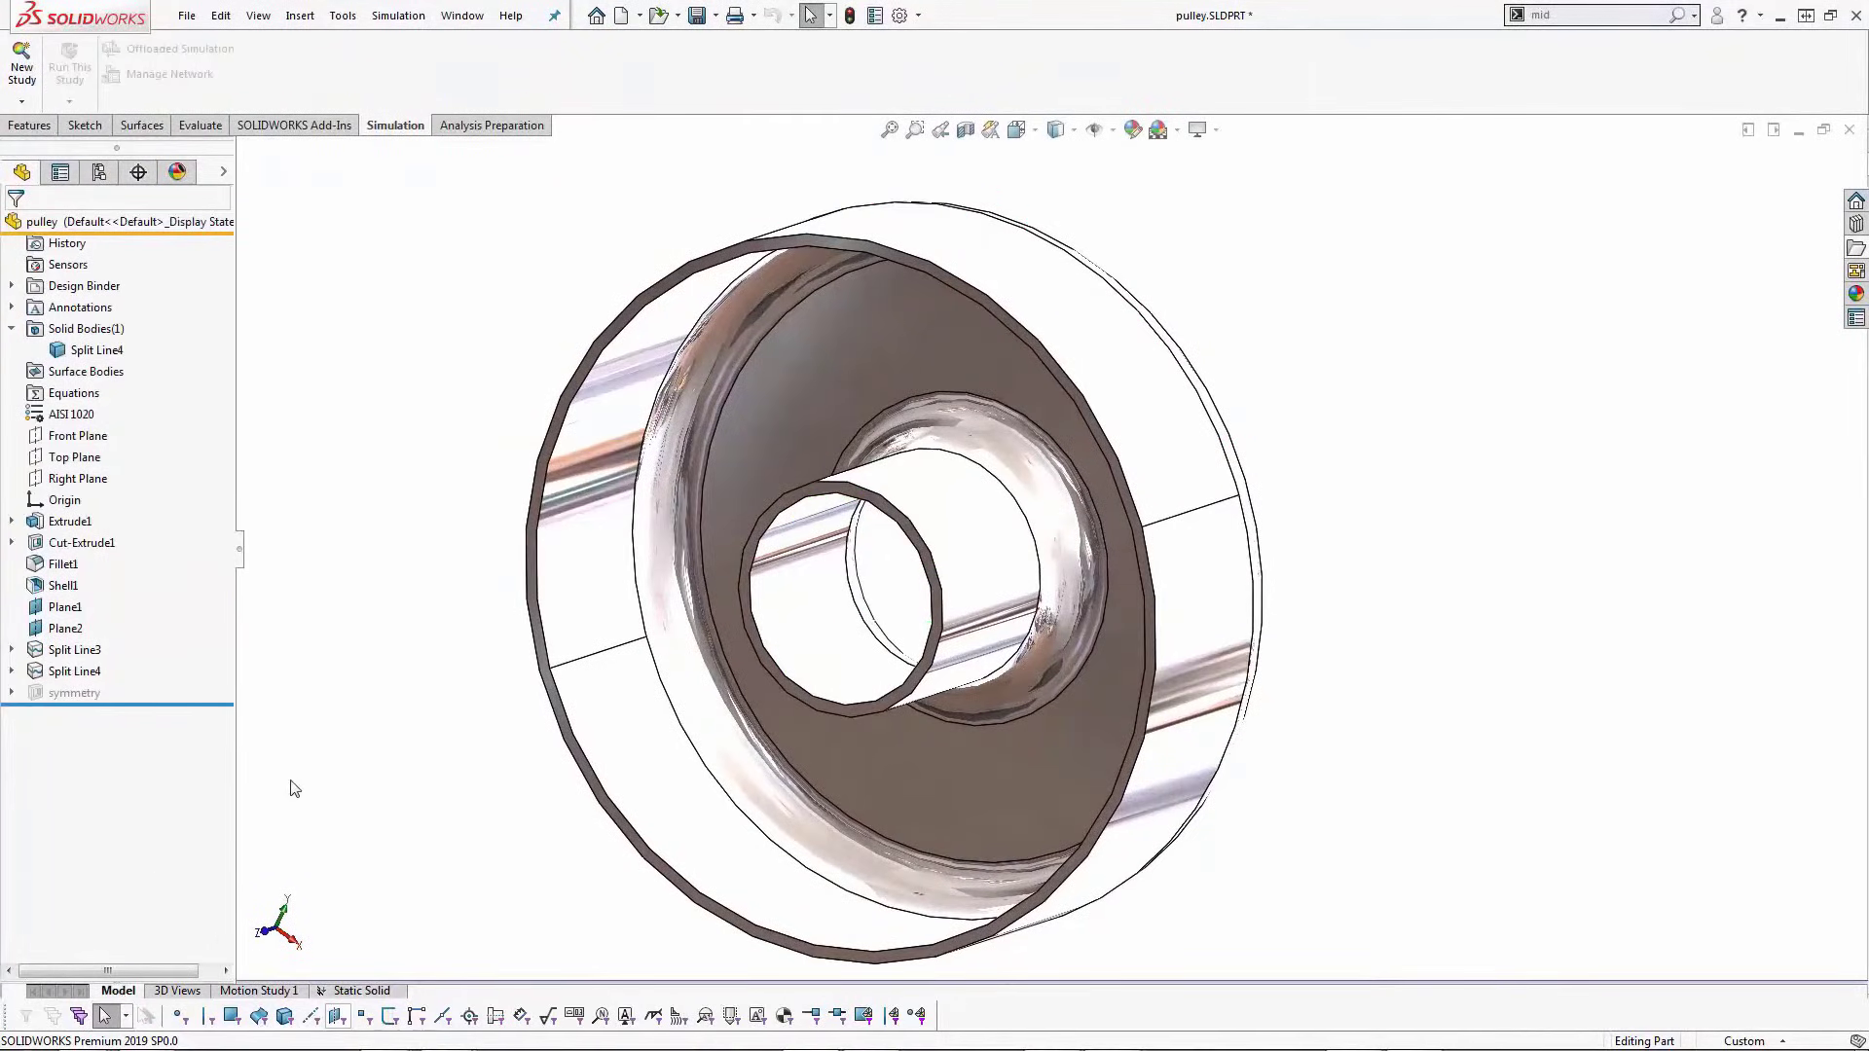
# Insert a Mid Surface on the pulley, pick a wall face as Face 1, and run Find Face Pairs
pyautogui.click(300, 16)
pyautogui.moveTo(382, 198)
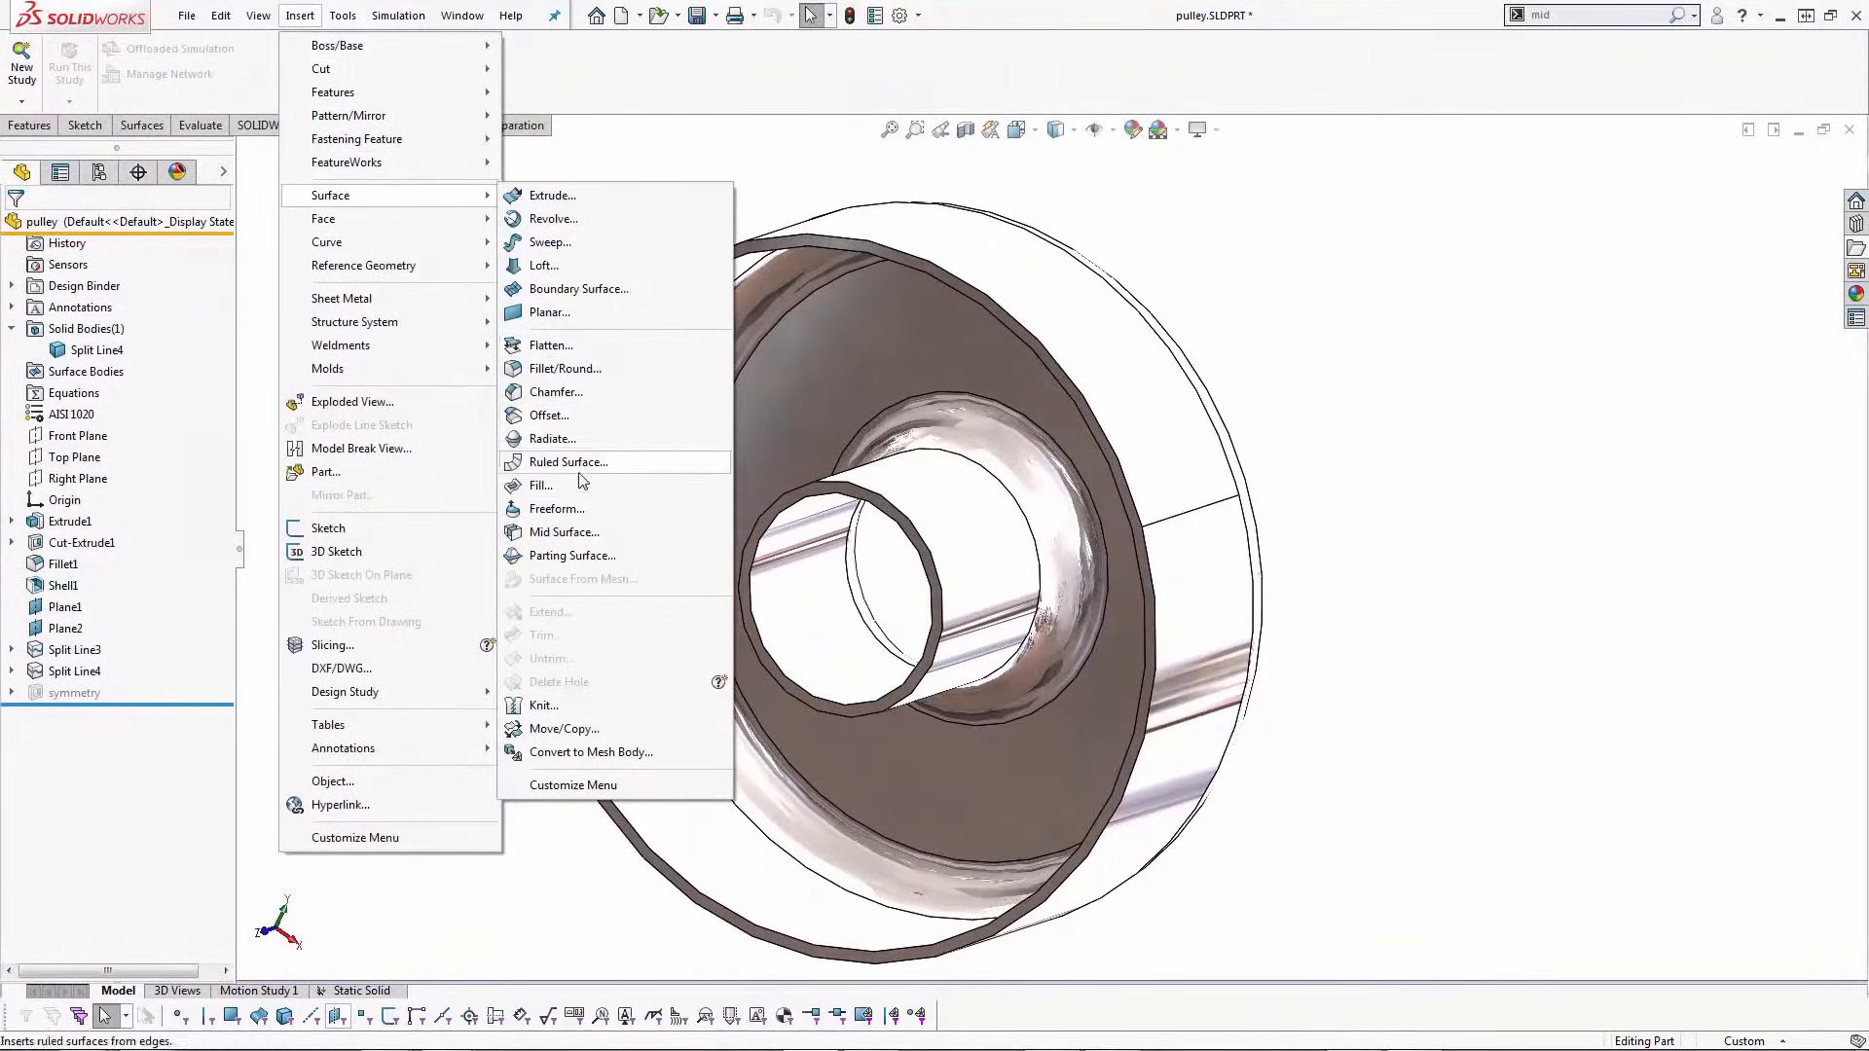
pyautogui.click(575, 538)
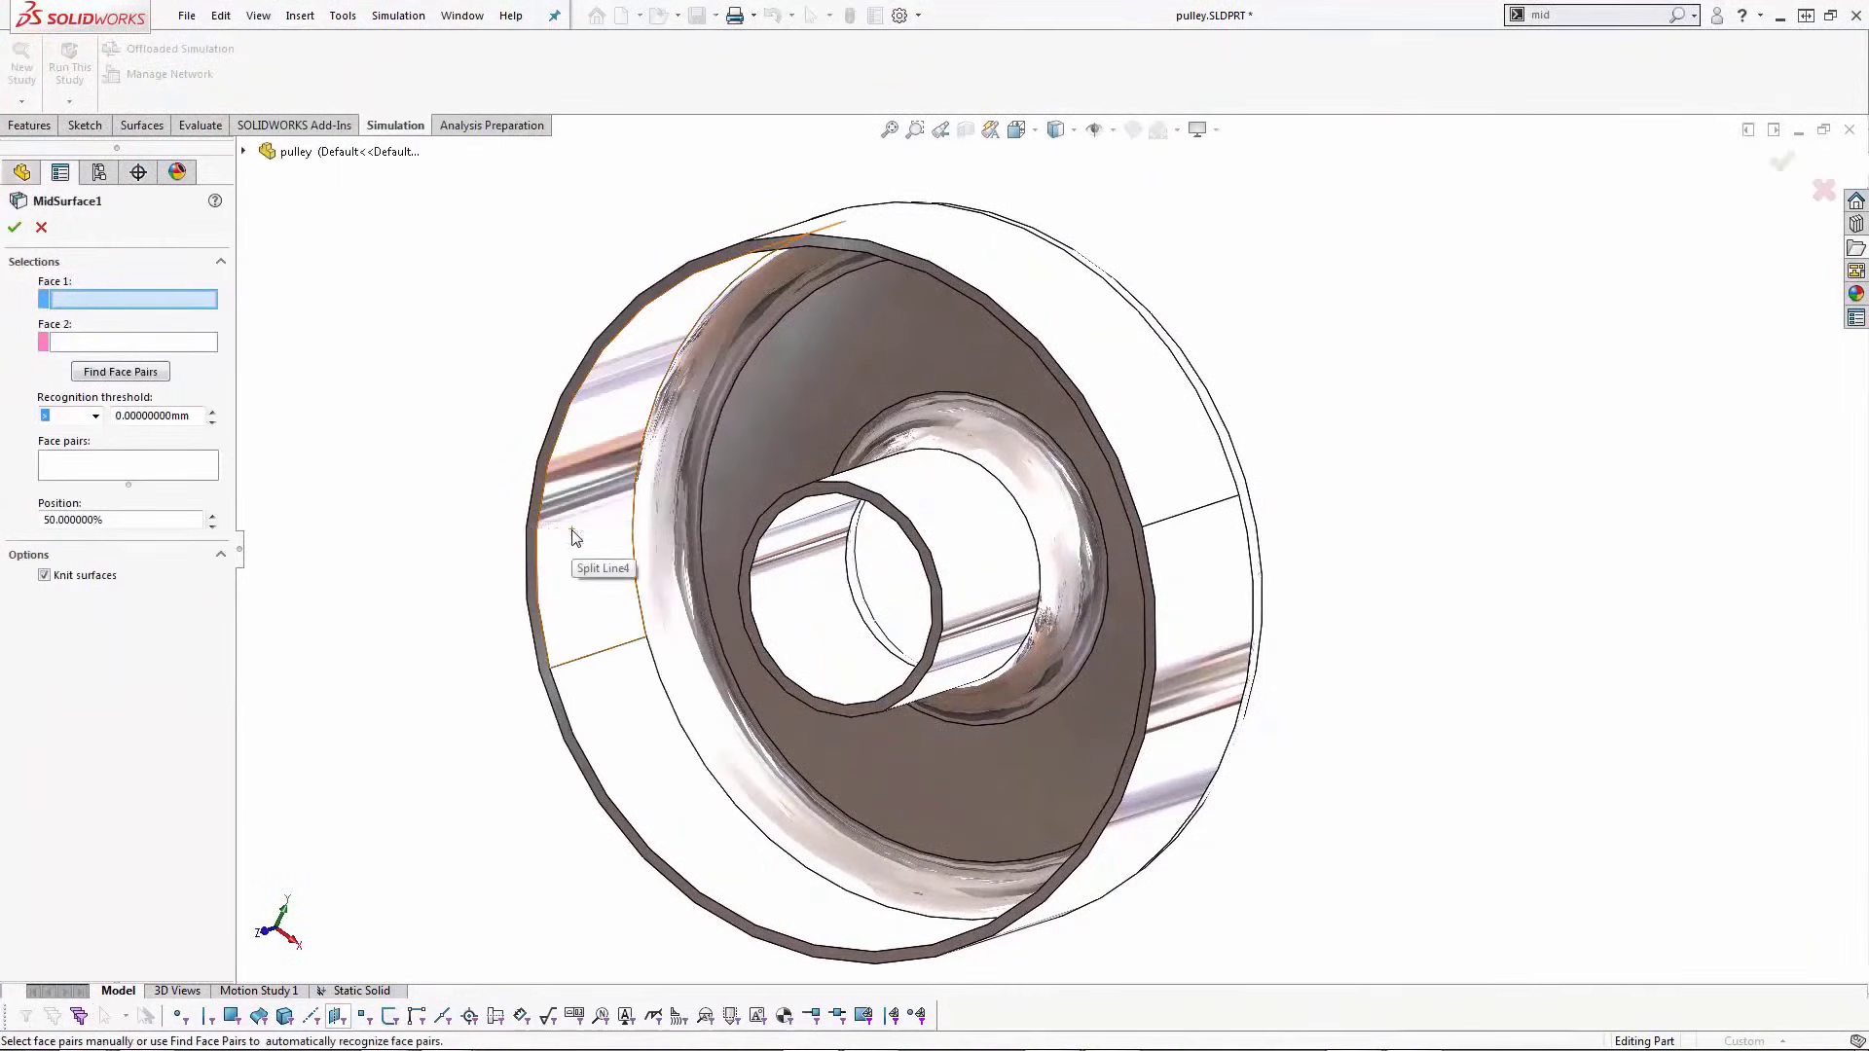
pyautogui.click(615, 422)
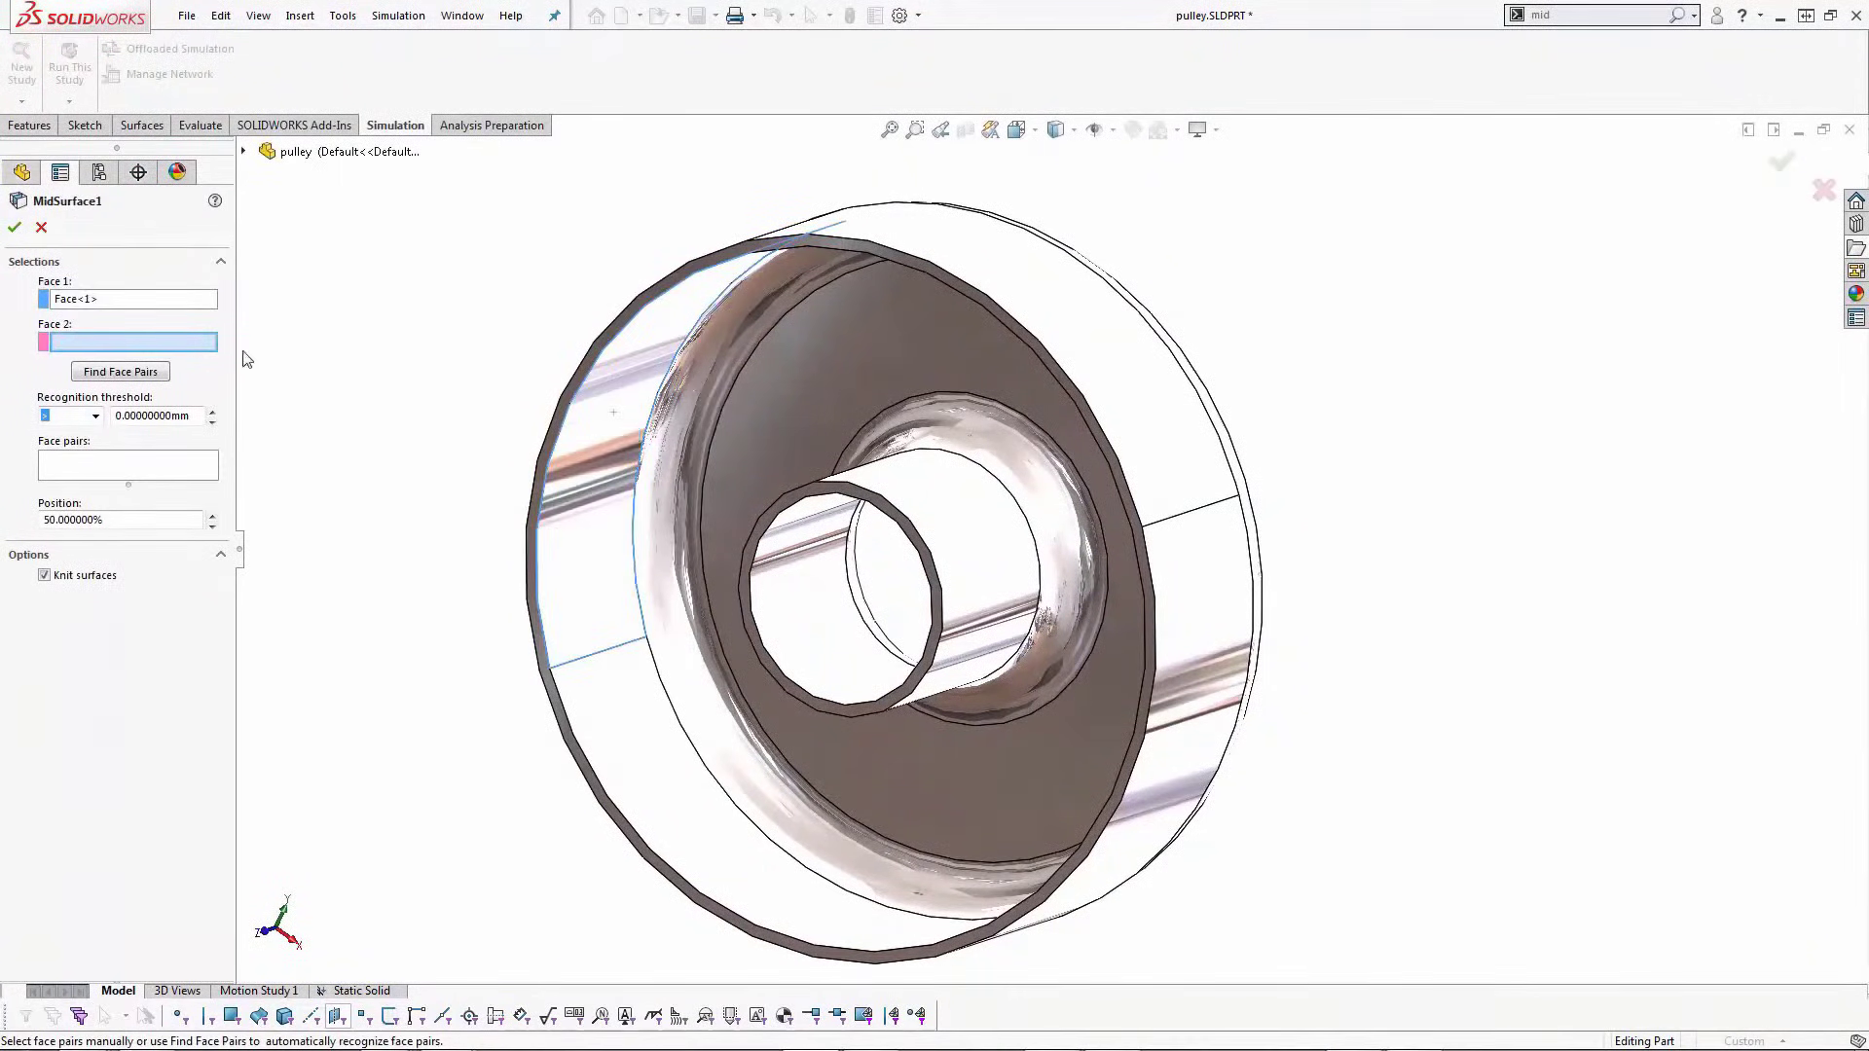
pyautogui.click(120, 372)
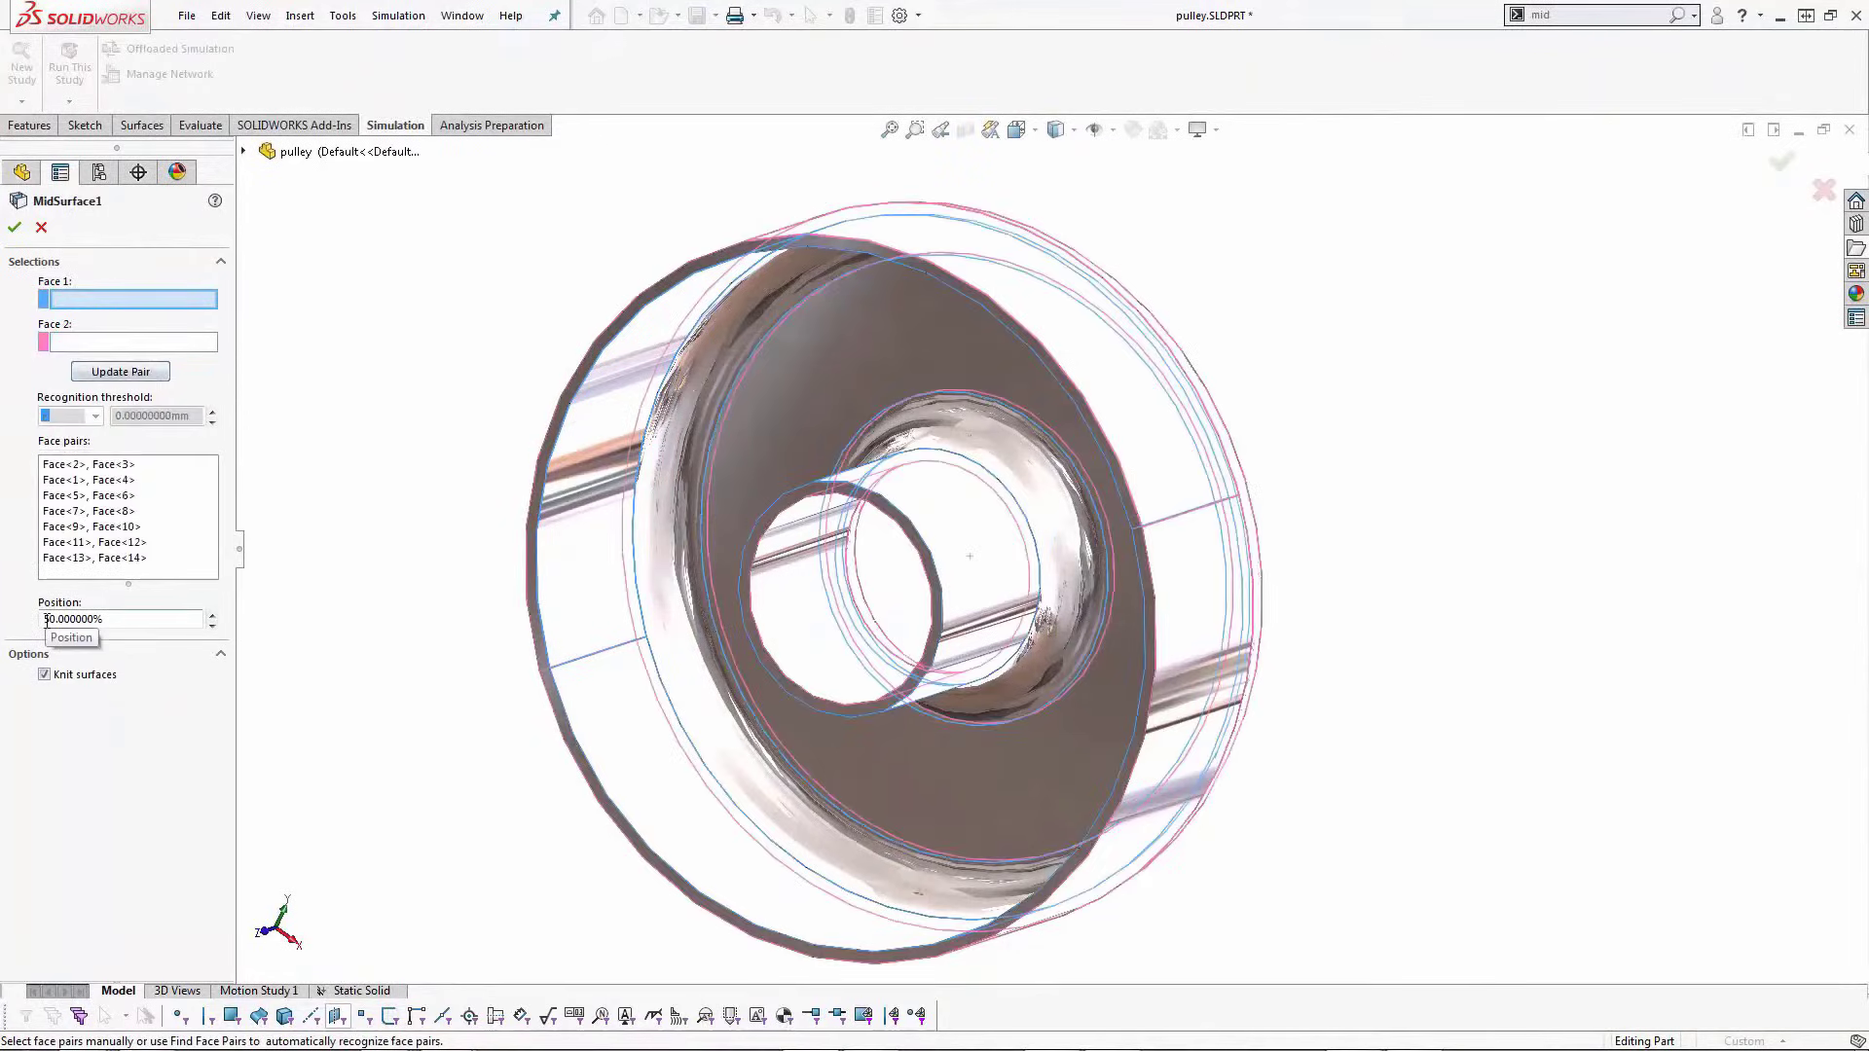